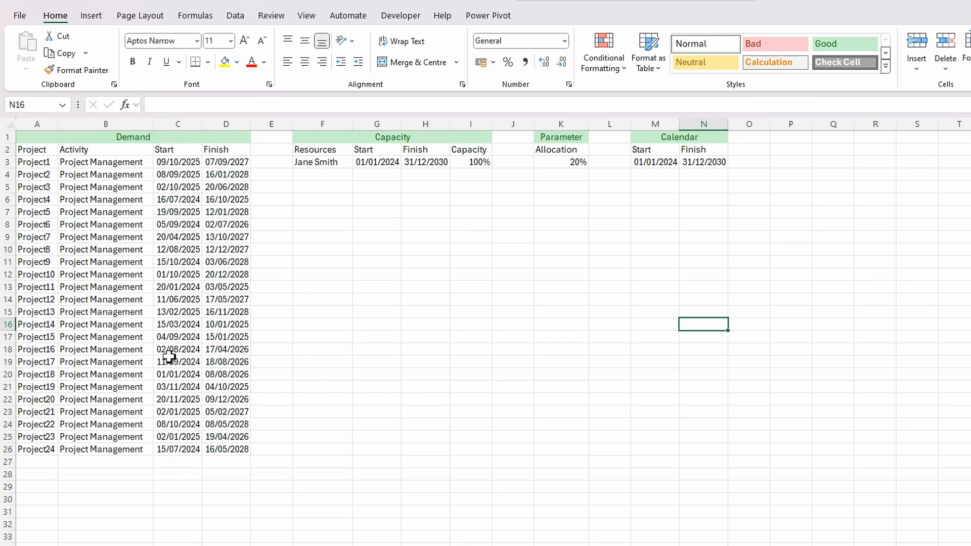
- Convert the Demand range A2:D26 into a table with headers and name it tblDemandData
left_click_drag(28, 152, 229, 448)
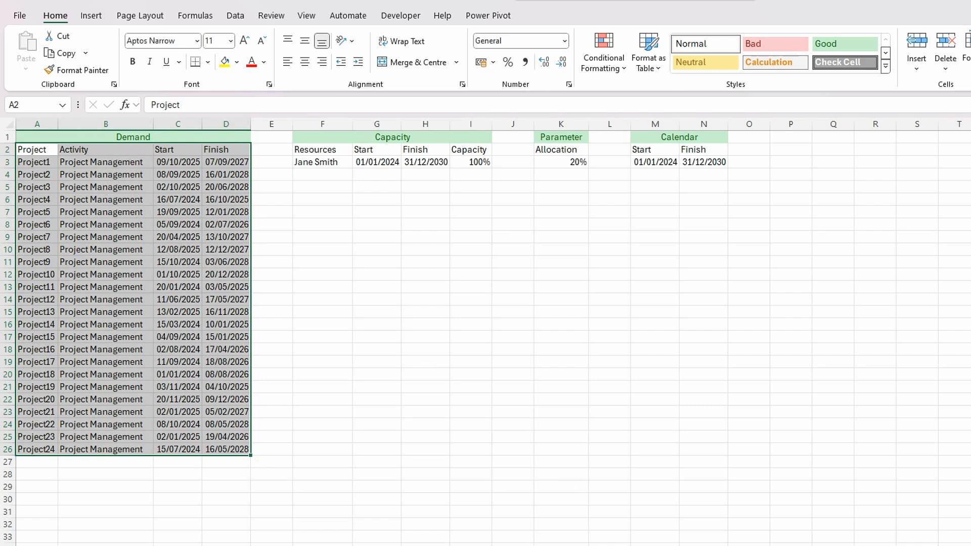
key("ctrl+t")
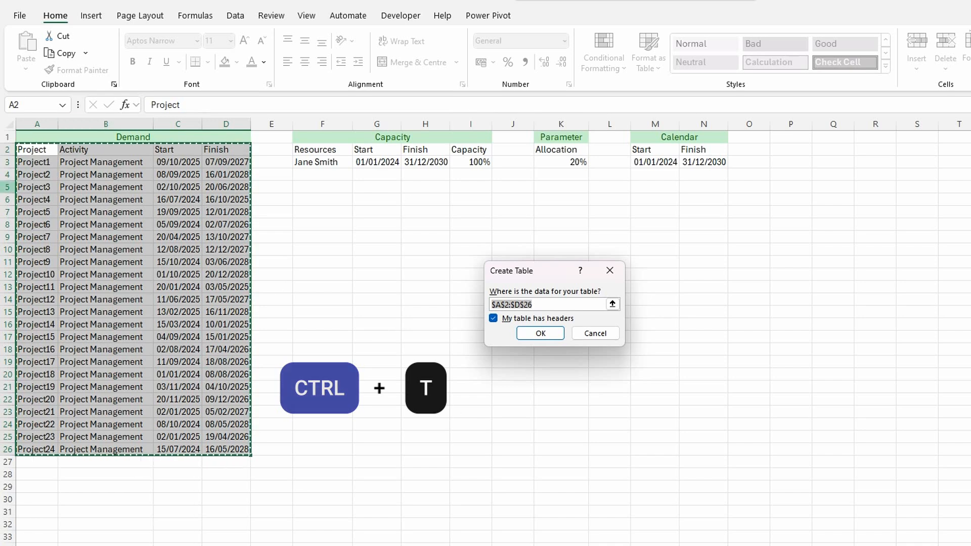
left_click(543, 336)
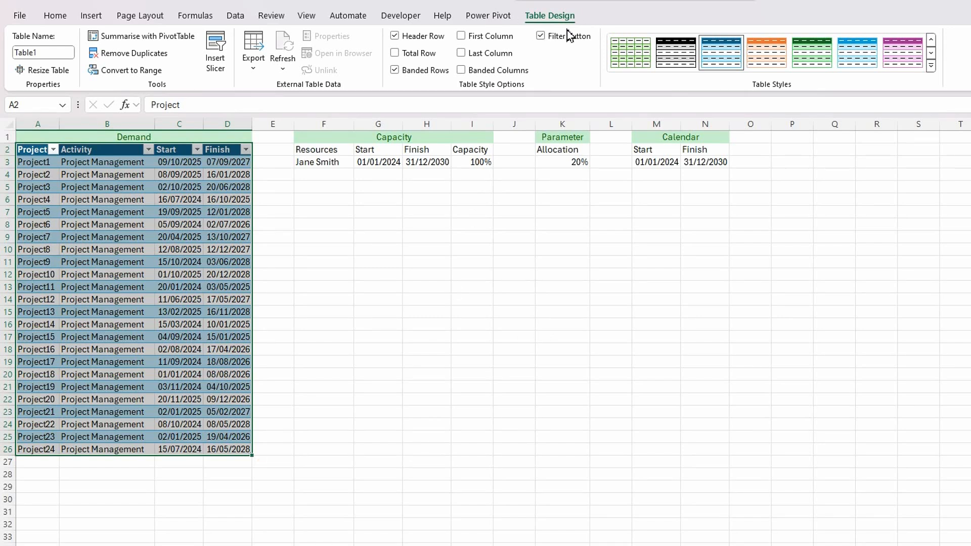
left_click(44, 52)
type("tblDemandData")
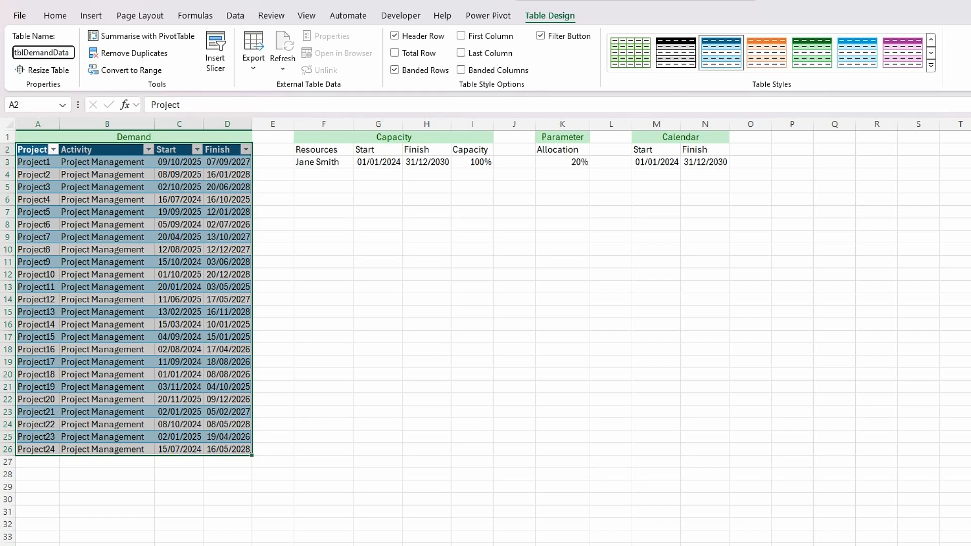
key("Return")
- Convert the Capacity range F2:I3 into a table with headers and name it tblCapacityData
left_click(312, 162)
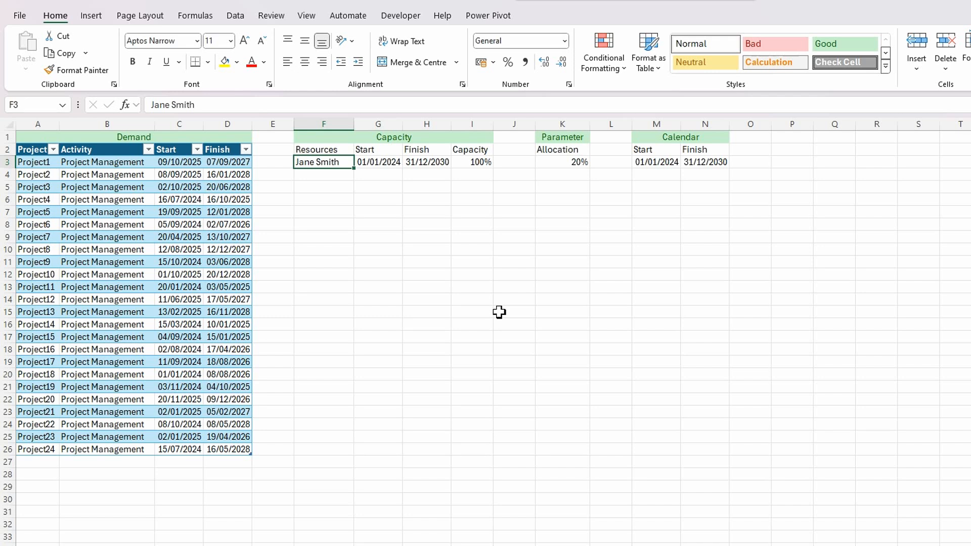
key("ctrl+t")
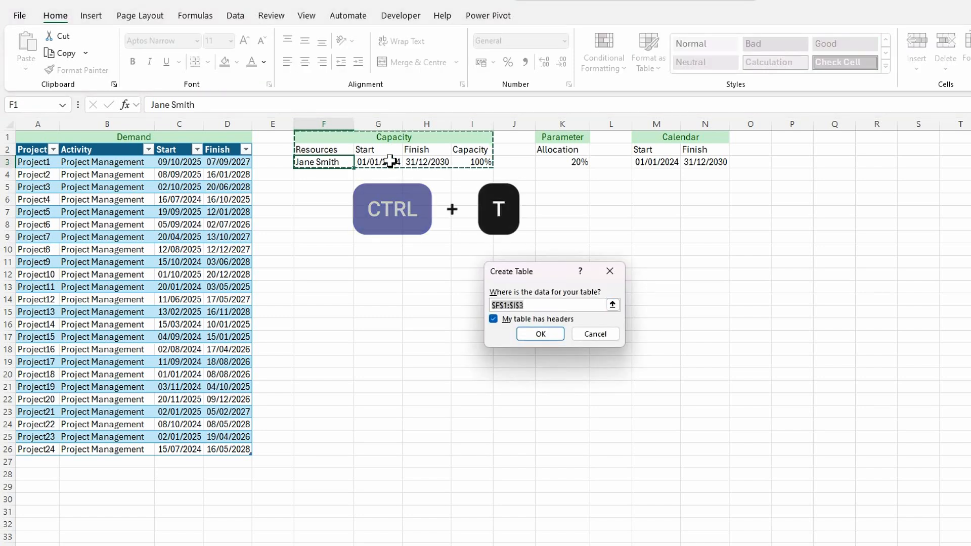
left_click_drag(318, 151, 463, 162)
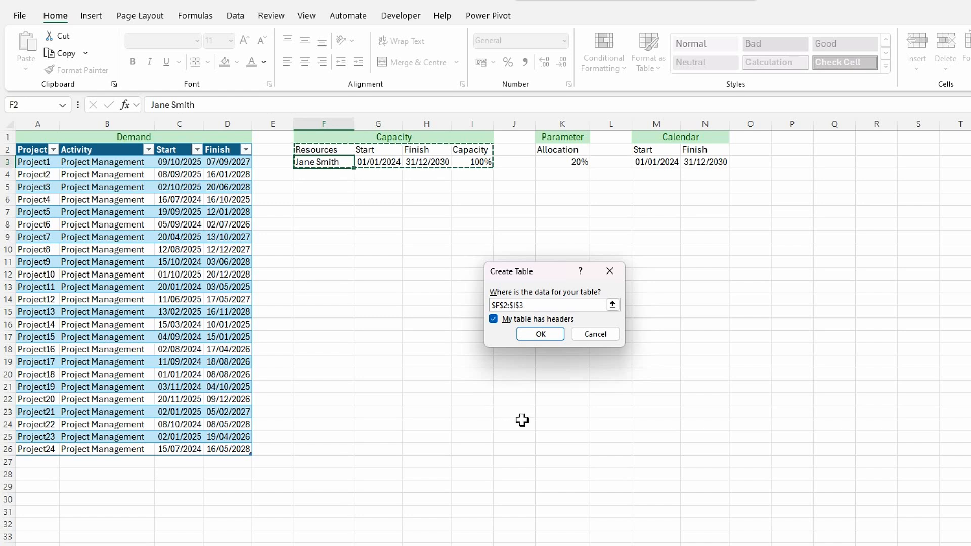
left_click(549, 337)
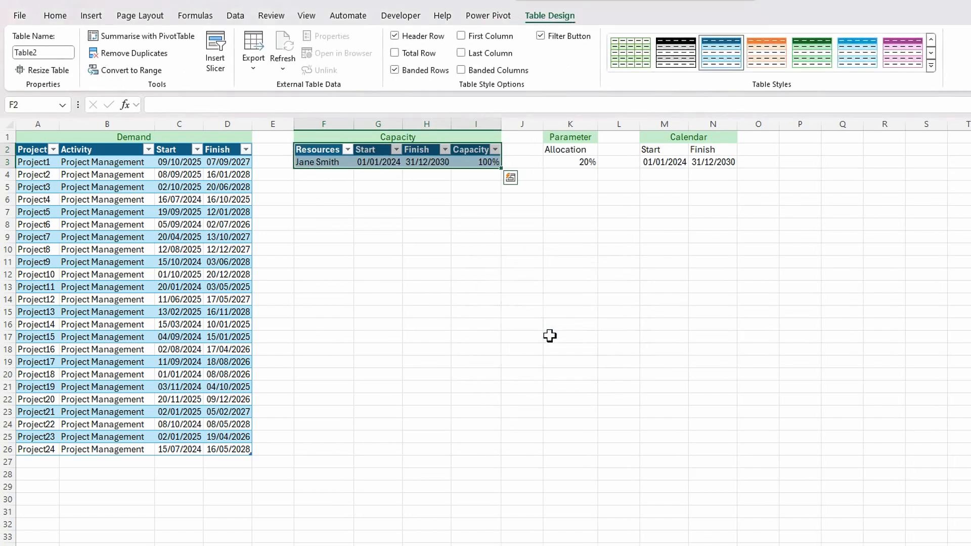
left_click(59, 52)
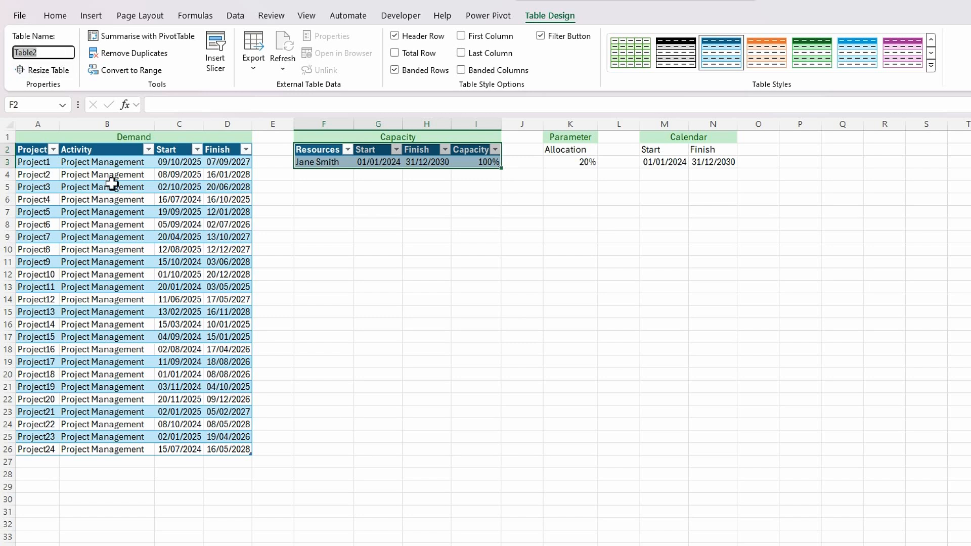
type("tblCapacityDat")
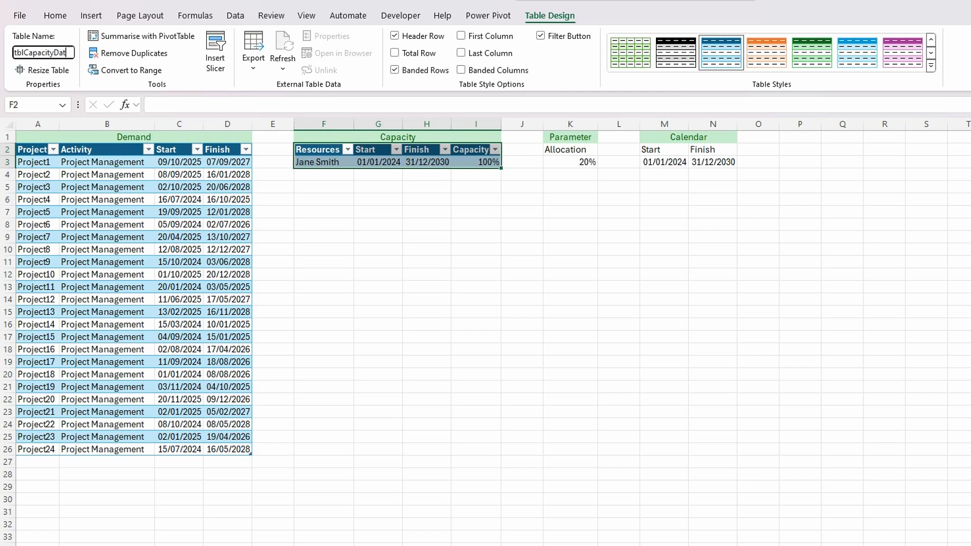
key("Return")
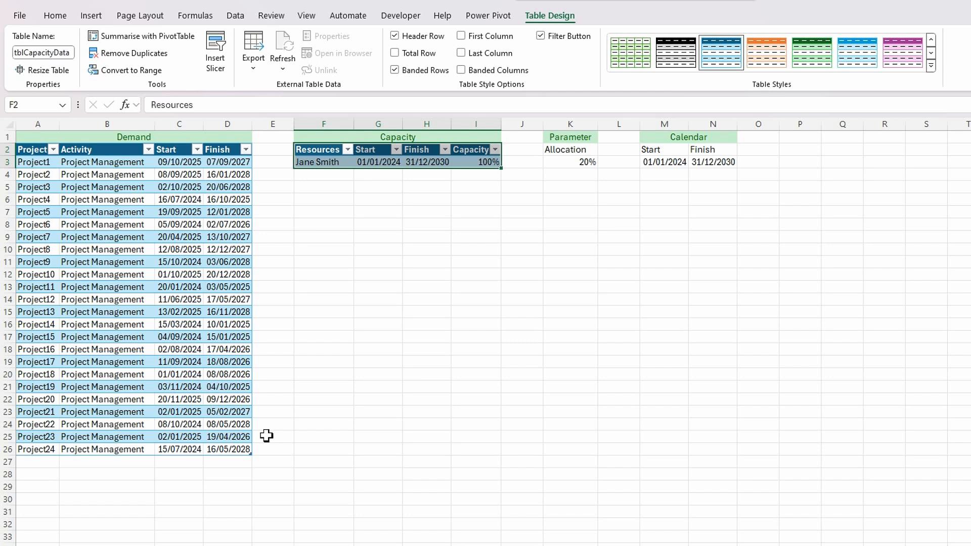
- Convert the Parameter range K2:K3 into a table with headers and name it tblAllocation
left_click(559, 159)
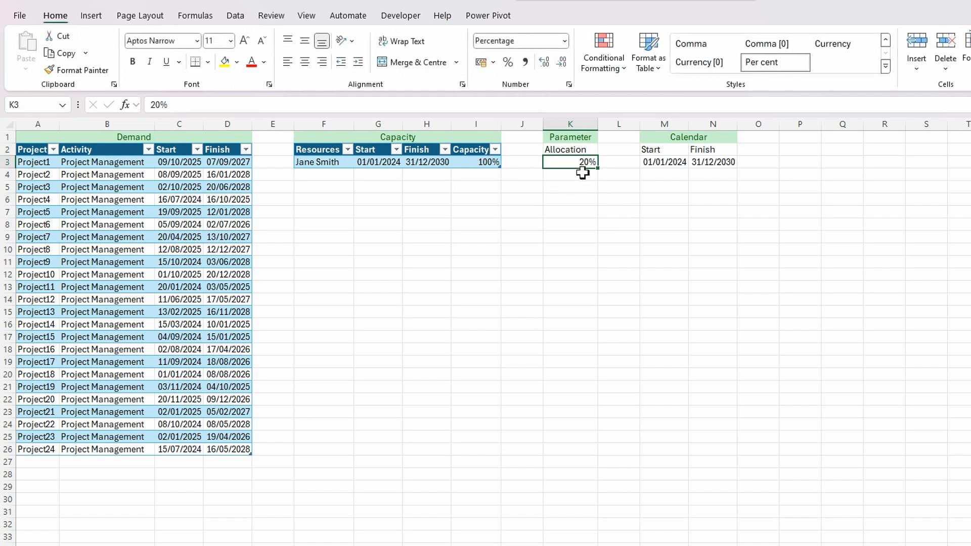
left_click_drag(576, 149, 579, 162)
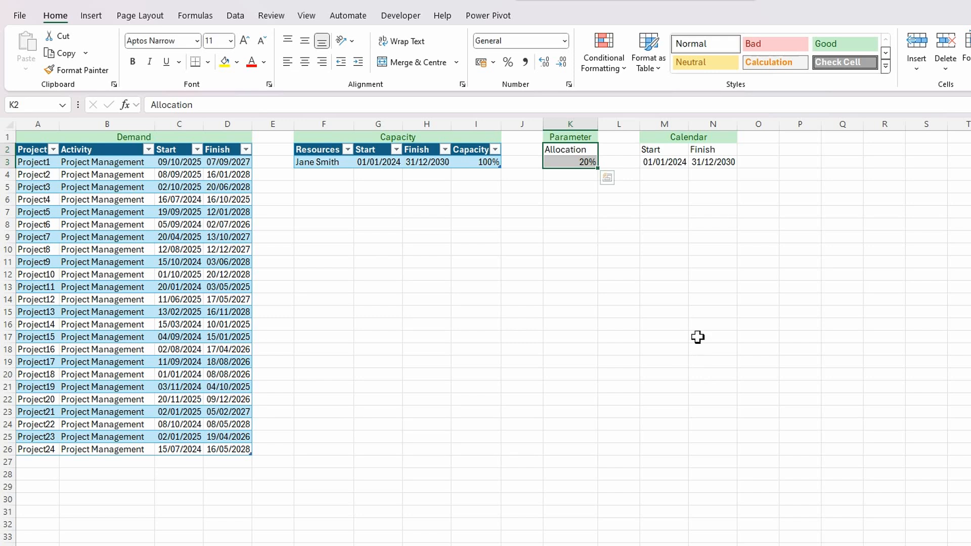
key("ctrl+c")
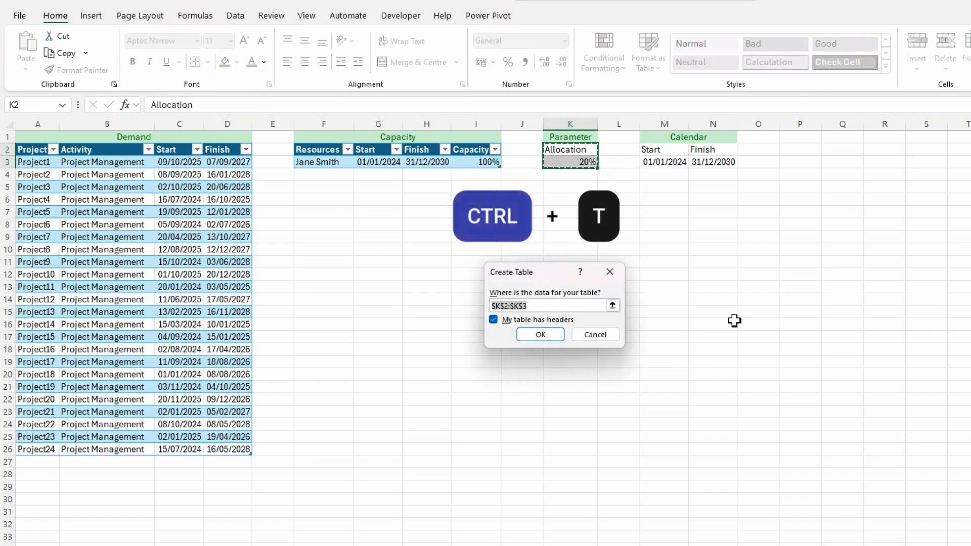
left_click(540, 335)
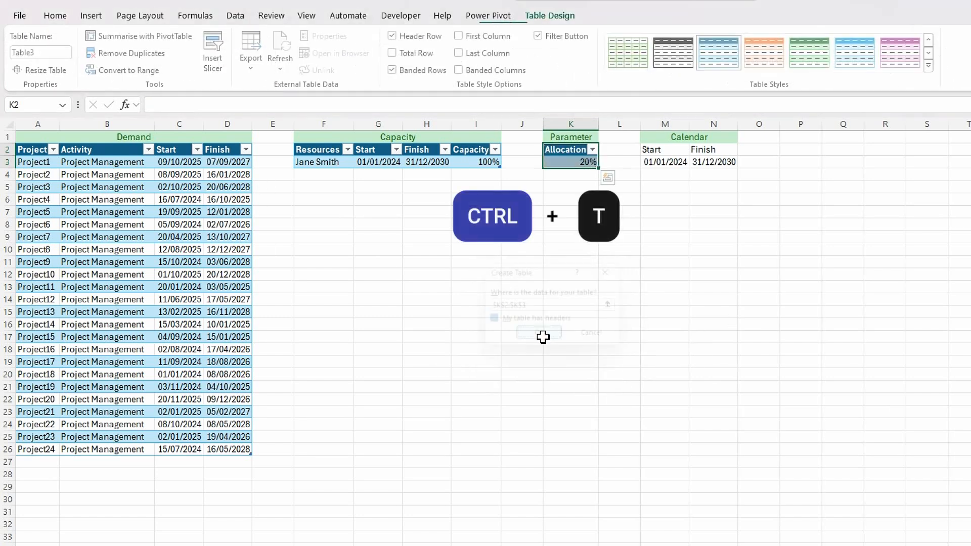
left_click(47, 53)
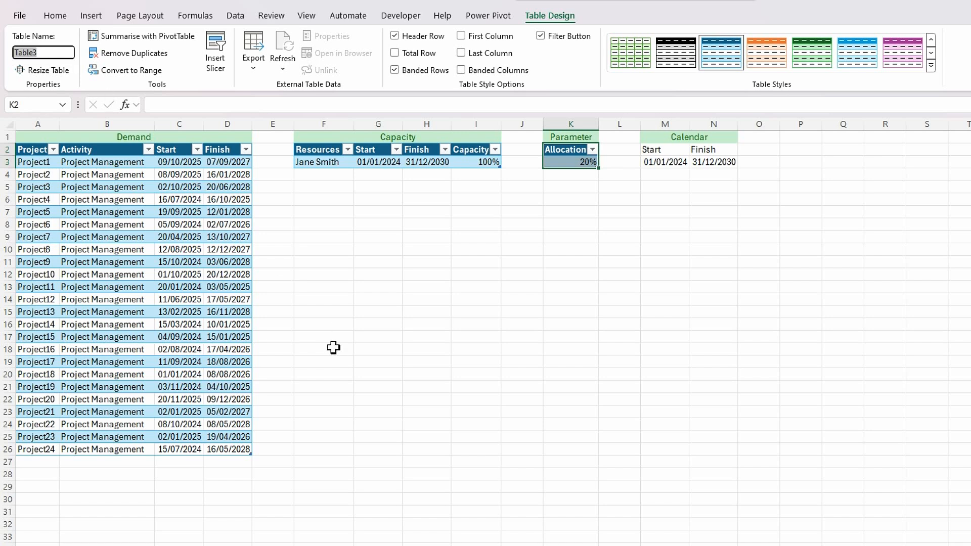
type("tb")
key("Return")
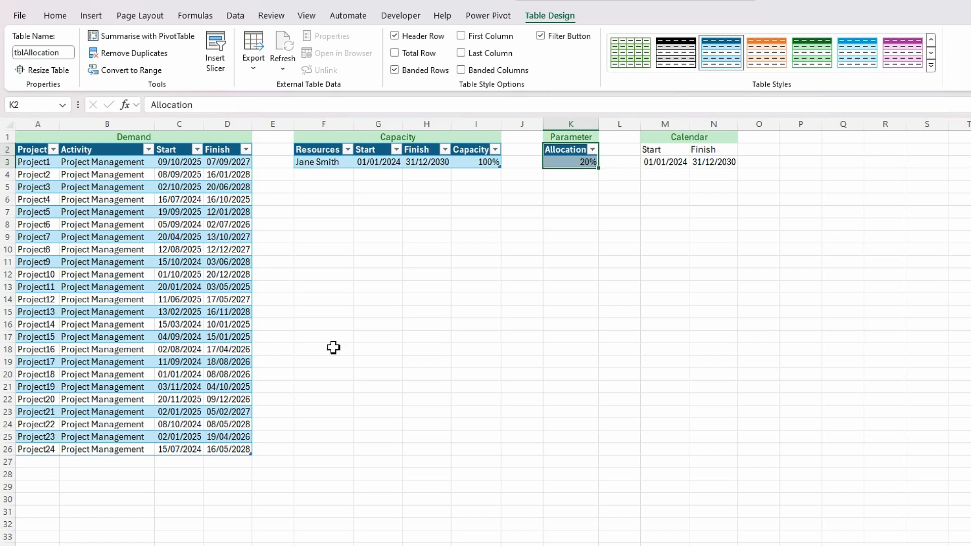
- Convert the Calendar range M2:N3 into a table with headers and name it tblCalendar
left_click(662, 161)
left_click_drag(658, 148, 709, 172)
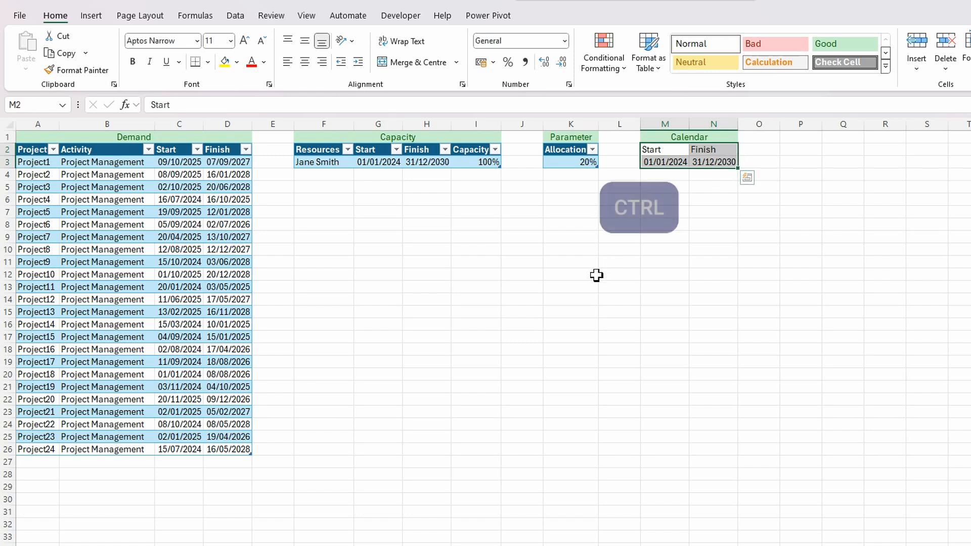
key("ctrl+t")
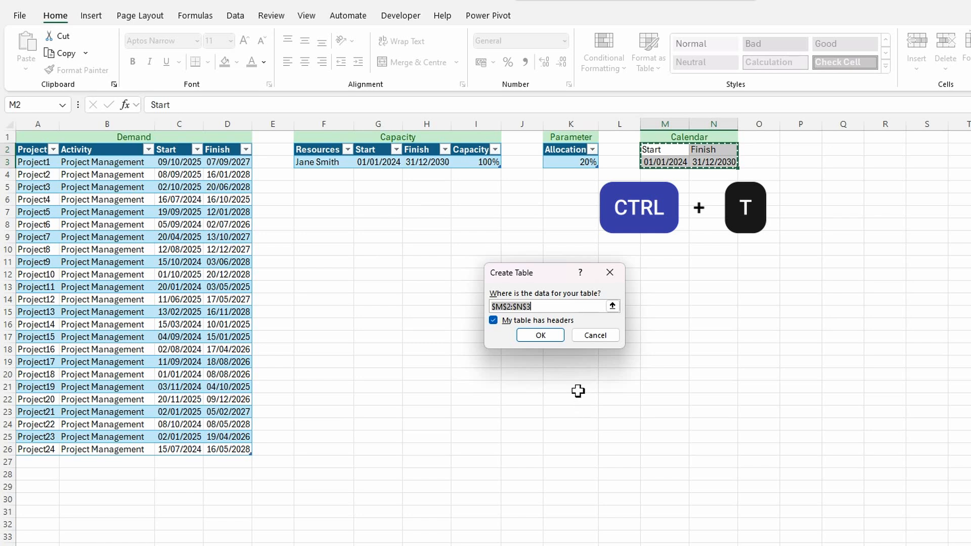
left_click(546, 336)
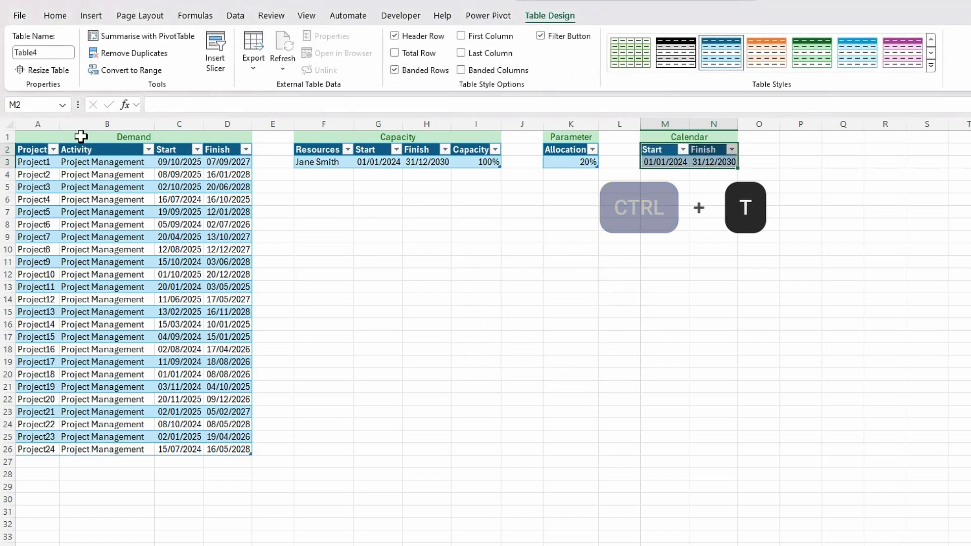
left_click(52, 53)
type("tblCalendar")
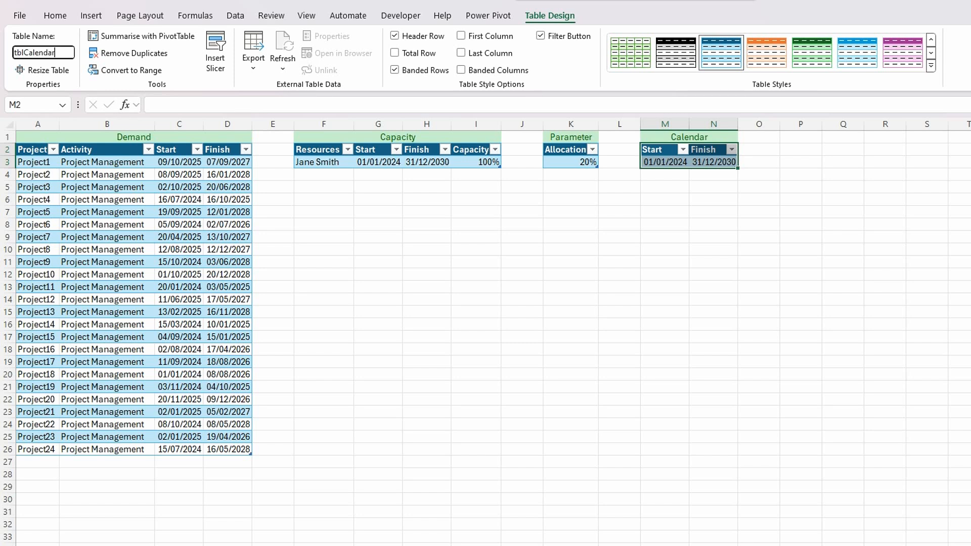
key("Return")
left_click(480, 303)
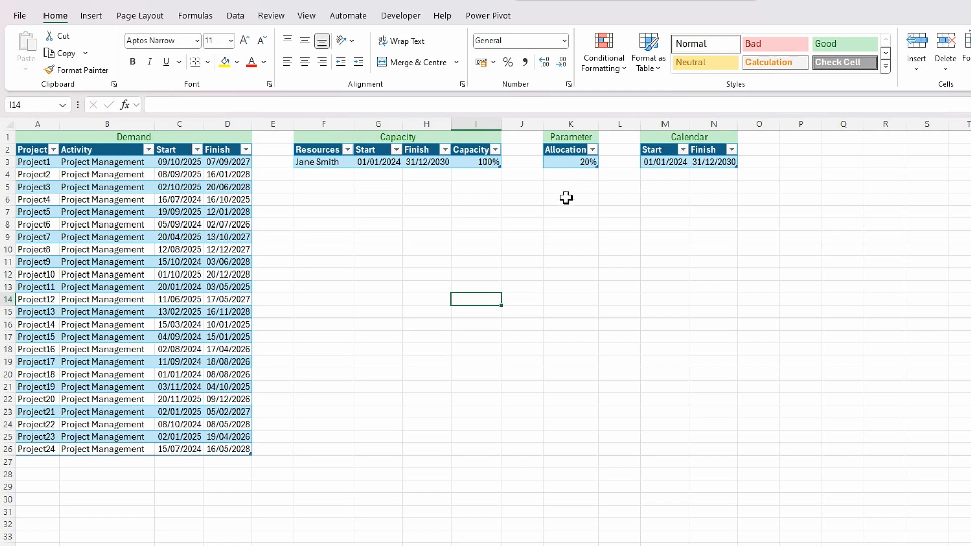
- Bring the tblAllocation table into the Power Query Editor and drill down to its single Allocation value
left_click(575, 165)
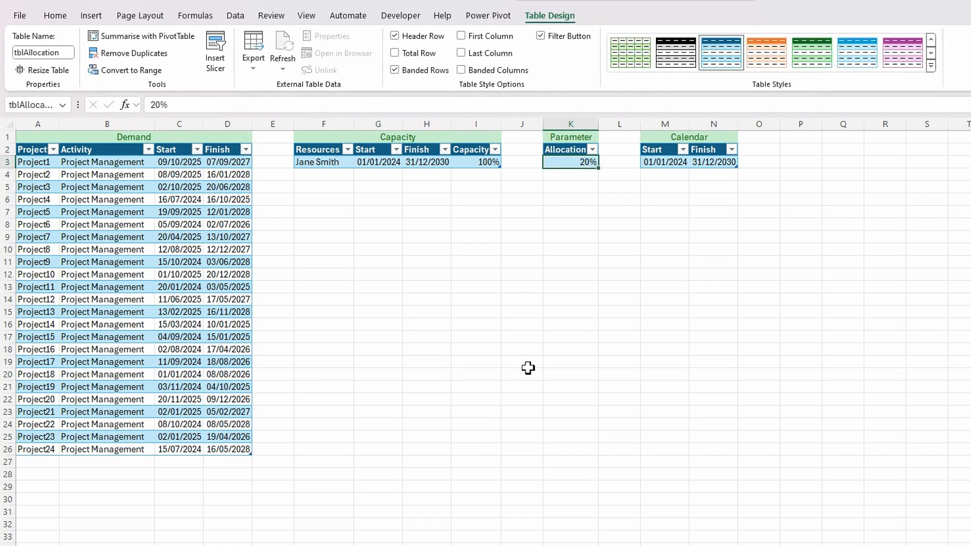
left_click(235, 16)
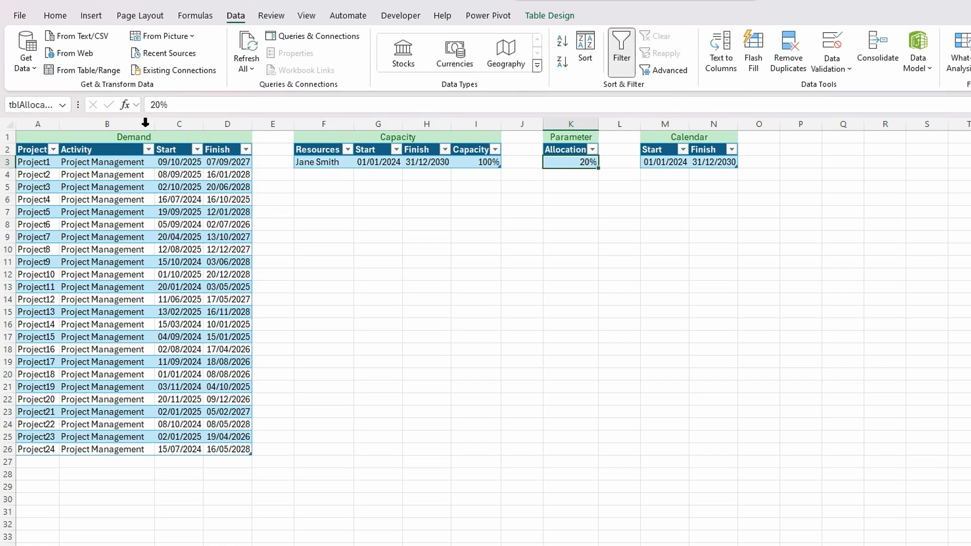
left_click(85, 75)
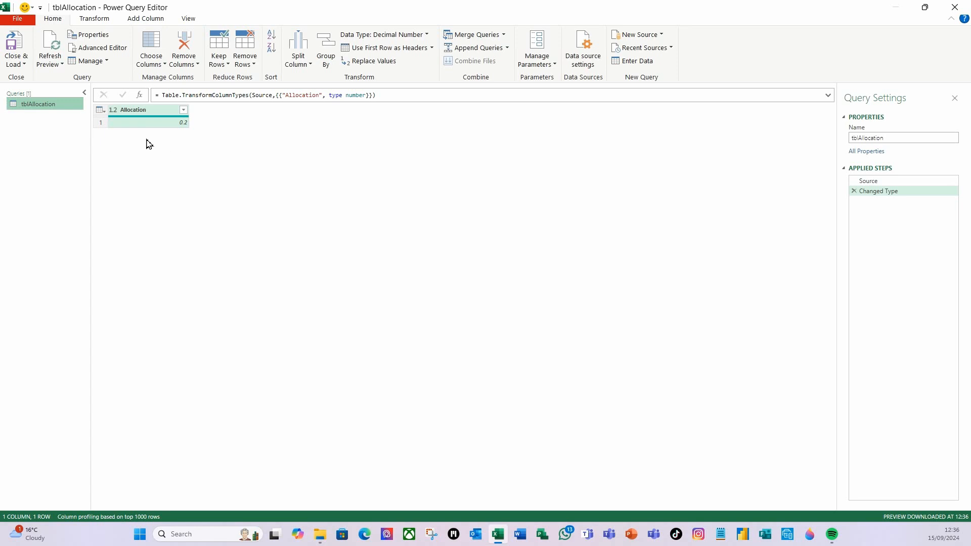
right_click(158, 126)
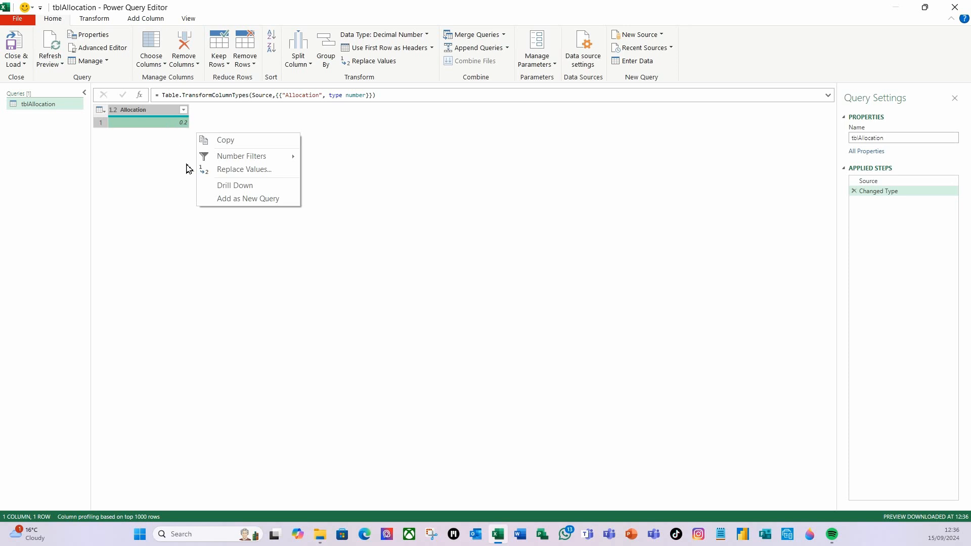
left_click(232, 186)
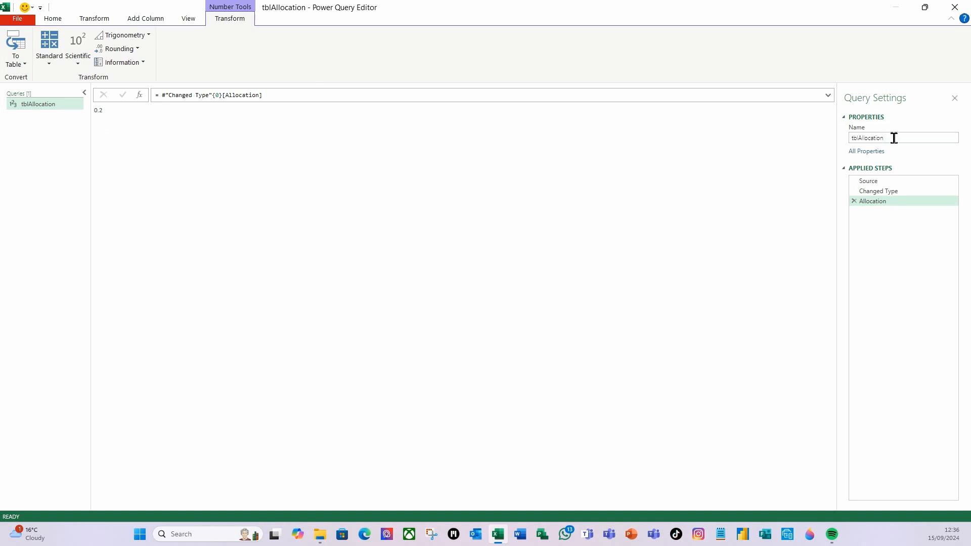
- Rename the allocation query as myAllocation
left_click_drag(903, 137, 773, 131)
type("my")
key("Return")
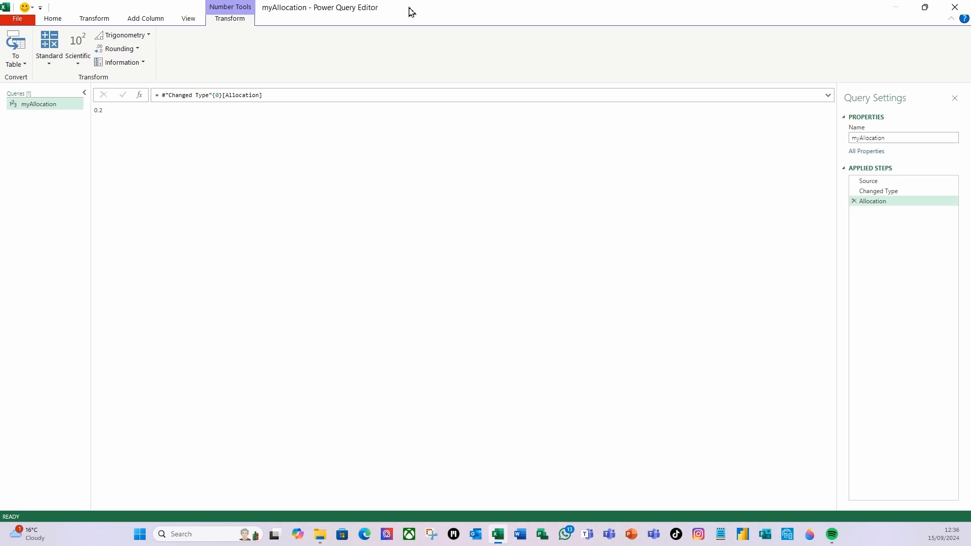
- Close the Power Query Editor and load the myAllocation query to the workbook as a connection only
left_click(53, 19)
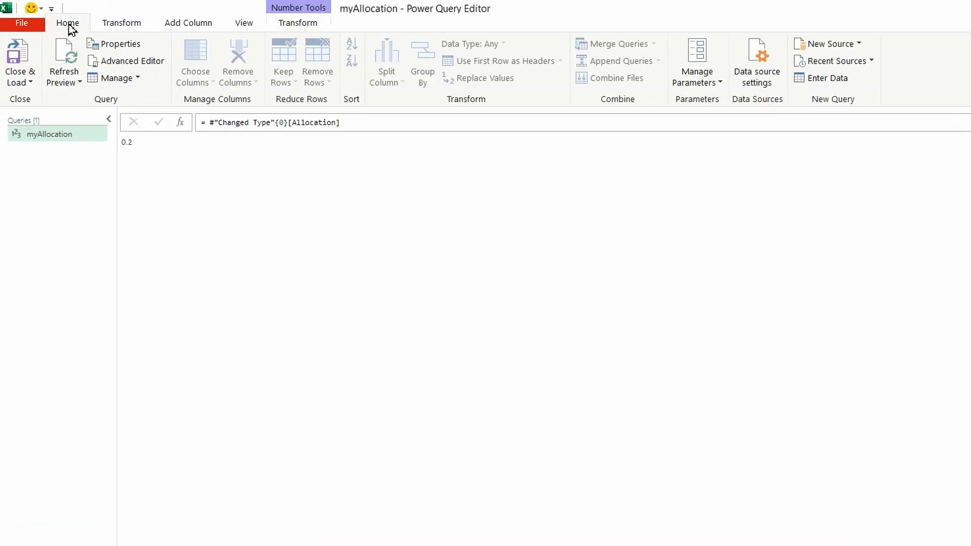
left_click(32, 86)
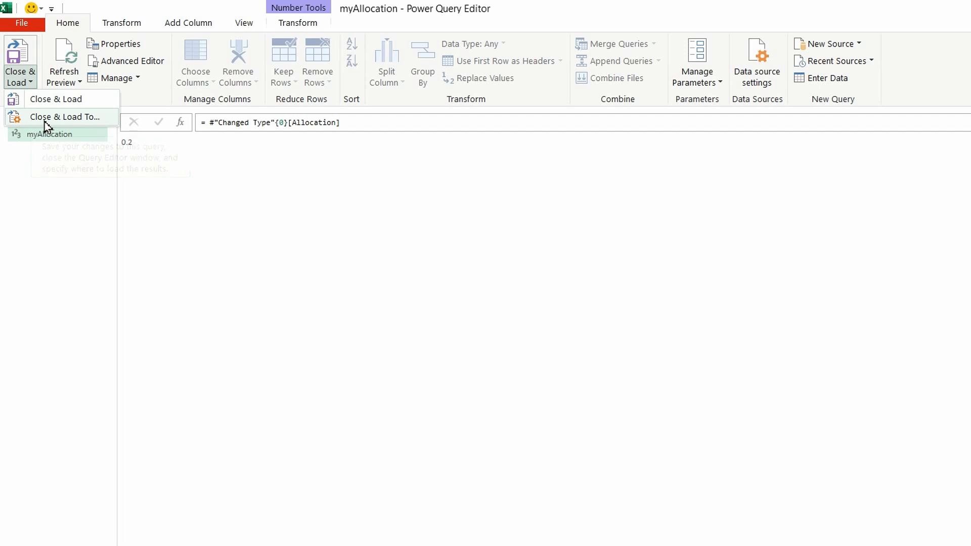
left_click(78, 122)
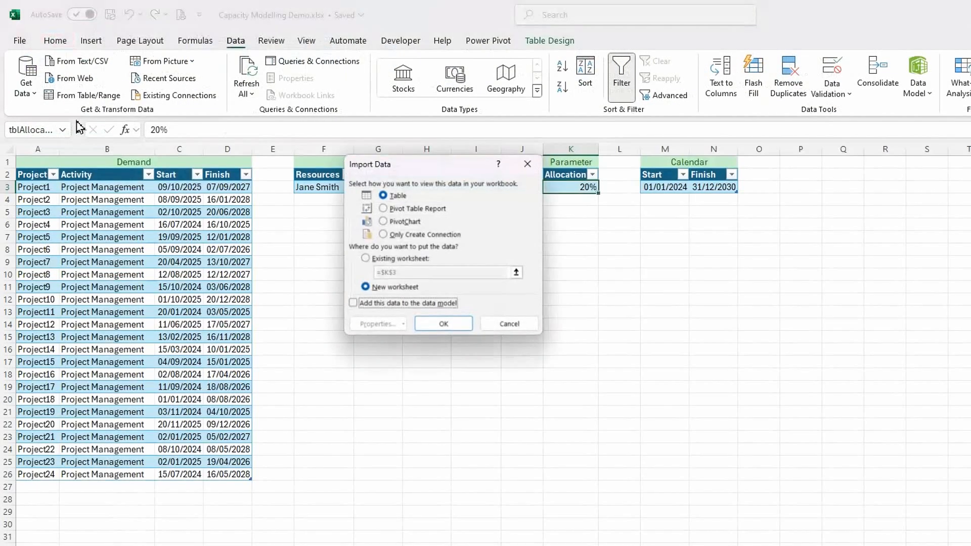
left_click(382, 235)
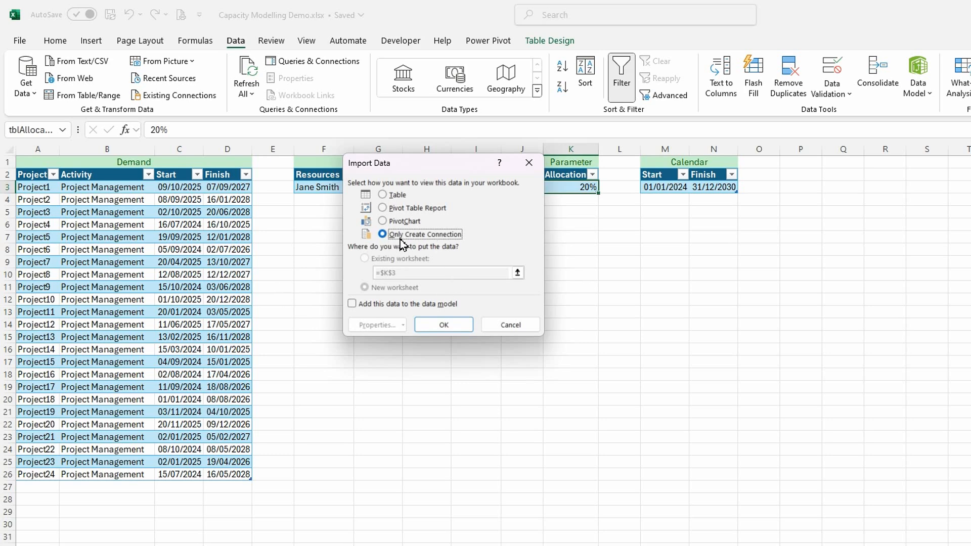
left_click(439, 326)
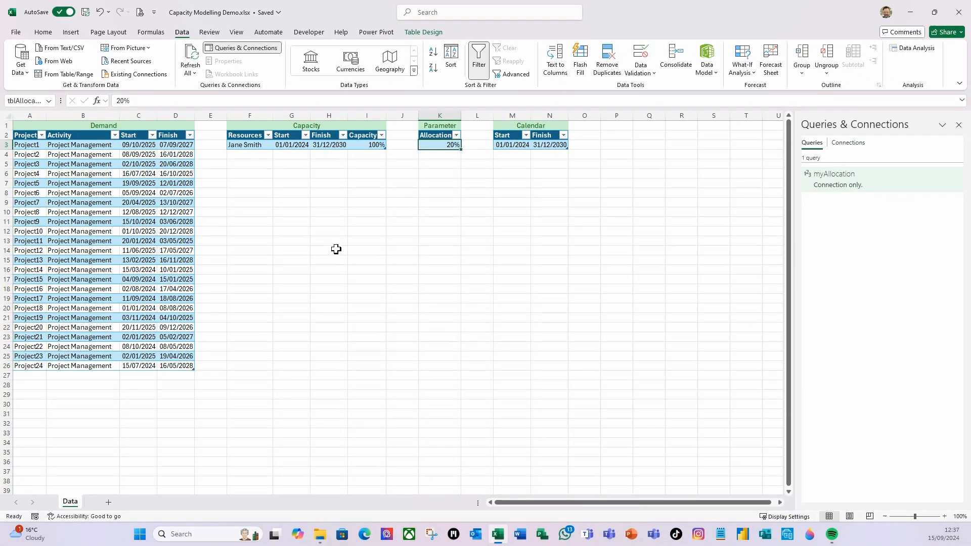
- Check the Excel options for the Microsoft Power Pivot for Excel COM add-in, leaving the list of COM add-ins without changes
mouse_move(829, 185)
left_click(377, 32)
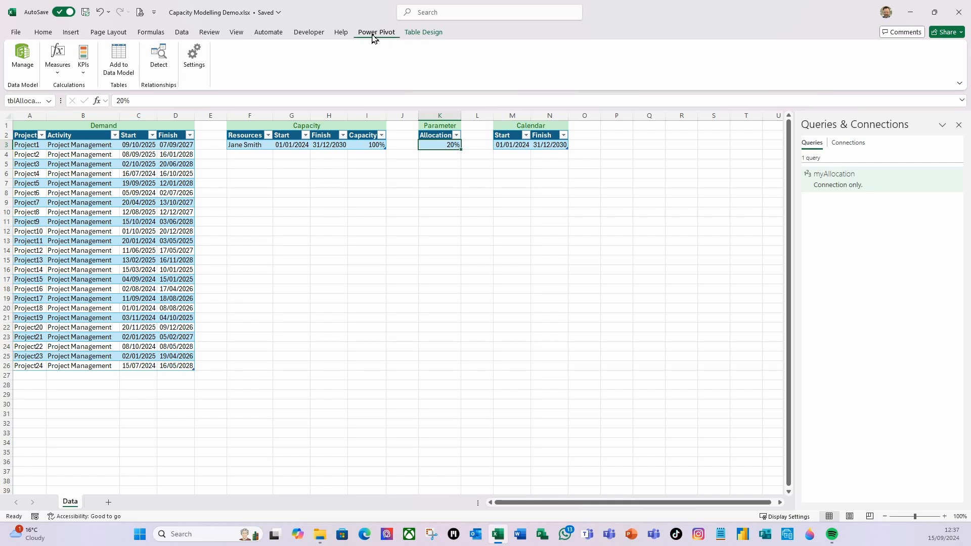
left_click(15, 33)
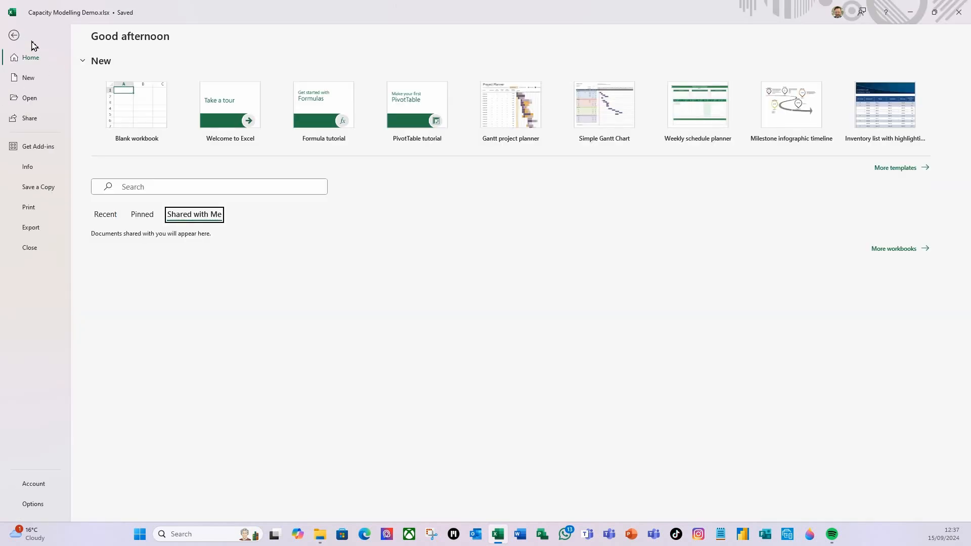
left_click(33, 504)
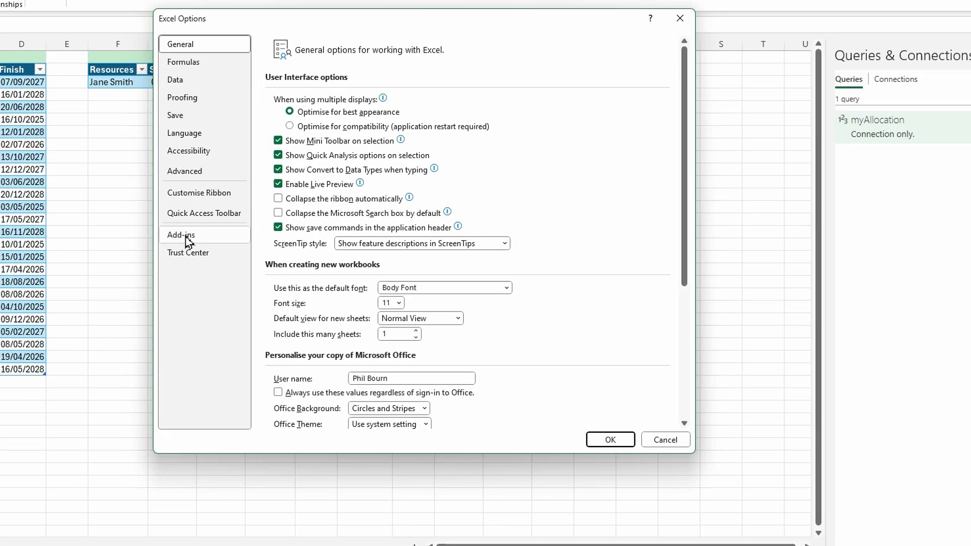
left_click(187, 237)
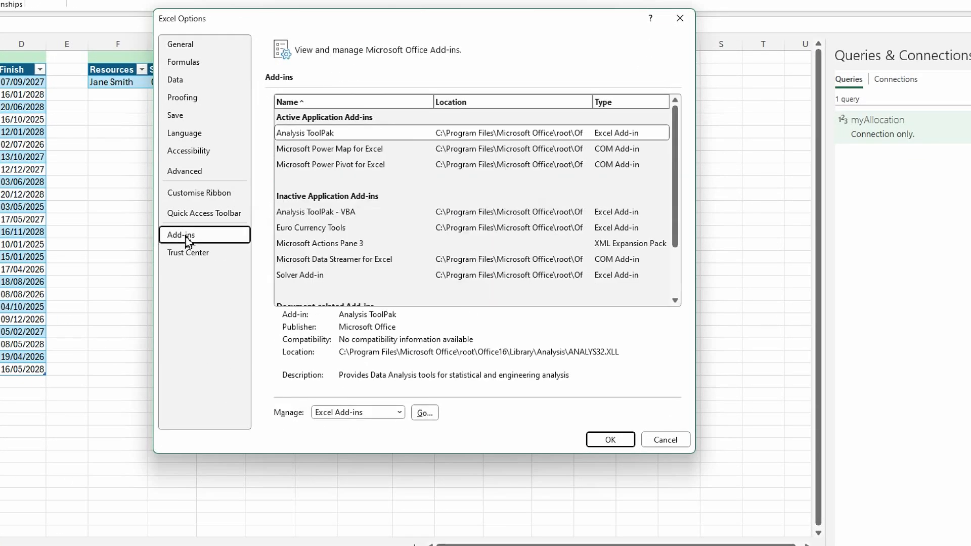
left_click(399, 412)
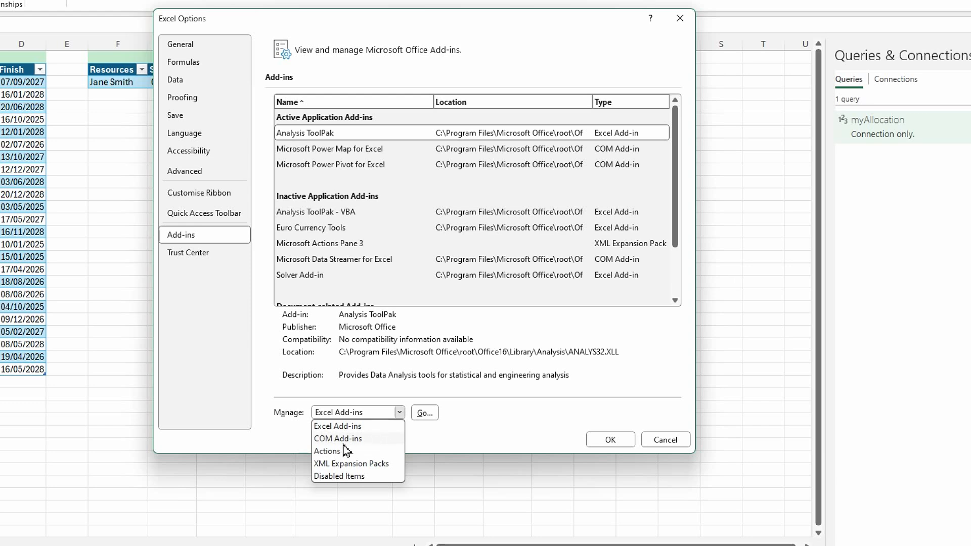
left_click(357, 439)
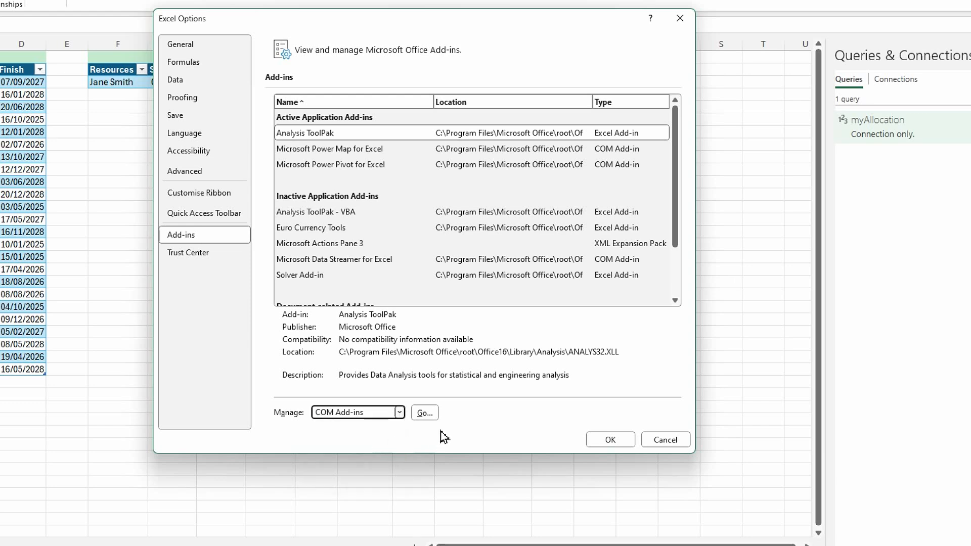
left_click(424, 414)
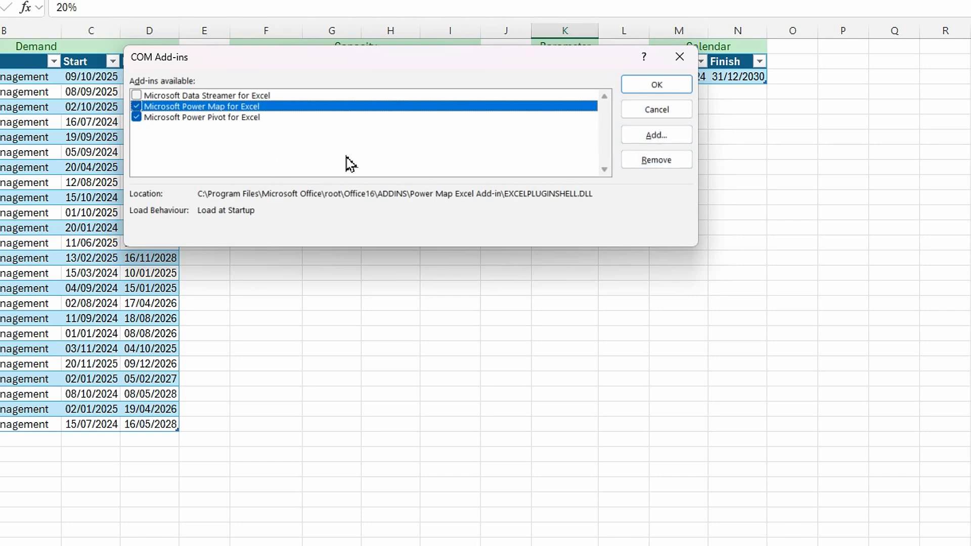
left_click(657, 110)
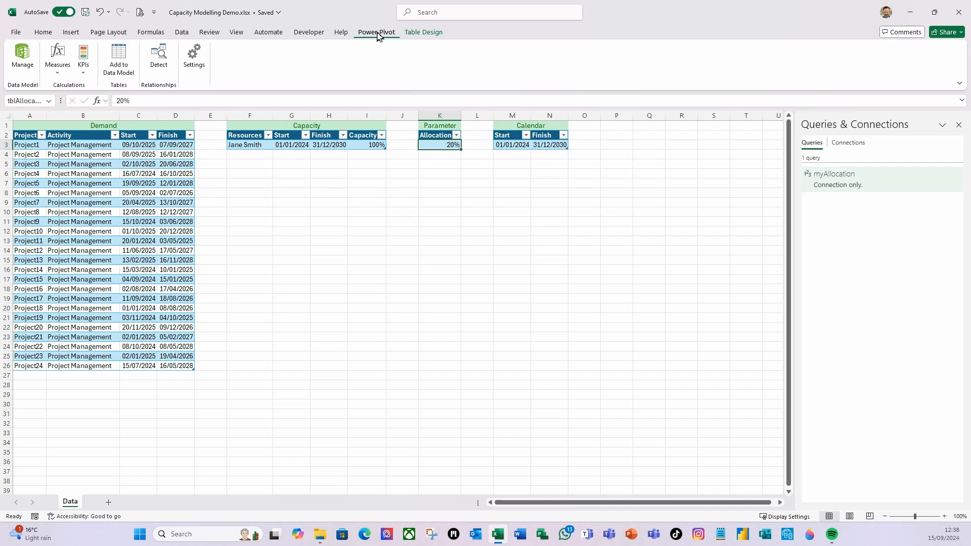
- Bring the Demand table into the Power Query Editor and rename its query as Demand Data
left_click(182, 33)
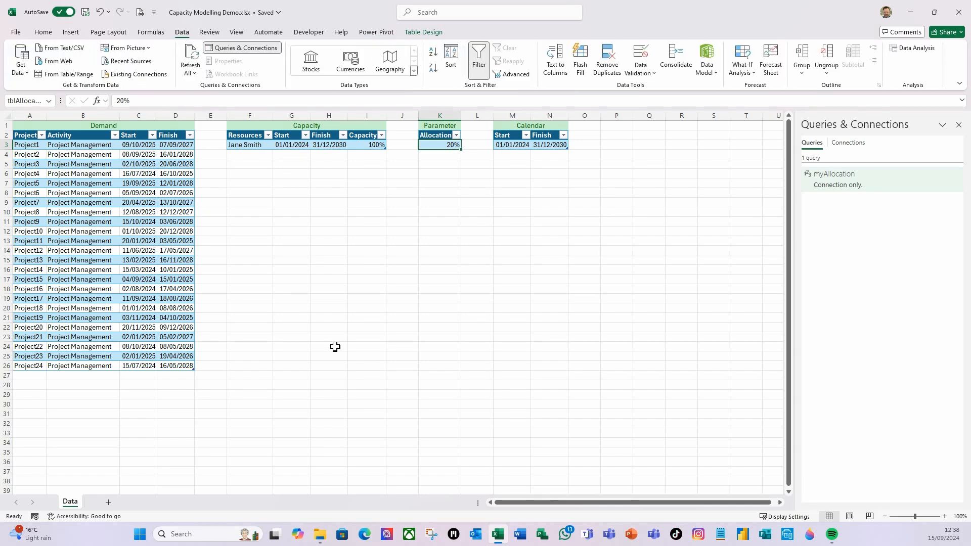
left_click(83, 202)
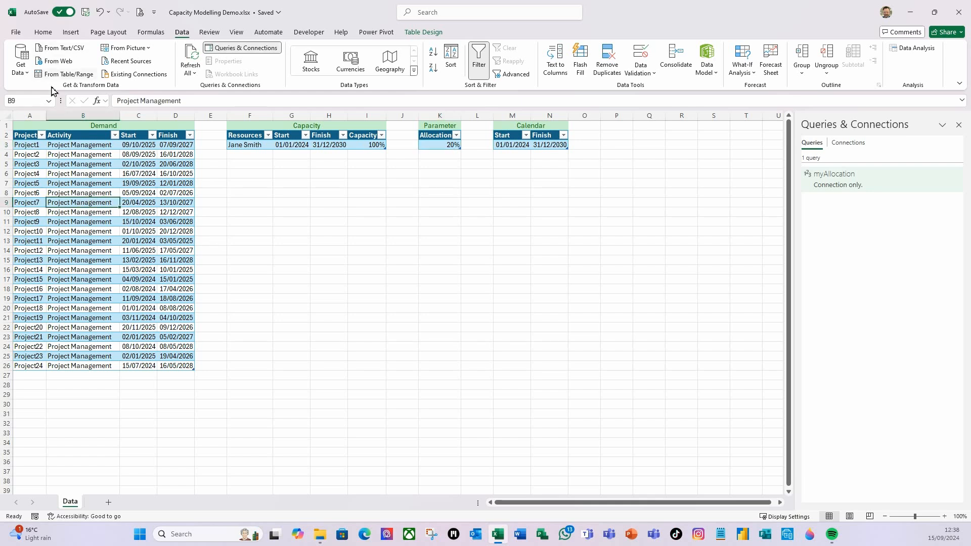
left_click(76, 75)
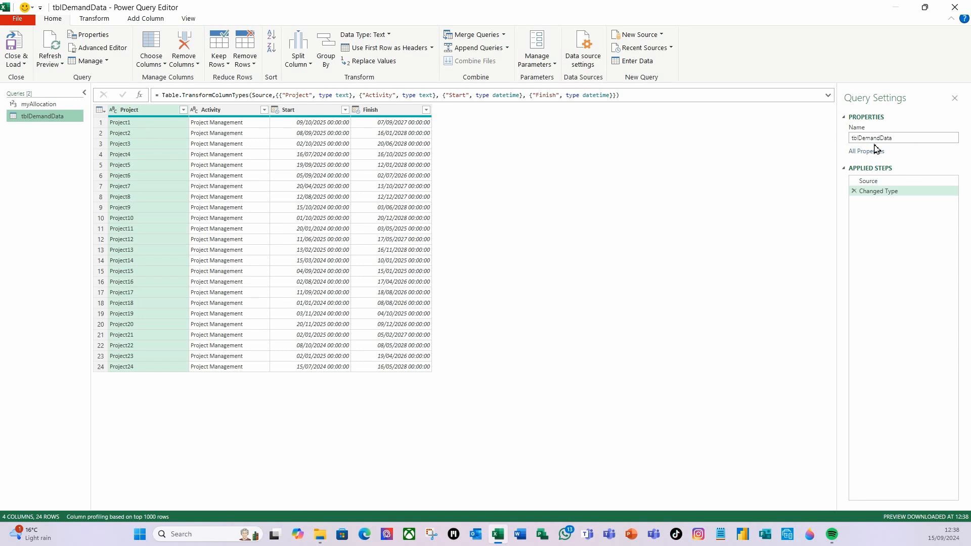
left_click_drag(902, 138, 804, 141)
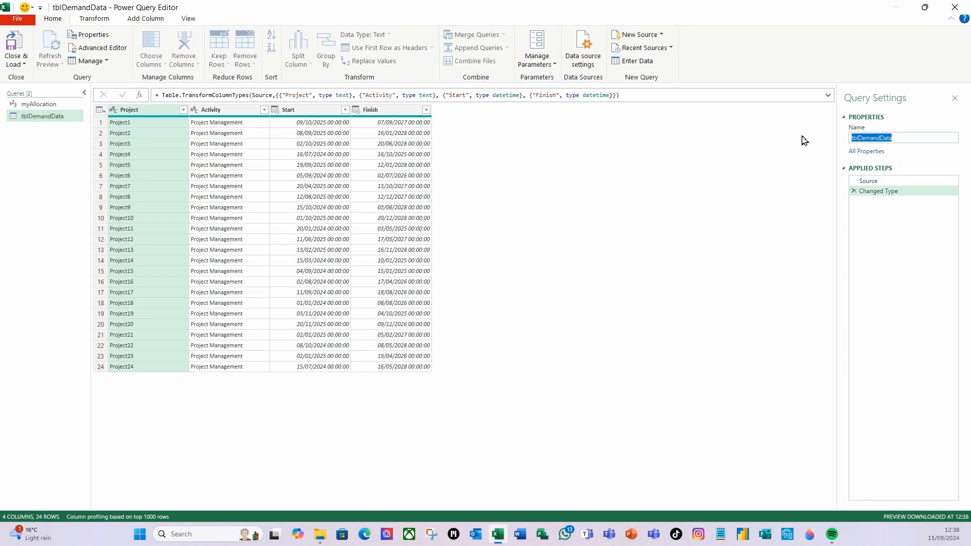
type("D")
key("Return")
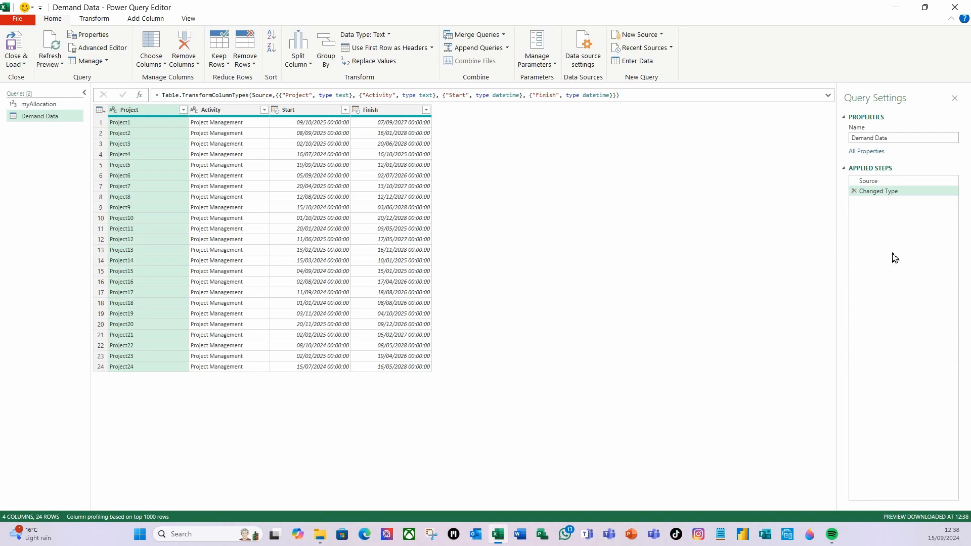
- Change the data type of the Start and Finish columns to Date, replacing the current type conversion
left_click(314, 110)
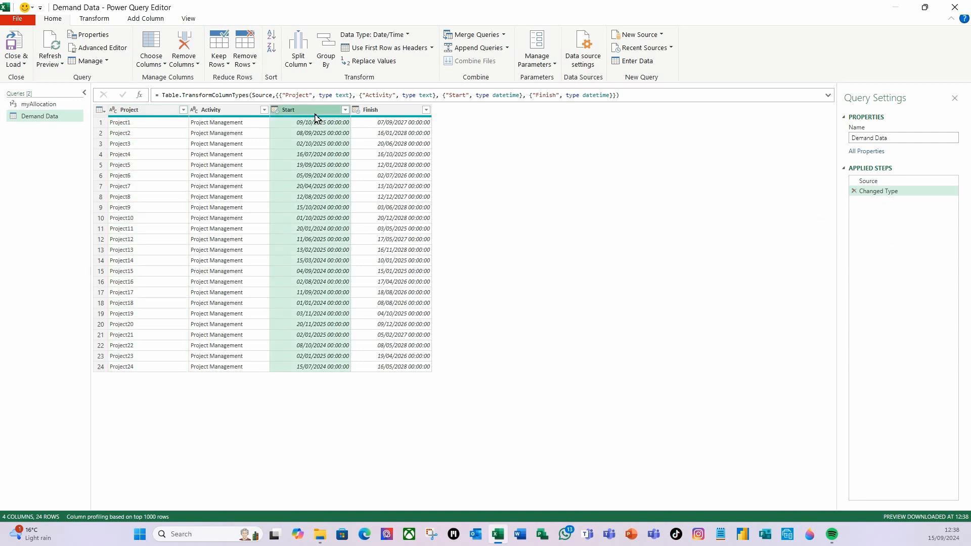
left_click(385, 111, "ctrl")
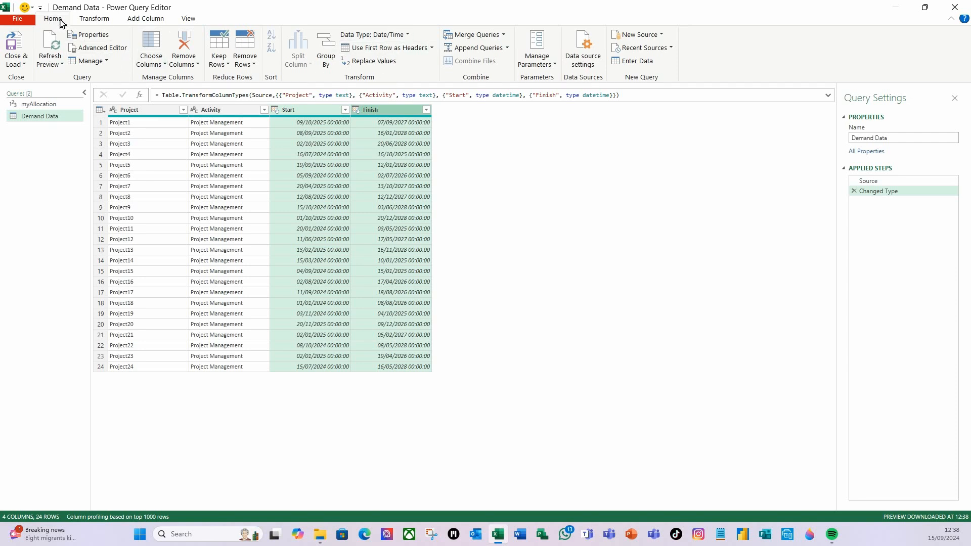
left_click(407, 35)
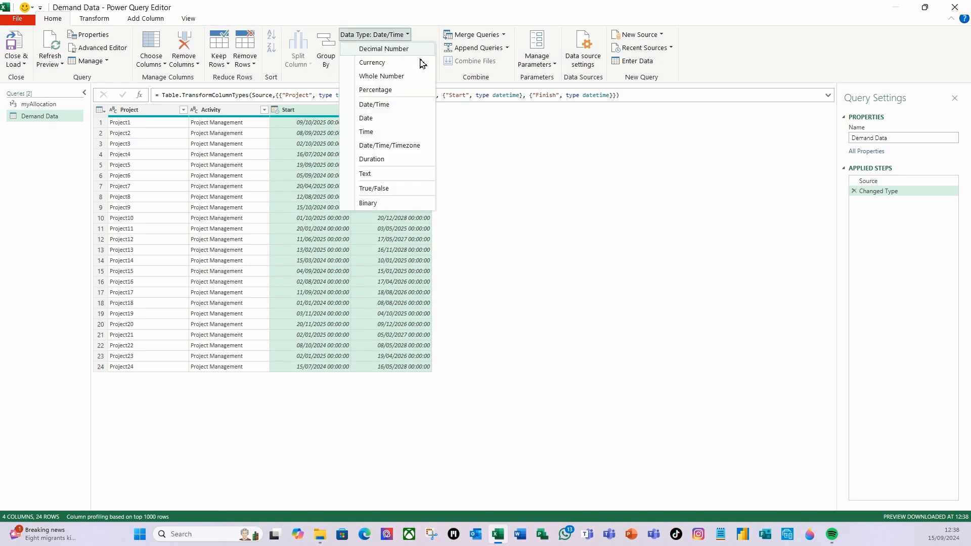
left_click(382, 124)
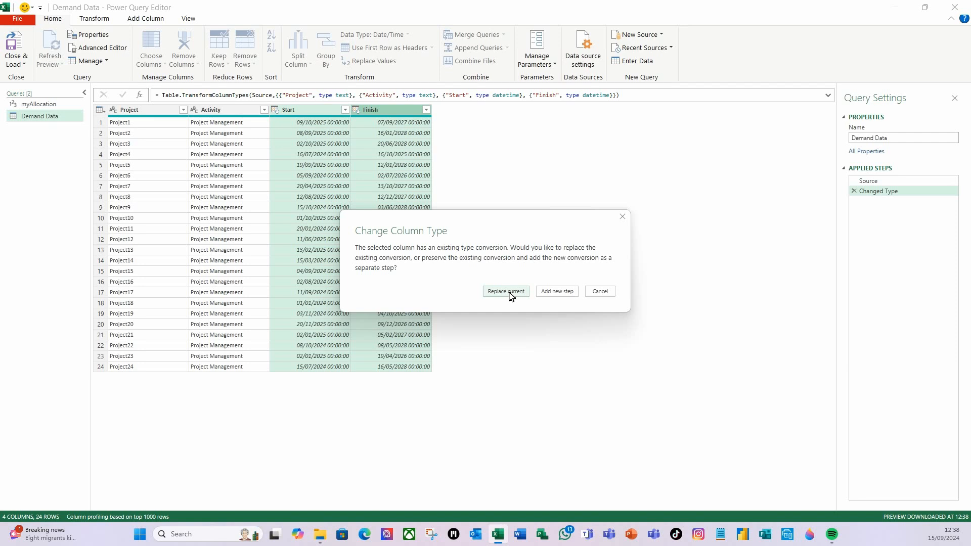
left_click(507, 291)
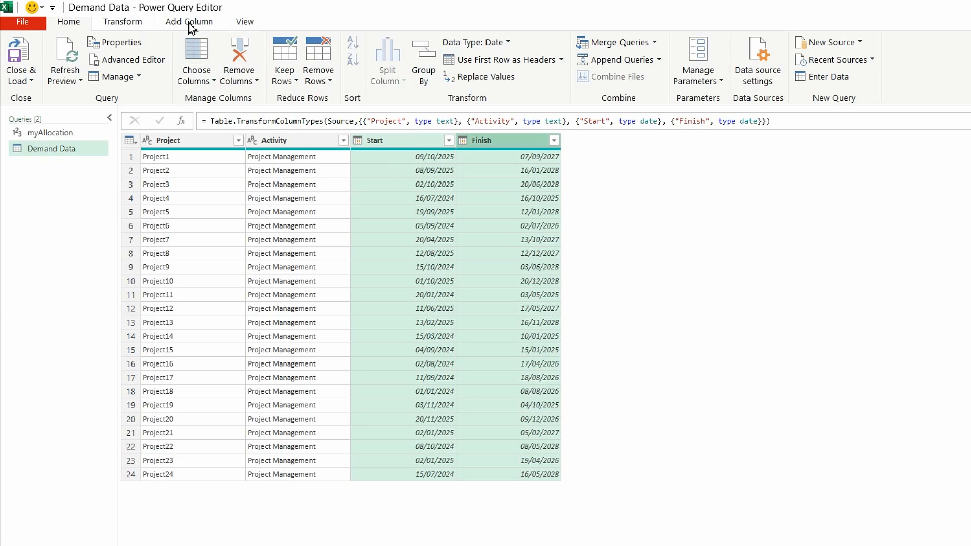
- Add a custom column named Demand to the Demand Data query with the formula = myAllocation
left_click(209, 30)
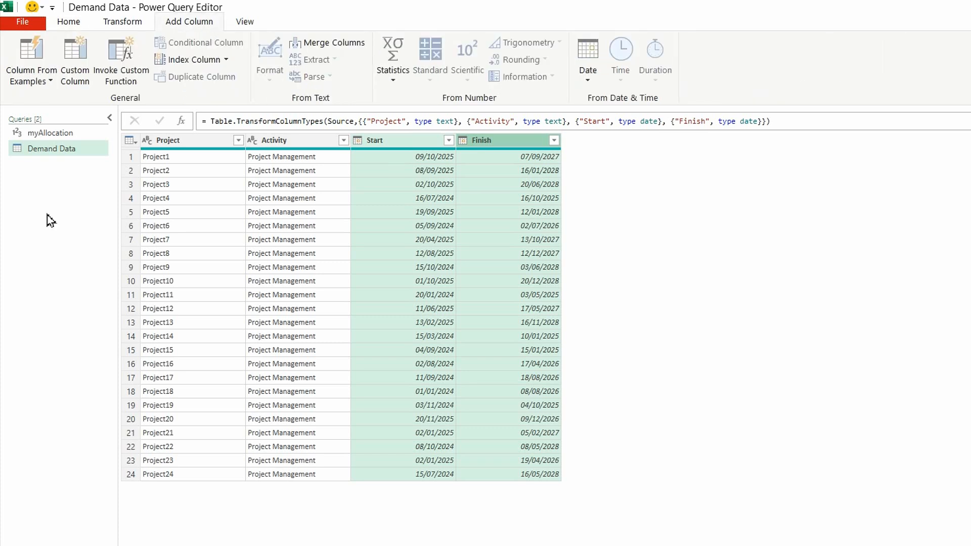
left_click(72, 77)
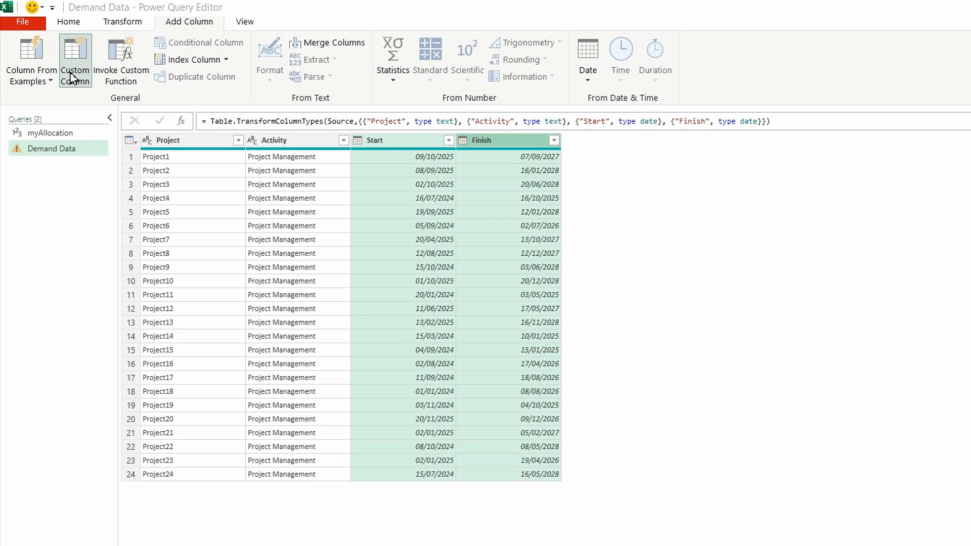
left_click_drag(462, 275, 374, 273)
type("Demand")
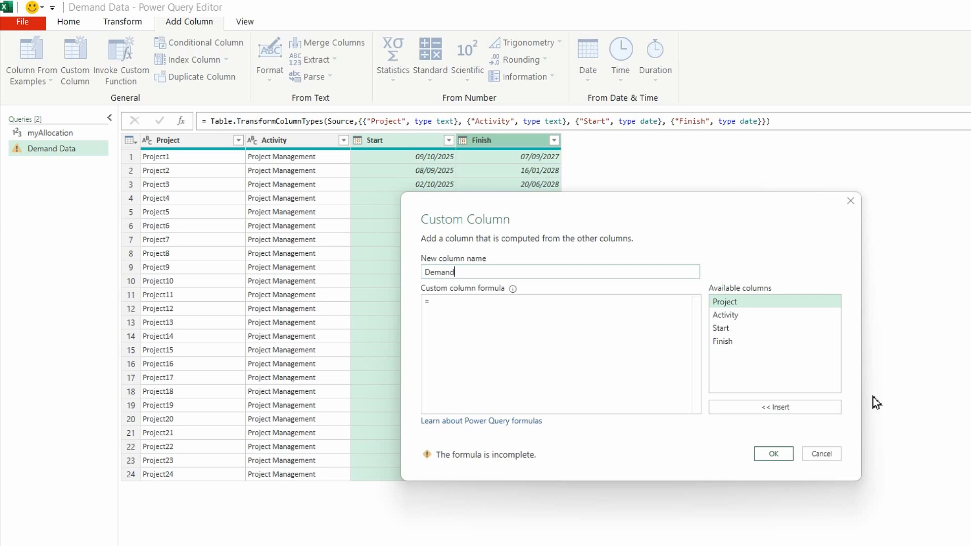
left_click(441, 303)
type("my")
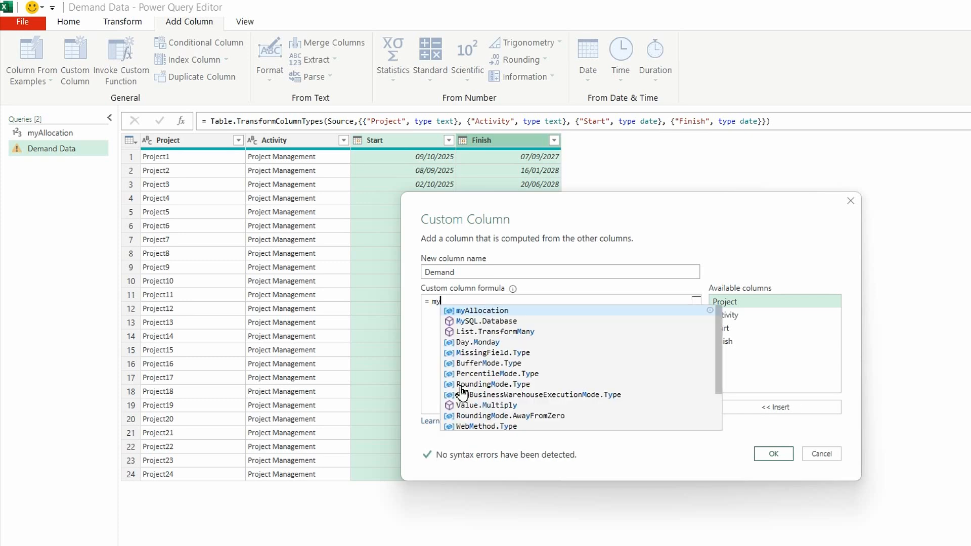
left_click(481, 313)
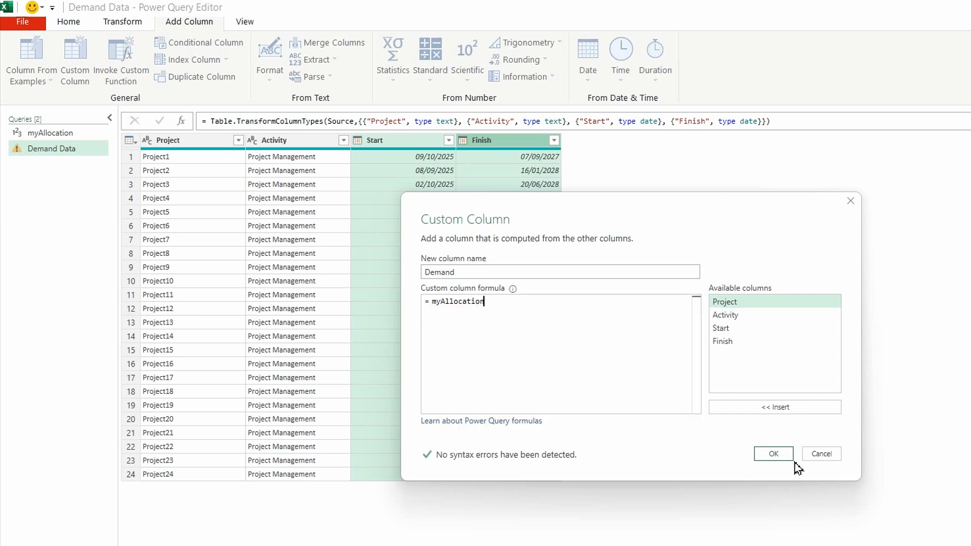
left_click(773, 455)
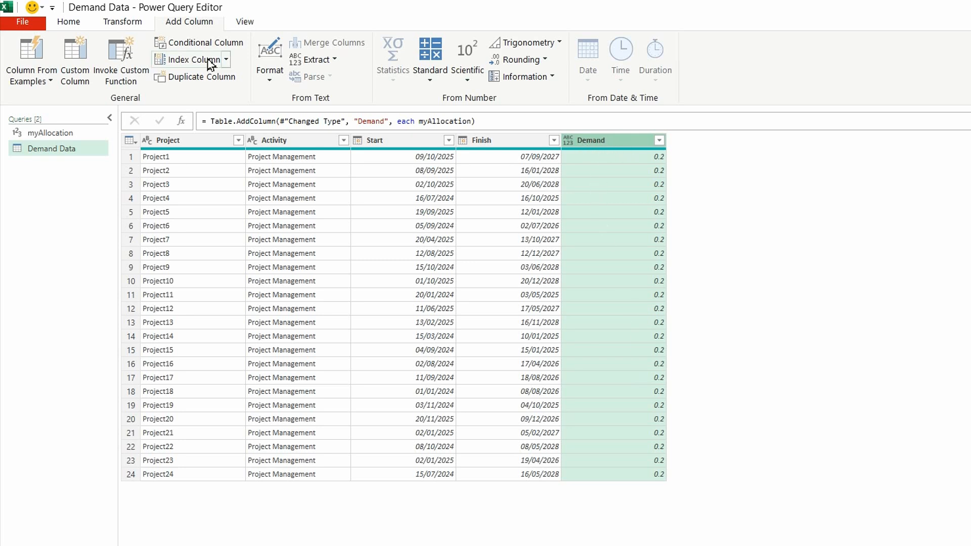
- Set the data type of the Demand column to Decimal Number
left_click(76, 26)
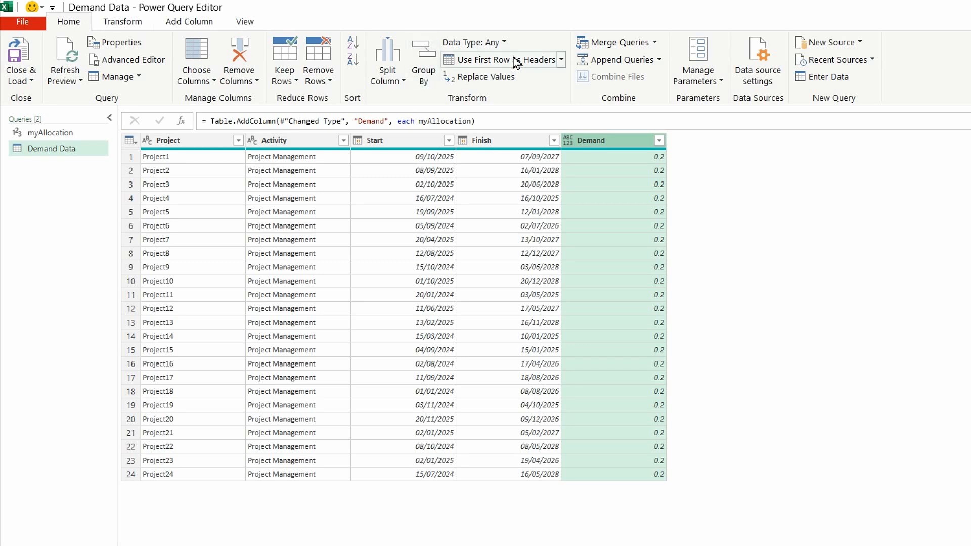
left_click(504, 43)
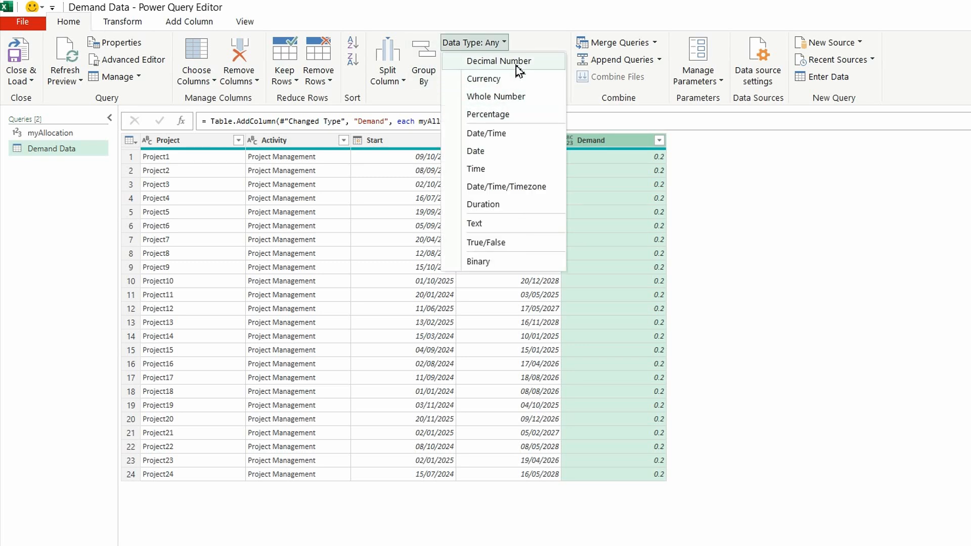
left_click(517, 62)
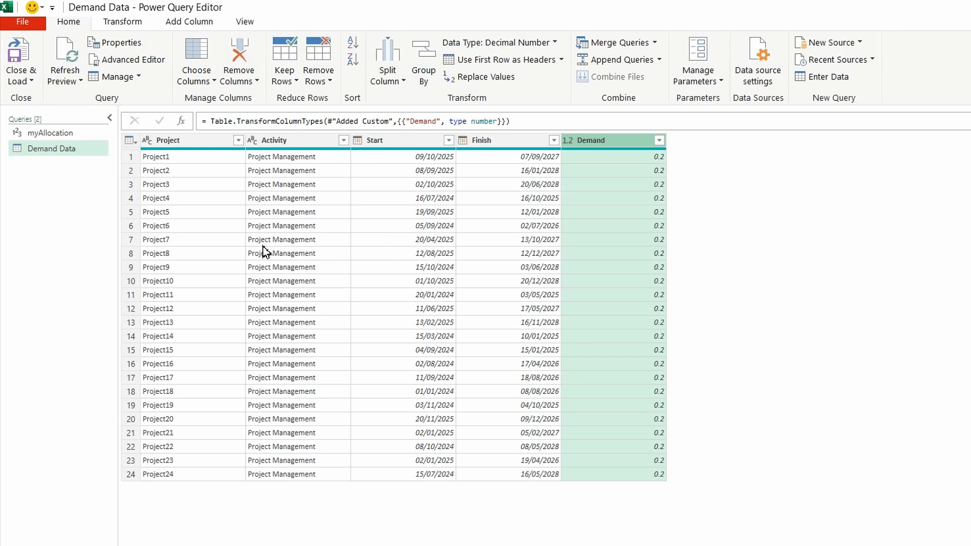
- Start a custom column named Date in the Demand Data query, opening its formula with {Number.From([Start])
left_click(190, 23)
left_click(75, 66)
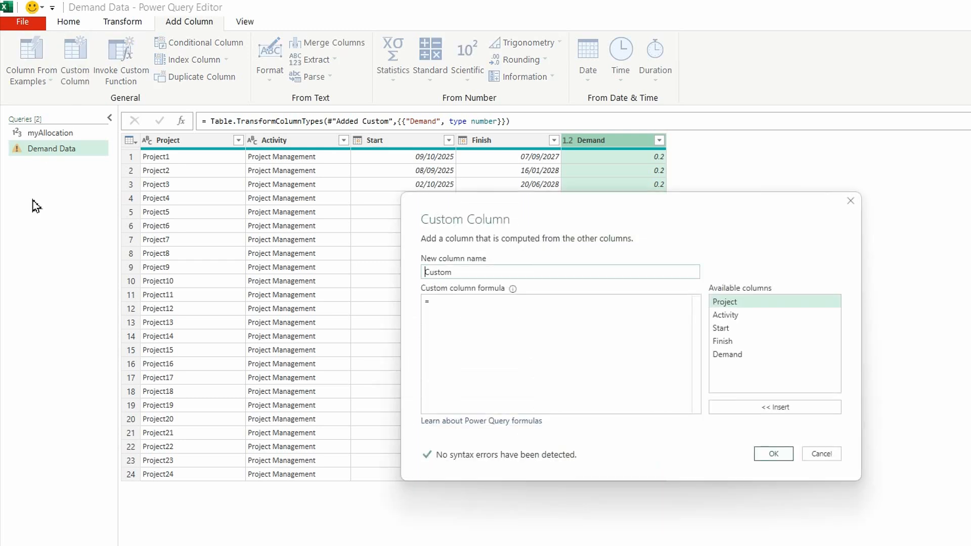
double_click(459, 271)
type("Date")
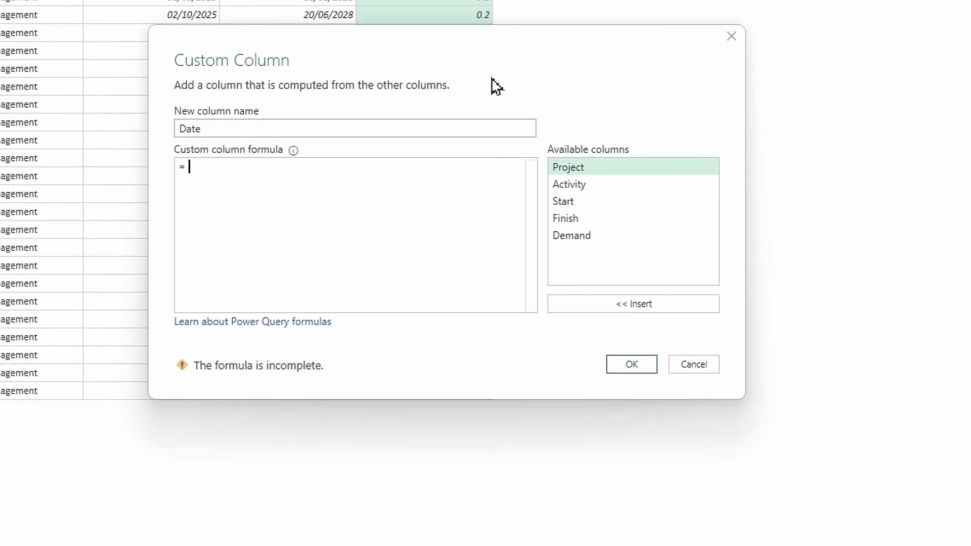
type("{")
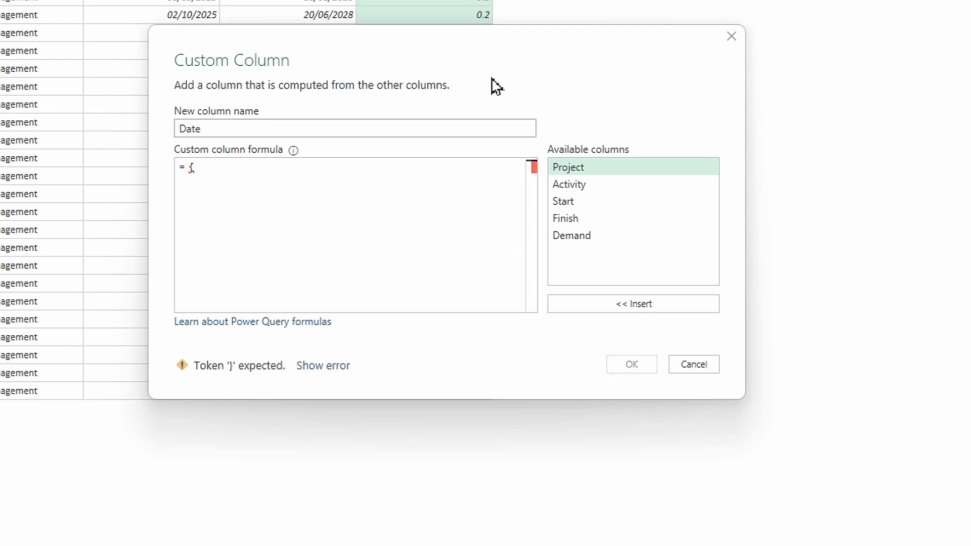
type("numb")
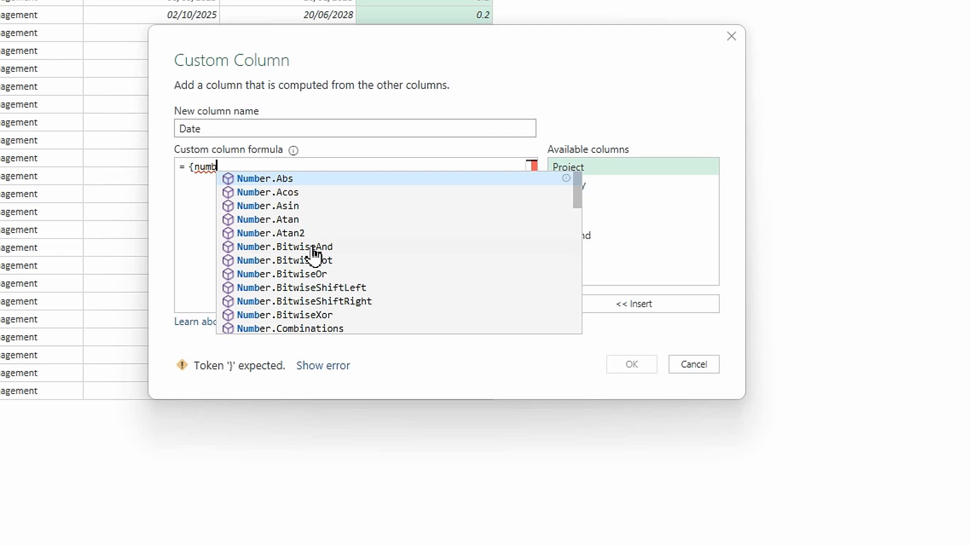
scroll(313, 250, "down", 4)
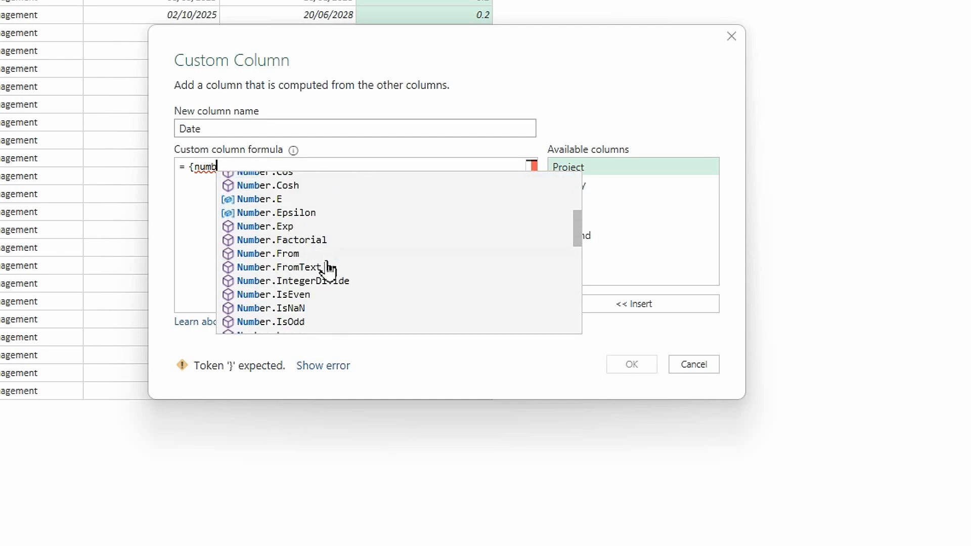
double_click(290, 254)
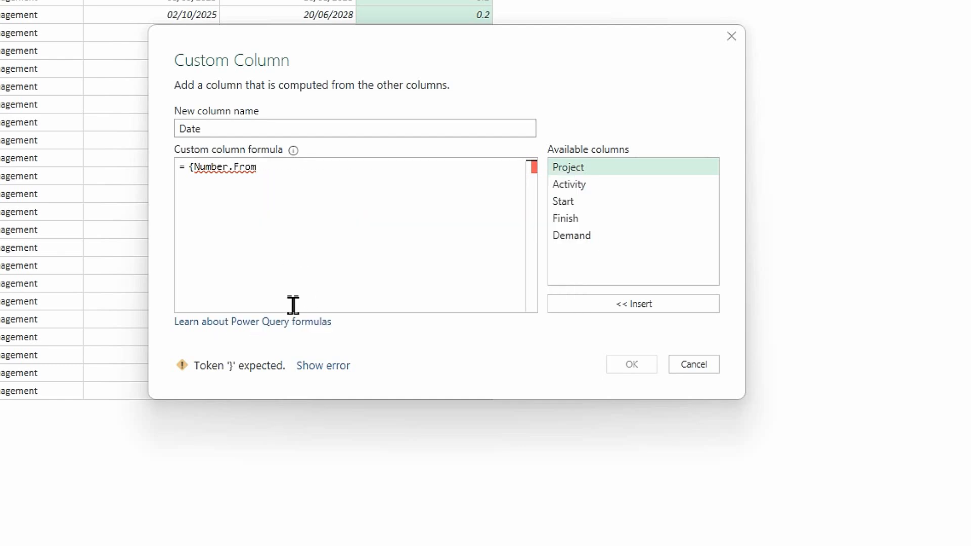
type("(")
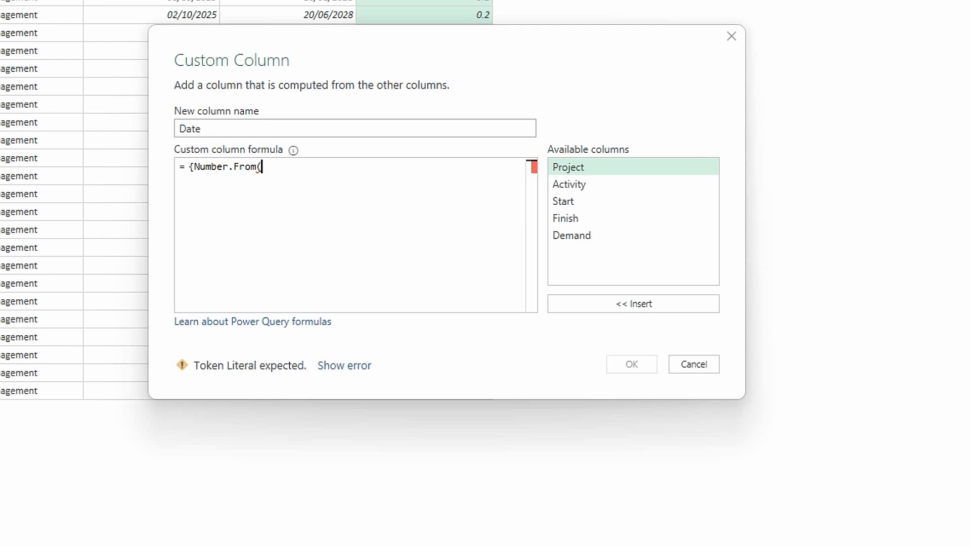
double_click(565, 203)
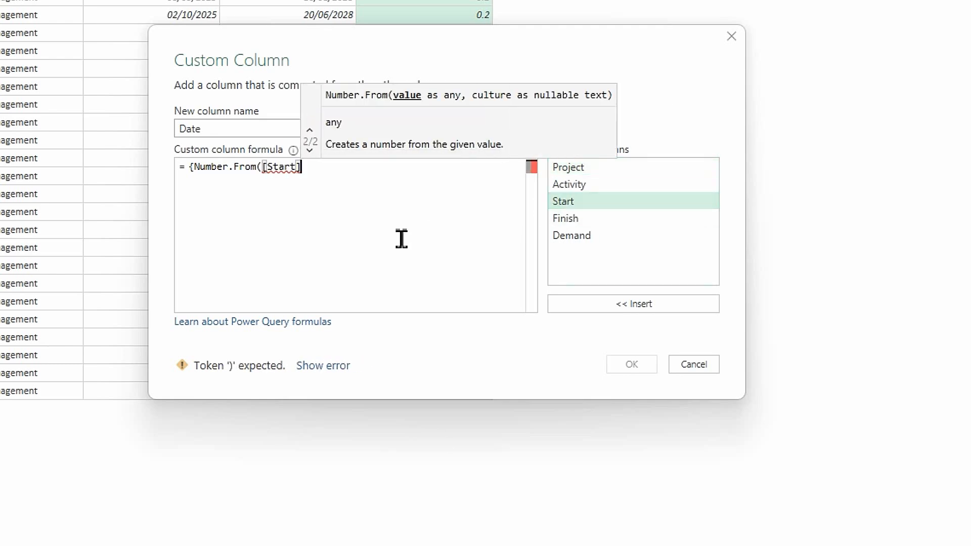
type(")")
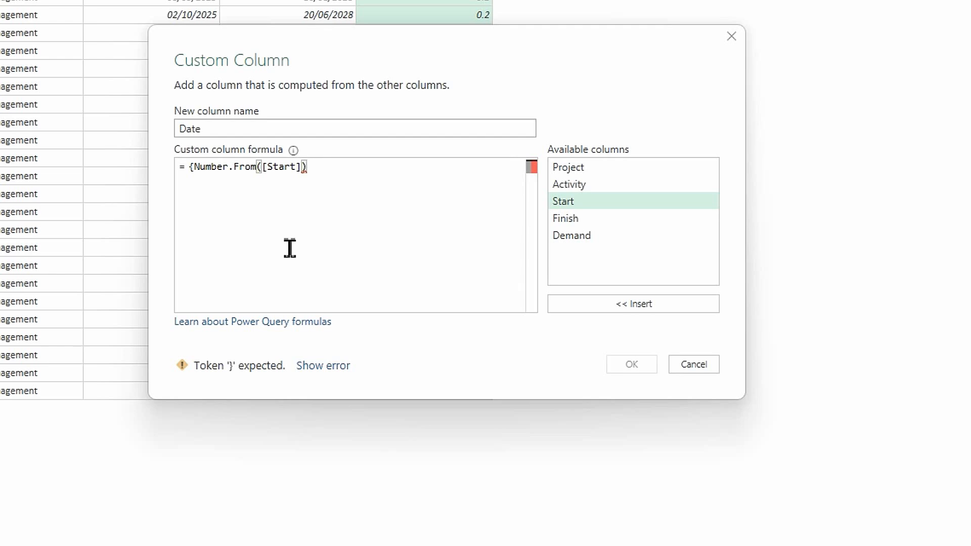
- Complete the Date column formula with ..Number.From([Finish])} and add the column to the query
type("..")
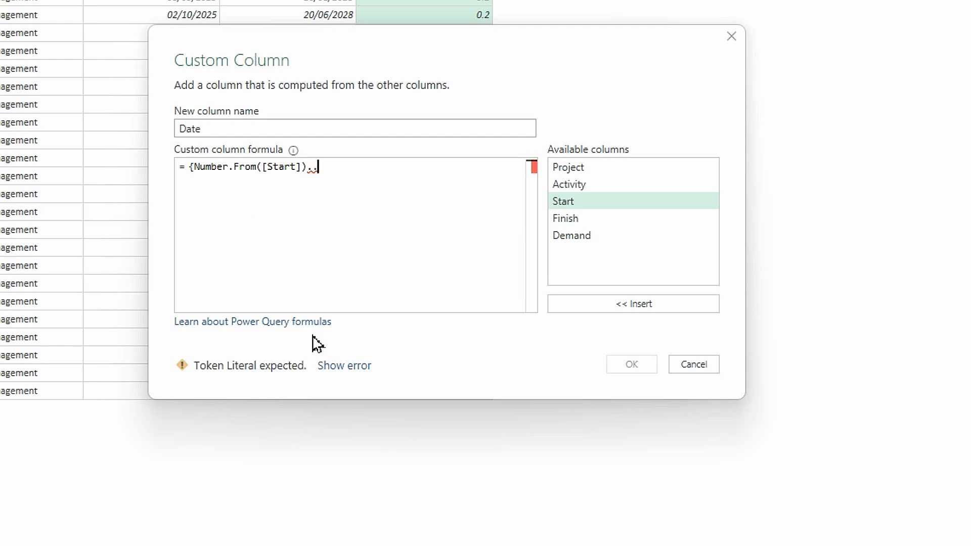
type("numb")
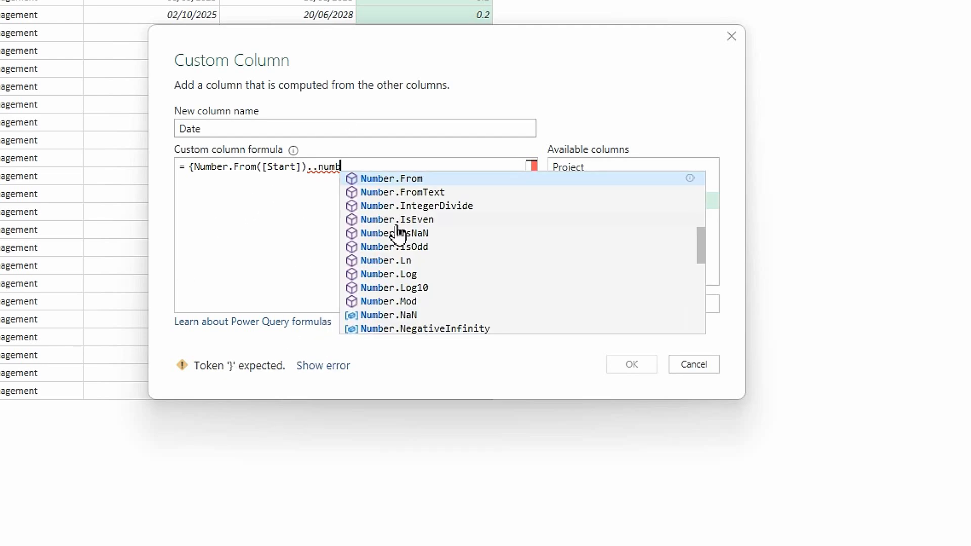
left_click(392, 180)
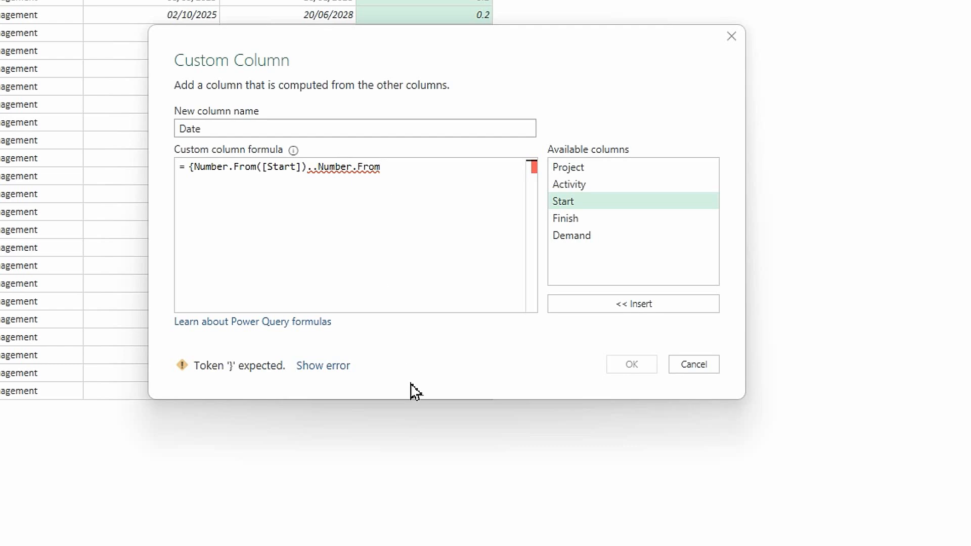
type("(")
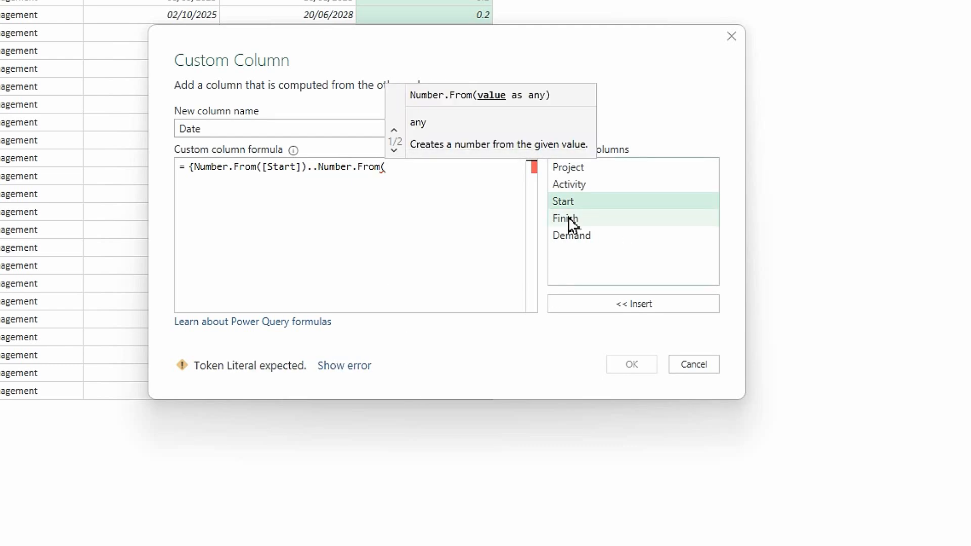
double_click(570, 218)
type(")")
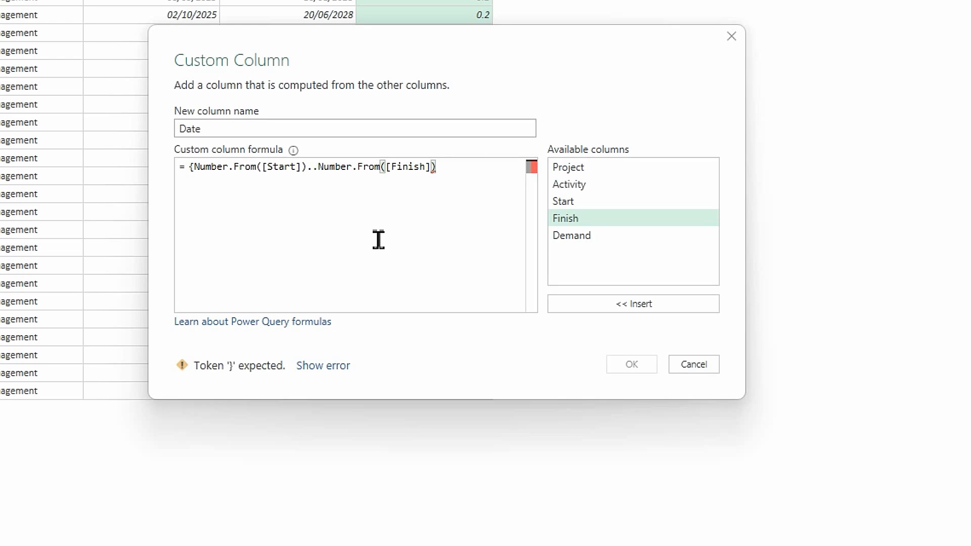
type("}")
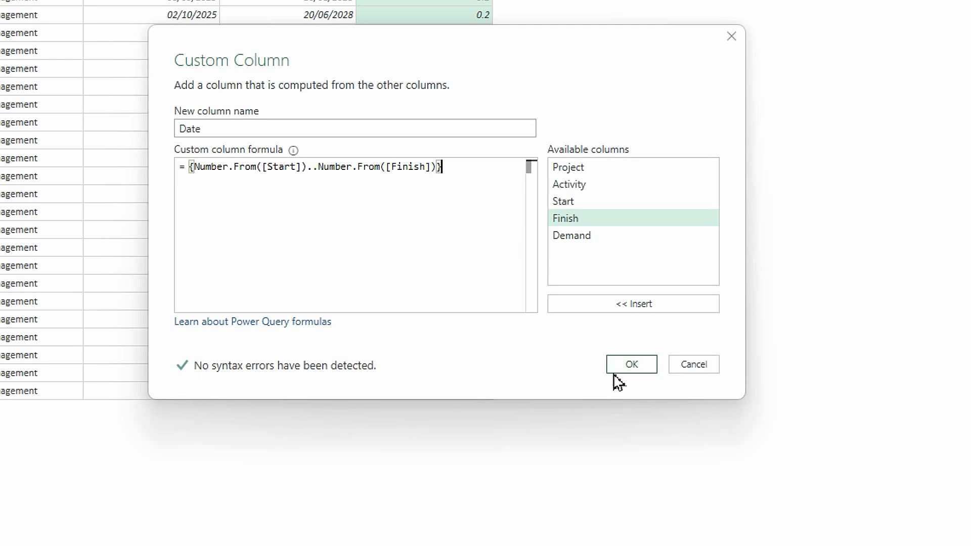
left_click(652, 374)
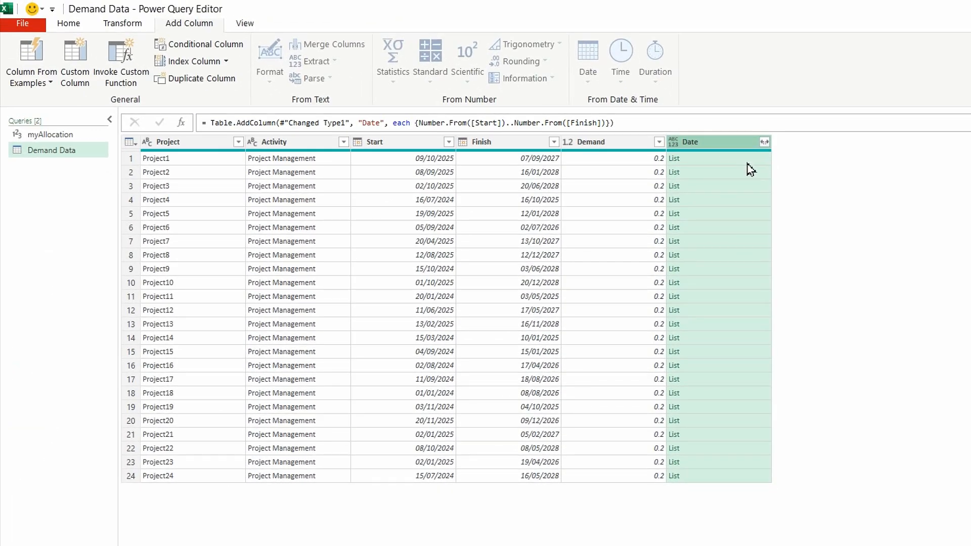
- Preview the first row's date list, expand the Date column to new rows and set its data type to Date
left_click(766, 161)
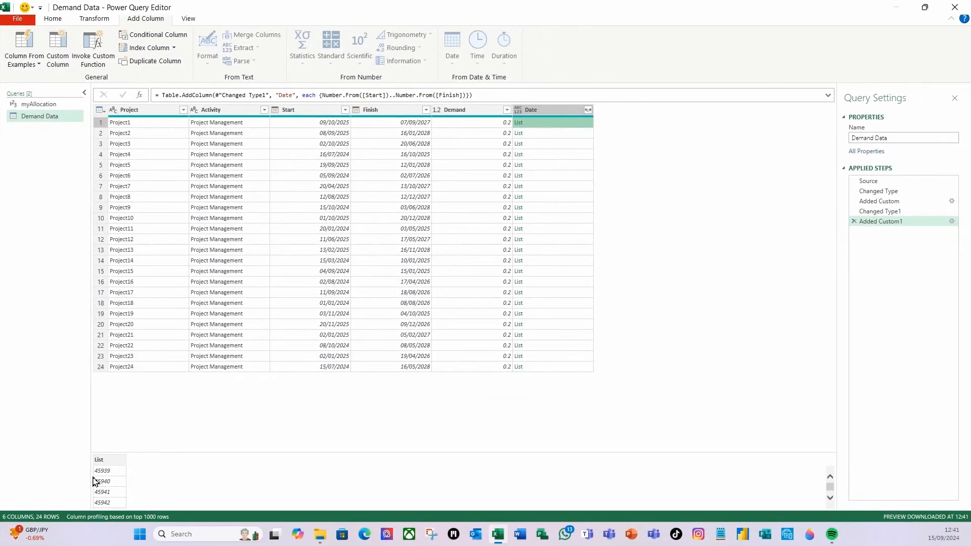
scroll(108, 482, "down", 3)
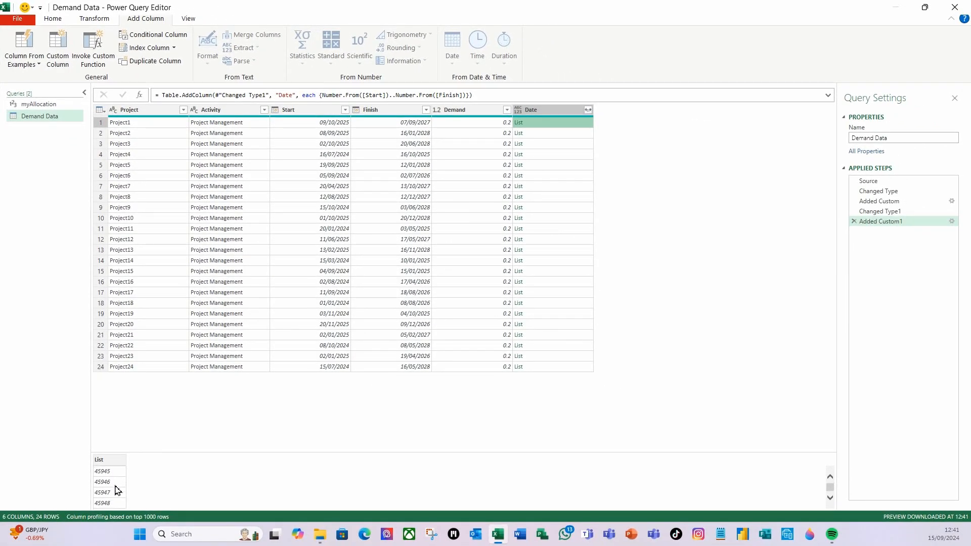
scroll(116, 490, "down", 2)
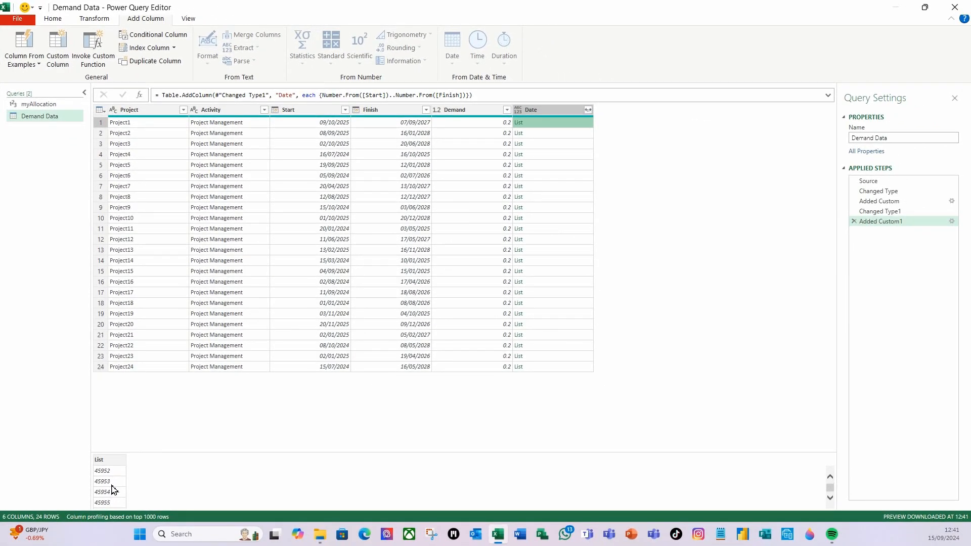
scroll(112, 489, "up", 5)
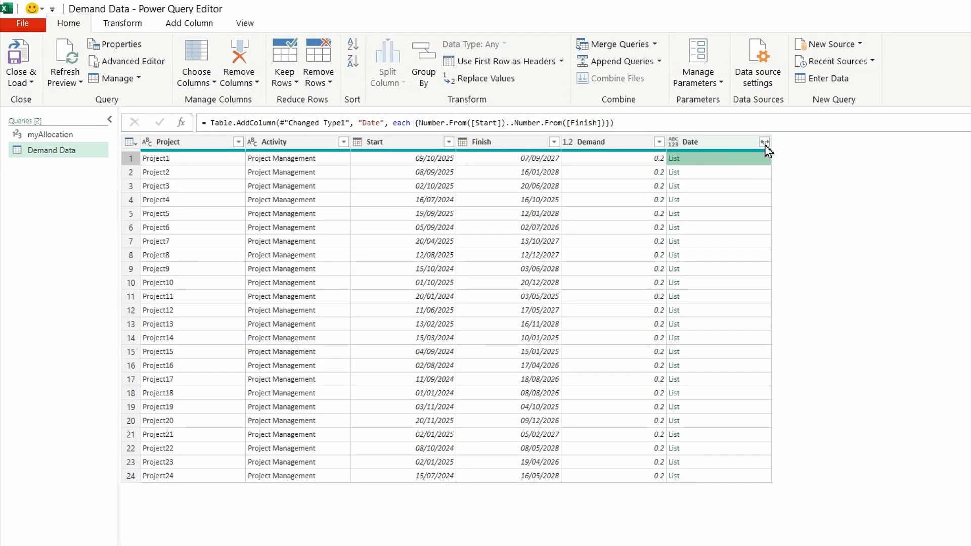
left_click(764, 144)
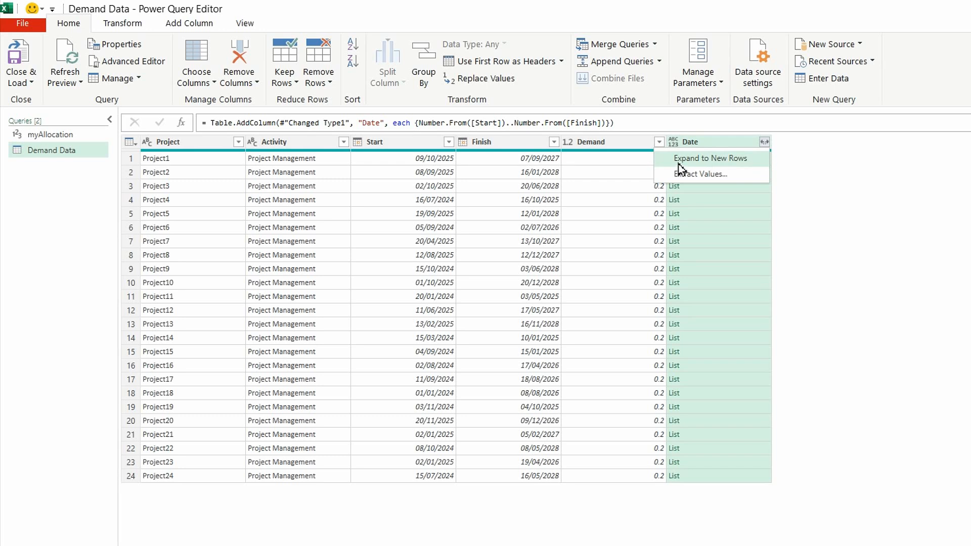
left_click(736, 159)
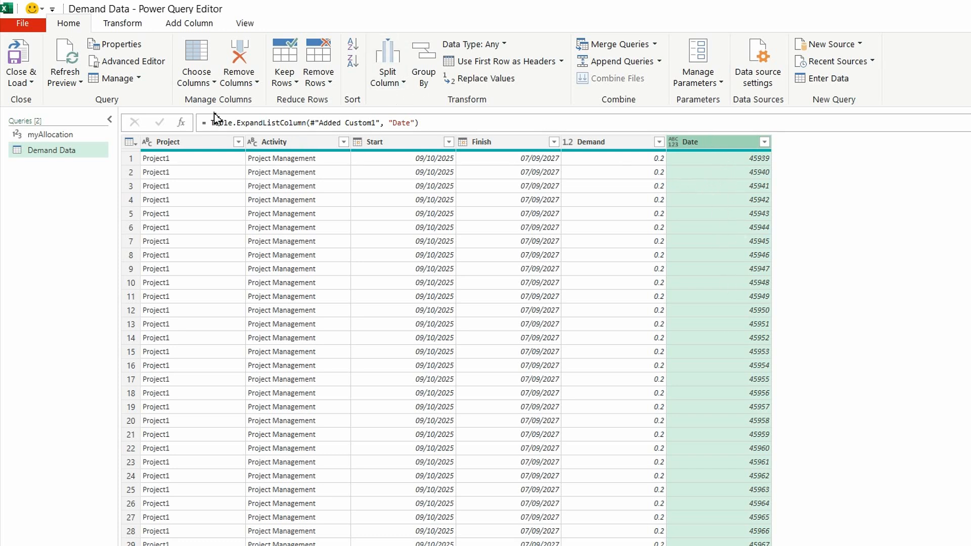
left_click(507, 49)
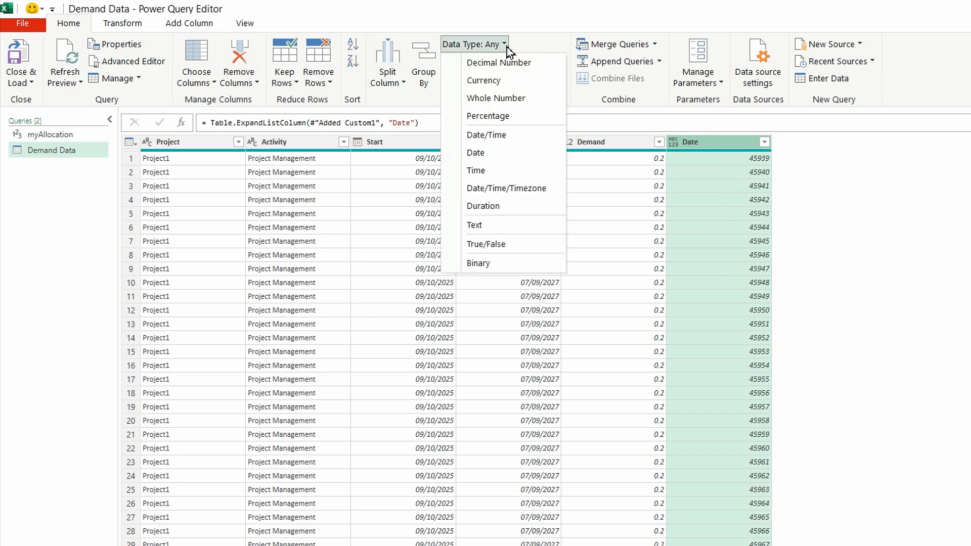
left_click(480, 152)
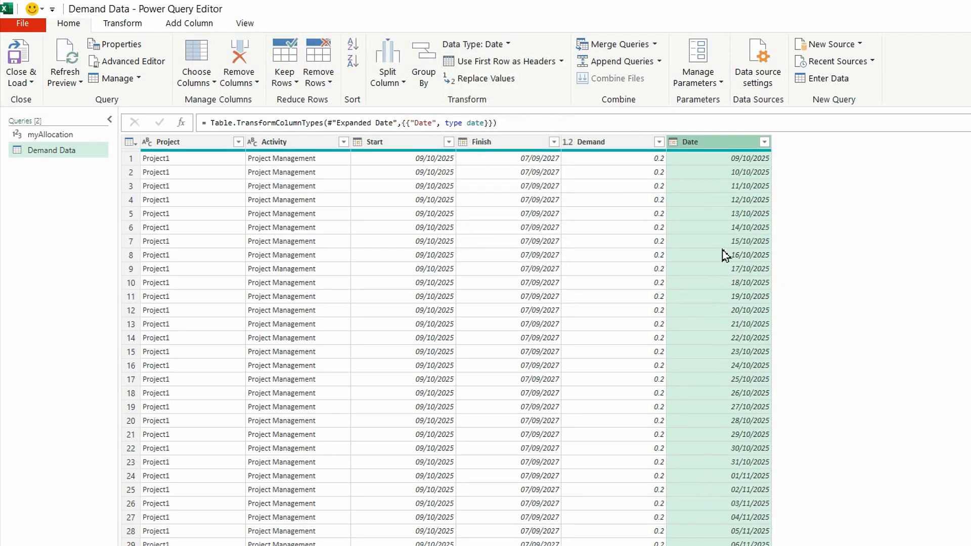
- Remove the Start and Finish columns from the Demand Data query
left_click(397, 146)
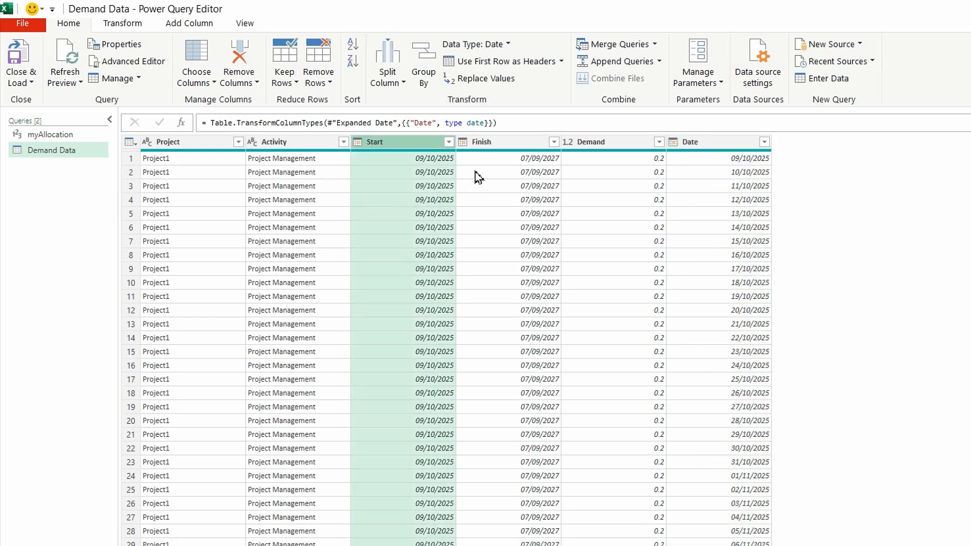
left_click(497, 146, "ctrl")
right_click(498, 145)
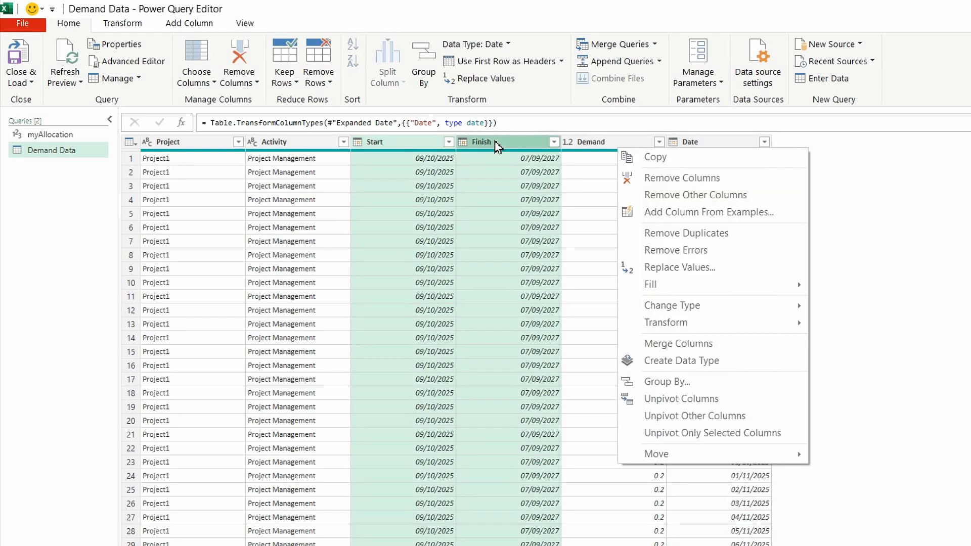
left_click(681, 178)
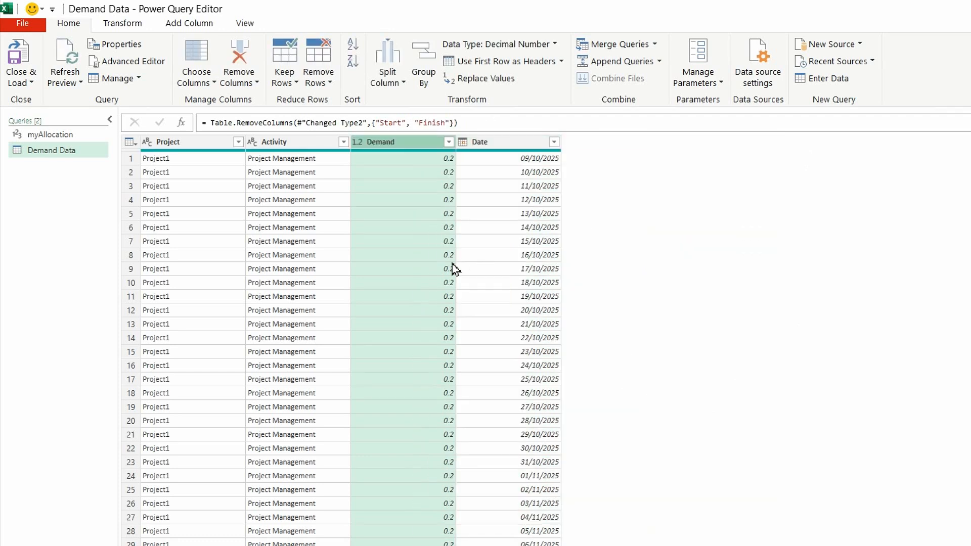
- Add a column with the name of the day derived from the Date column
left_click(525, 142)
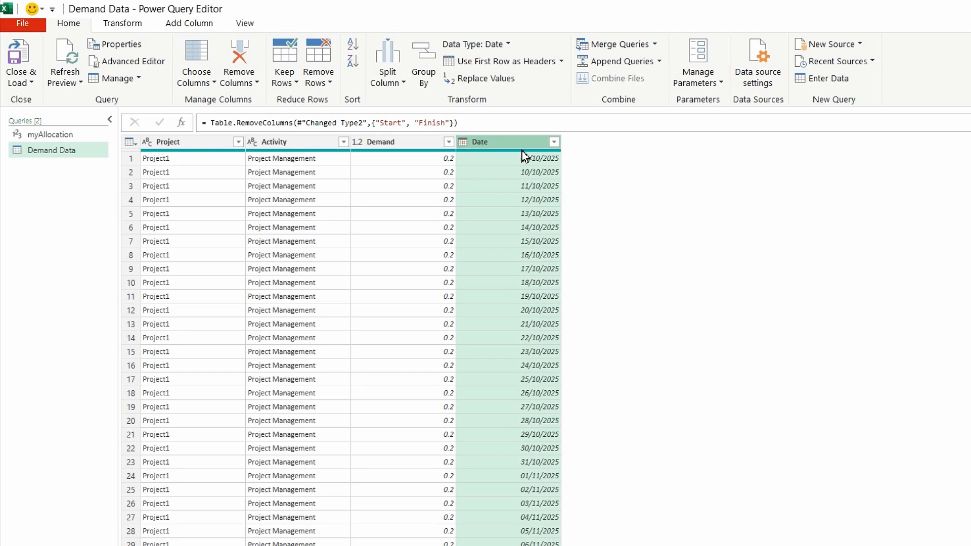
left_click(187, 23)
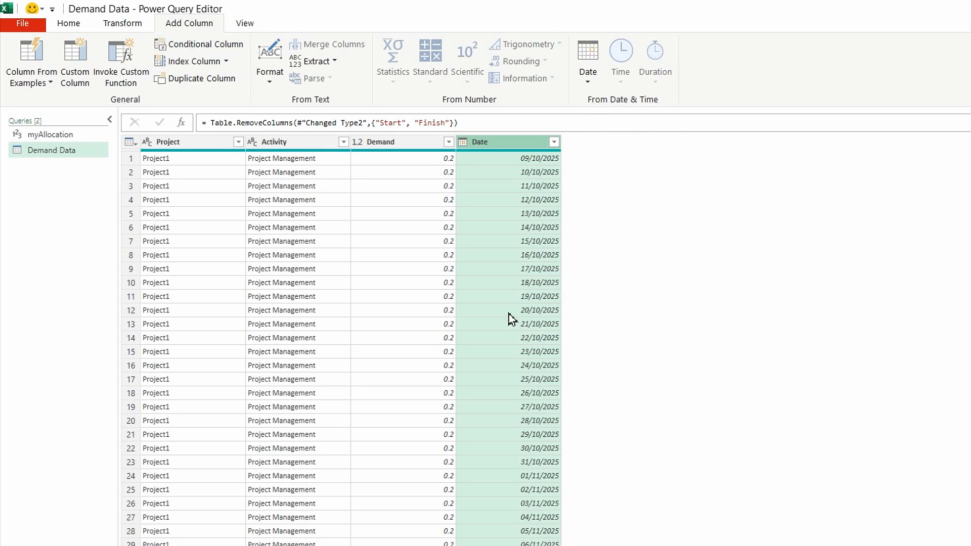
left_click(588, 84)
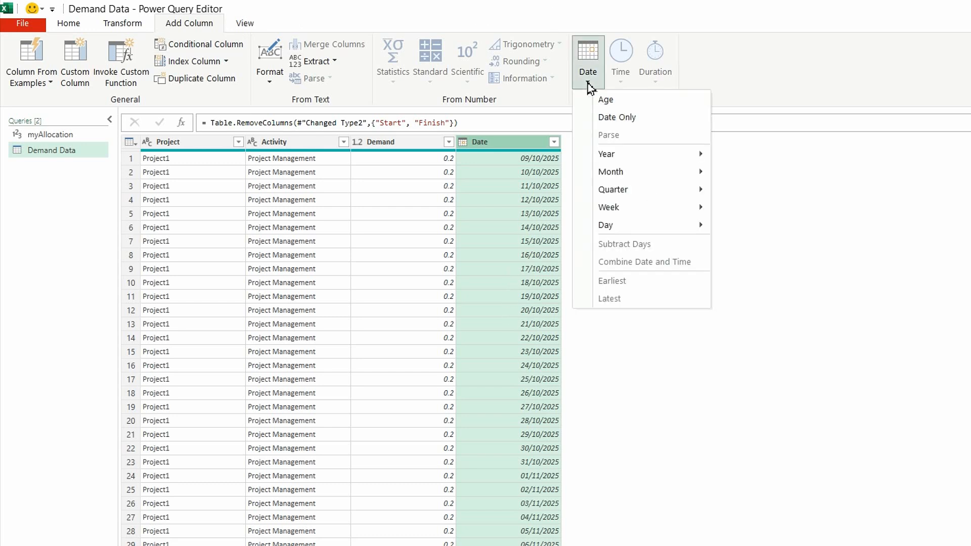
mouse_move(659, 224)
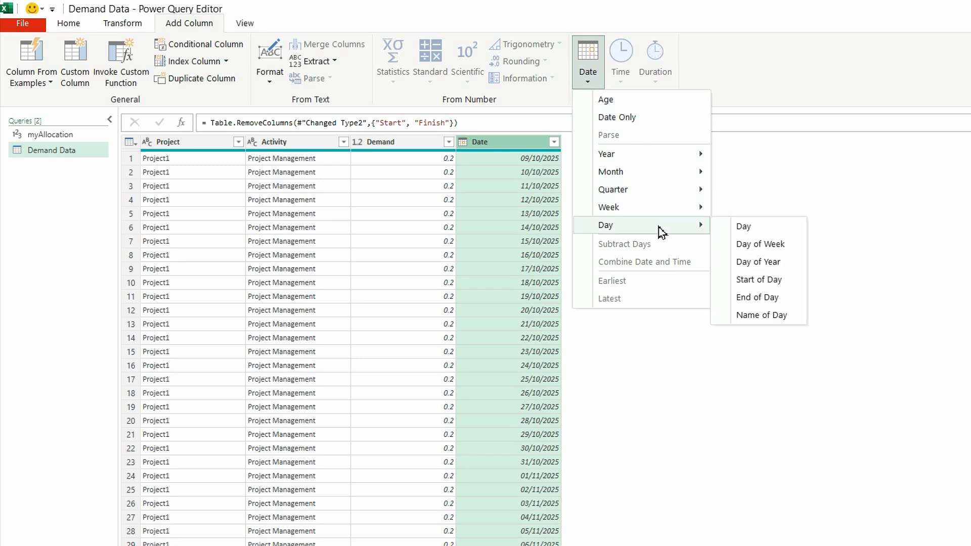
left_click(762, 316)
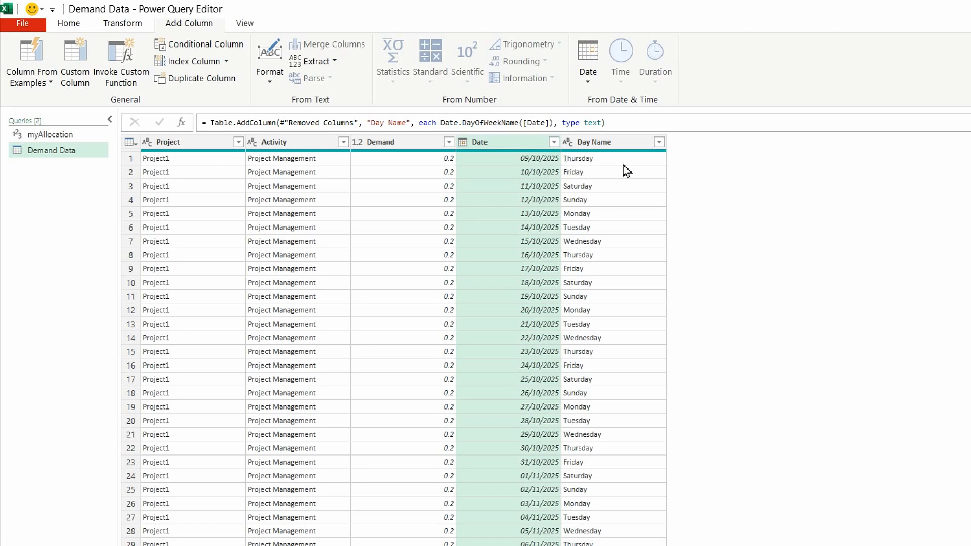
- Filter Saturday and Sunday out of the Day Name column, and remove that column from the Demand Data query
left_click(659, 142)
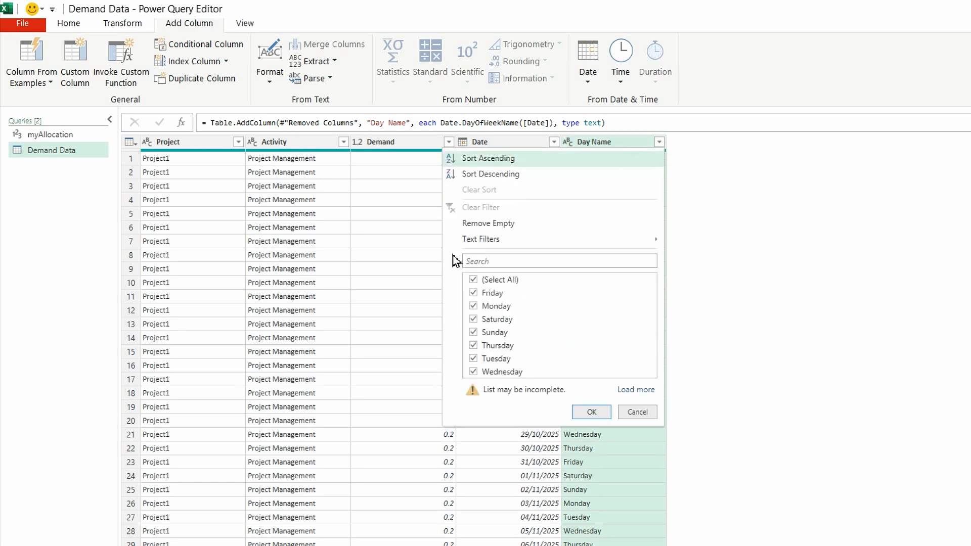
left_click(473, 320)
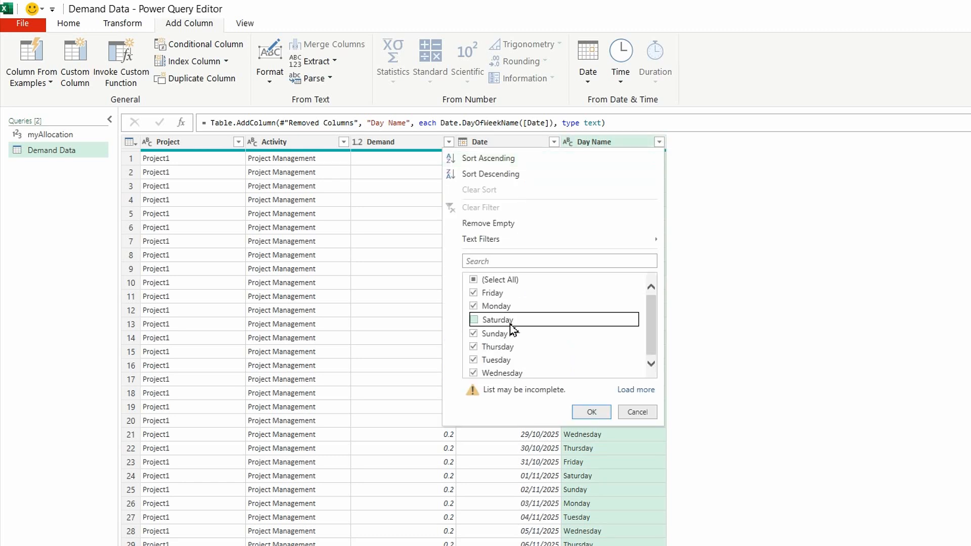
left_click(474, 333)
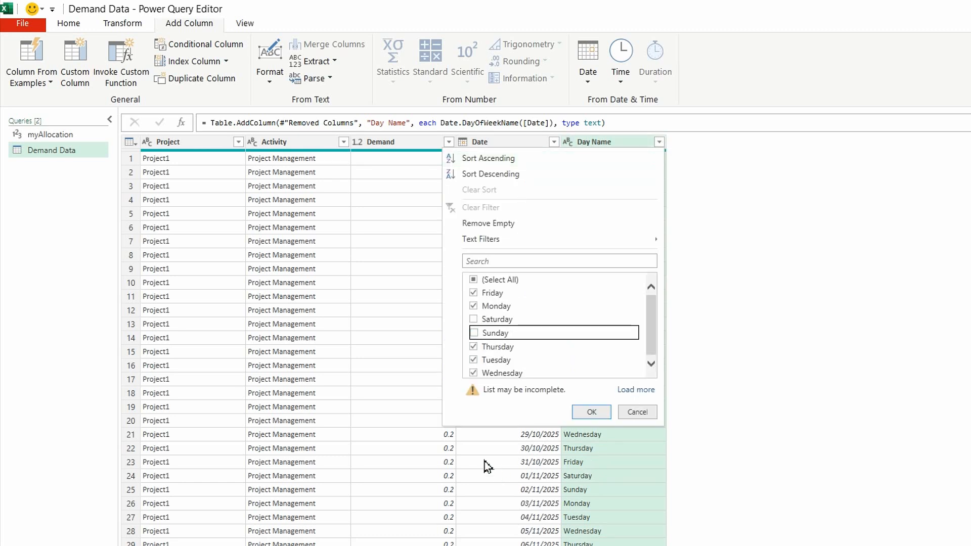
left_click(593, 414)
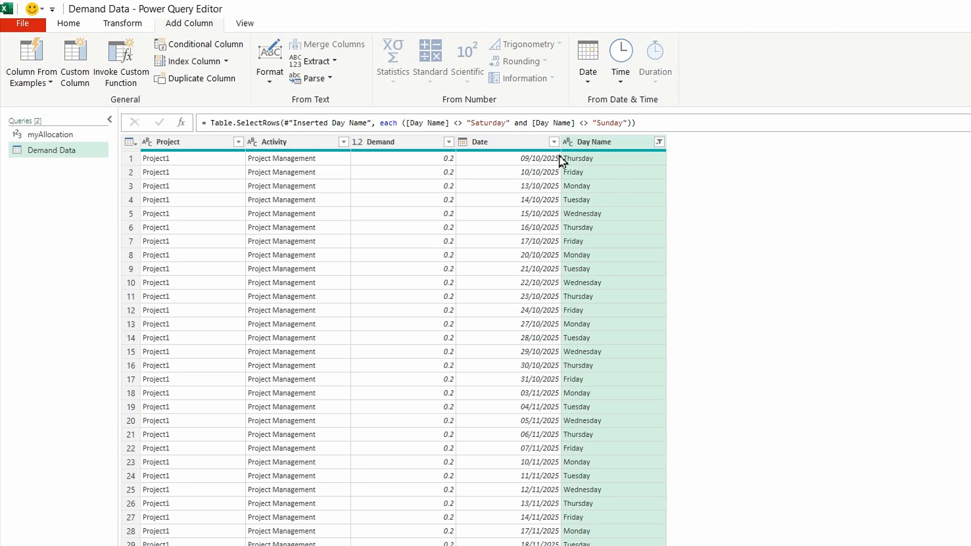
right_click(591, 149)
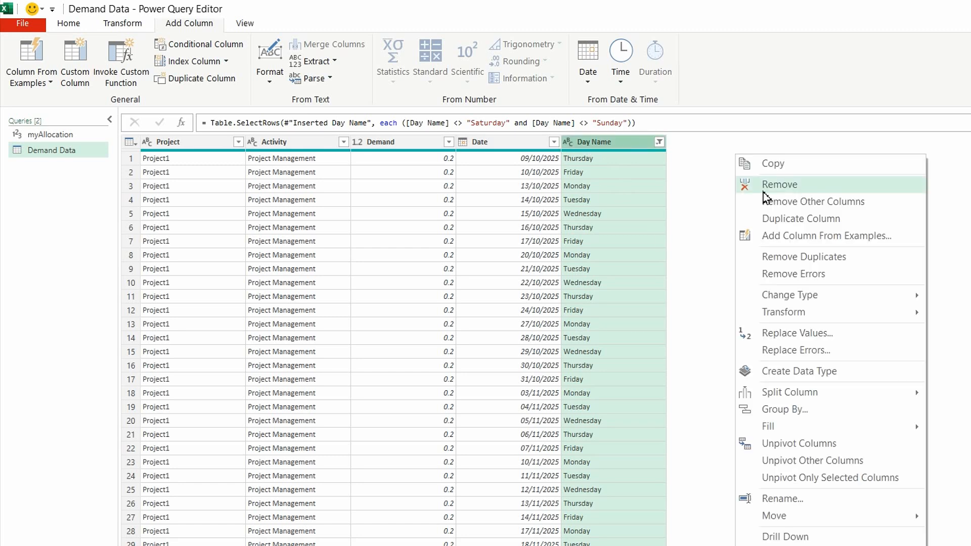
left_click(763, 187)
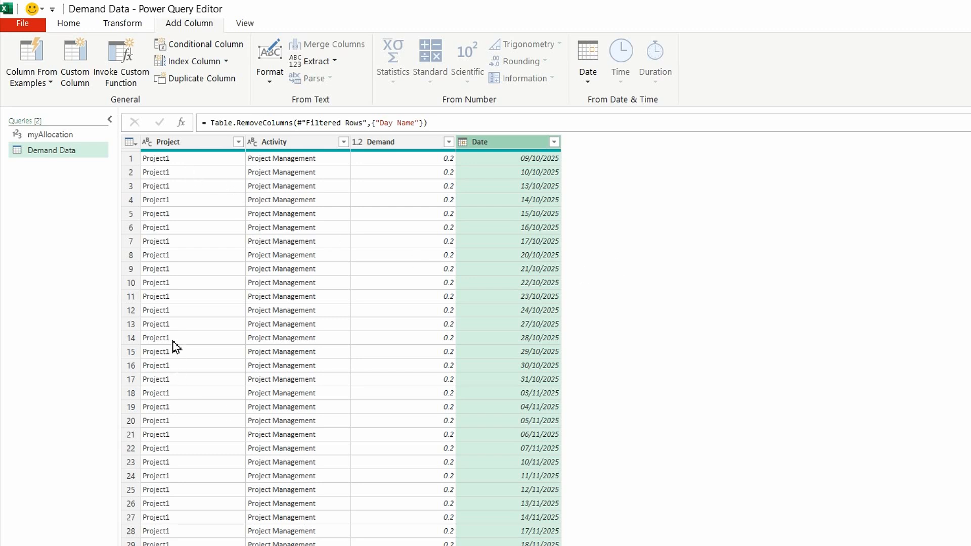
- Close the query editor and load Demand Data as a connection only, adding it to the data model
left_click(69, 26)
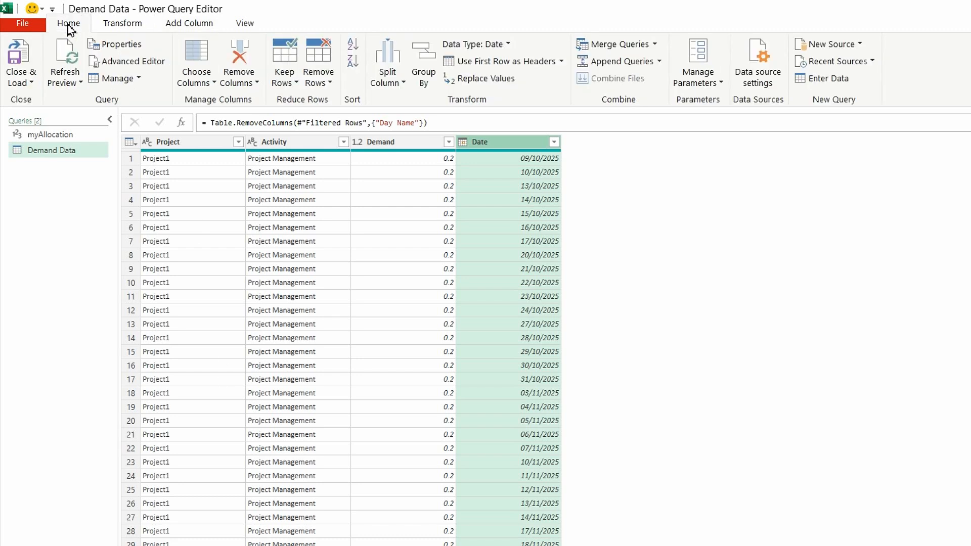
left_click(32, 87)
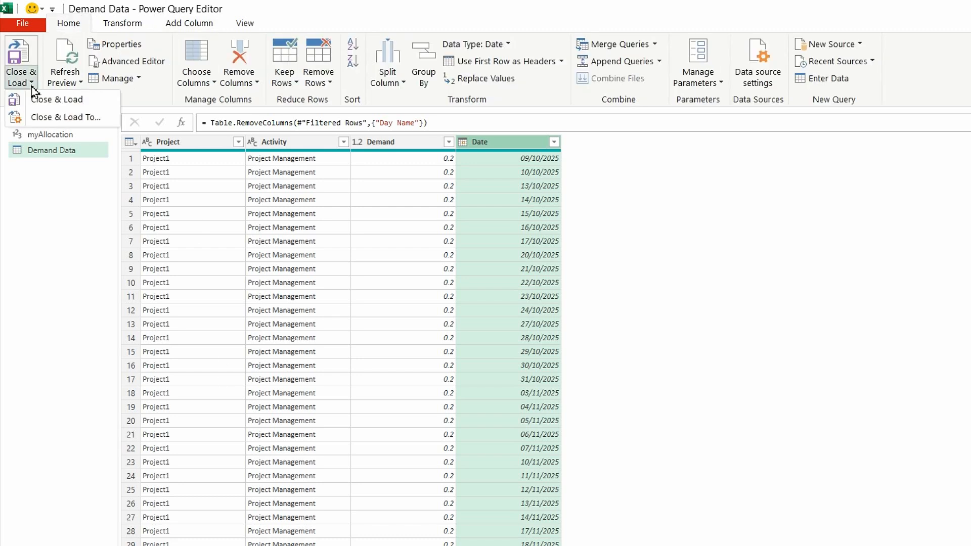
left_click(71, 120)
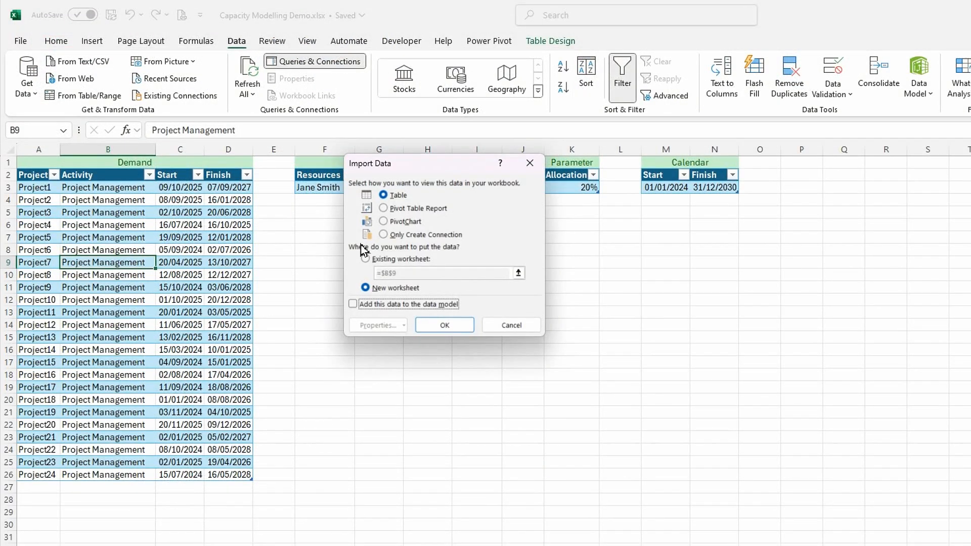
left_click(383, 235)
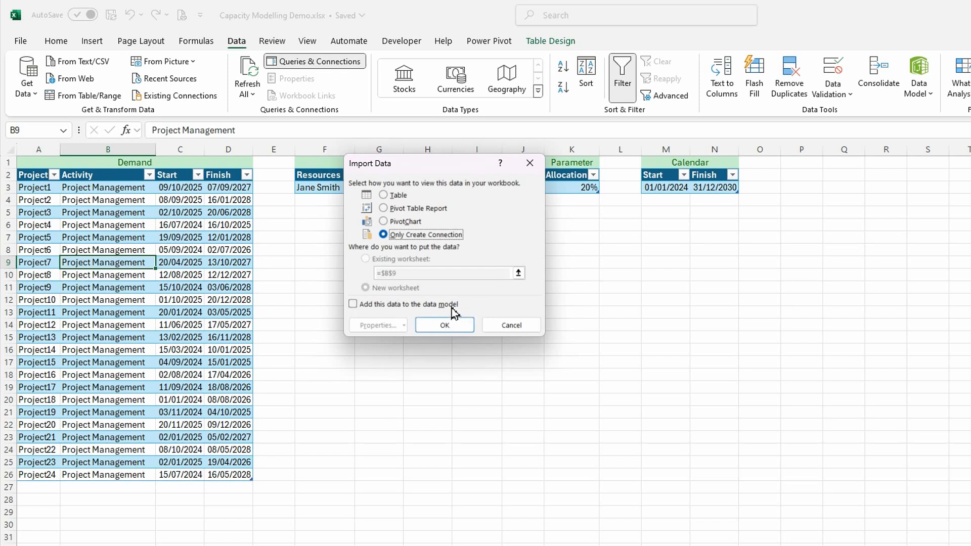
left_click(353, 305)
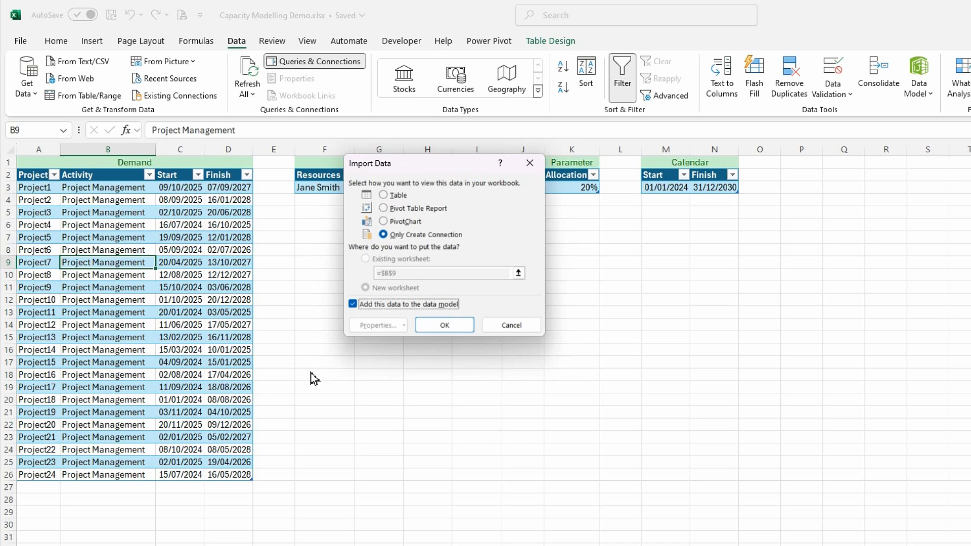
left_click(444, 326)
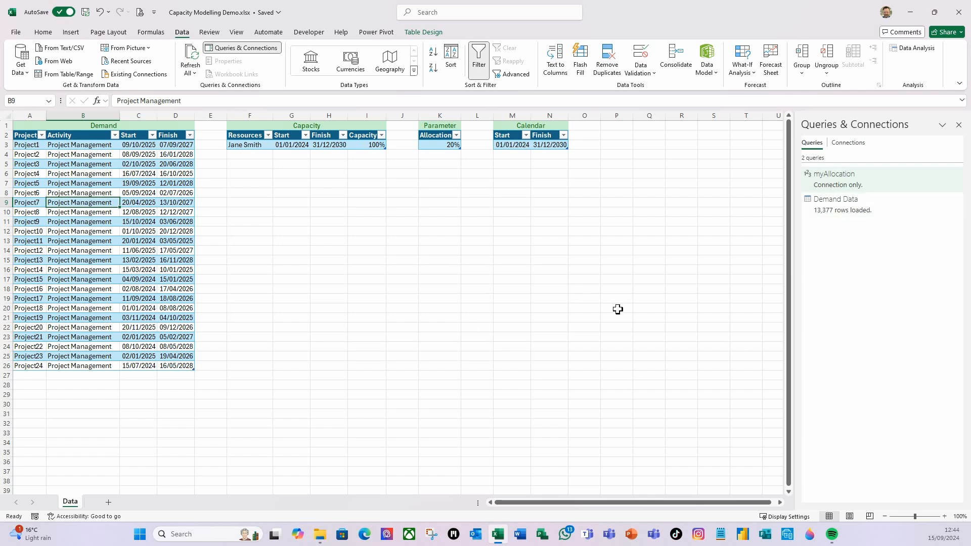
- In the Power Pivot data model, widen the Date column and format the Demand column as Decimal Number
left_click(376, 32)
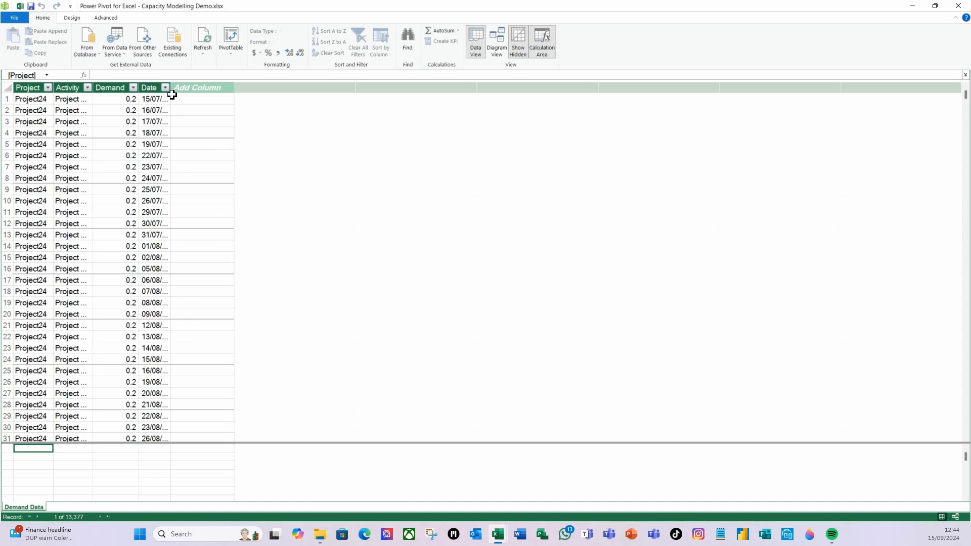
left_click_drag(171, 87, 243, 96)
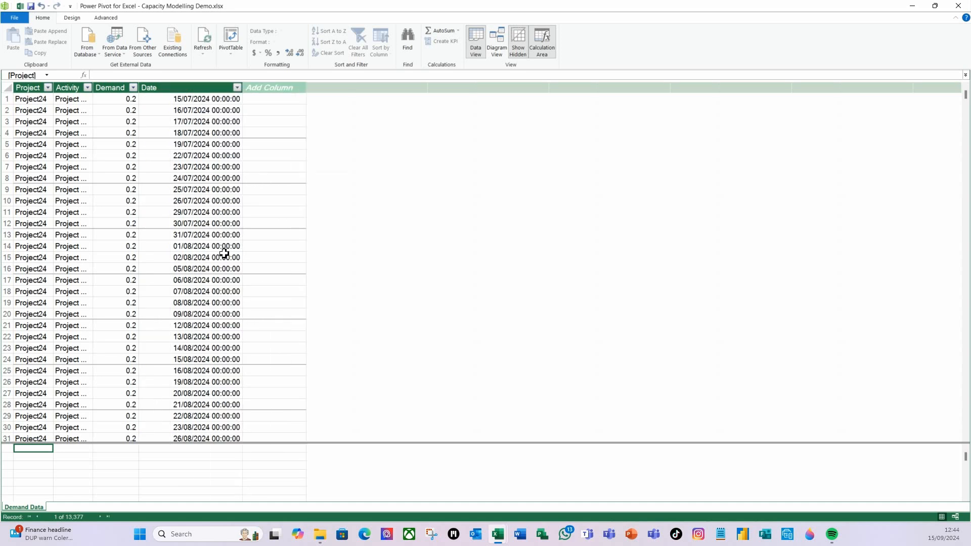
left_click(109, 89)
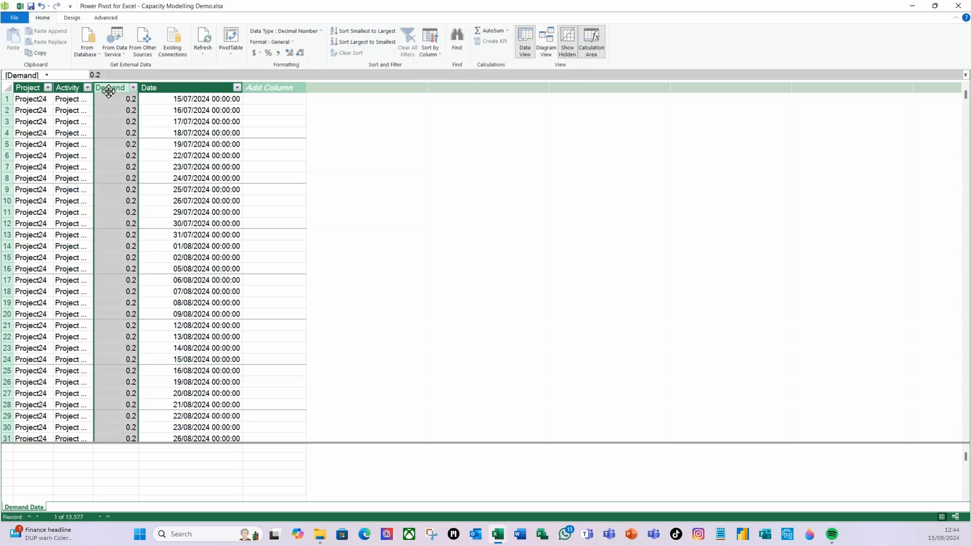
left_click(288, 45)
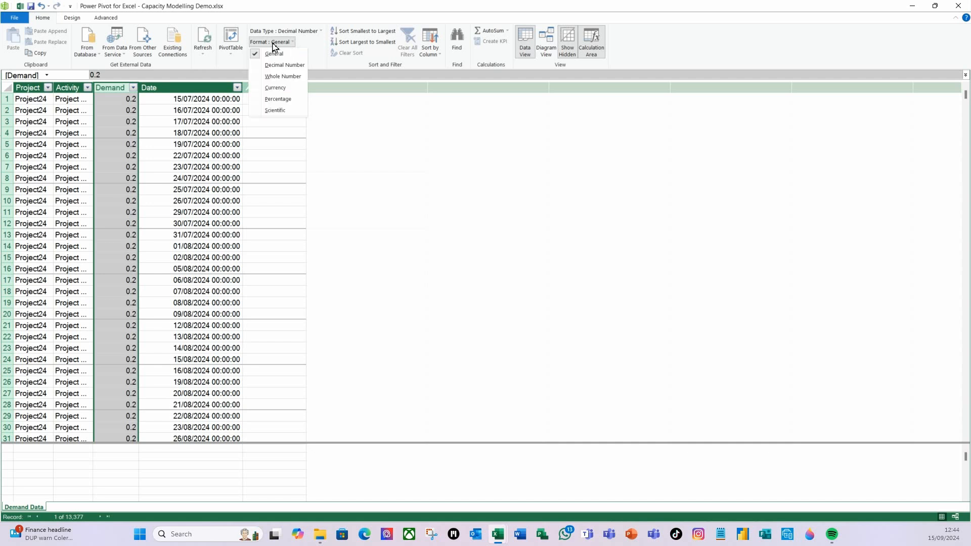
left_click(272, 65)
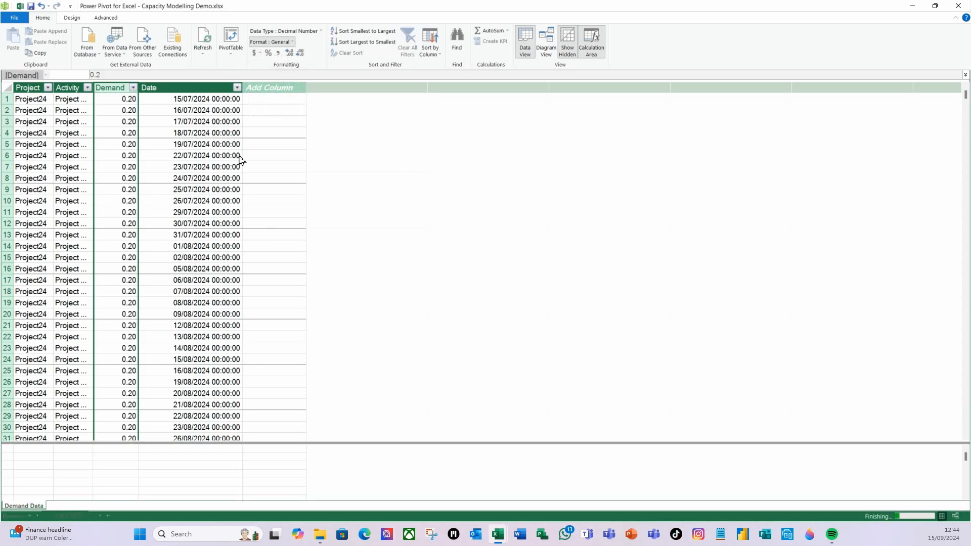
- Format the Date column with the date-only *14/03/2001 format and close the data model window
left_click(189, 90)
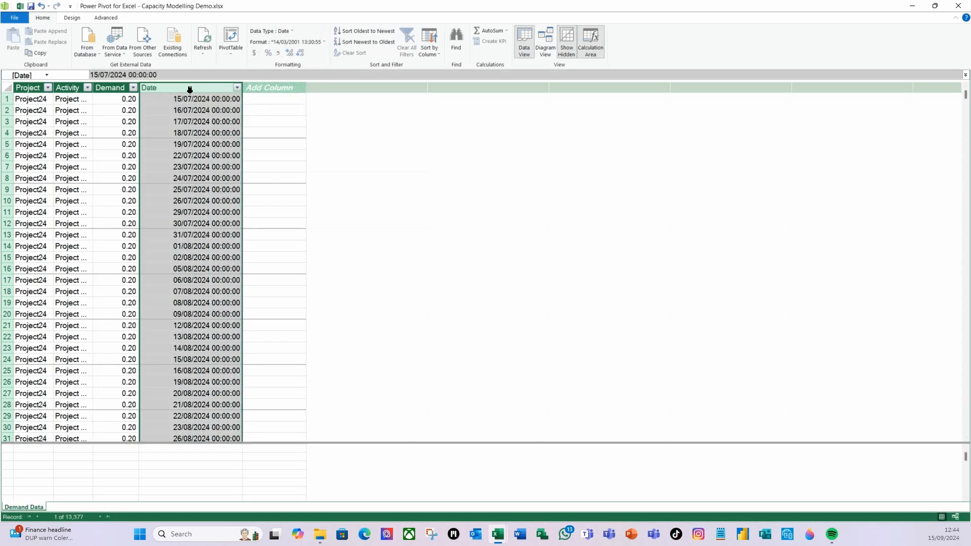
left_click(323, 43)
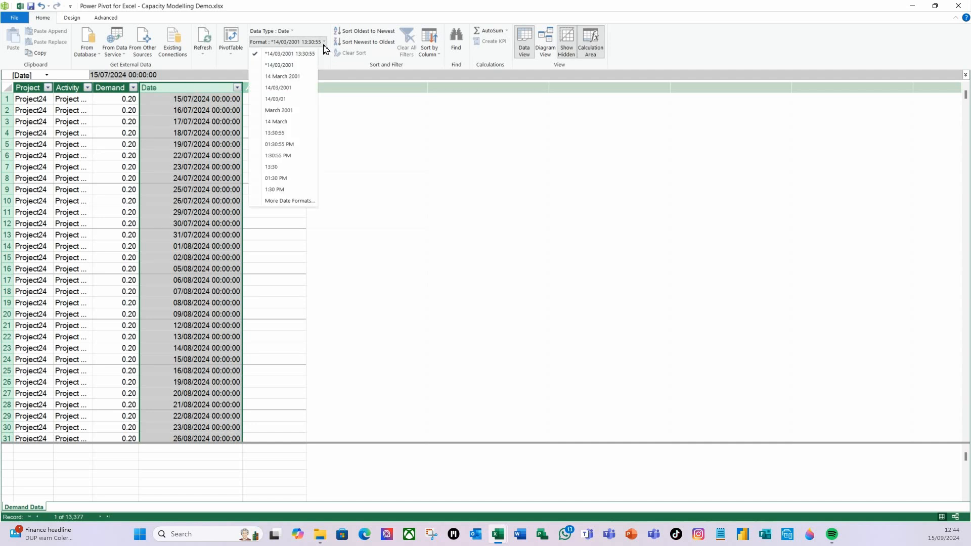
left_click(279, 68)
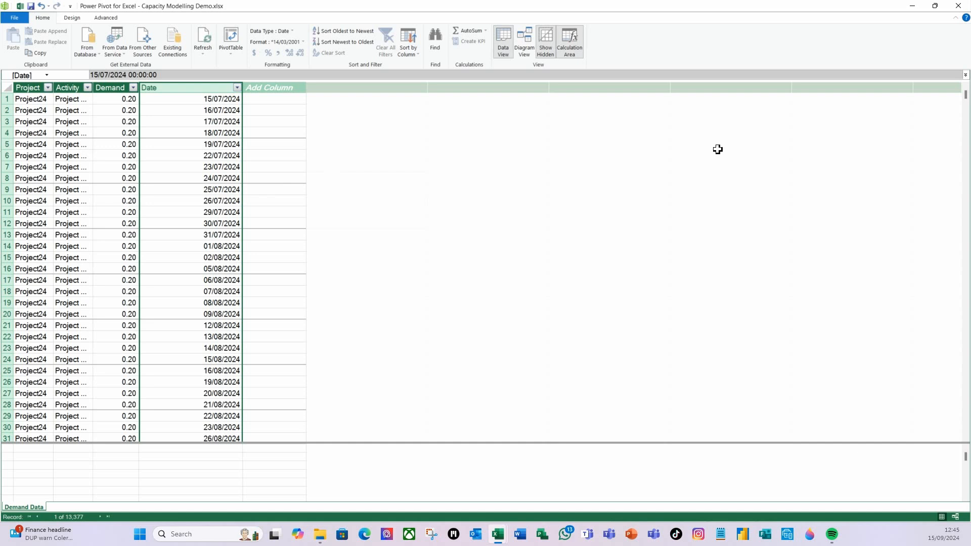
left_click(956, 6)
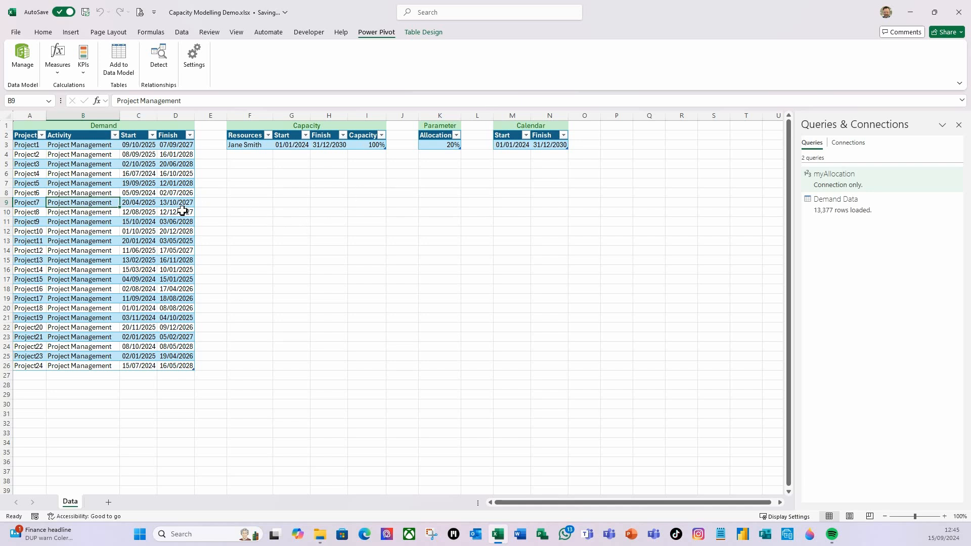
- Load the Capacity table from the Data sheet into Power Query as a new query
left_click(253, 147)
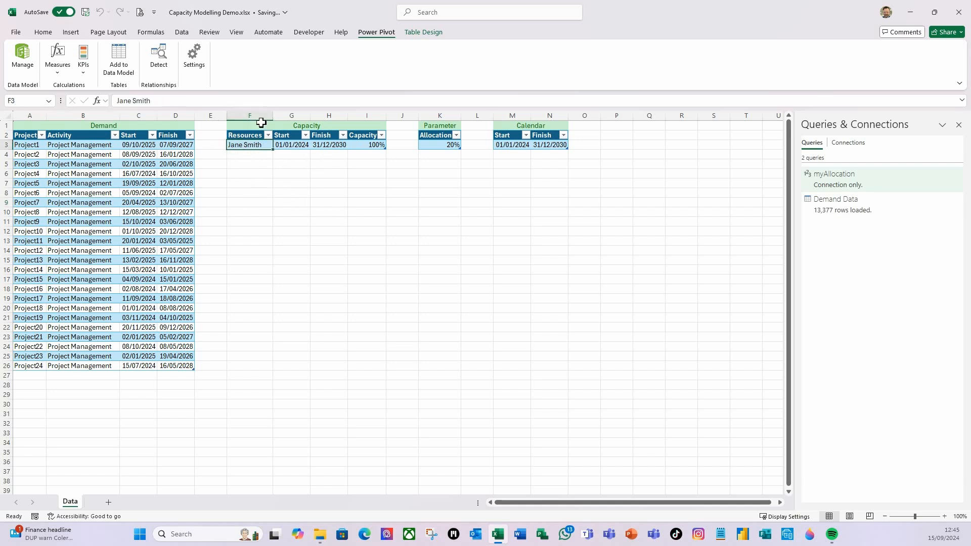
left_click(183, 33)
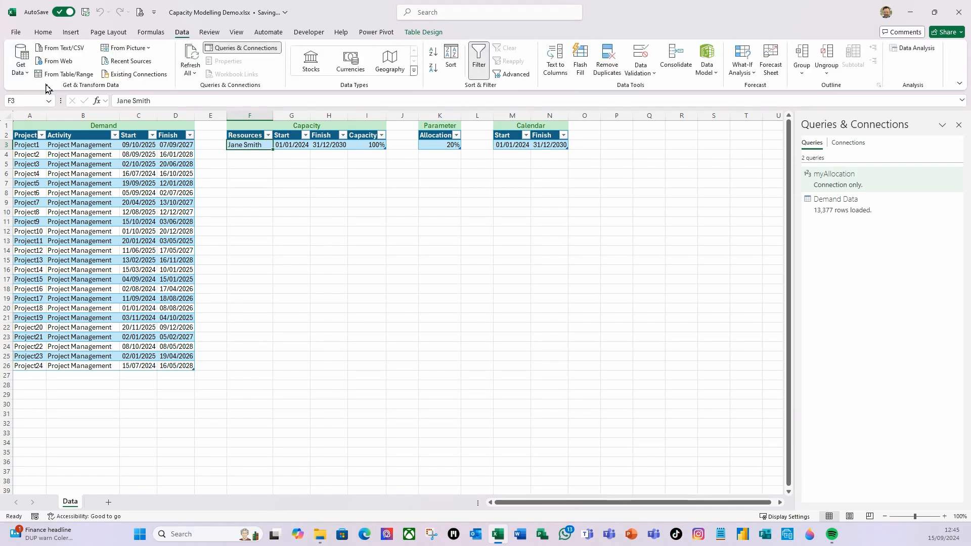
left_click(63, 74)
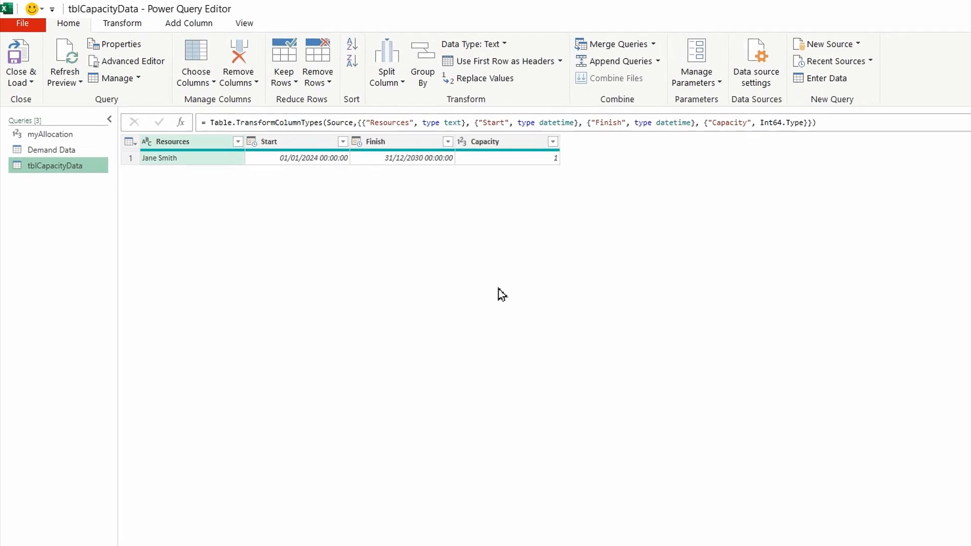
- Set the data type of the Start and Finish columns to Date, replacing the current type conversion
left_click(281, 145)
left_click(396, 145, "ctrl")
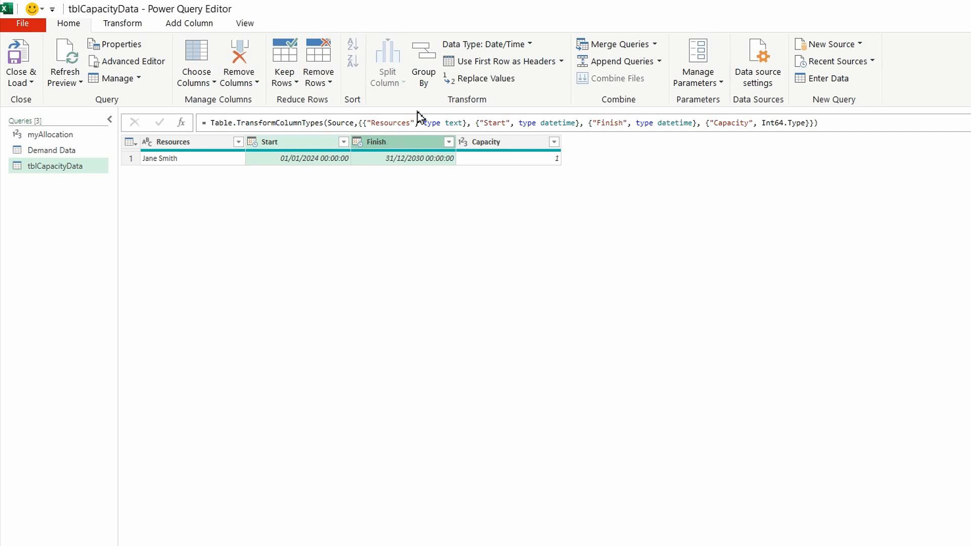
left_click(526, 46)
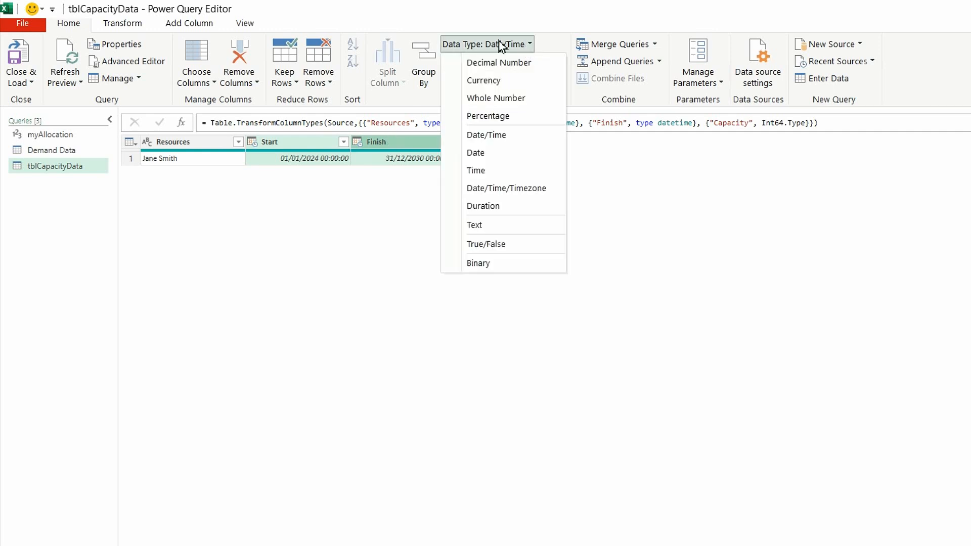
left_click(471, 152)
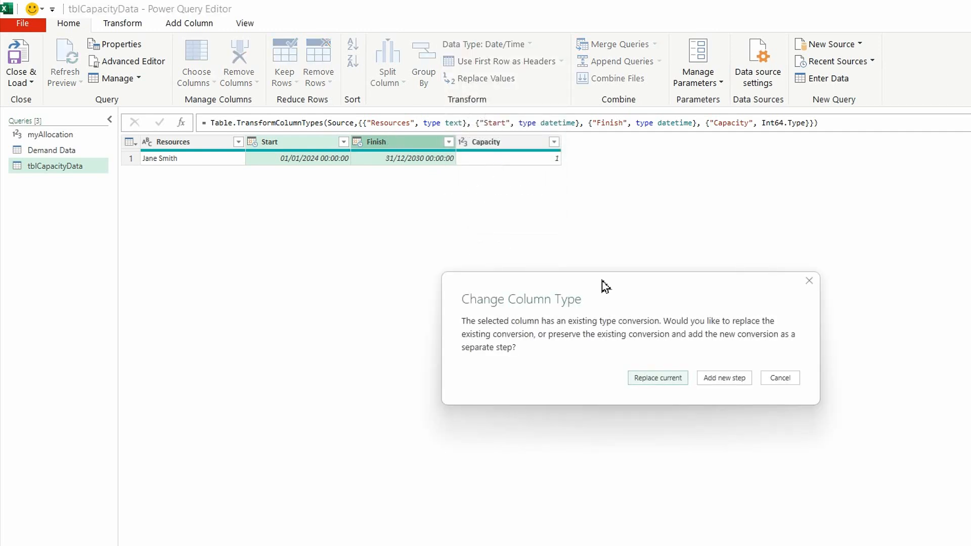
left_click(656, 378)
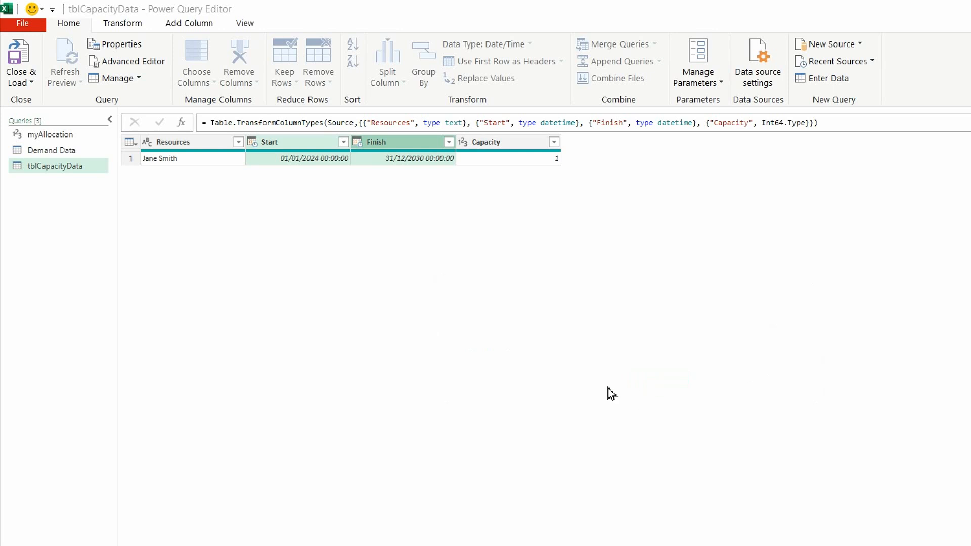
- Set the Capacity column's data type to Decimal Number, replacing the current type conversion
left_click(511, 148)
left_click(548, 45)
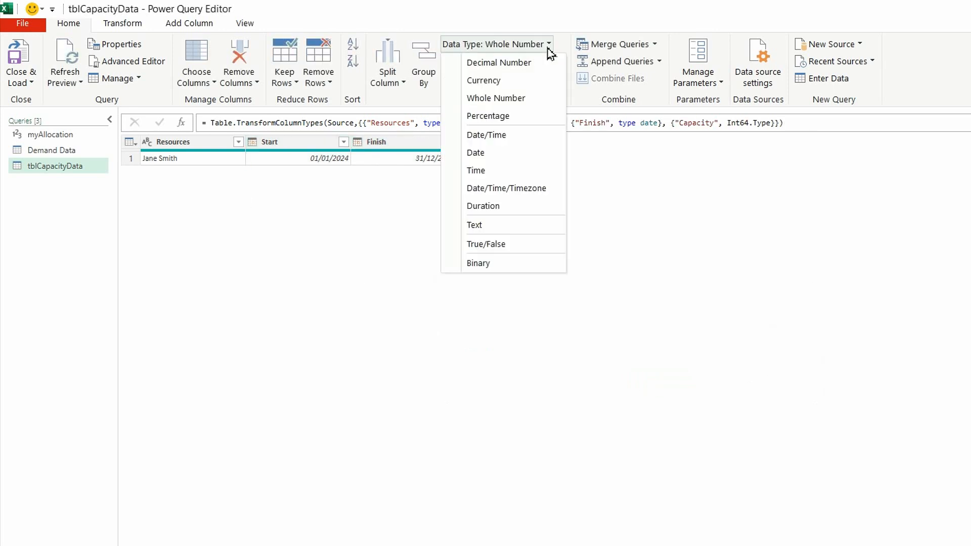
left_click(493, 64)
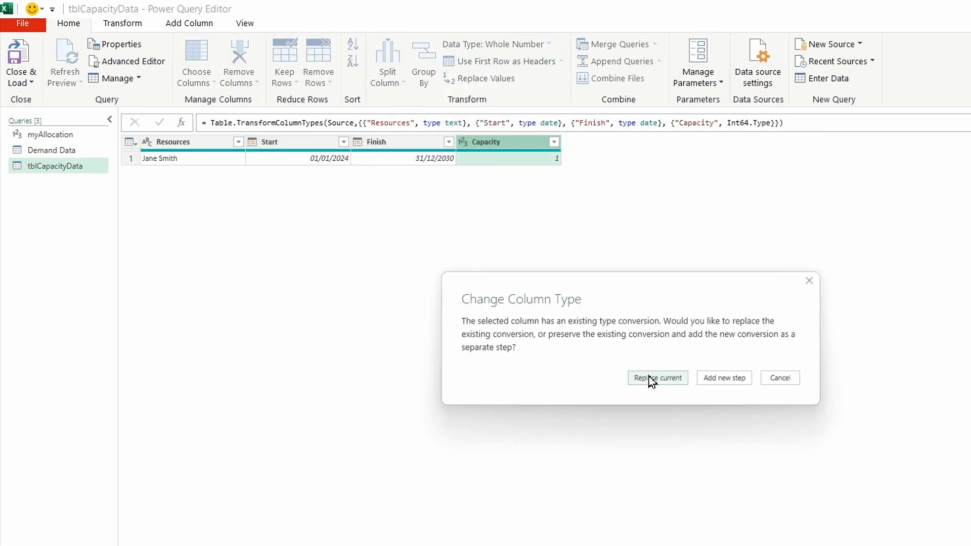
left_click(649, 385)
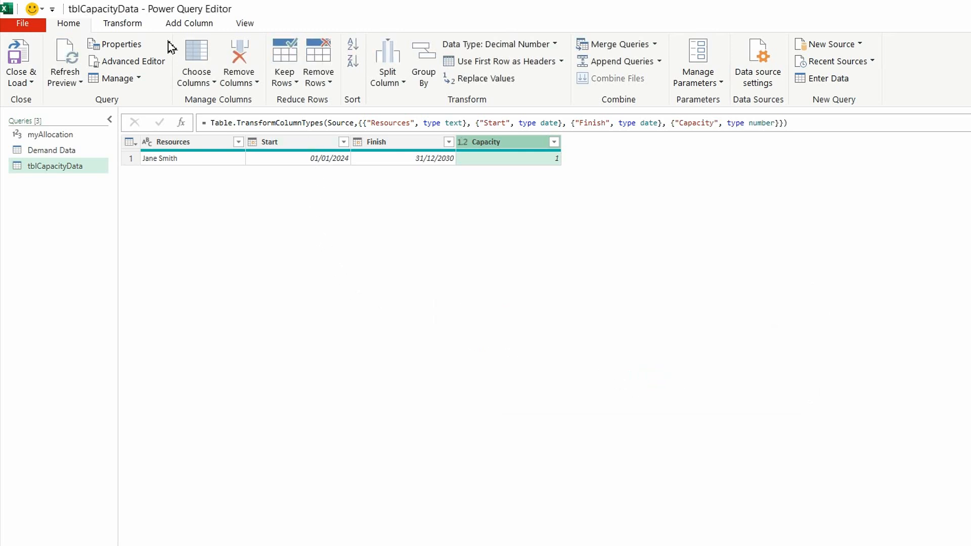
- Start a custom column named Date in the tblCapacityData query
left_click(187, 29)
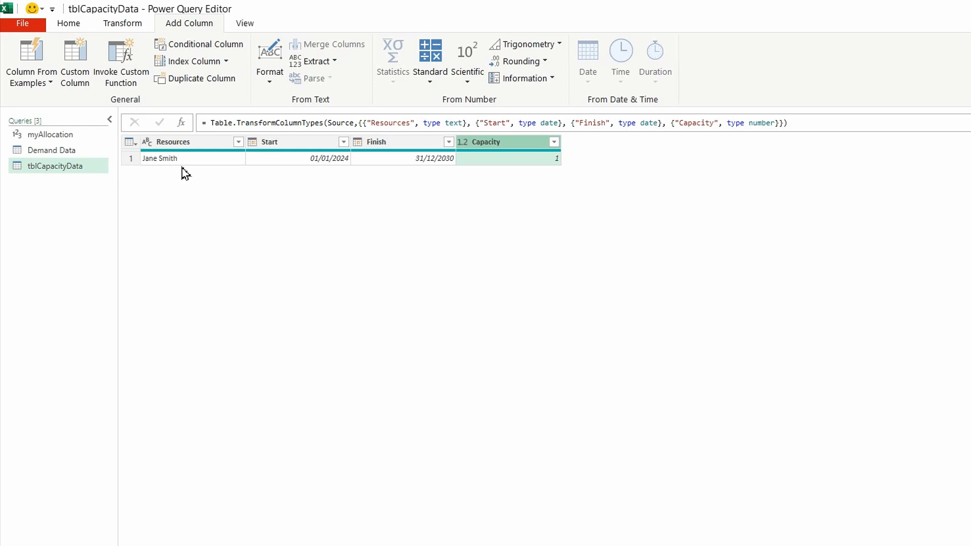
left_click(75, 77)
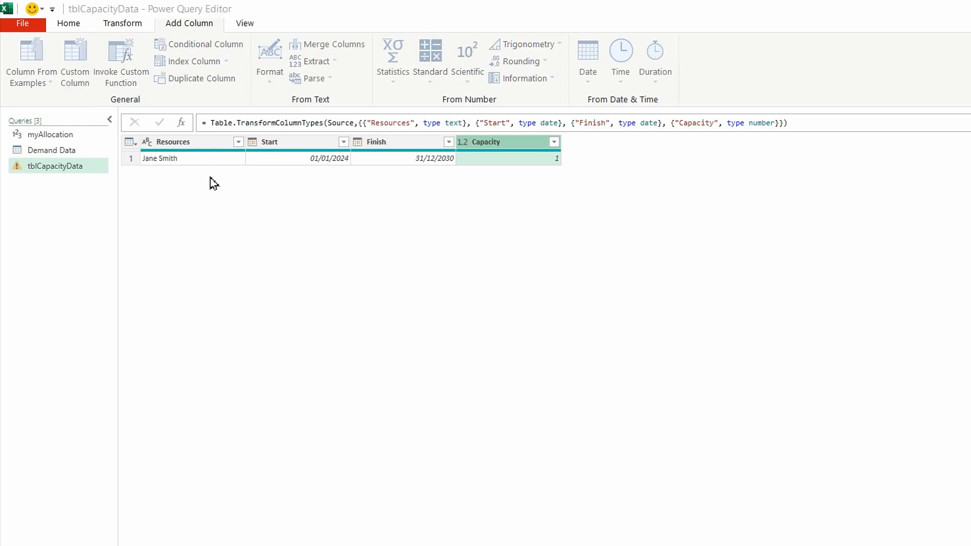
double_click(468, 274)
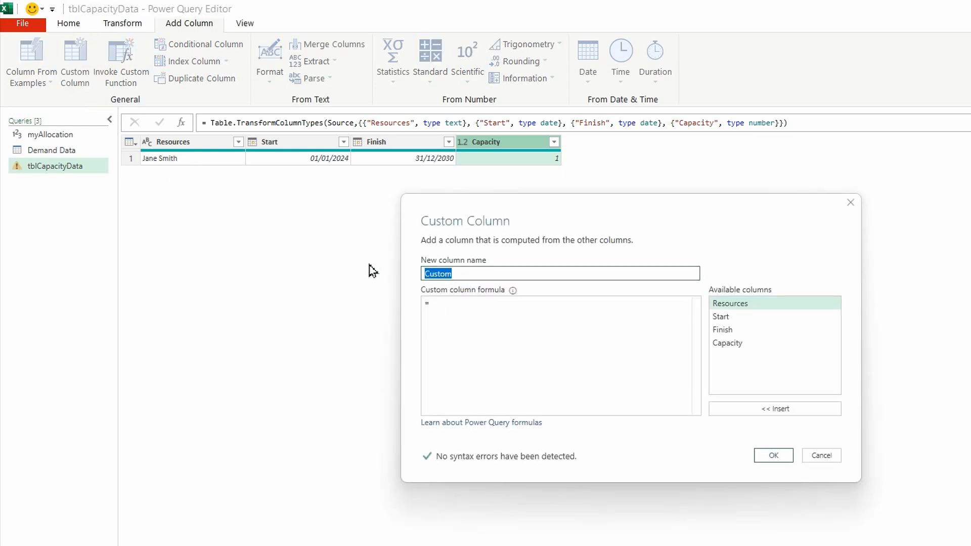
type("Dat")
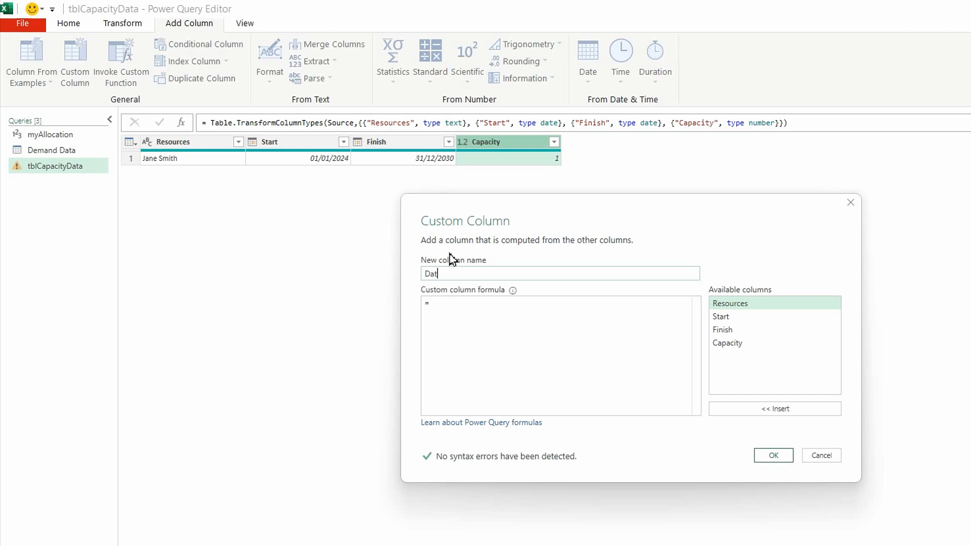
type("e")
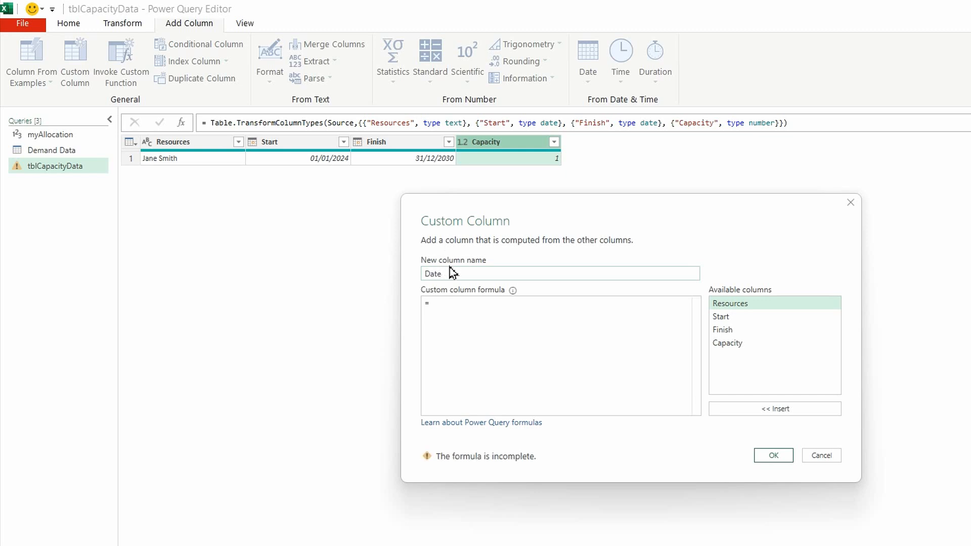
- Begin the Date column's formula with an opening curly brace followed by Number.From([Start])
left_click(438, 310)
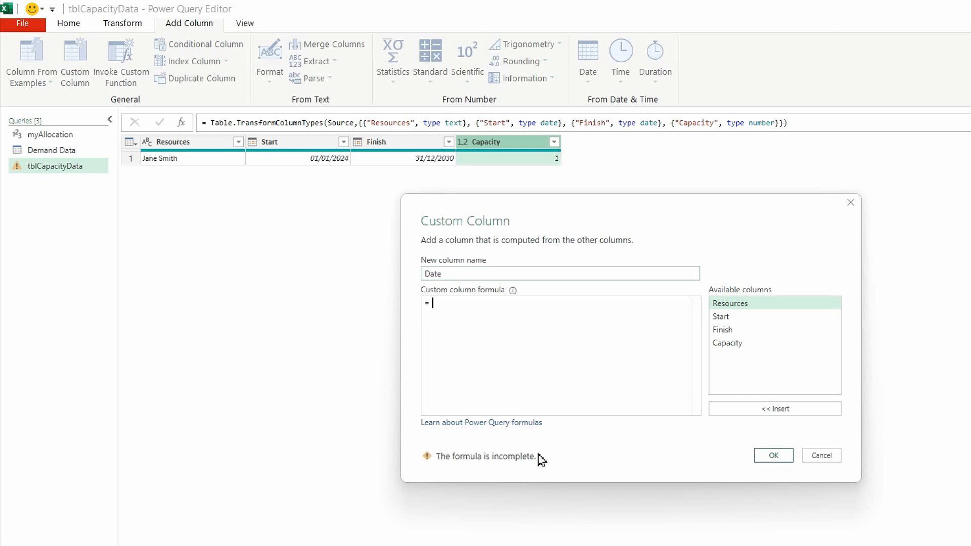
type("{")
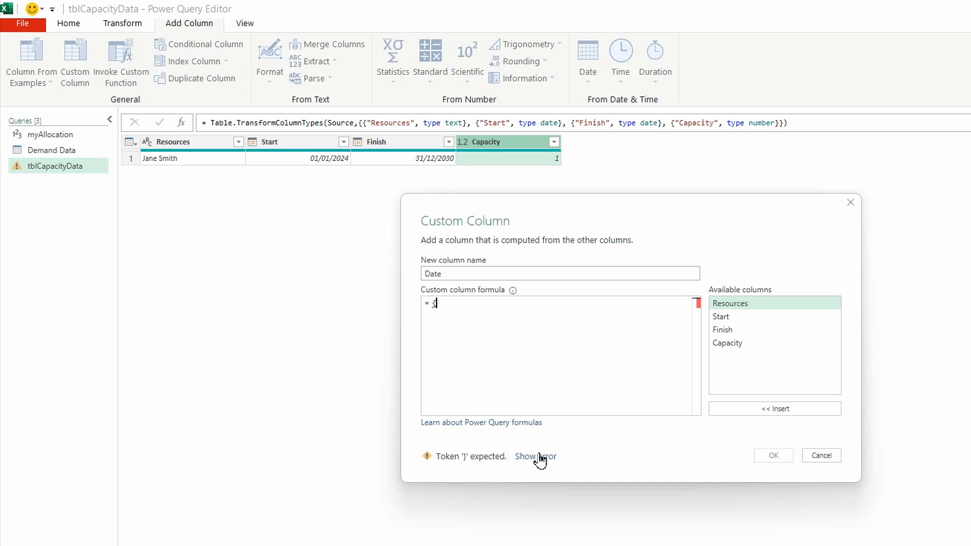
type("number")
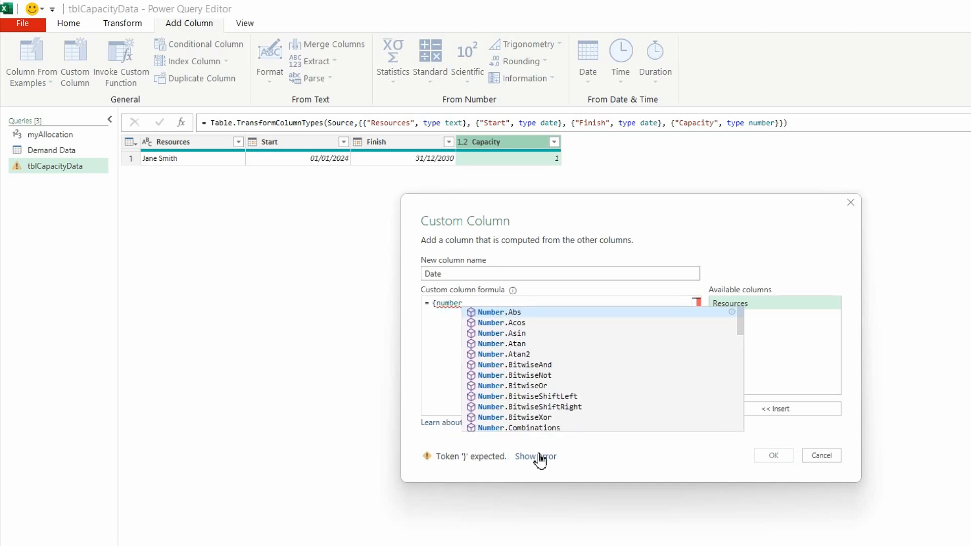
scroll(526, 373, "down", 3)
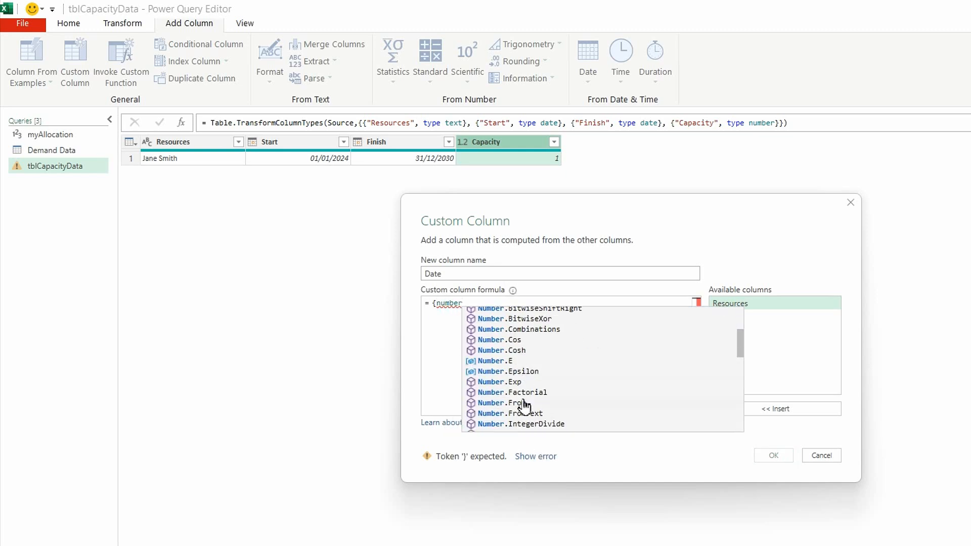
left_click(523, 405)
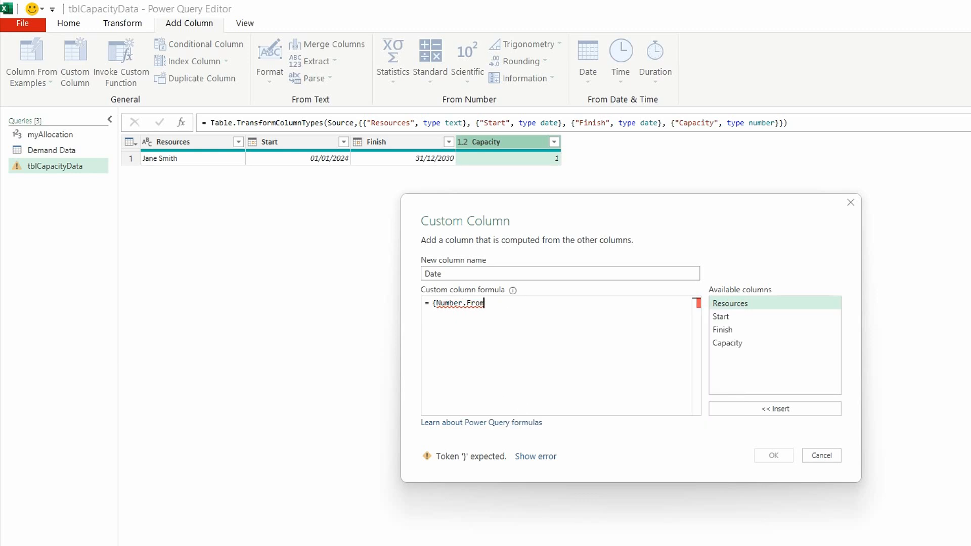
type("(")
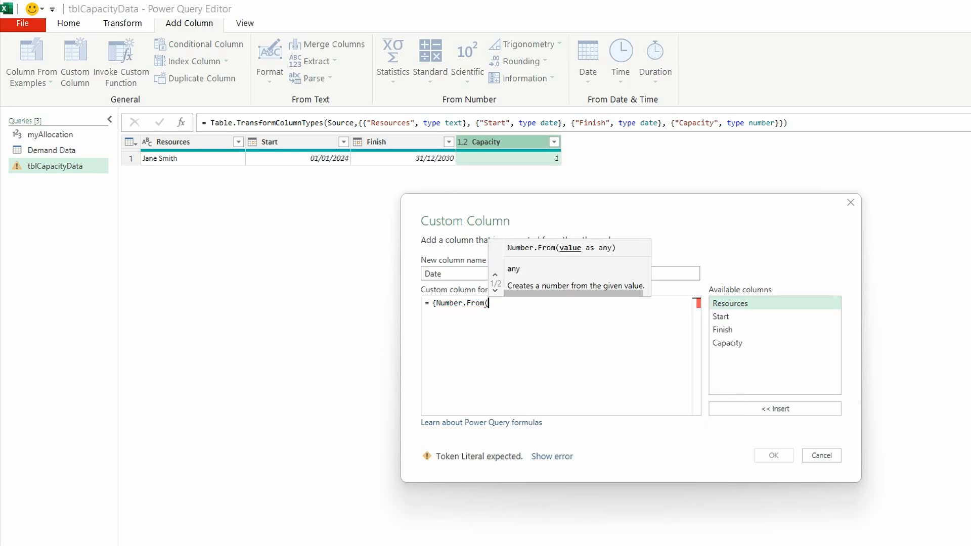
double_click(724, 317)
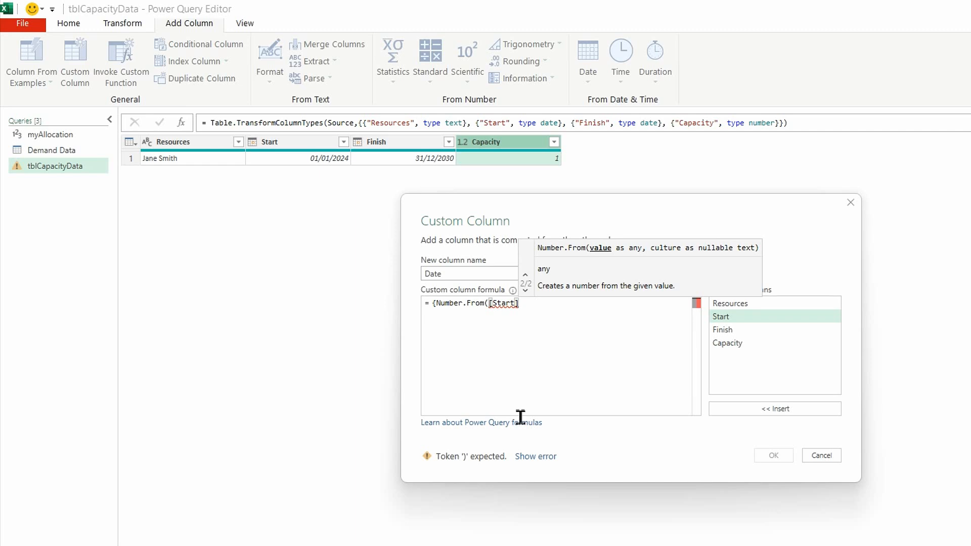
type(")")
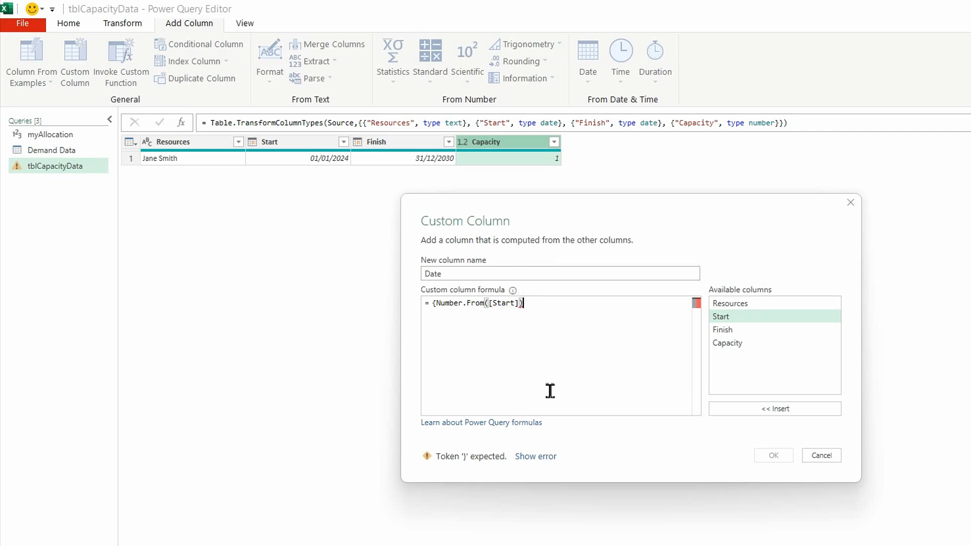
- Complete the formula as {Number.From([Start])..Number.From([Finish])} and create the Date column
type(", ")
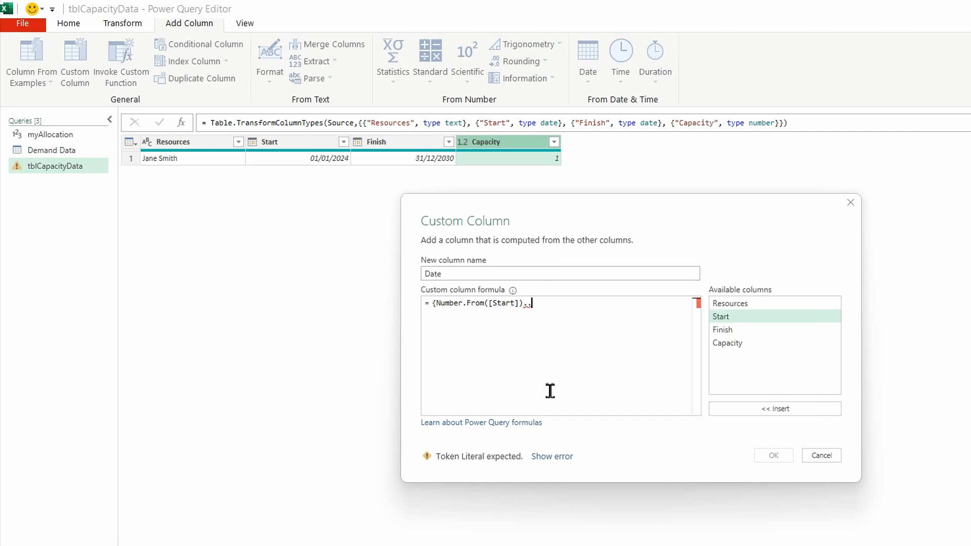
type("num")
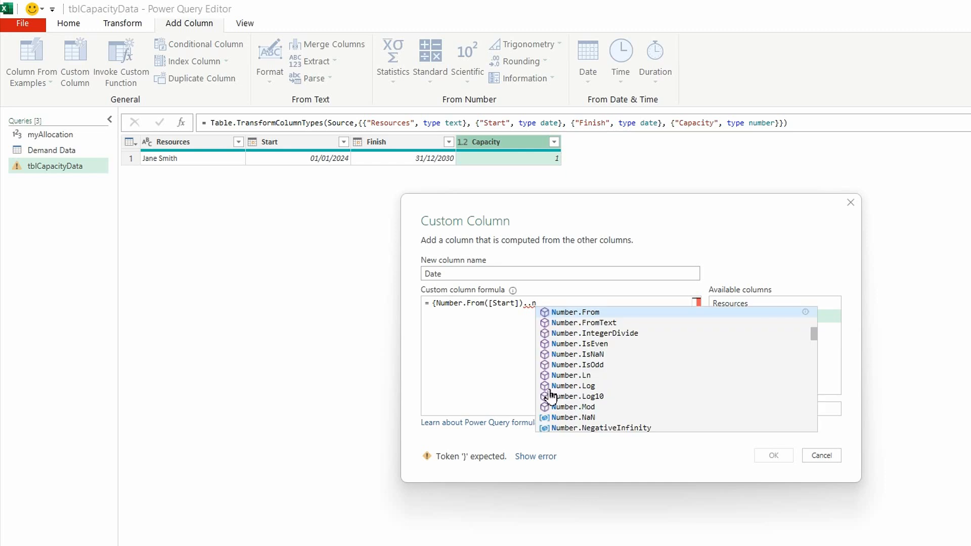
left_click(577, 312)
type("(")
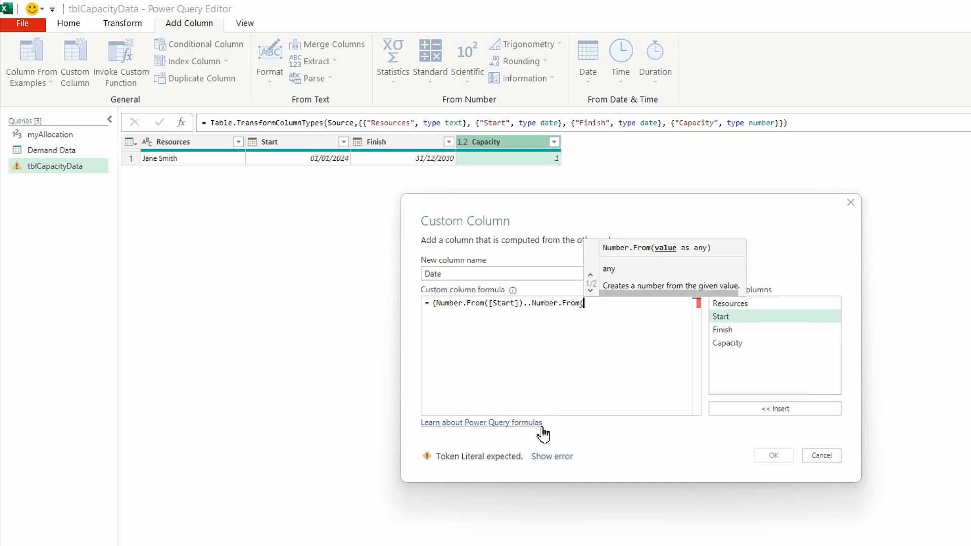
double_click(721, 330)
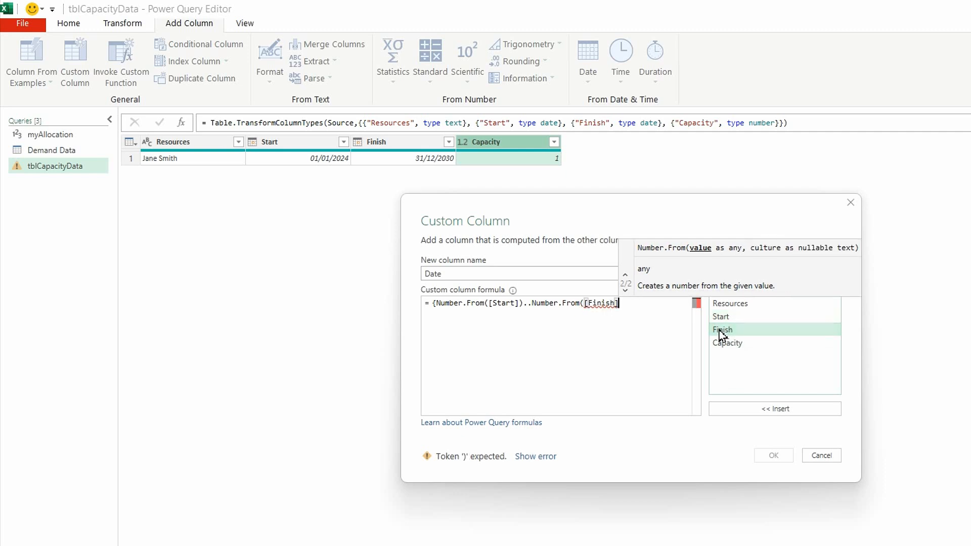
type(")")
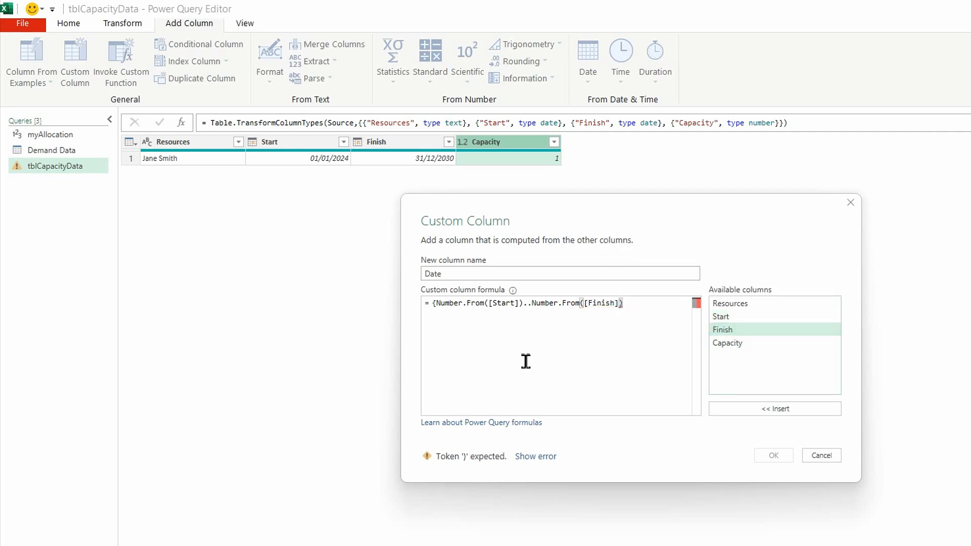
type("}")
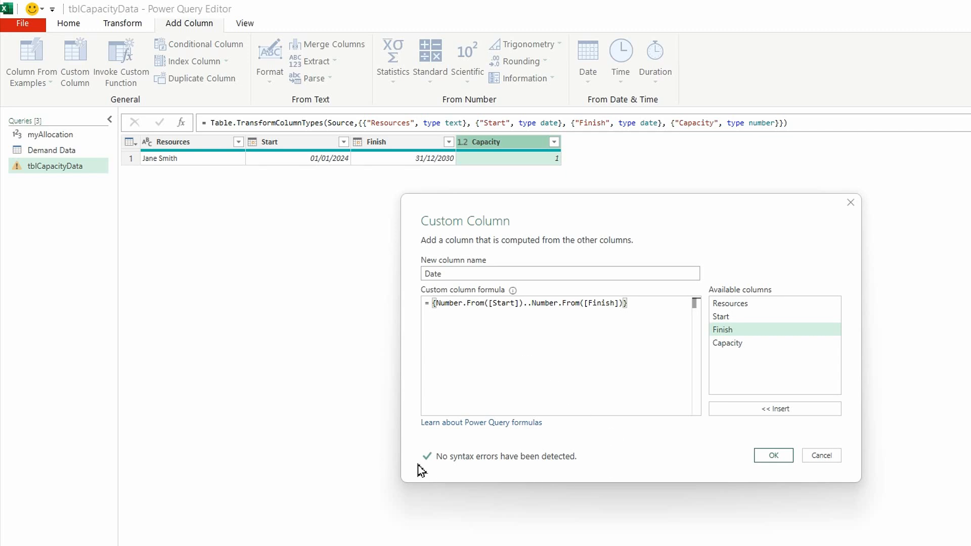
left_click(772, 456)
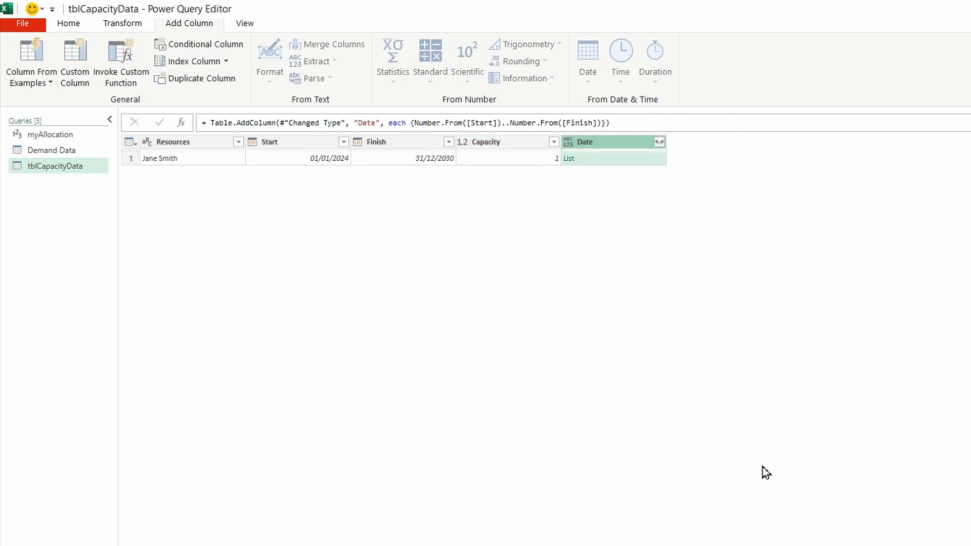
- Expand the Date column's lists to new rows and set the column's data type to Date
left_click(658, 142)
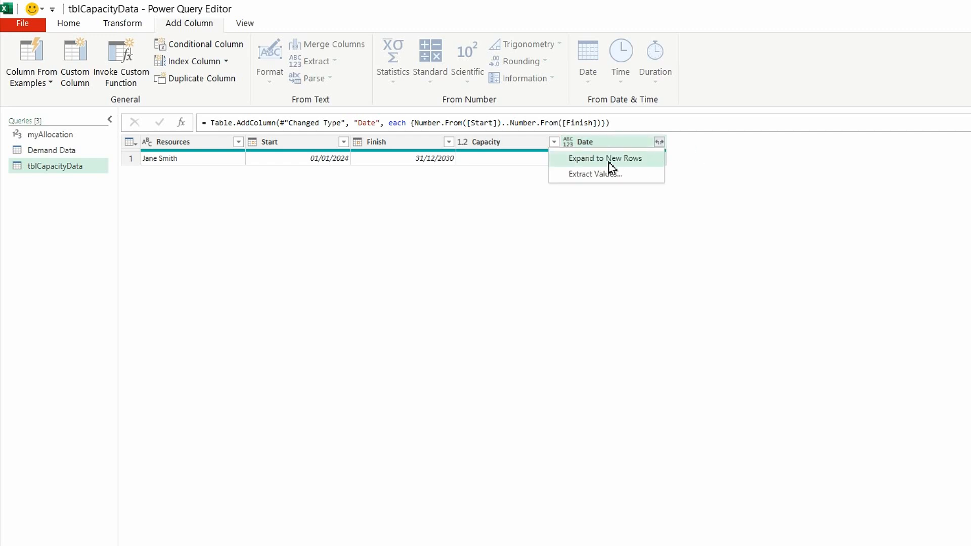
left_click(645, 167)
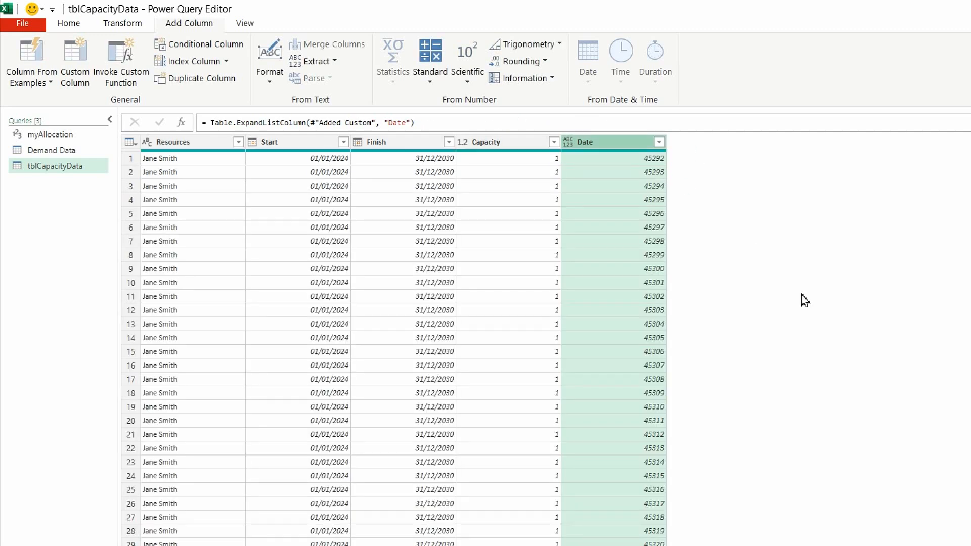
left_click(71, 25)
left_click(499, 45)
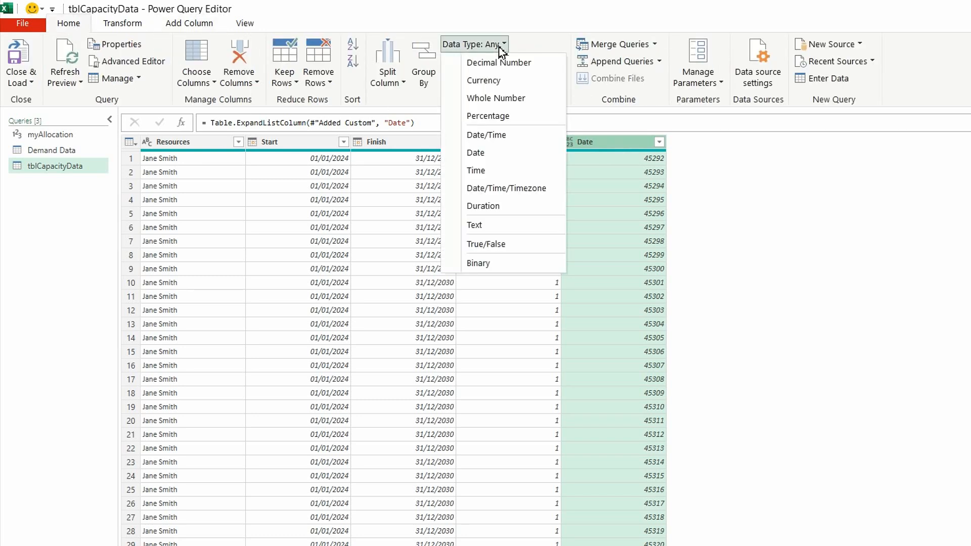
left_click(476, 152)
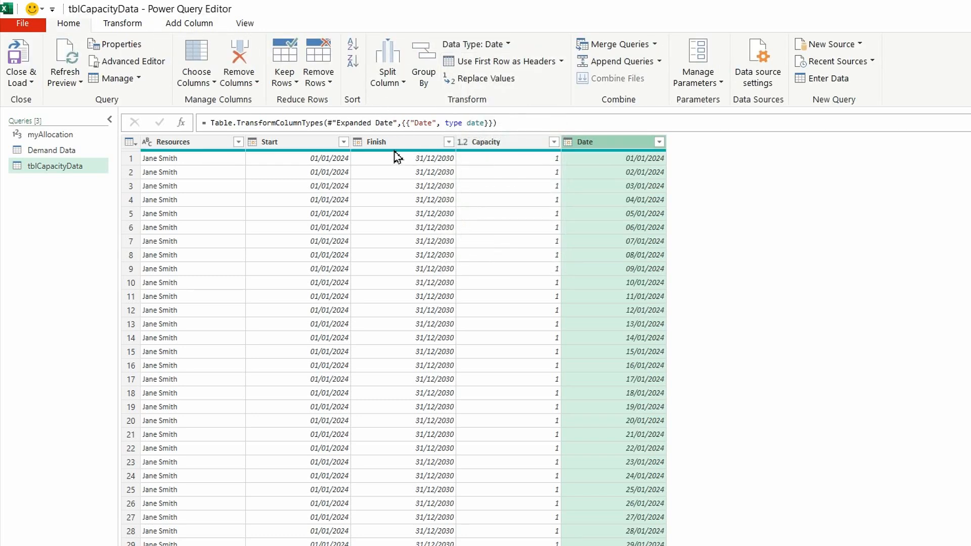
- Remove the Start and Finish columns from the capacity query
left_click(284, 144)
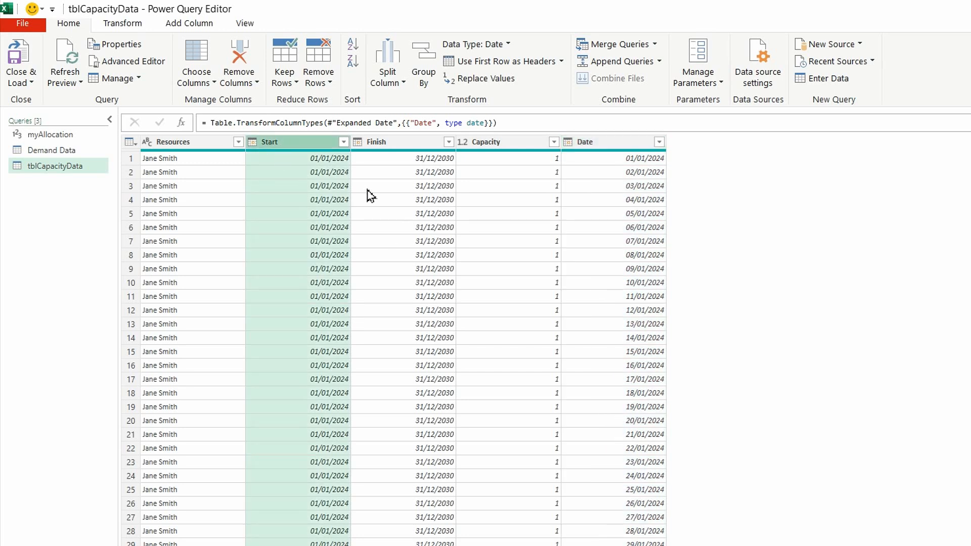
left_click(388, 143, "shift")
right_click(388, 149)
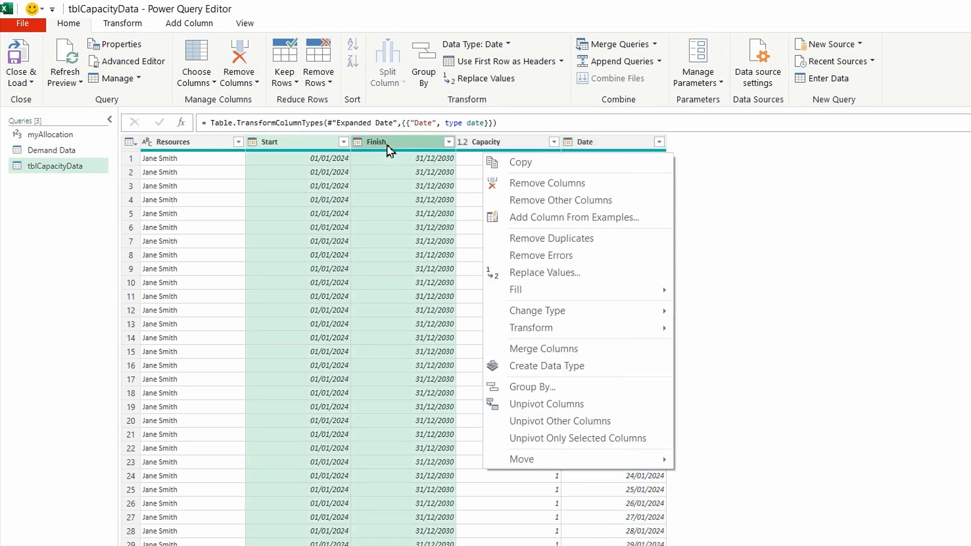
left_click(575, 193)
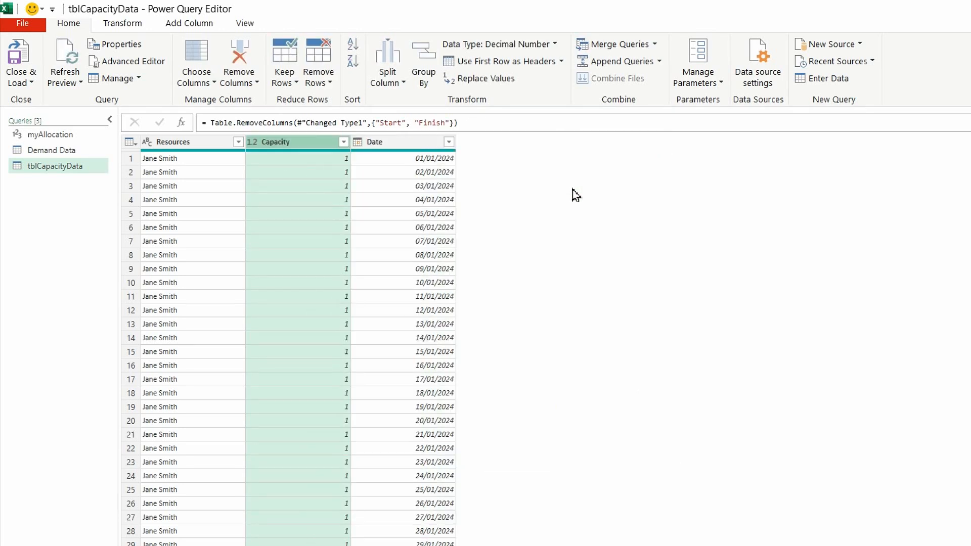
- Add a column with the name of the day derived from the Date column
left_click(404, 144)
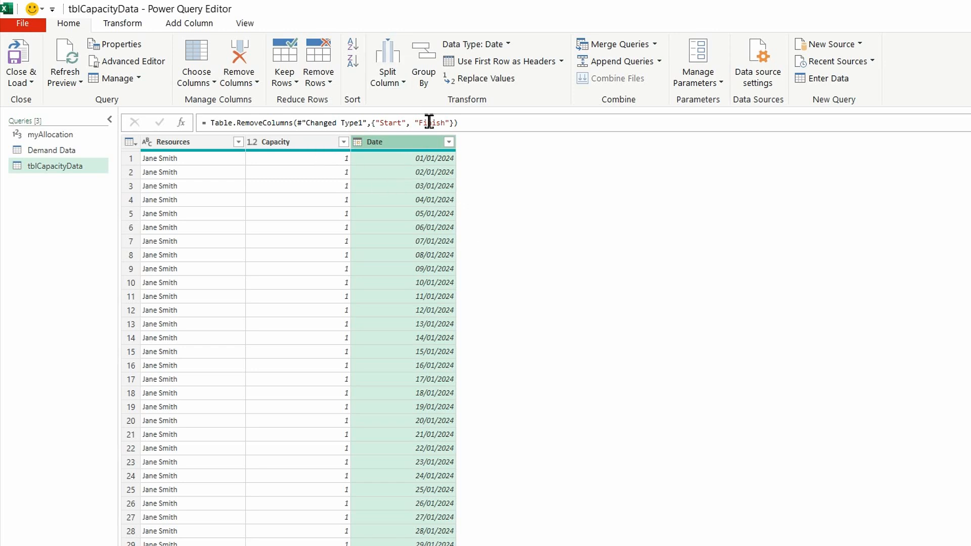
left_click(205, 29)
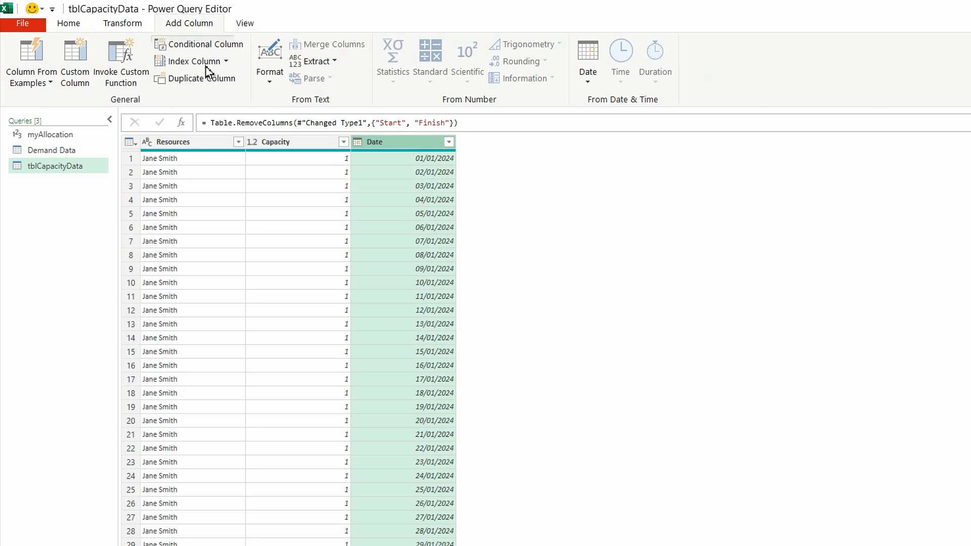
left_click(587, 81)
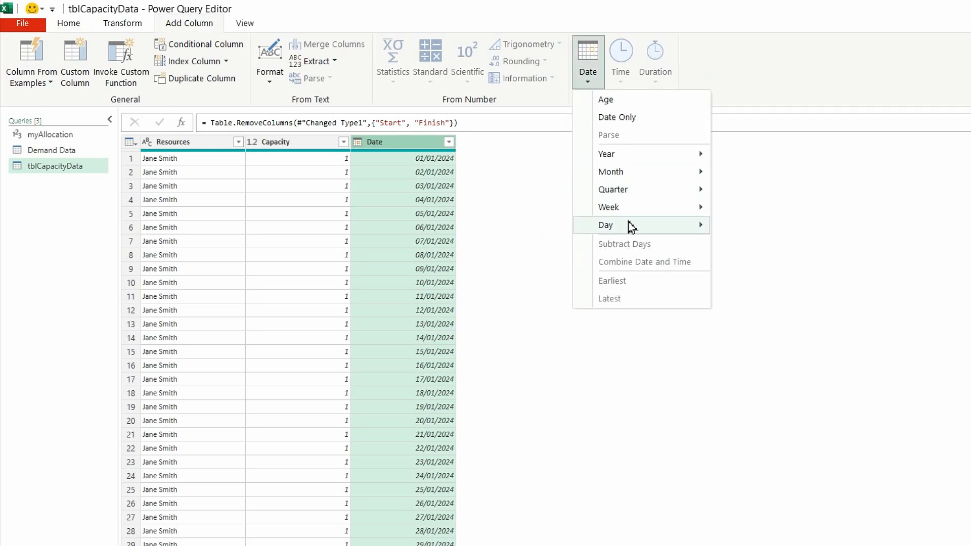
mouse_move(631, 224)
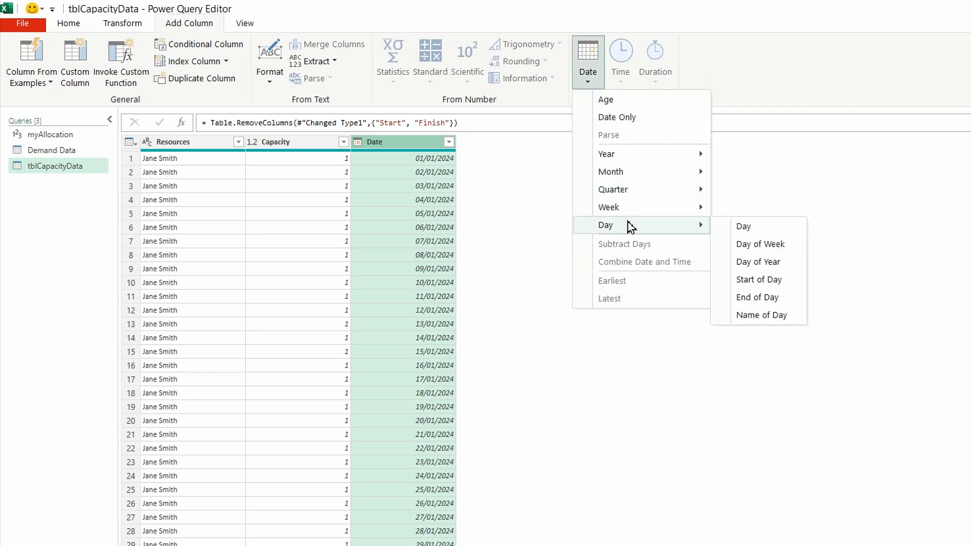
left_click(761, 315)
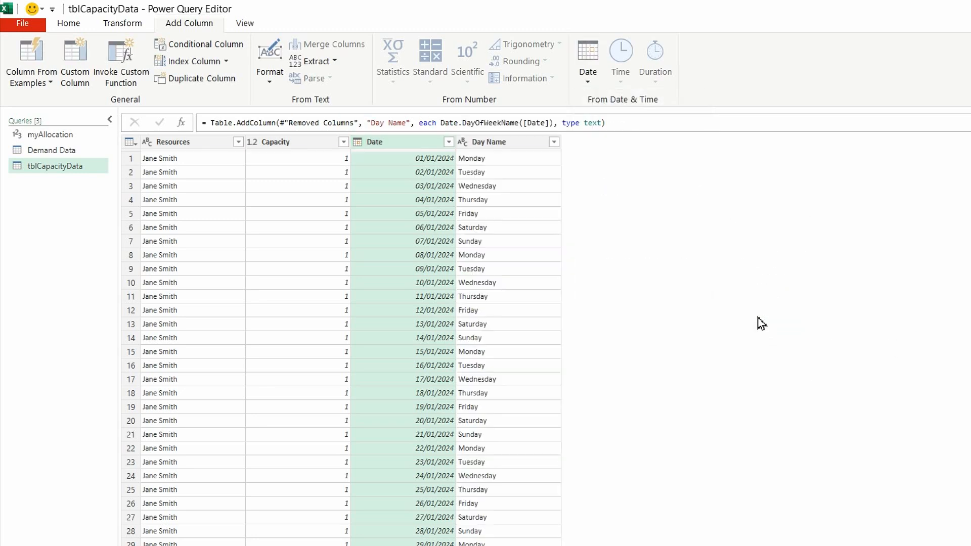
- Filter the Day Name column to exclude Saturday and Sunday
left_click(554, 141)
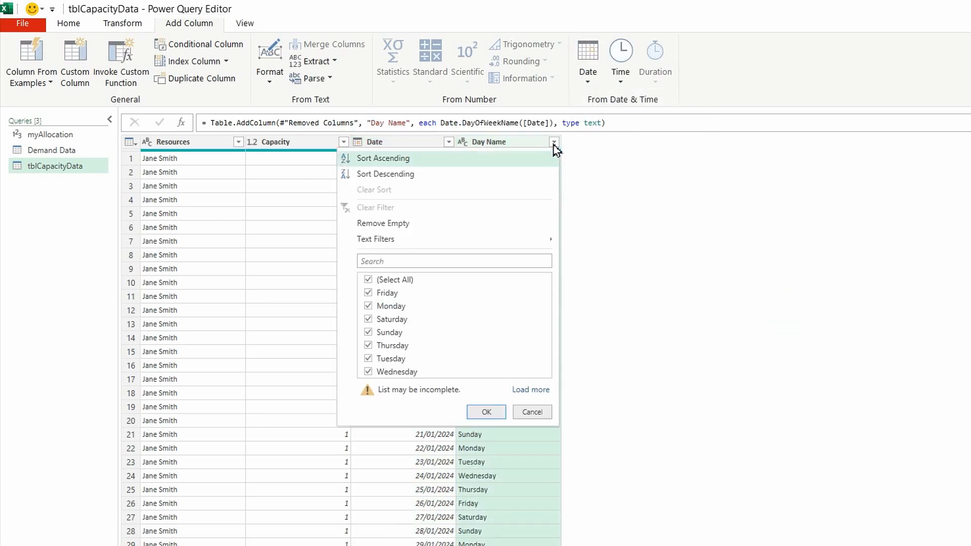
left_click(371, 319)
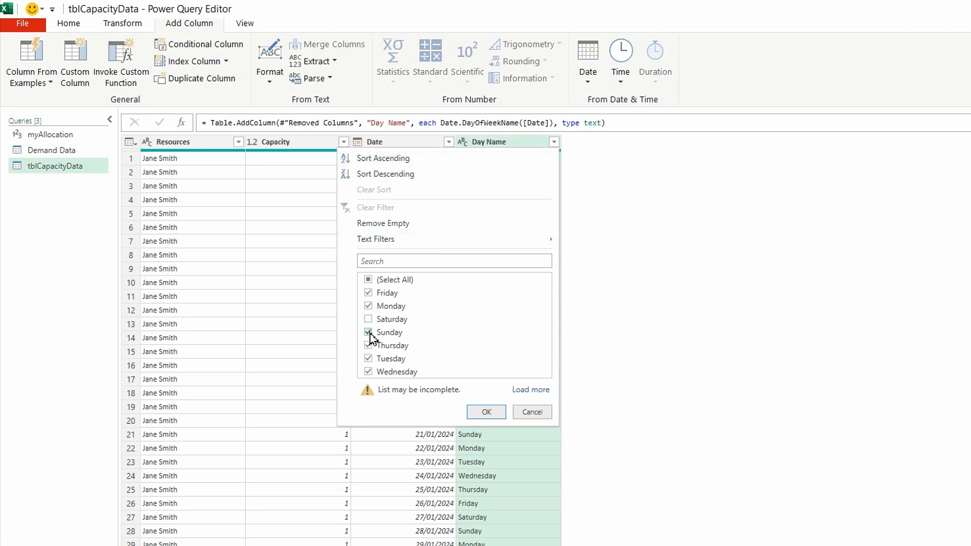
left_click(371, 333)
left_click(487, 413)
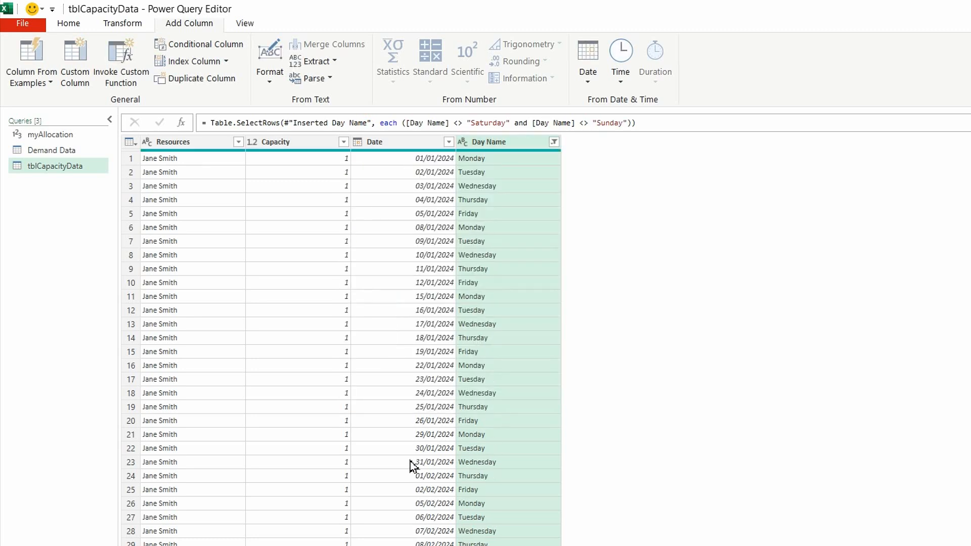
- Remove the Day Name column and rename the tblCapacityData query as Capacity Data
right_click(519, 147)
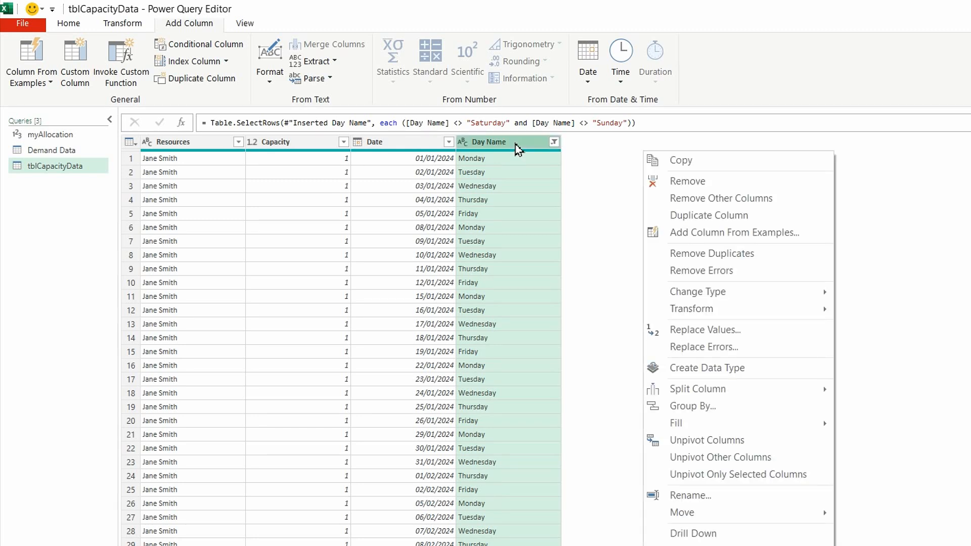
left_click(705, 182)
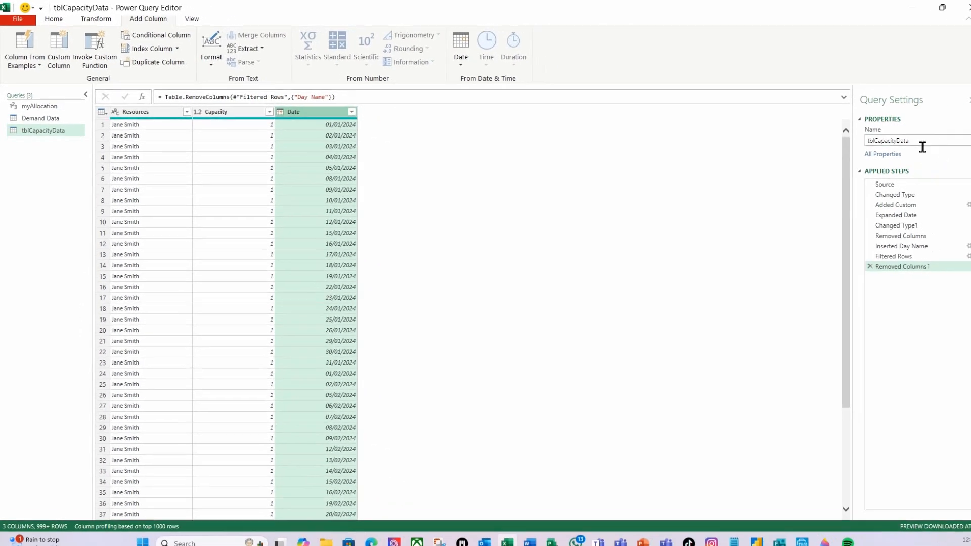
left_click(927, 140)
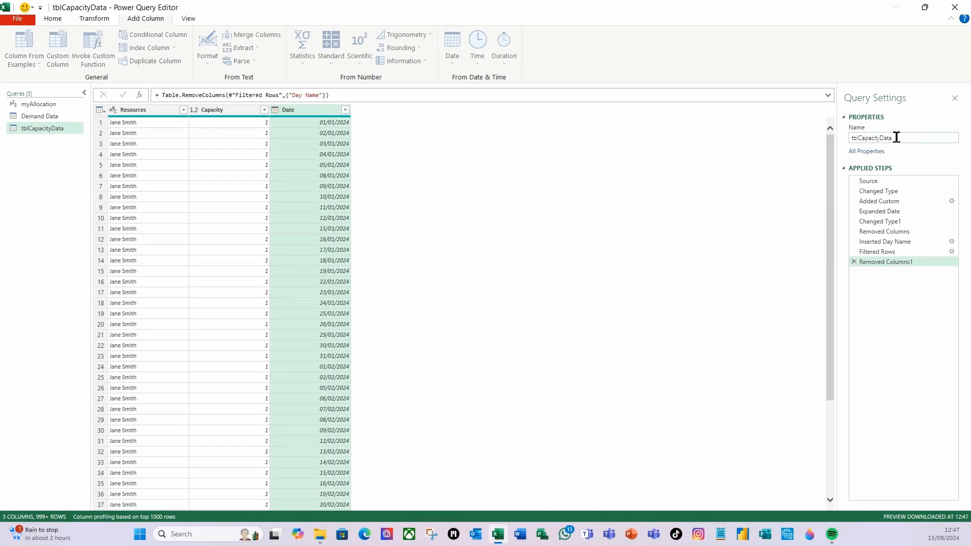
left_click_drag(896, 137, 799, 127)
type("Ca")
key("Return")
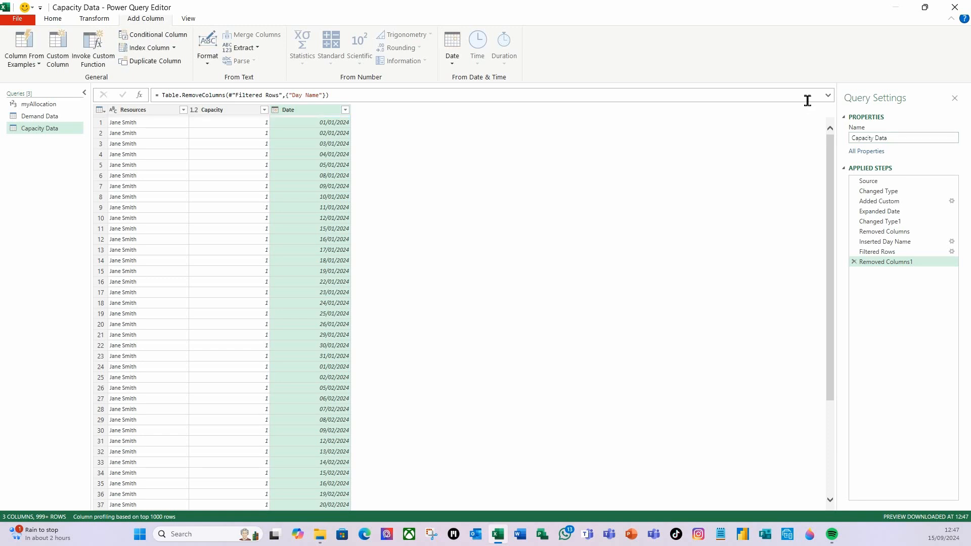
- Close and load the Capacity Data query as a connection only, adding it to the data model
left_click(53, 20)
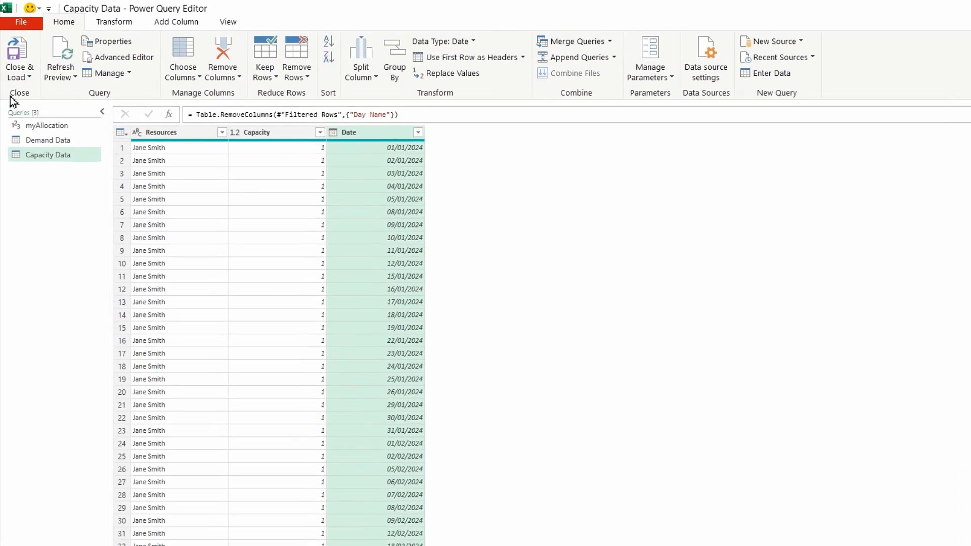
left_click(32, 85)
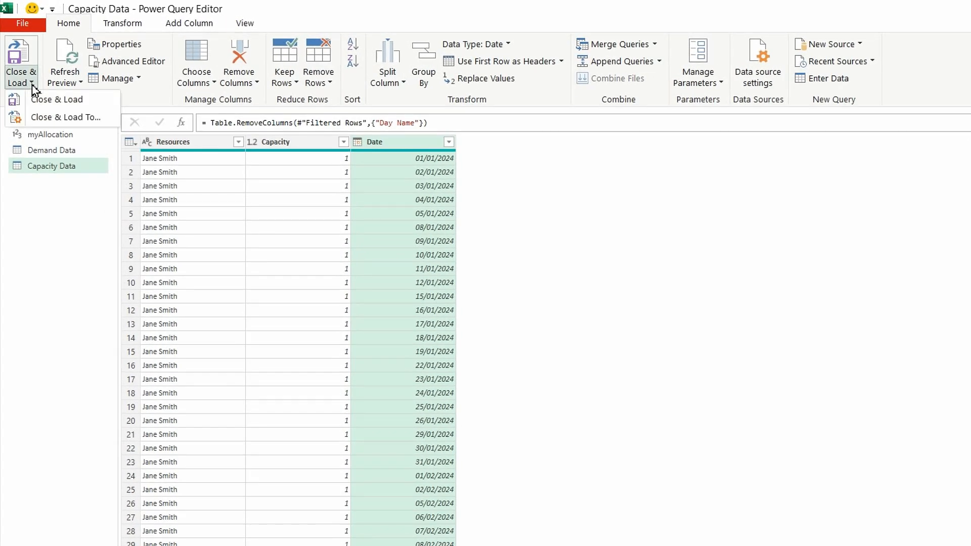
left_click(81, 118)
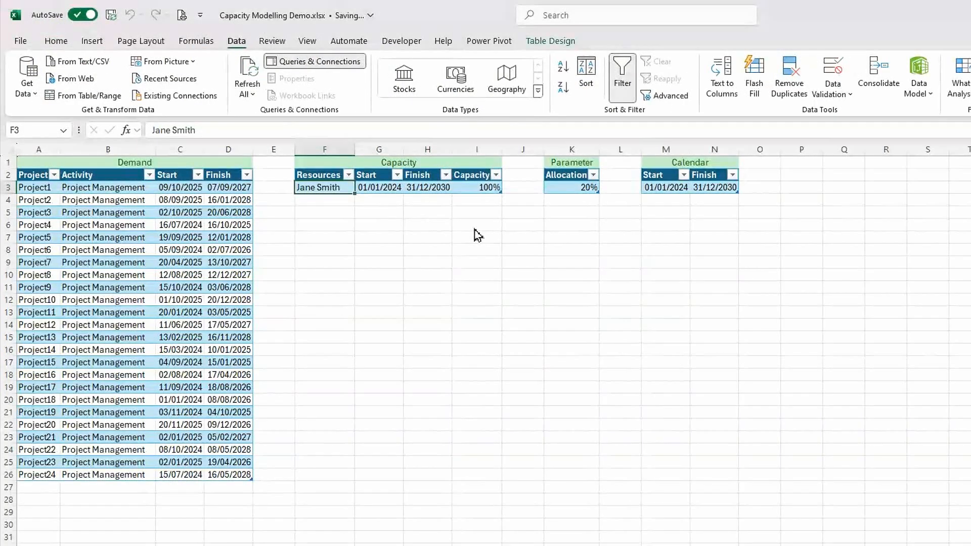
left_click(394, 236)
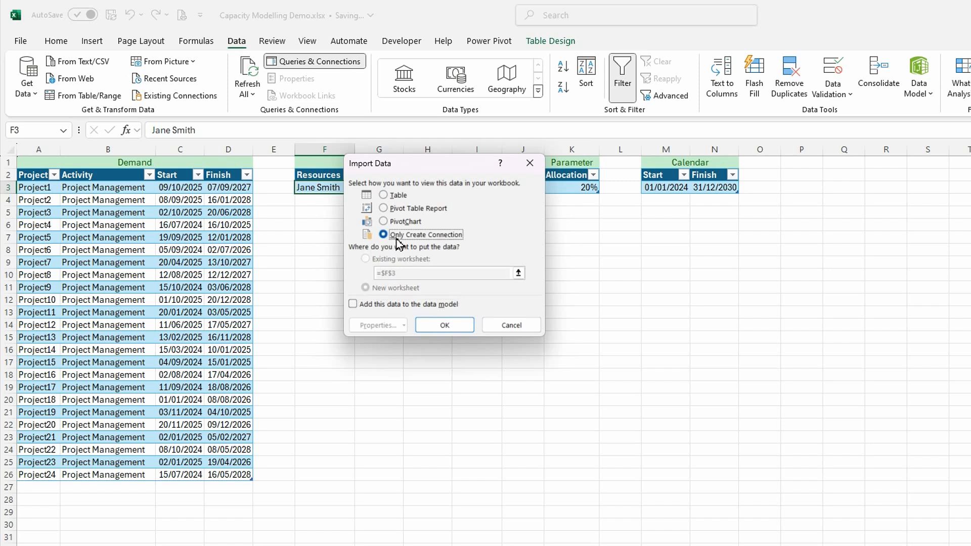
left_click(353, 304)
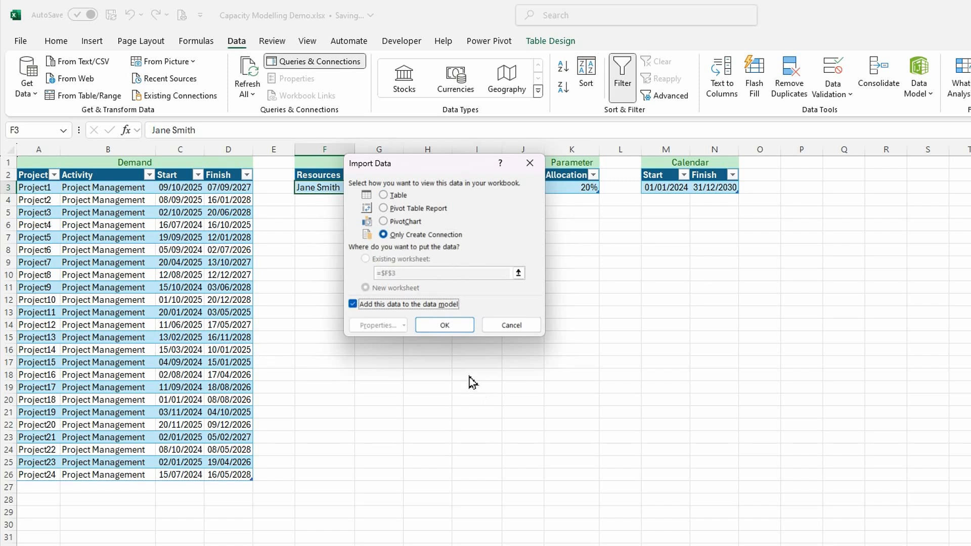
left_click(451, 326)
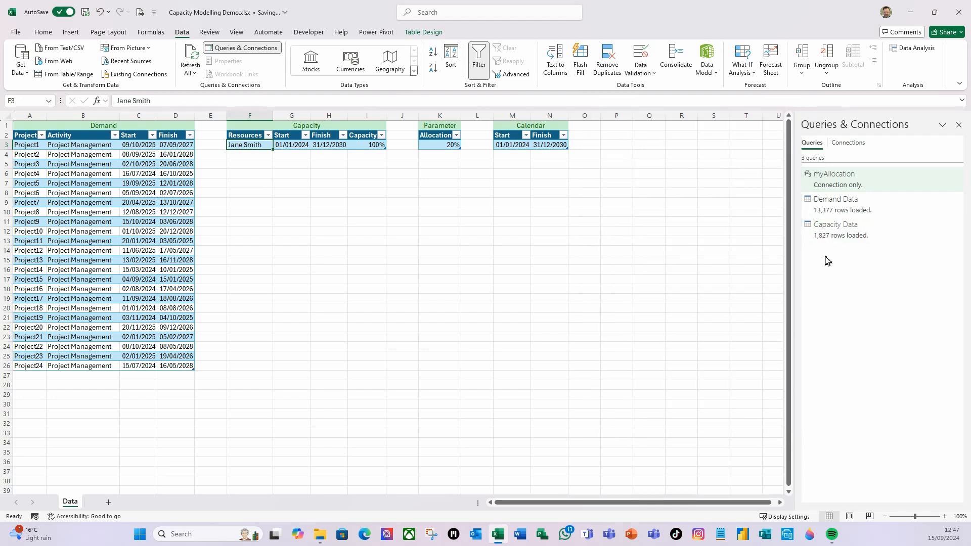
mouse_move(831, 245)
- Bring the Calendar table into Power Query and set its Start and Finish columns to Date, replacing the existing type conversion
left_click(505, 146)
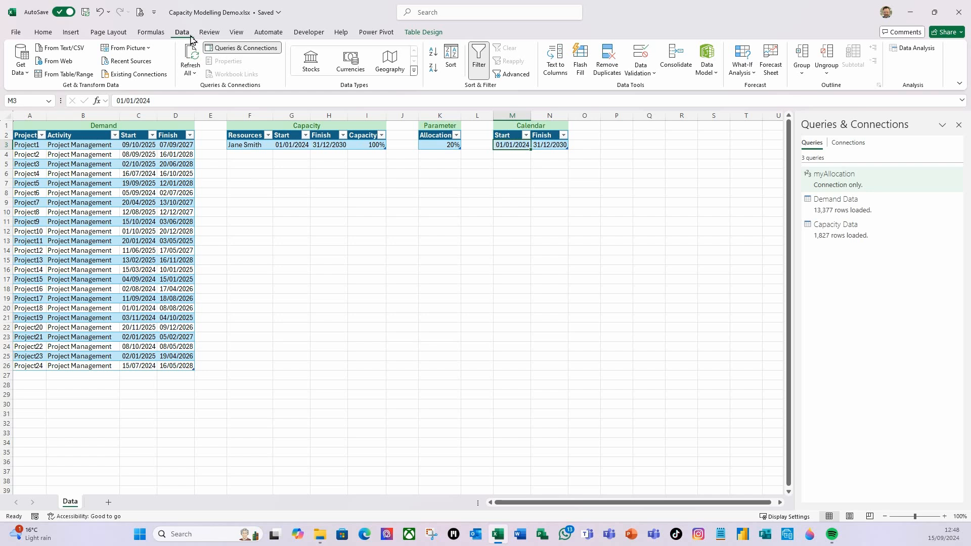
left_click(66, 77)
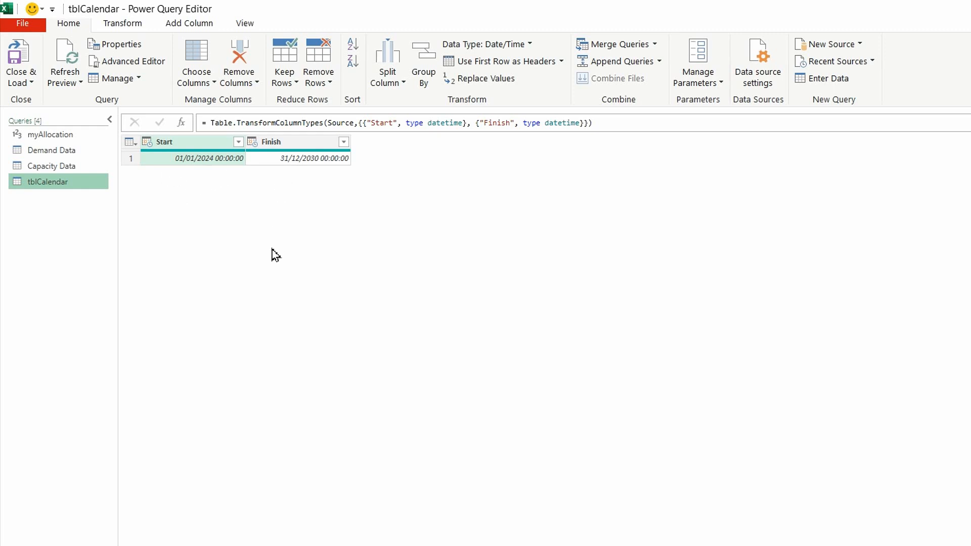
left_click(196, 146)
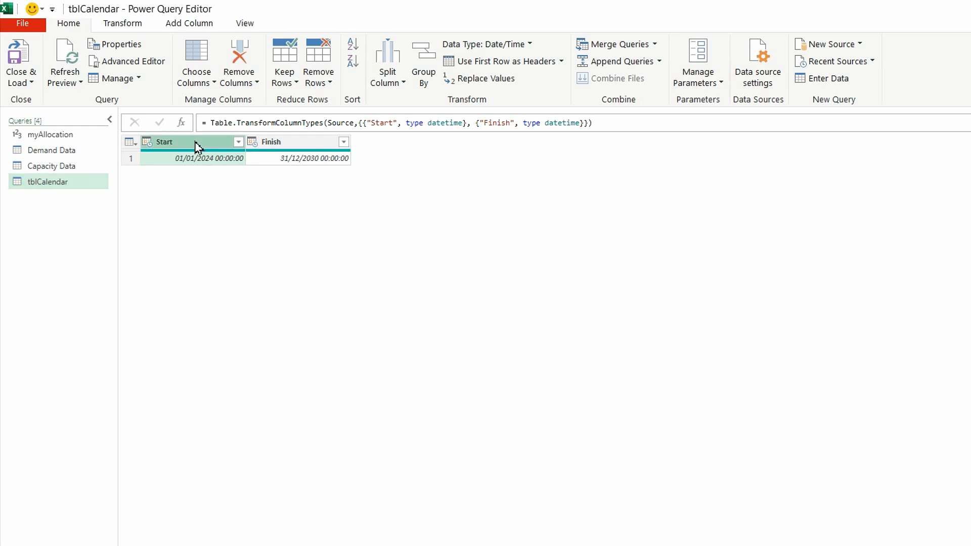
left_click(285, 145, "ctrl")
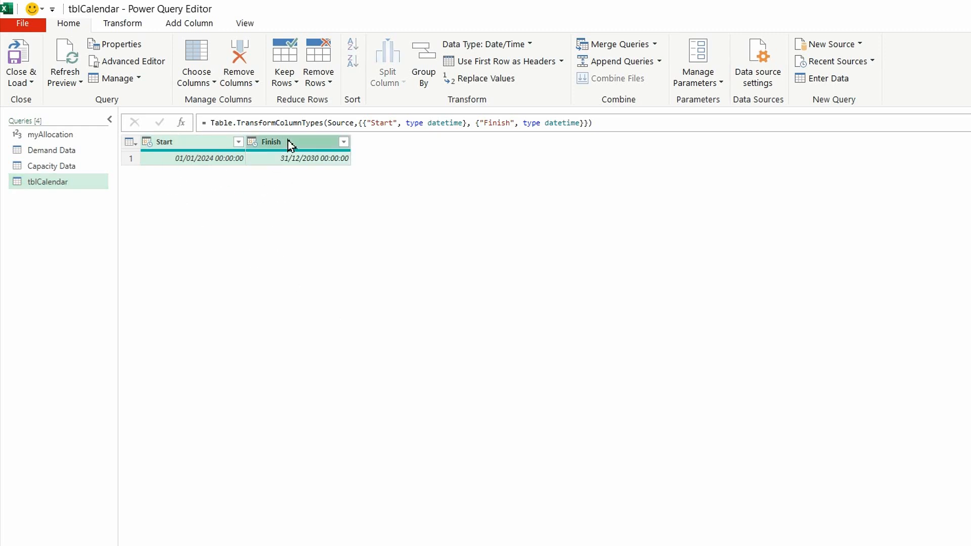
left_click(530, 47)
left_click(492, 153)
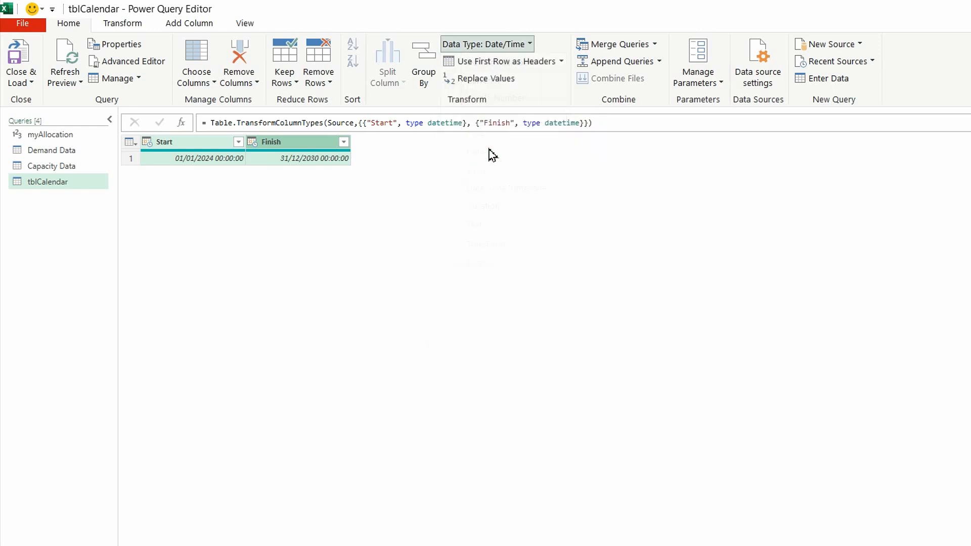
left_click(668, 384)
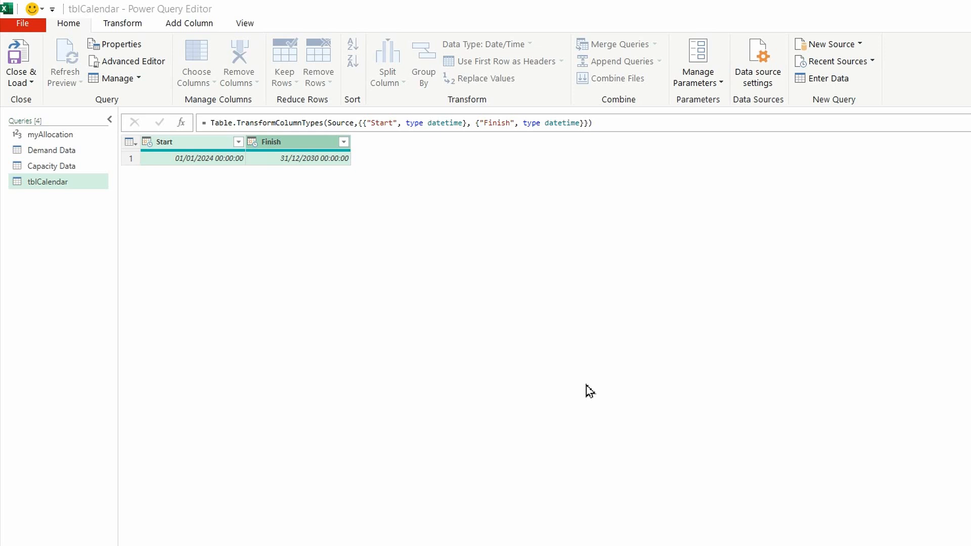
- Add a custom column named Date to the calendar query with the formula {Number.From([Start])..Number.From([Finish])}
left_click(198, 28)
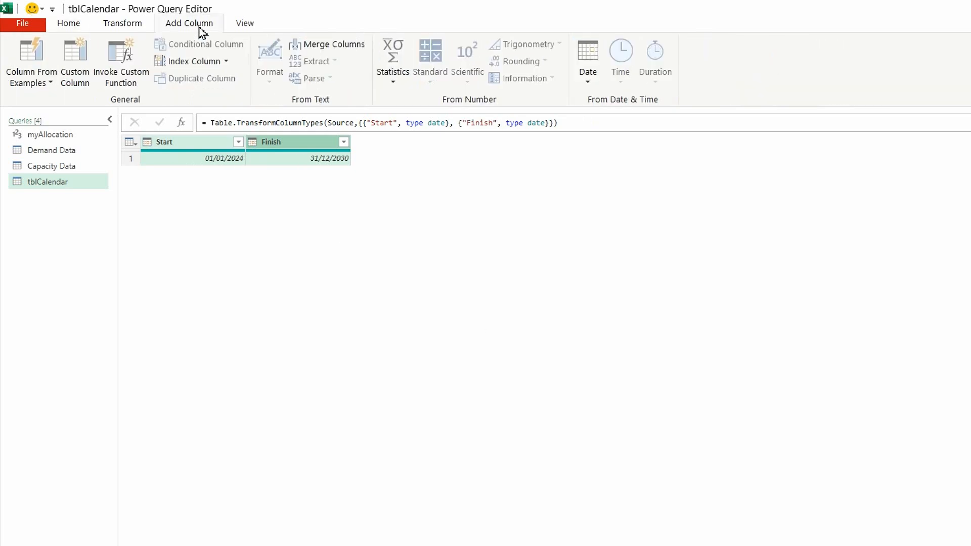
left_click(75, 76)
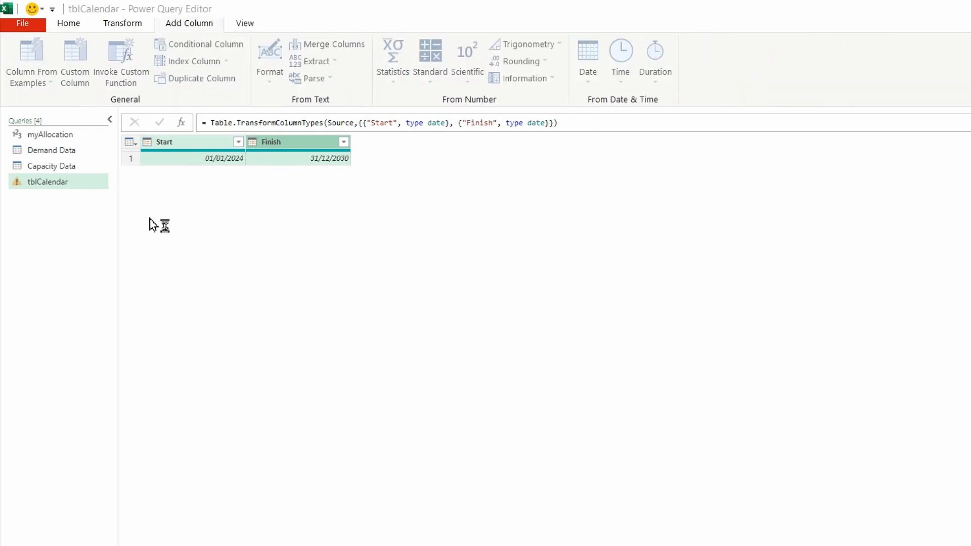
left_click_drag(470, 281, 390, 277)
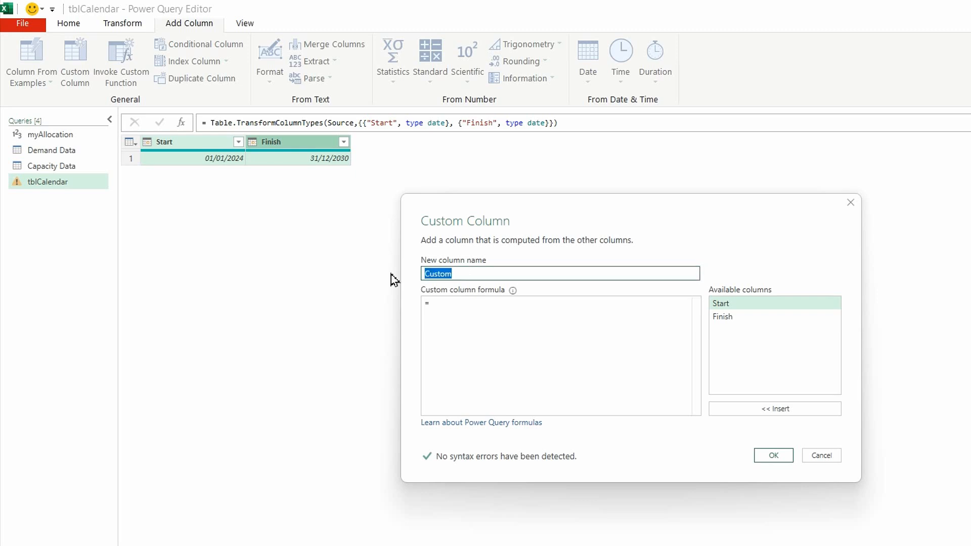
type("Date")
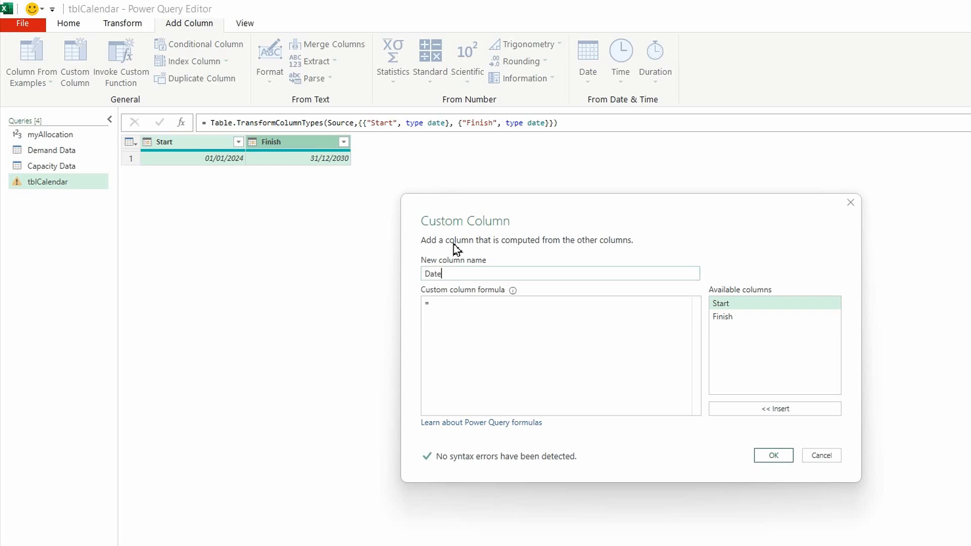
key("Tab")
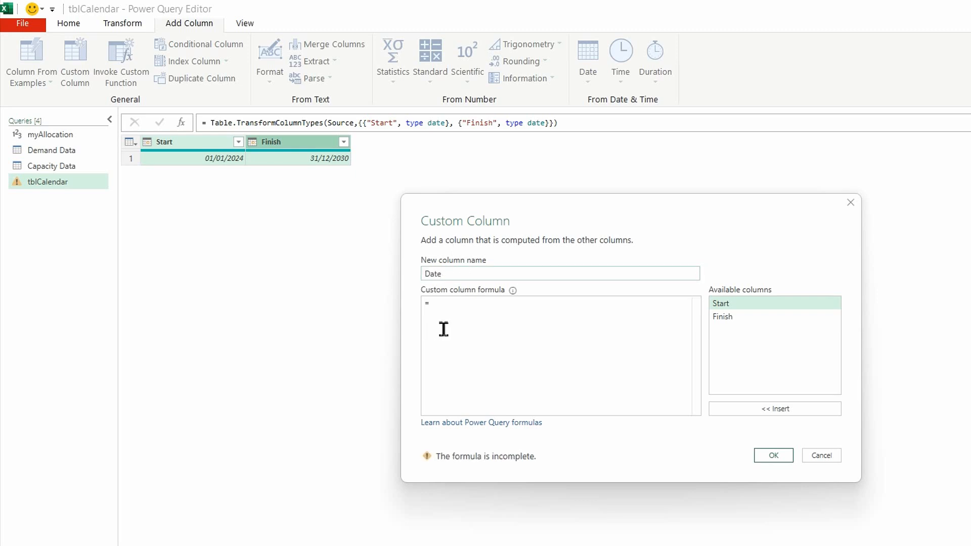
left_click(454, 308)
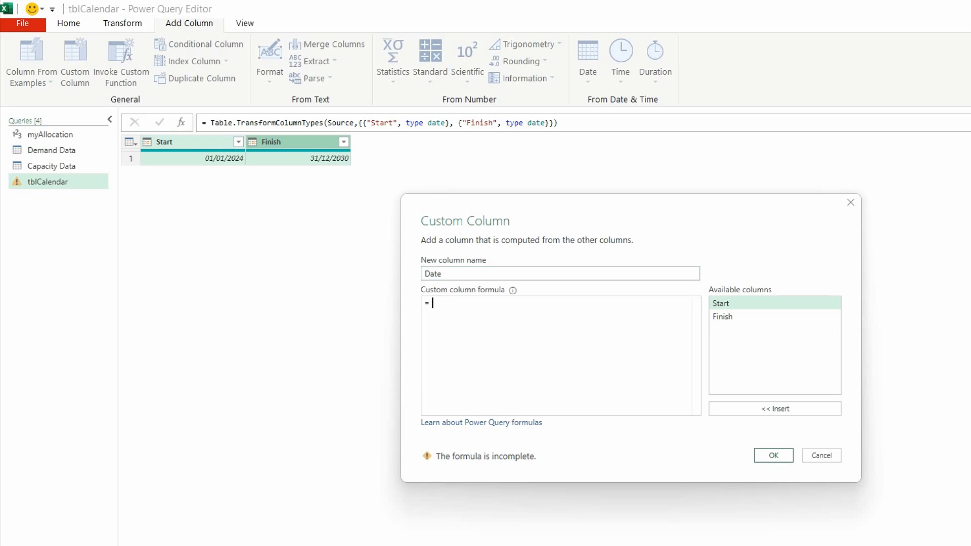
type("{numb")
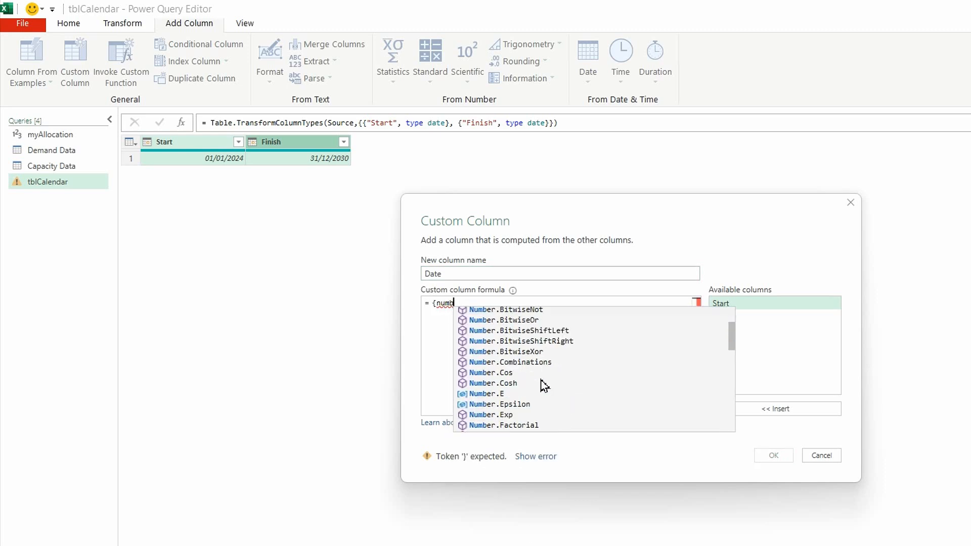
scroll(544, 387, "down", 2)
left_click(509, 380)
type("(")
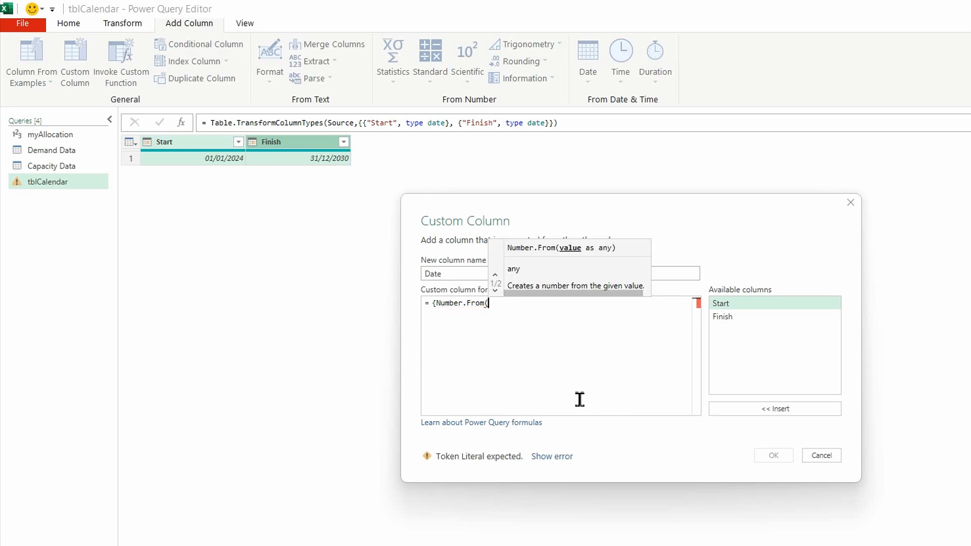
double_click(718, 304)
type(")..num")
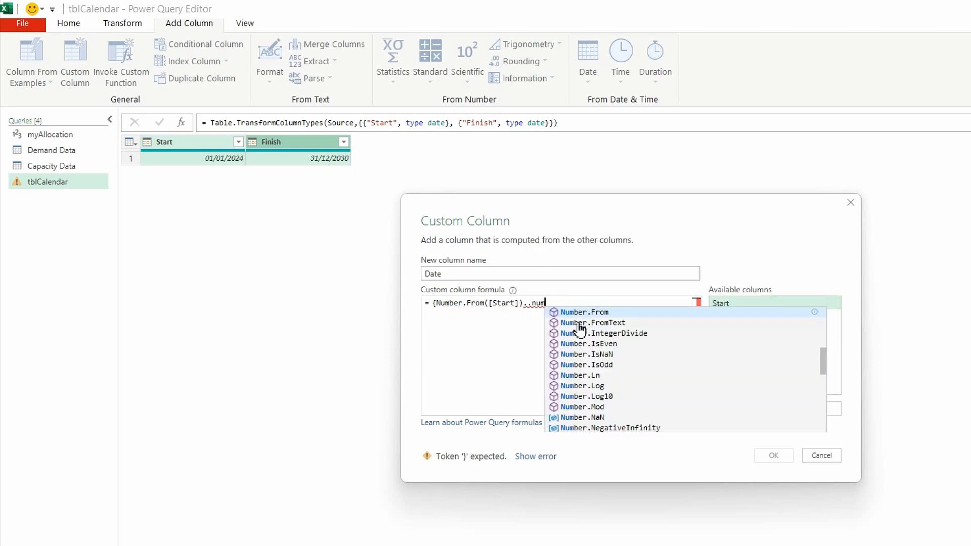
left_click(578, 313)
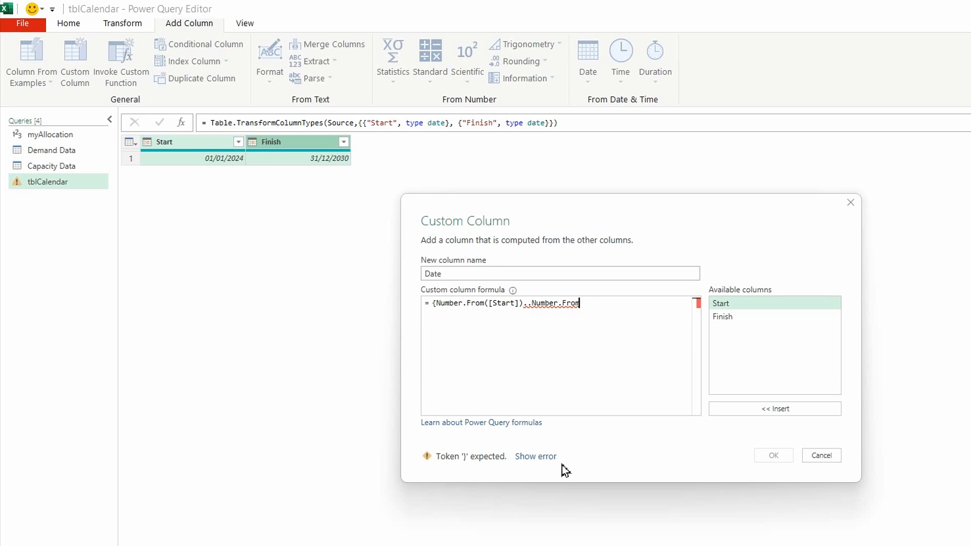
type("(")
double_click(722, 317)
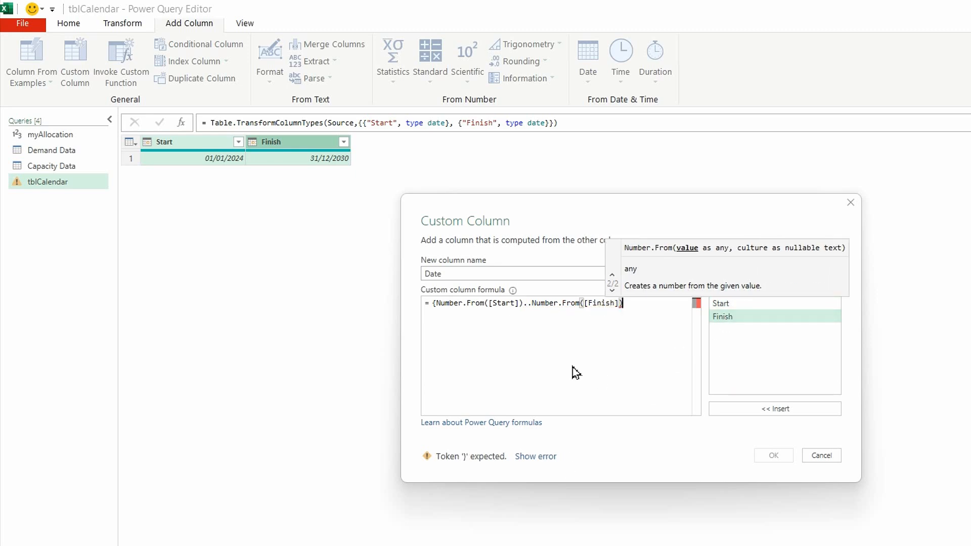
type(")}")
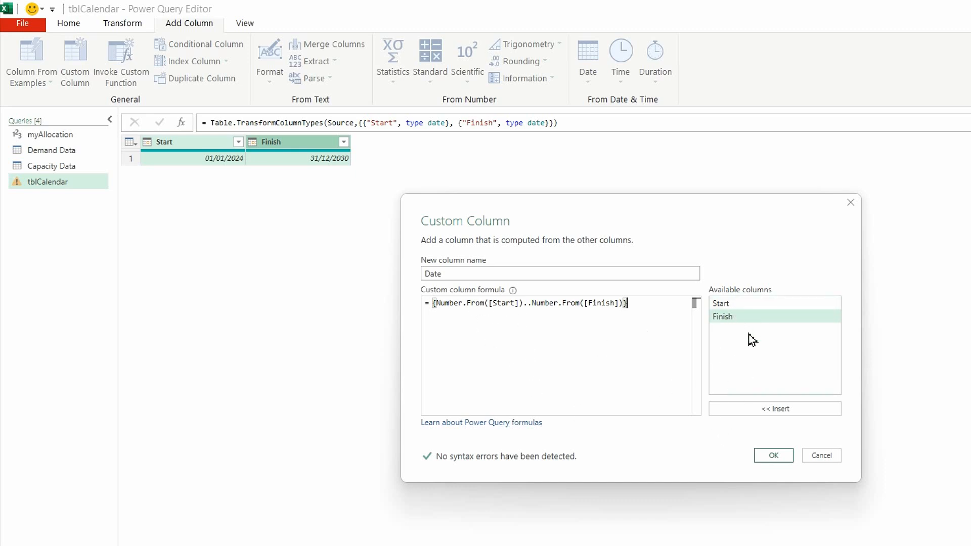
left_click(771, 458)
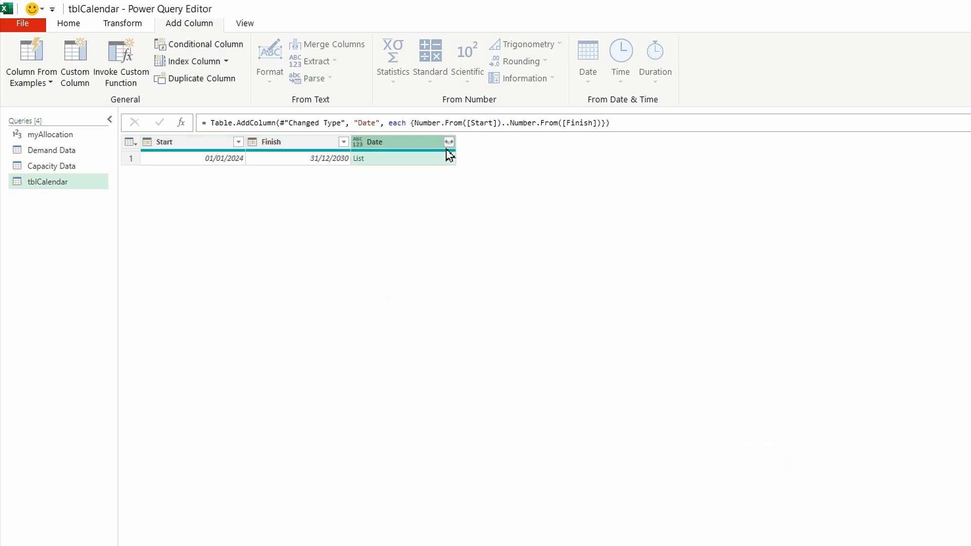
- Expand the calendar query's Date list to new rows and set that column's data type to Date
left_click(448, 143)
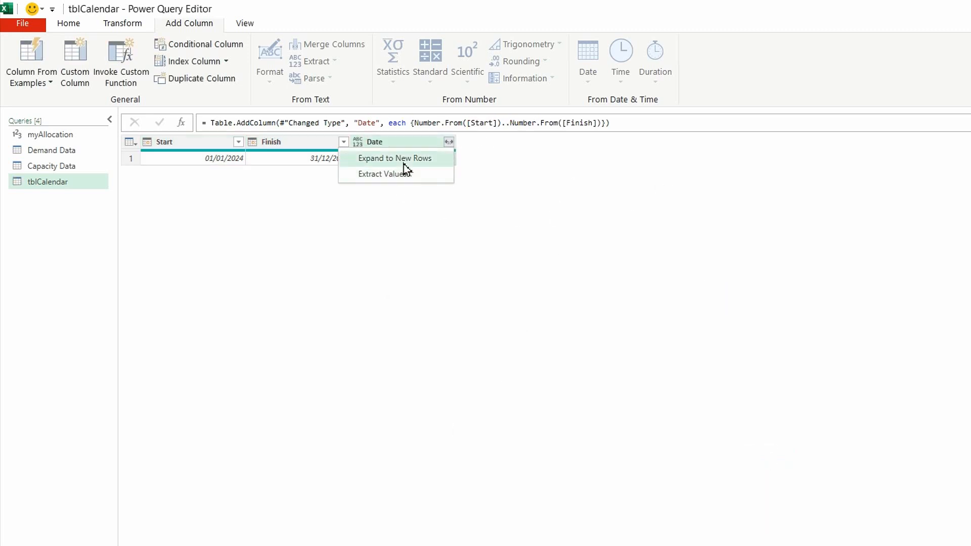
left_click(441, 159)
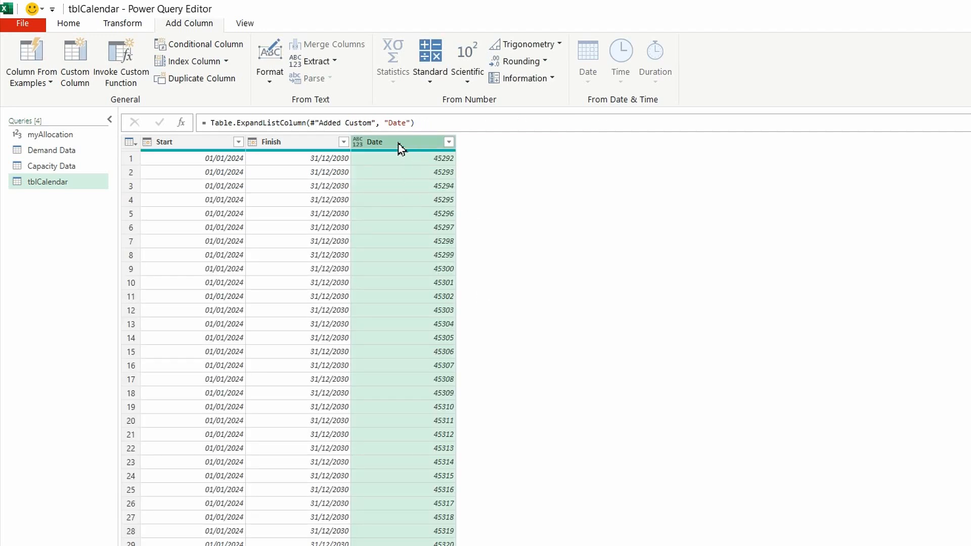
left_click(69, 25)
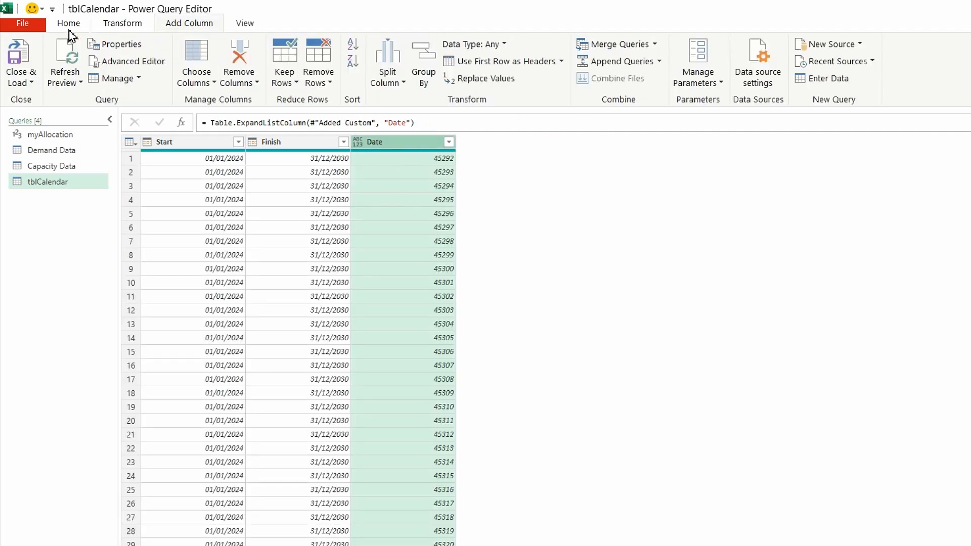
left_click(501, 45)
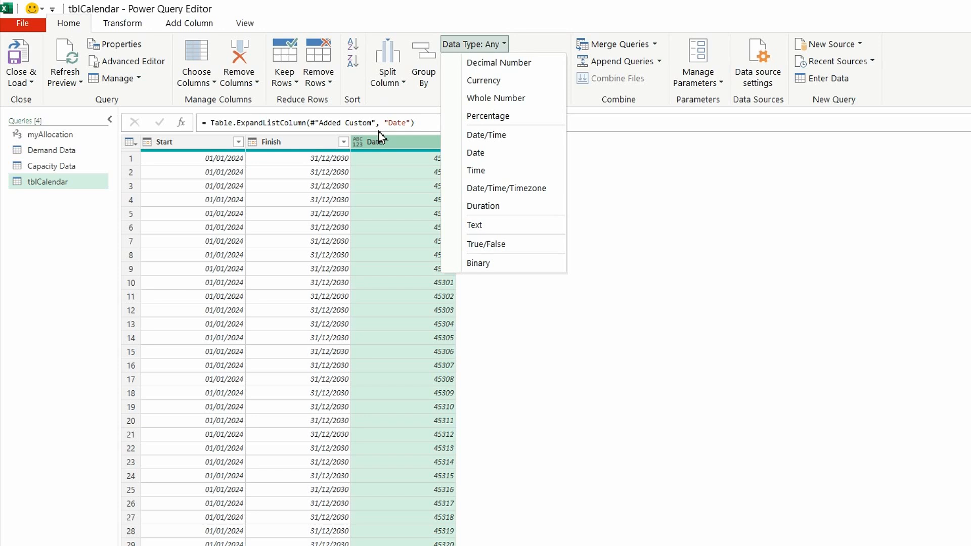
left_click(473, 154)
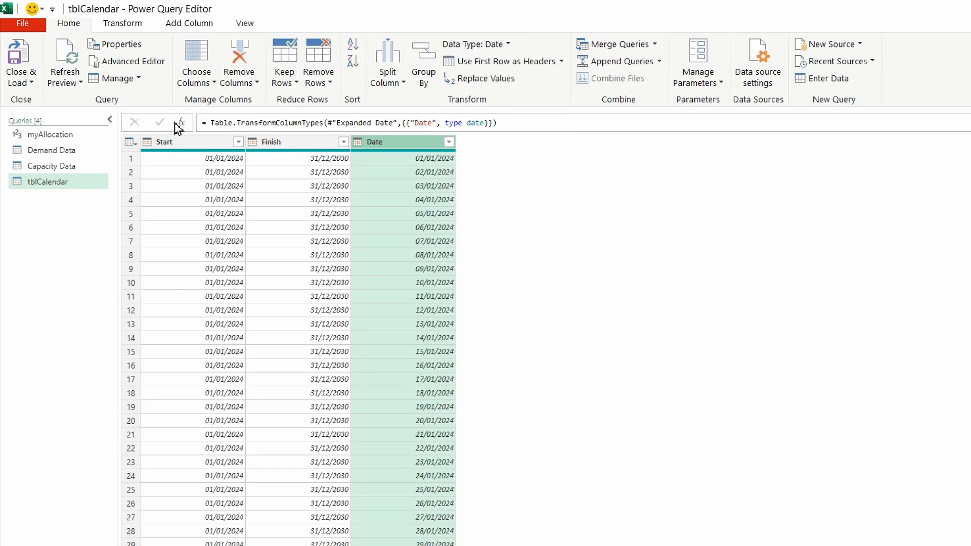
- Remove the Start and Finish columns from the calendar query
left_click(179, 143)
left_click(282, 143, "ctrl")
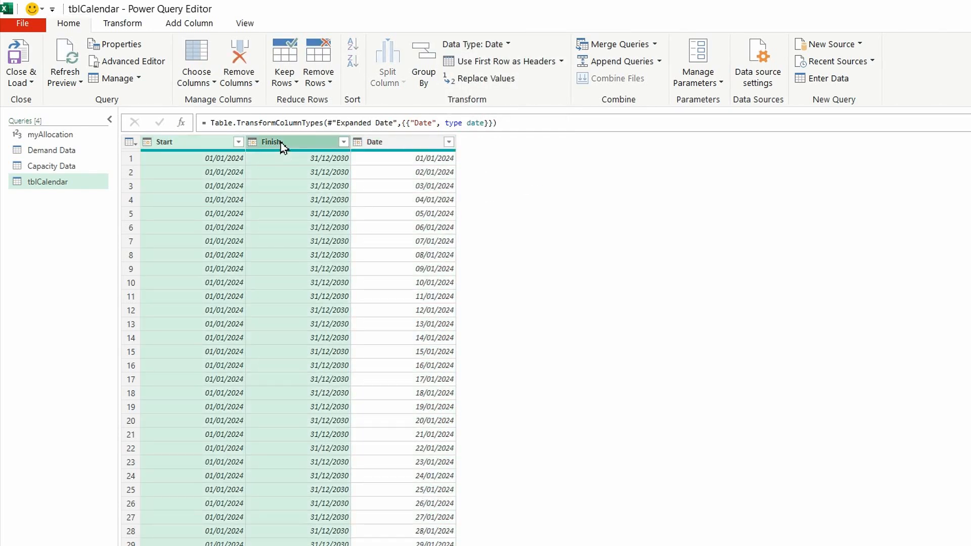
right_click(281, 143)
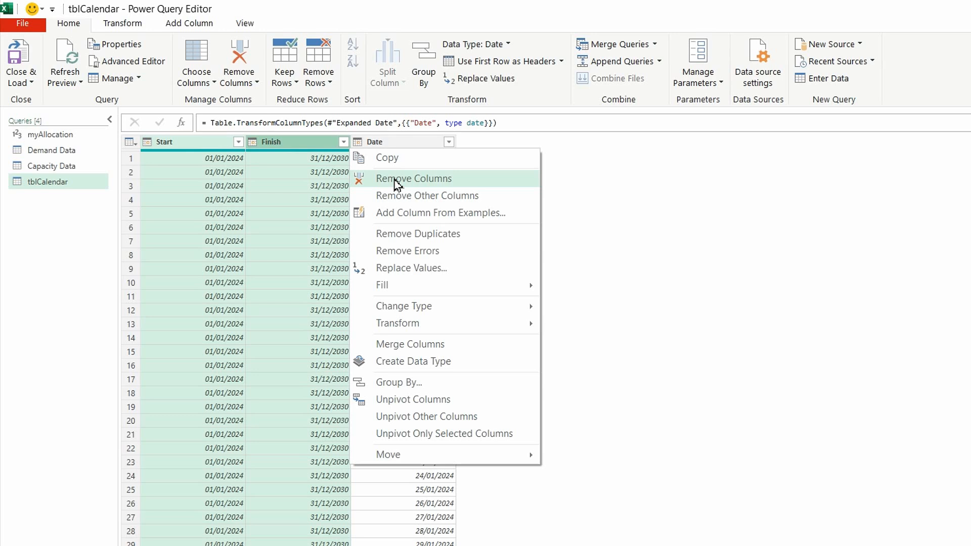
left_click(397, 179)
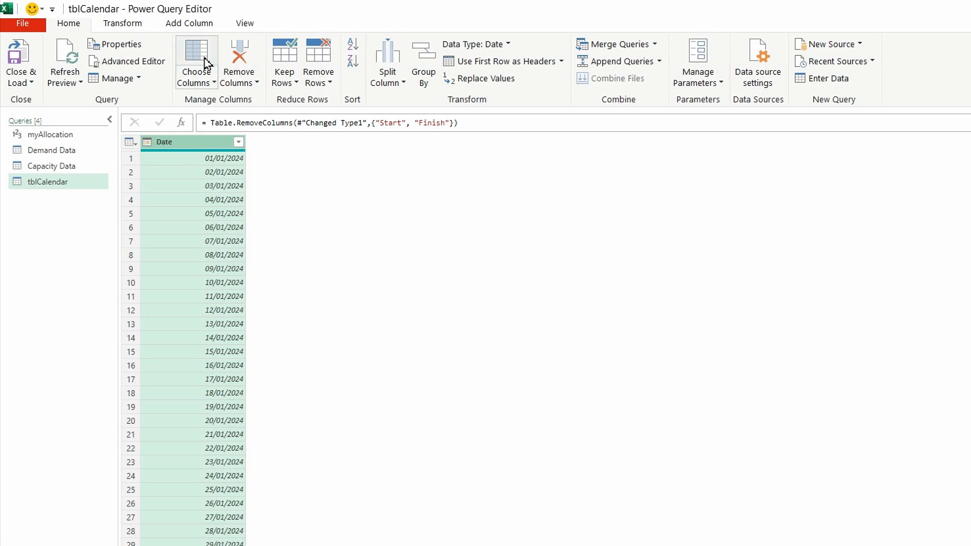
- Add a column with the name of the day derived from the Date column
left_click(178, 27)
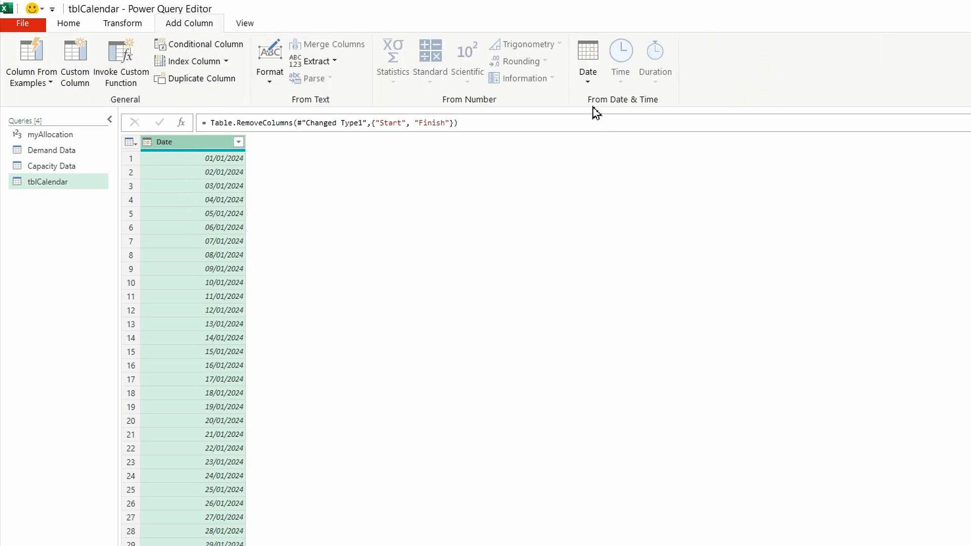
left_click(588, 75)
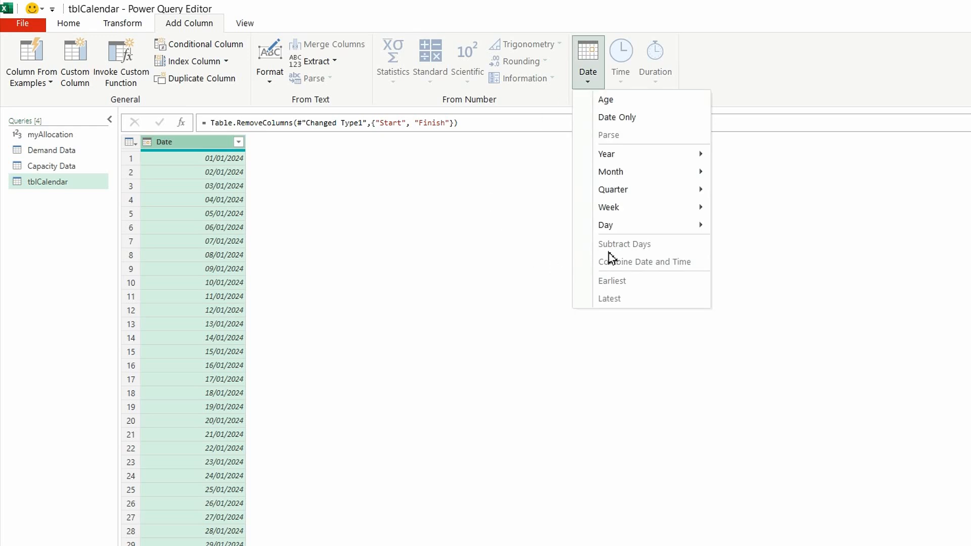
mouse_move(636, 228)
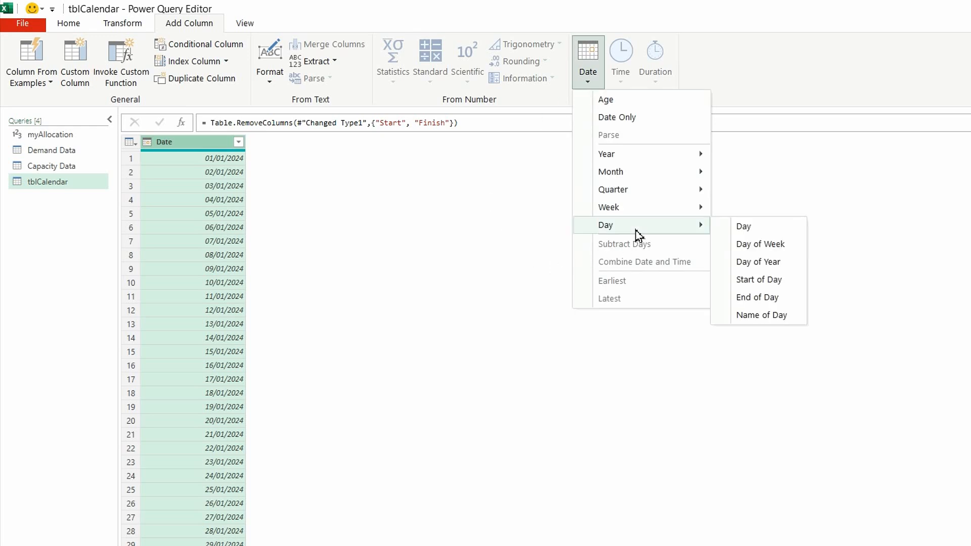
left_click(763, 315)
- Filter Saturday and Sunday out of the Day Name column and remove that helper column from the query
left_click(345, 144)
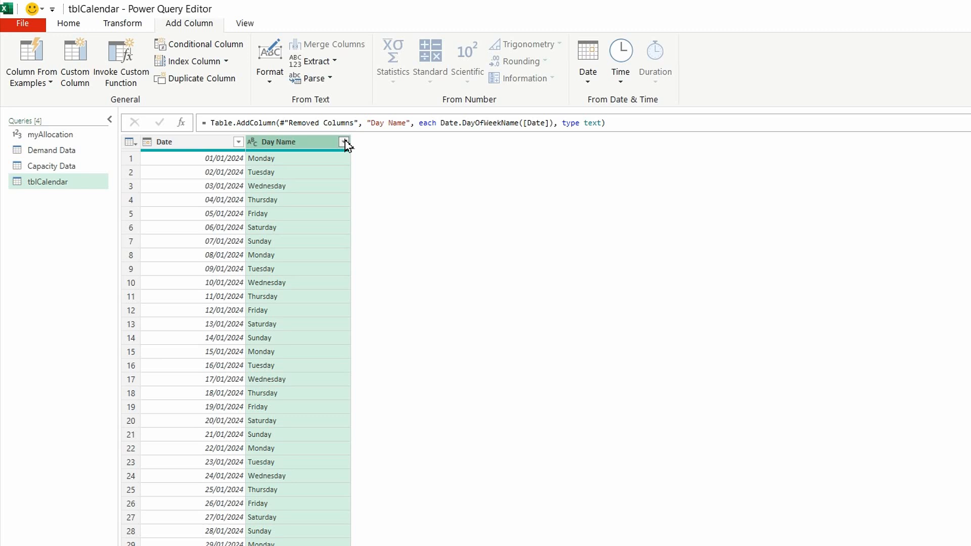
left_click(158, 319)
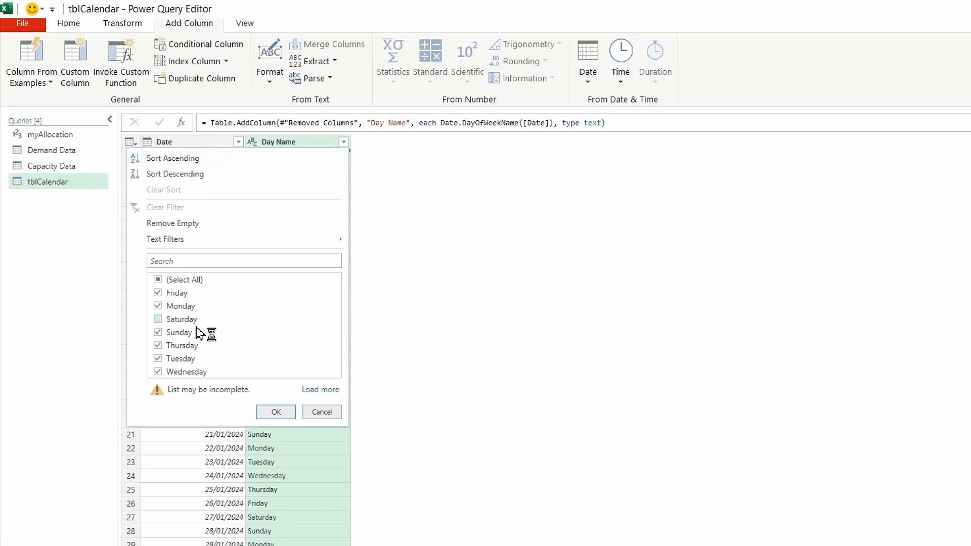
left_click(158, 332)
left_click(276, 413)
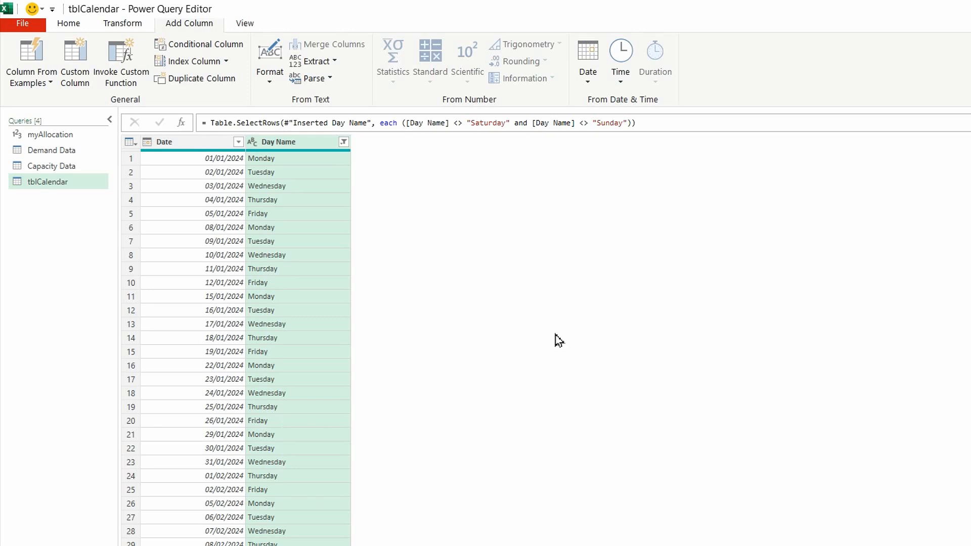
right_click(300, 147)
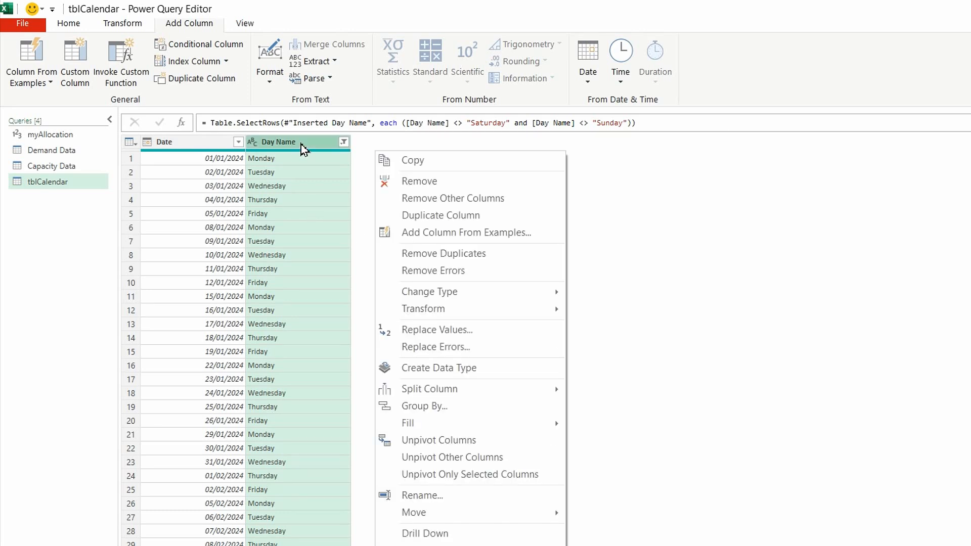
left_click(405, 187)
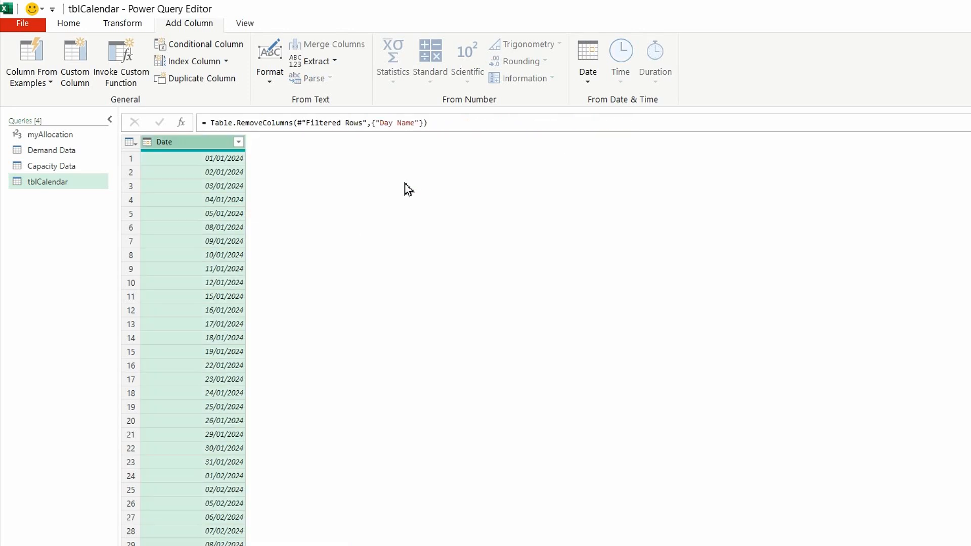
- Rename the tblCalendar query as Calendar
left_click(74, 26)
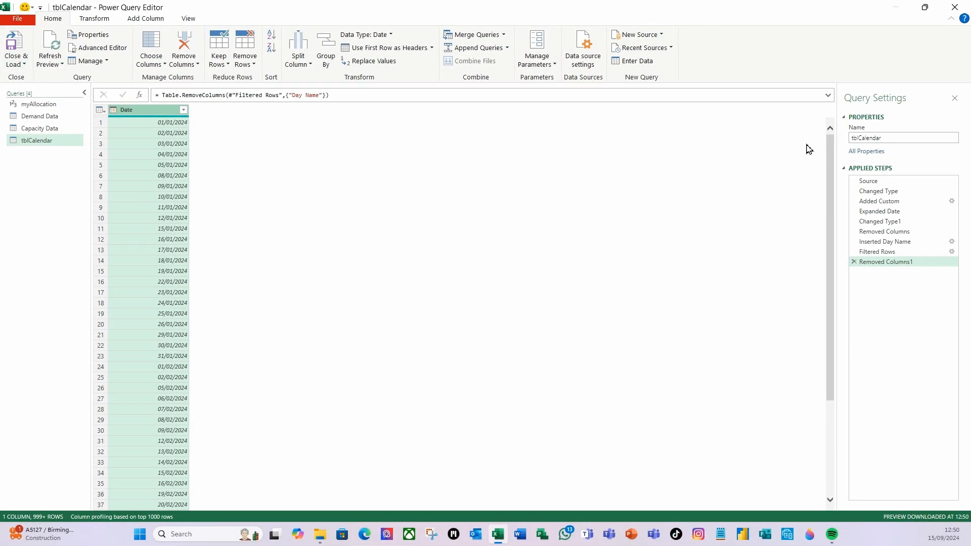
left_click(888, 141)
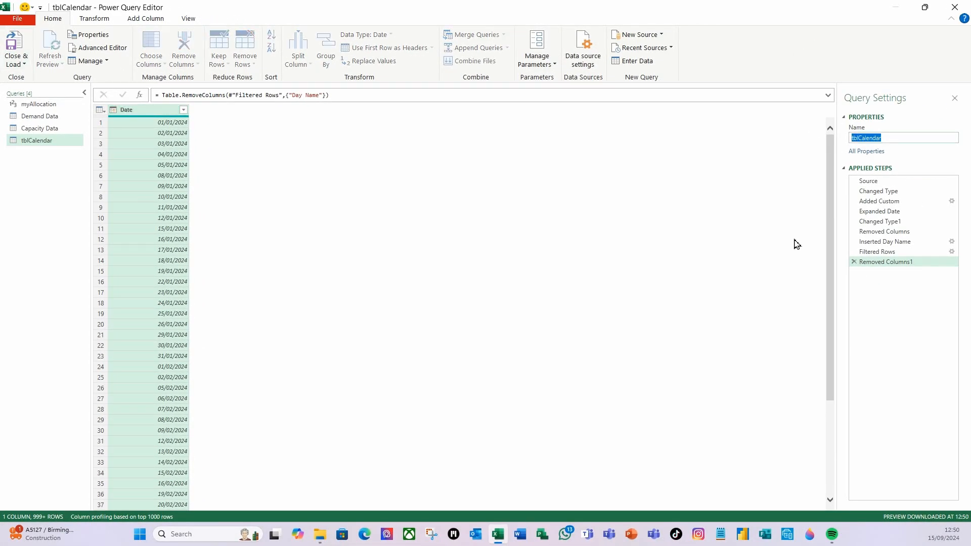
type("C")
key("Return")
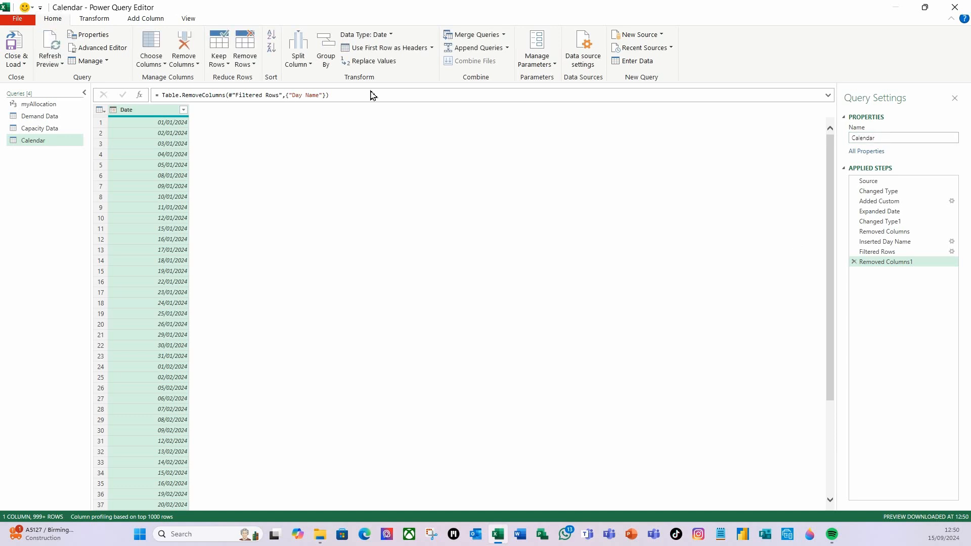
- Close and load the Calendar query as a connection only, adding it to the data model
left_click(22, 67)
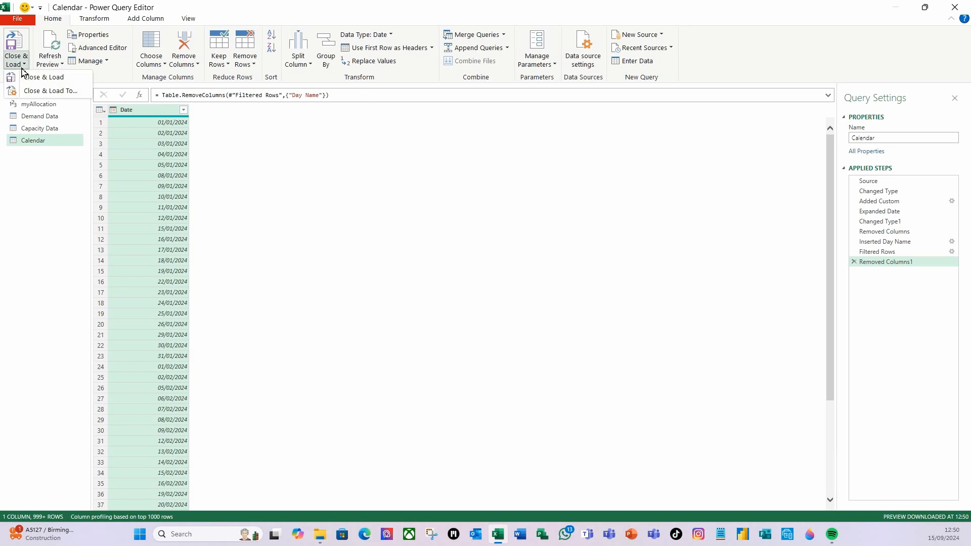
left_click(59, 91)
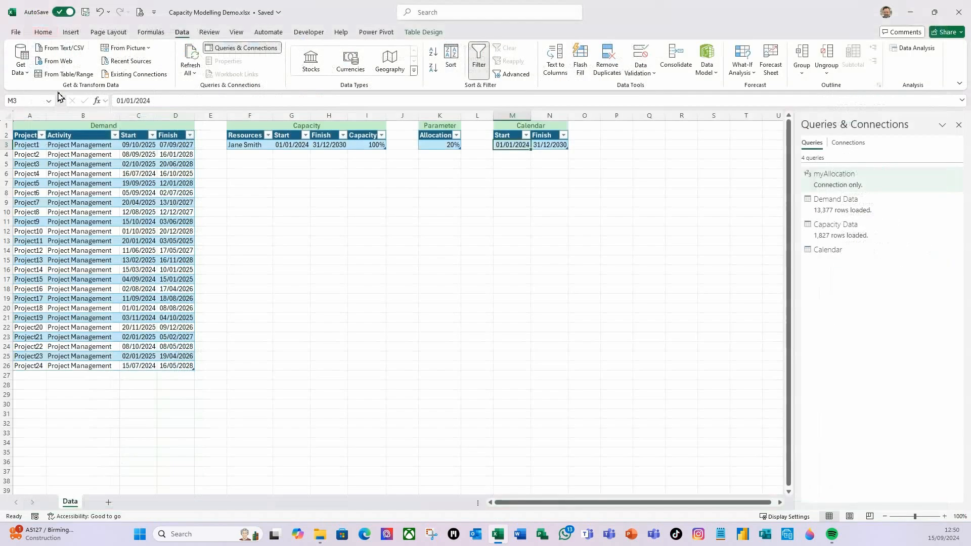
left_click(301, 181)
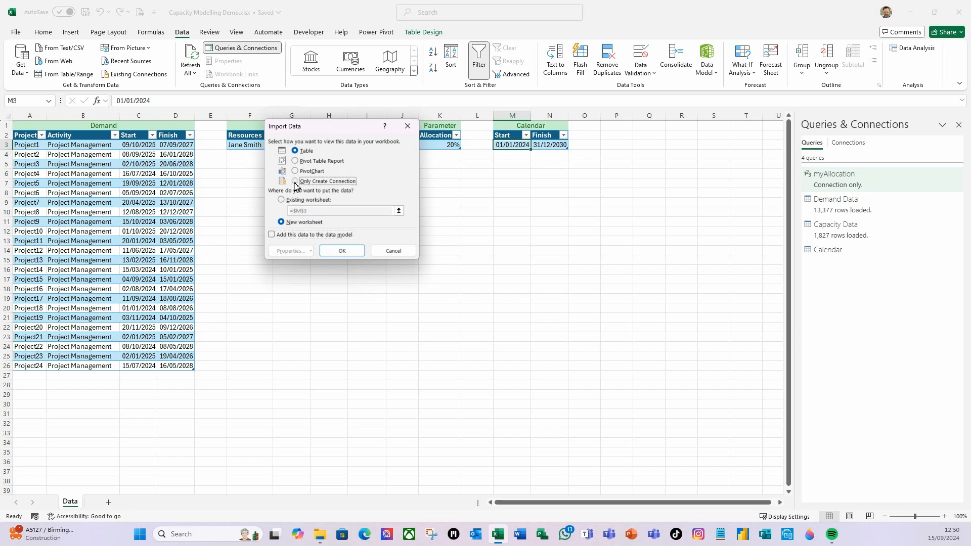
left_click(272, 235)
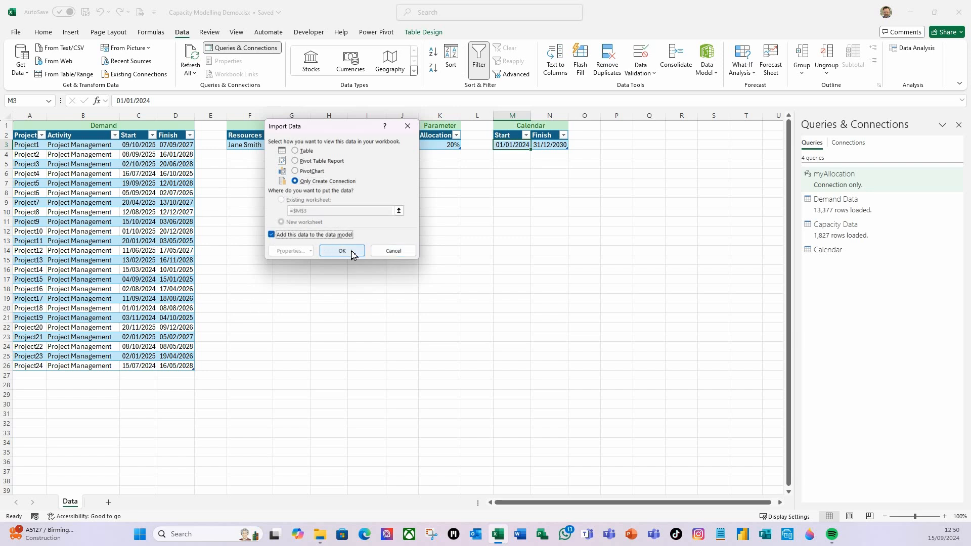
left_click(341, 251)
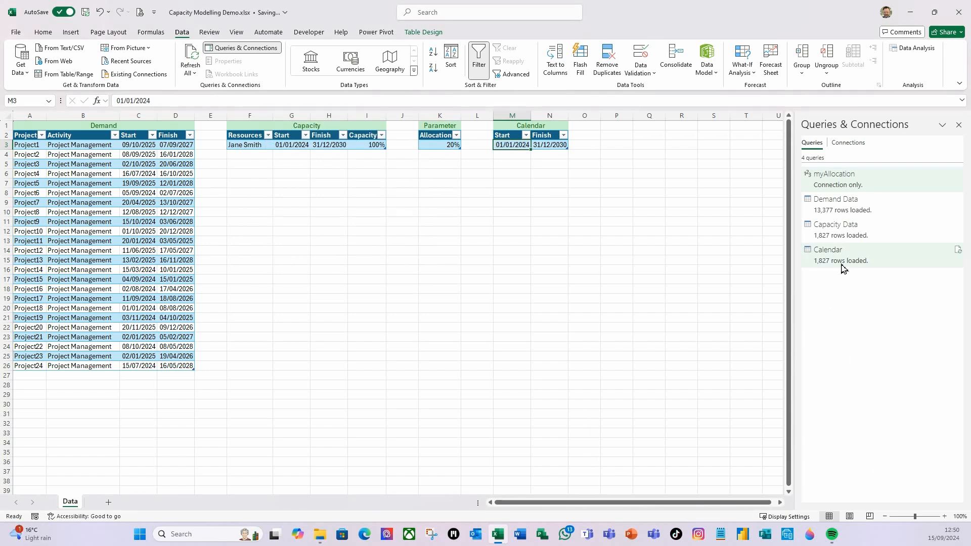
- Bring up the available actions for the Demand Data query among the workbook queries
mouse_move(841, 268)
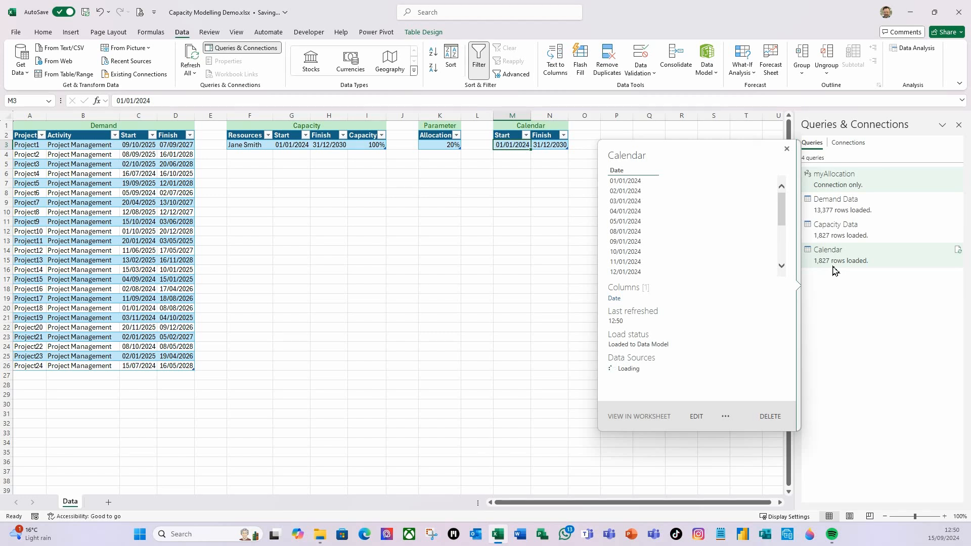
mouse_move(865, 245)
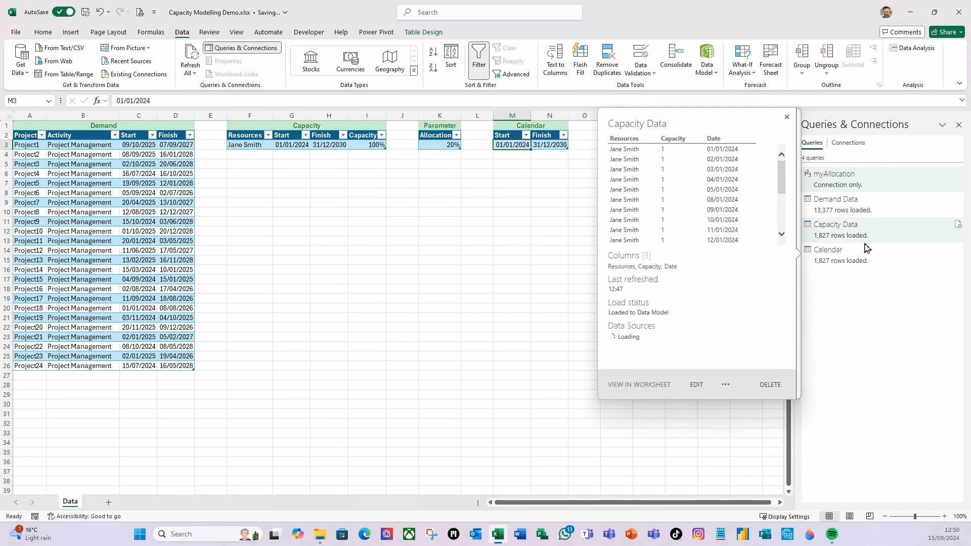
right_click(845, 211)
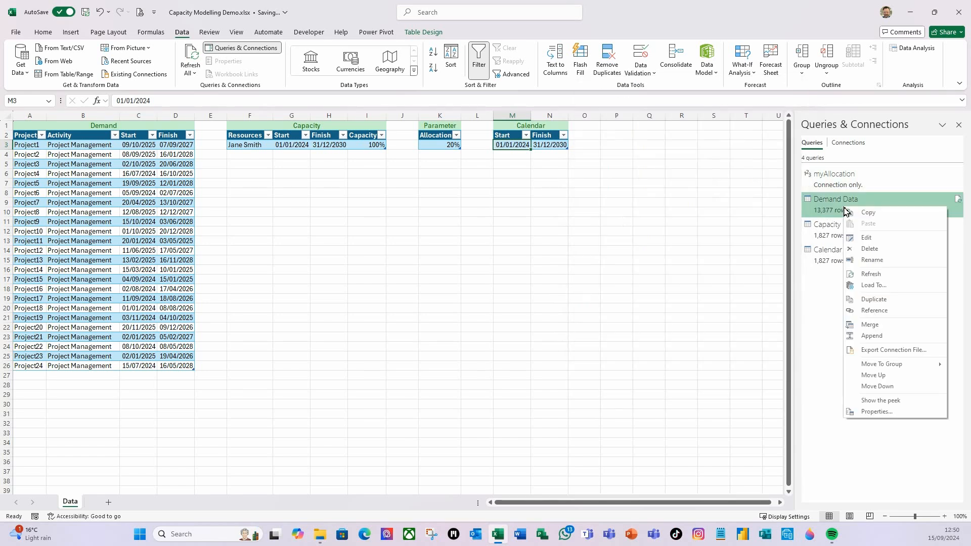
- Open the Demand Data query for editing, check the Demand column's data type, and close the editor
left_click(909, 237)
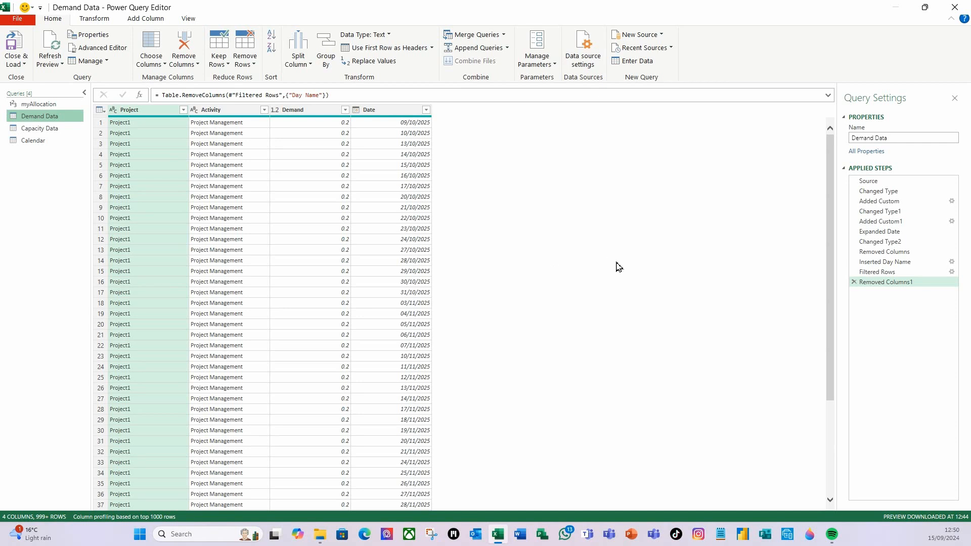
left_click(303, 116)
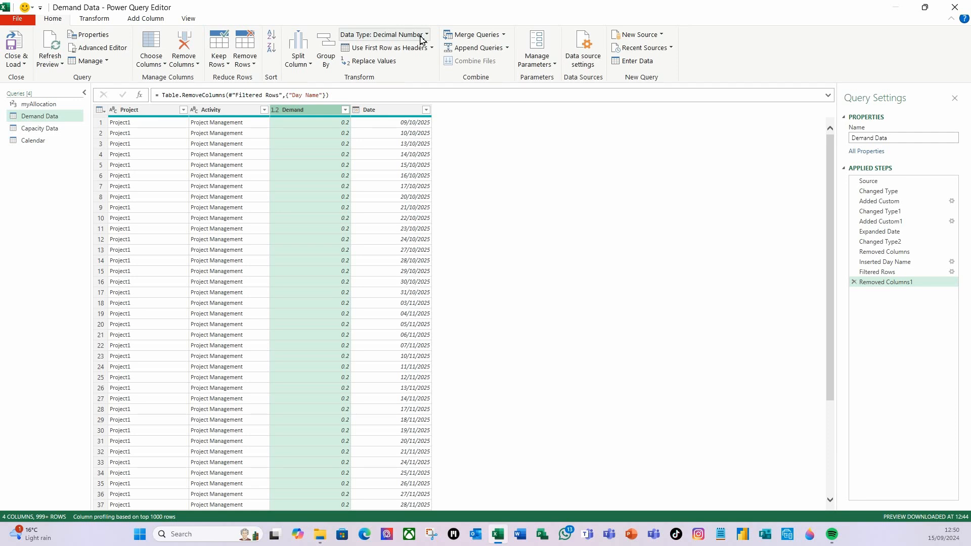
left_click(957, 9)
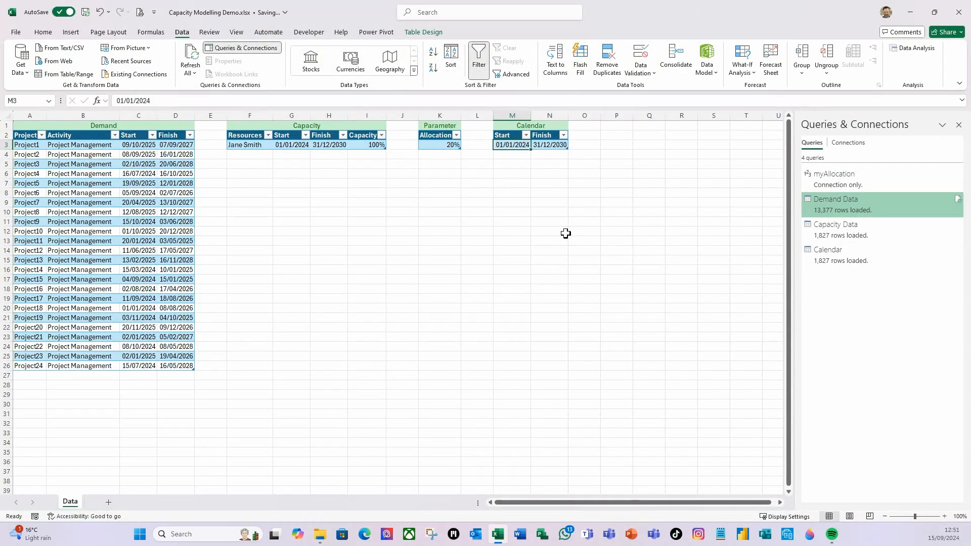
- Close the Queries & Connections pane so that only the Data worksheet is displayed
left_click(958, 124)
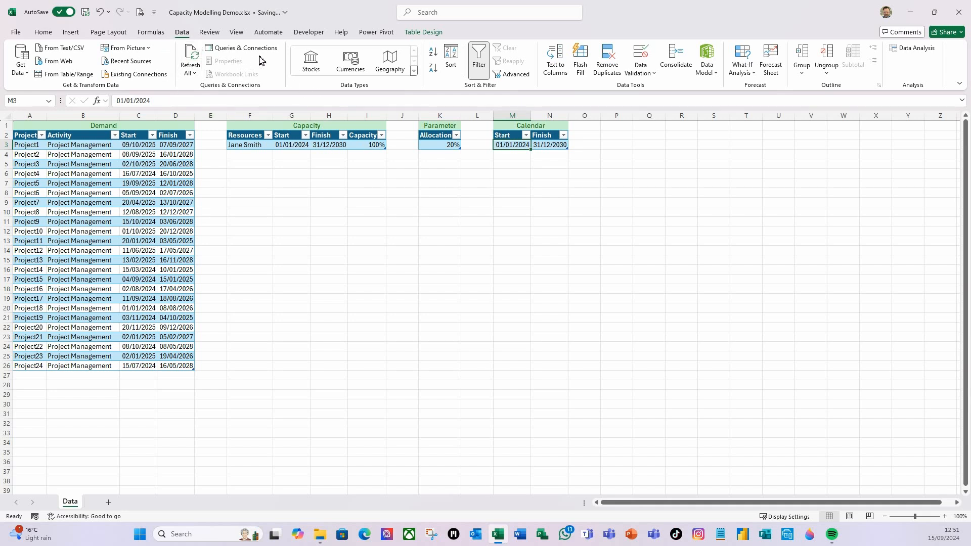
left_click(238, 50)
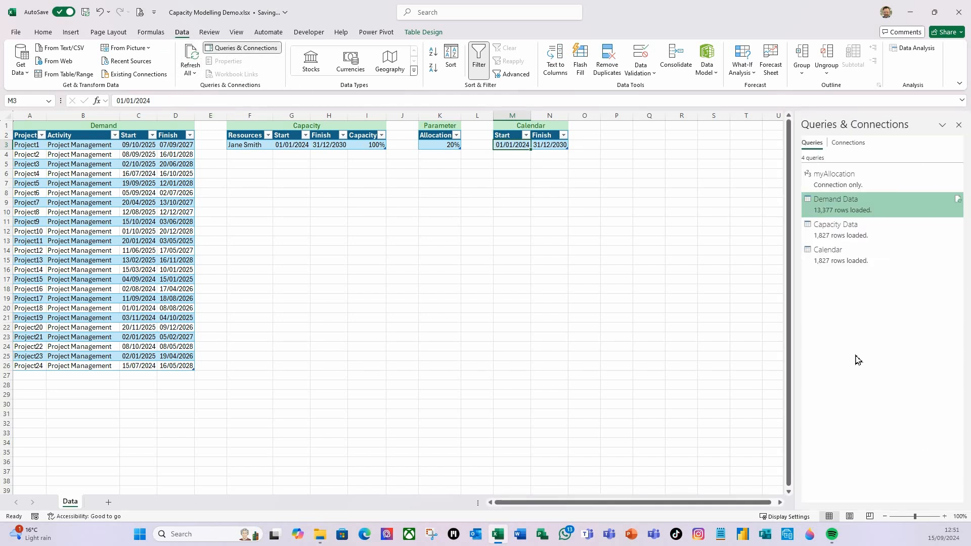
left_click(958, 124)
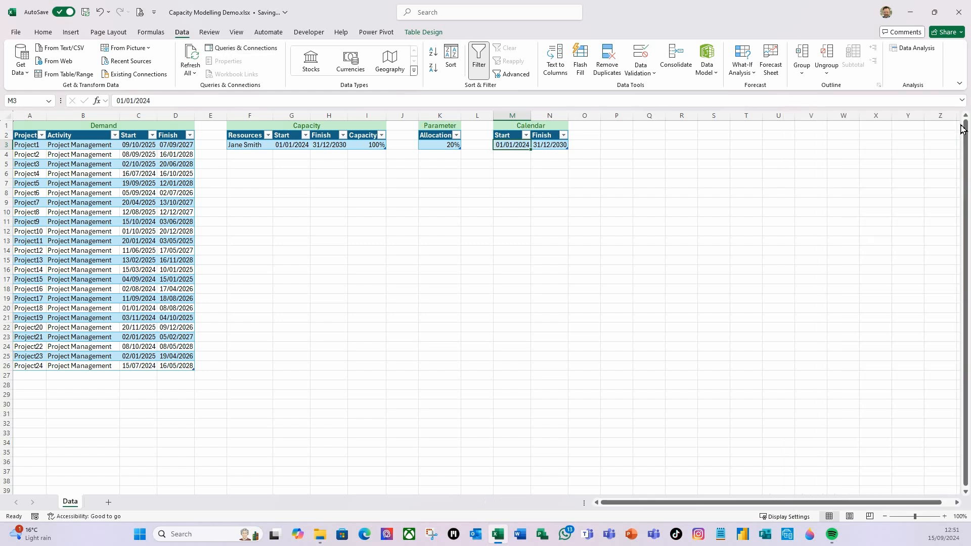
left_click(364, 221)
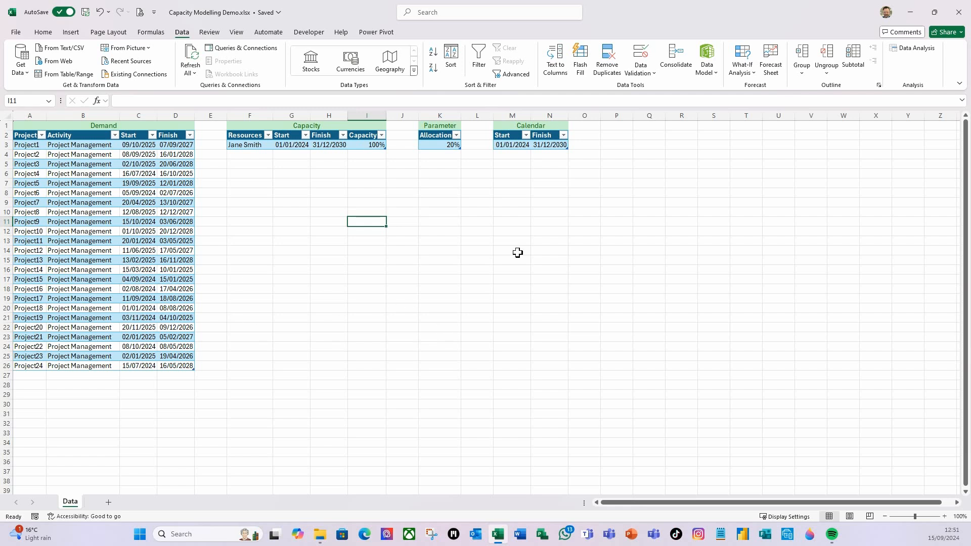
- Open the workbook's data model in Power Pivot and widen the Capacity and Date columns of the Capacity Data table
left_click(377, 33)
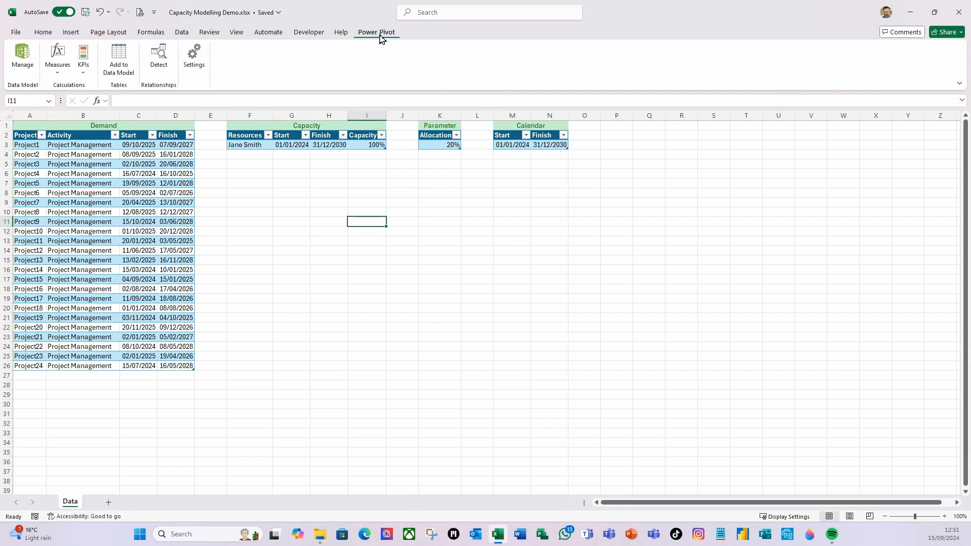
left_click(25, 61)
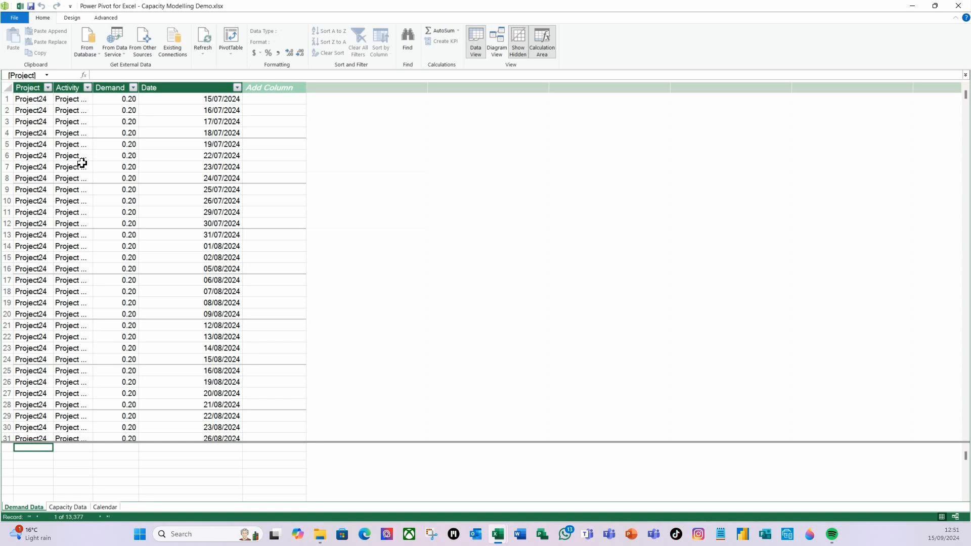
left_click(71, 507)
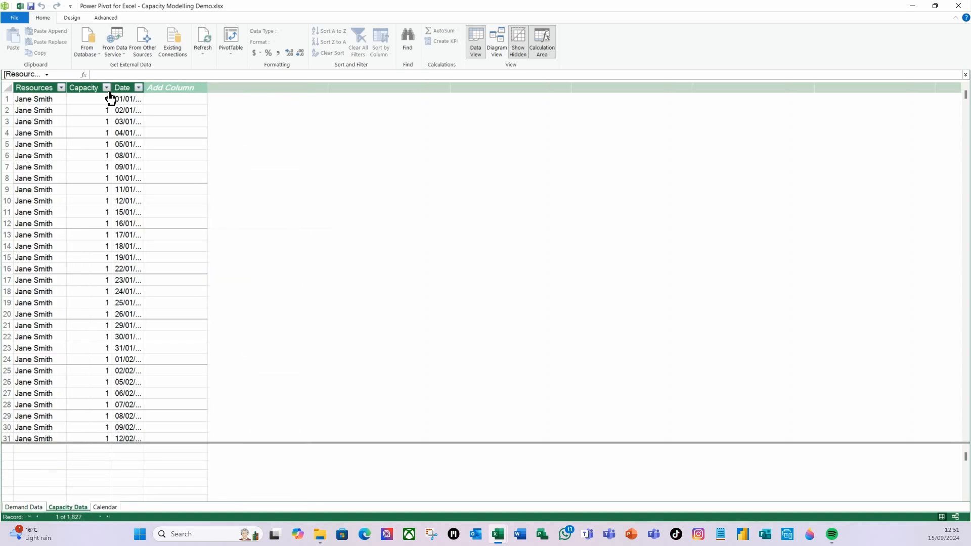
left_click_drag(112, 88, 246, 90)
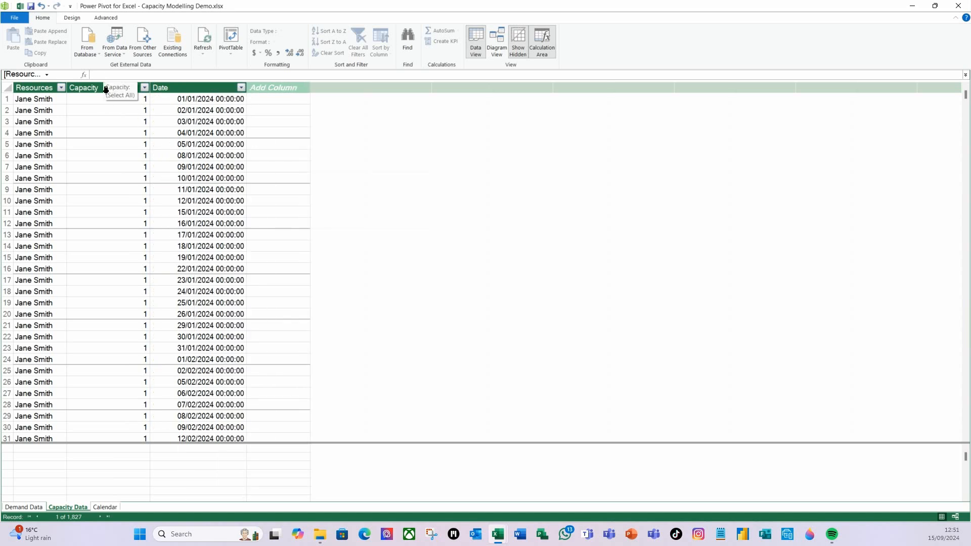
- In the Capacity Data table, format the Capacity column as Decimal Number and the Date column as *14/03/2001
left_click(105, 90)
left_click(292, 44)
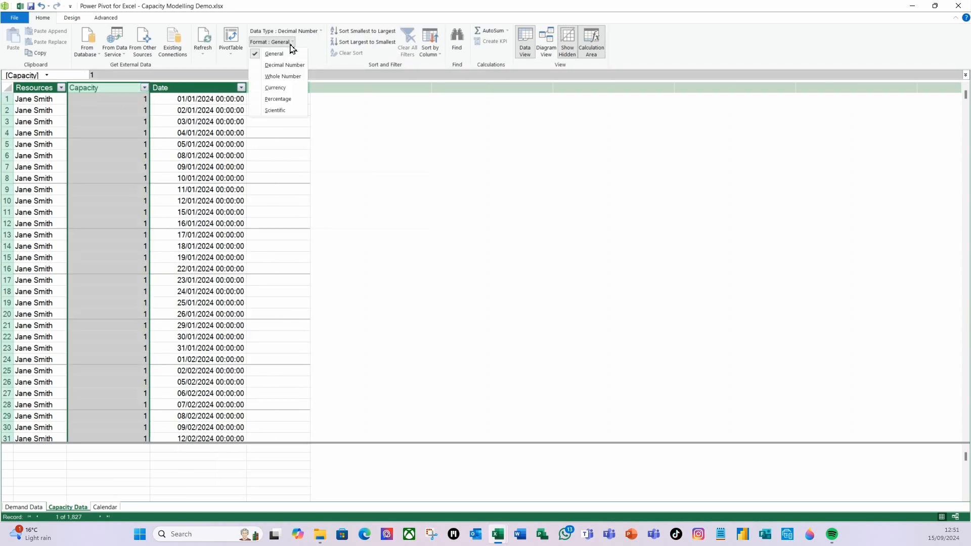
left_click(289, 65)
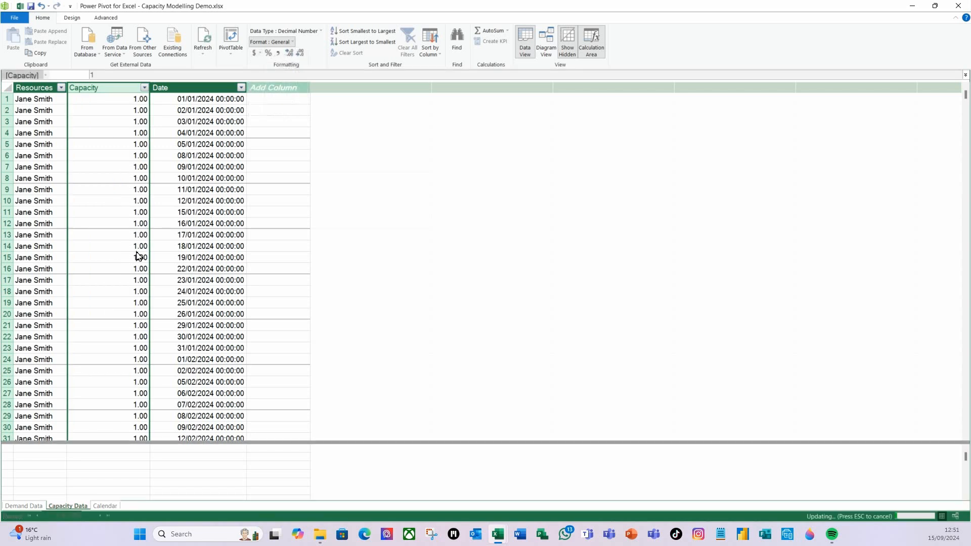
left_click(186, 89)
left_click(323, 42)
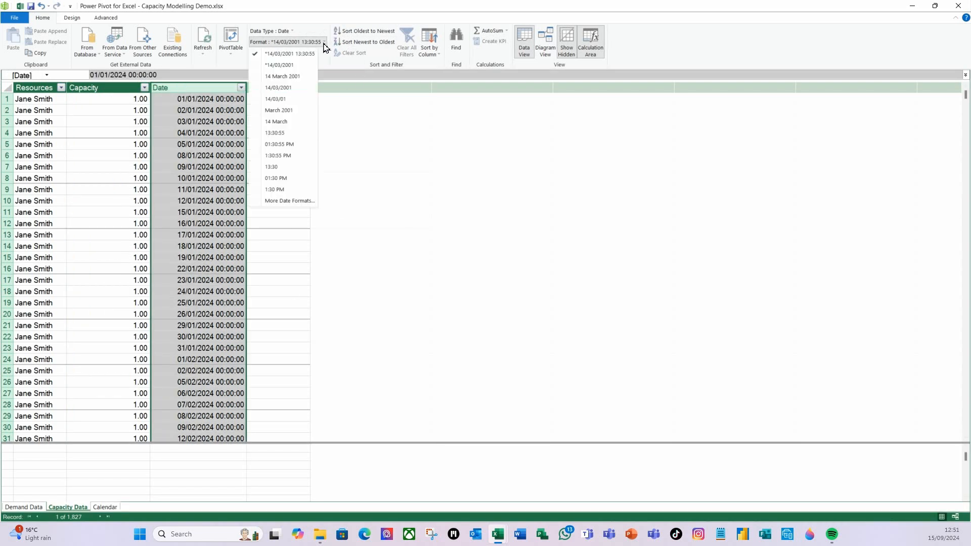
left_click(283, 65)
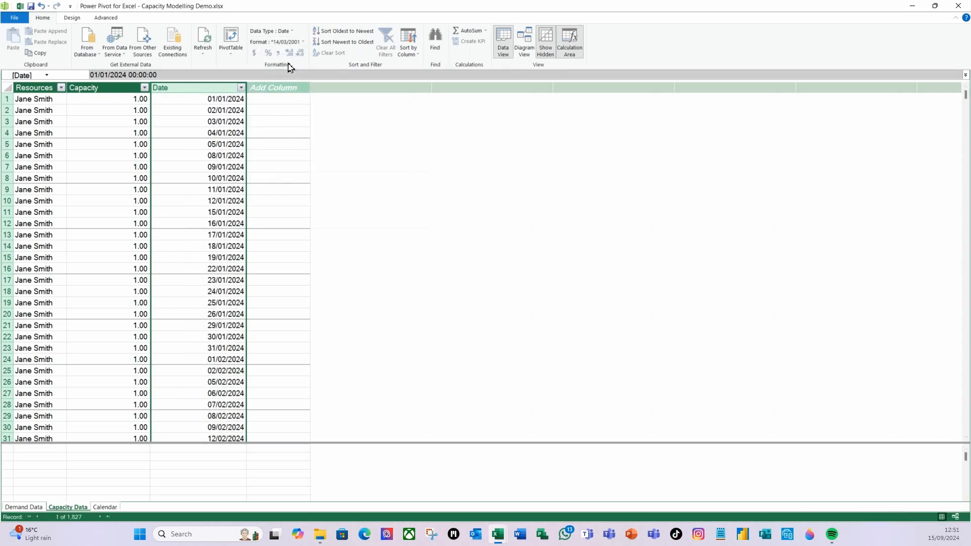
- In the Calendar table, widen the Date column and format it as *14/03/2001 without the time
left_click(109, 508)
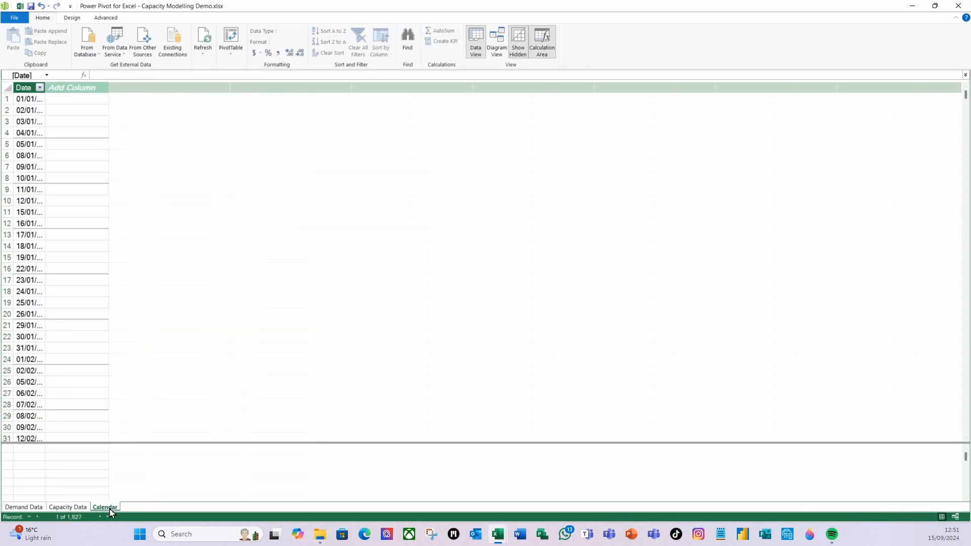
left_click_drag(45, 90, 123, 104)
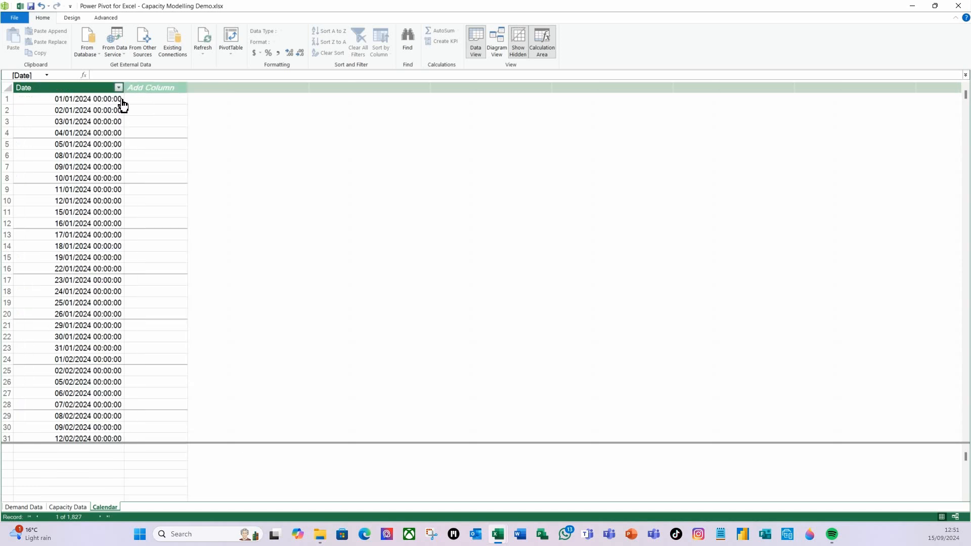
left_click(81, 89)
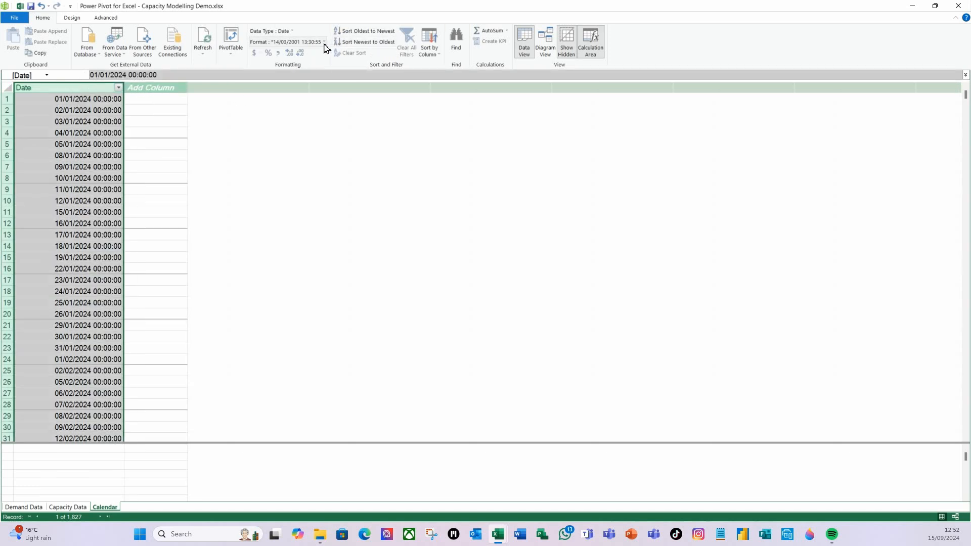
left_click(322, 42)
left_click(278, 67)
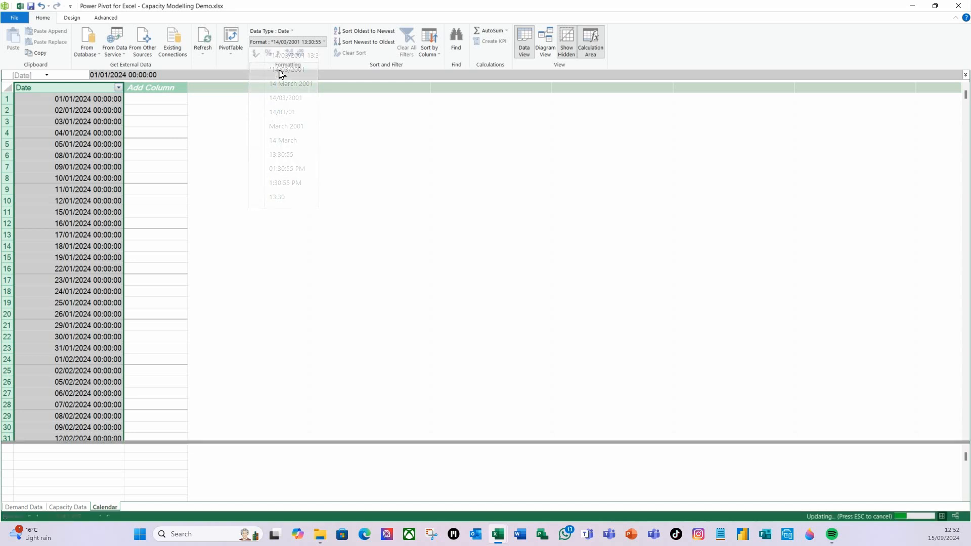
- Review the Capacity Data, Demand Data and Calendar tables to check their column formatting
left_click(68, 507)
left_click(26, 507)
left_click(61, 507)
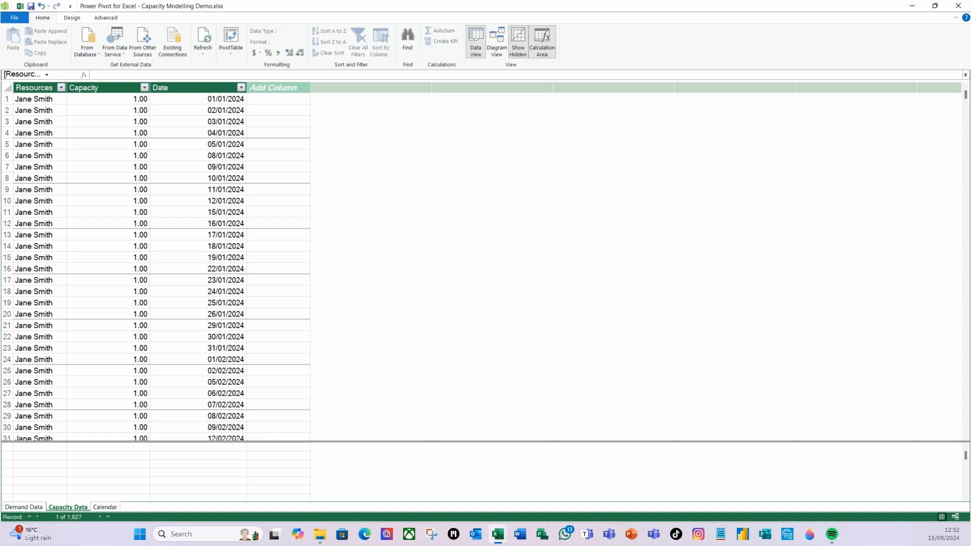
left_click(105, 507)
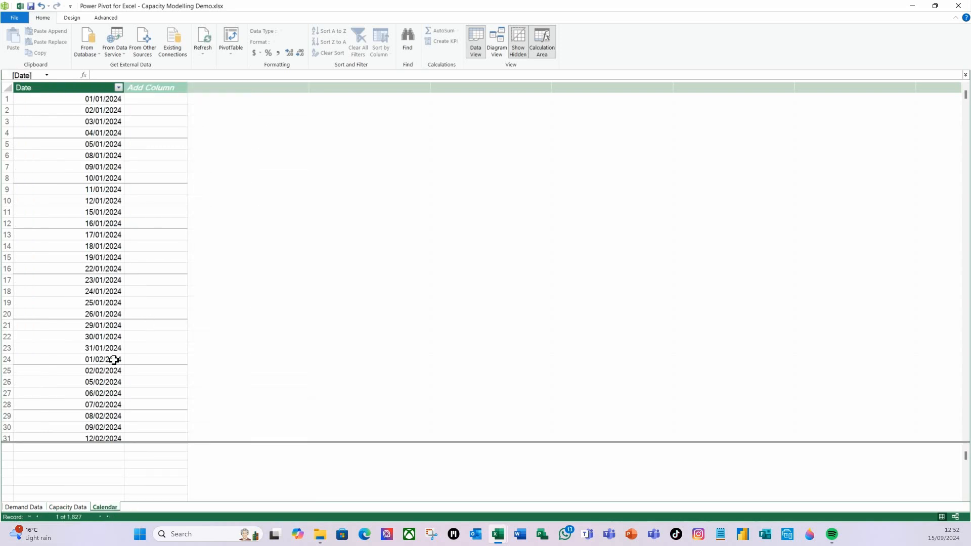
- Show the model as a diagram and arrange Demand Data and Capacity Data below and on either side of Calendar
left_click(497, 50)
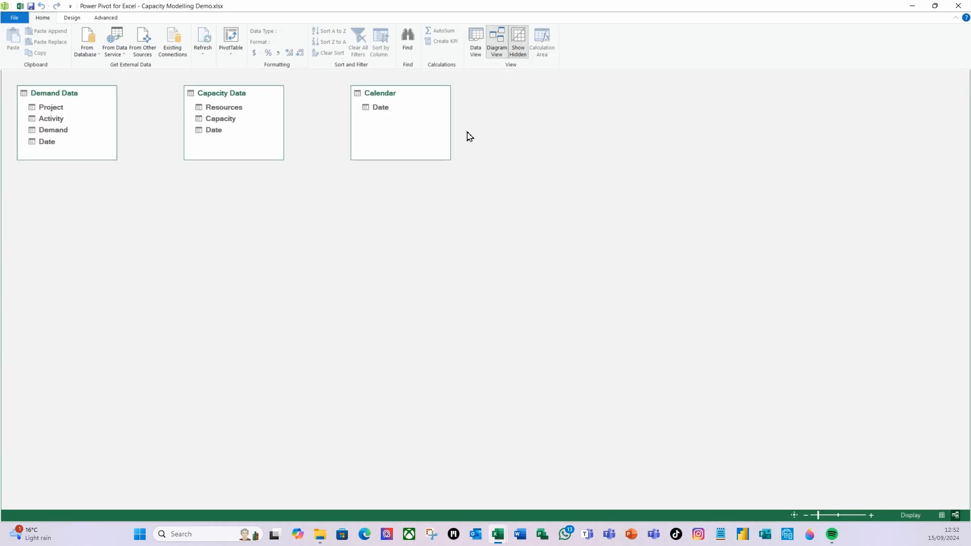
left_click_drag(241, 86, 308, 119)
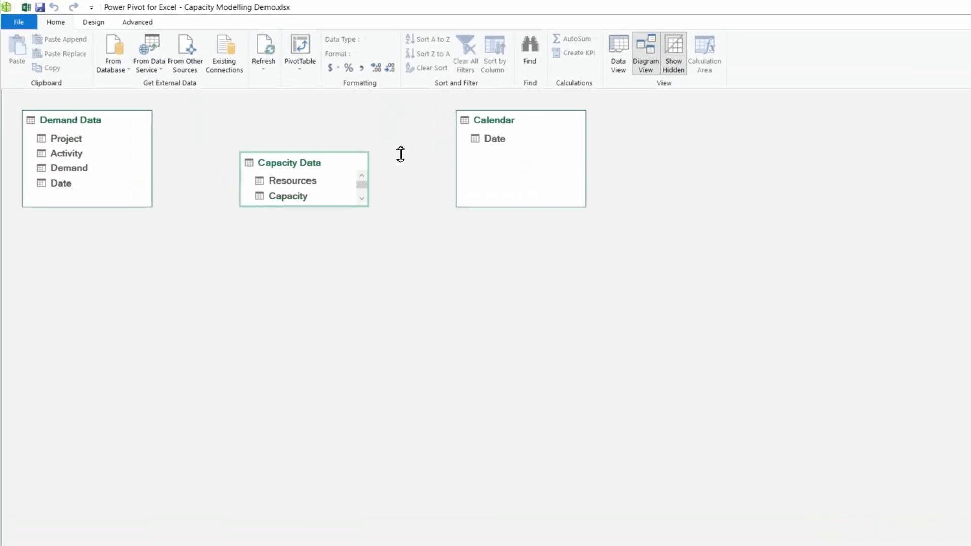
left_click_drag(400, 154, 371, 93)
left_click_drag(340, 134, 678, 314)
left_click_drag(87, 124, 305, 296)
left_click_drag(657, 312, 764, 304)
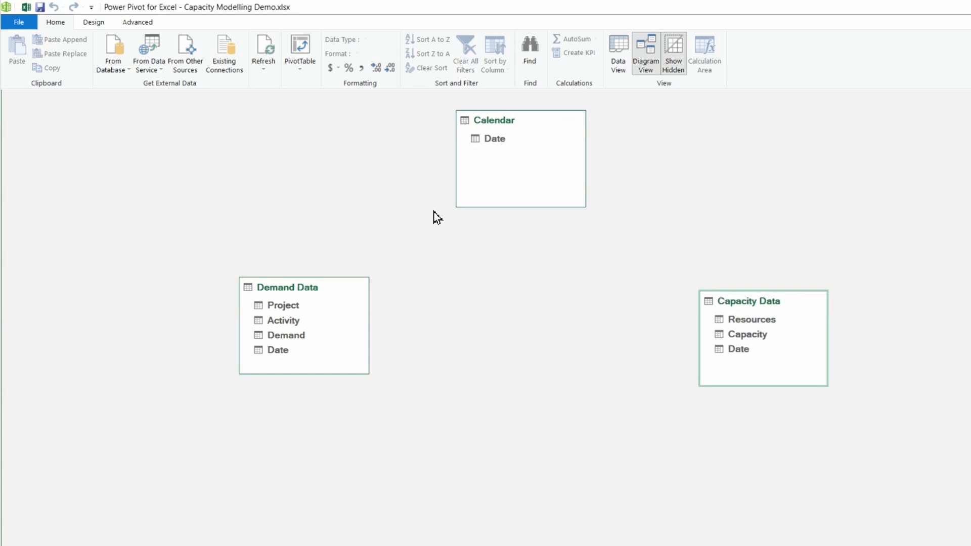
- Create a relationship from the Calendar table's Date field to the Demand Data table's Date field
left_click(493, 144)
left_click_drag(492, 142, 275, 357)
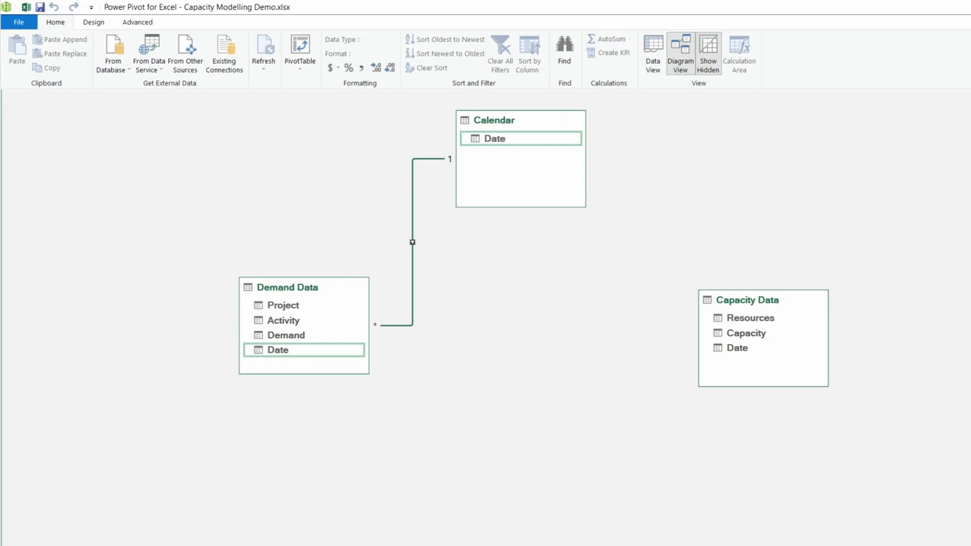
- Try relating Calendar's Date field to Capacity Data's Date field, and delete that relationship
left_click_drag(507, 147, 735, 351)
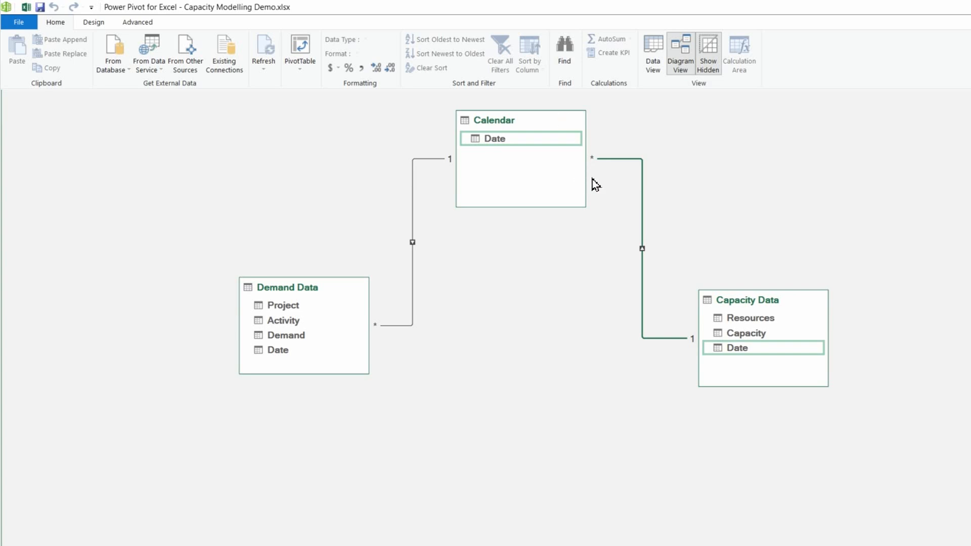
right_click(646, 324)
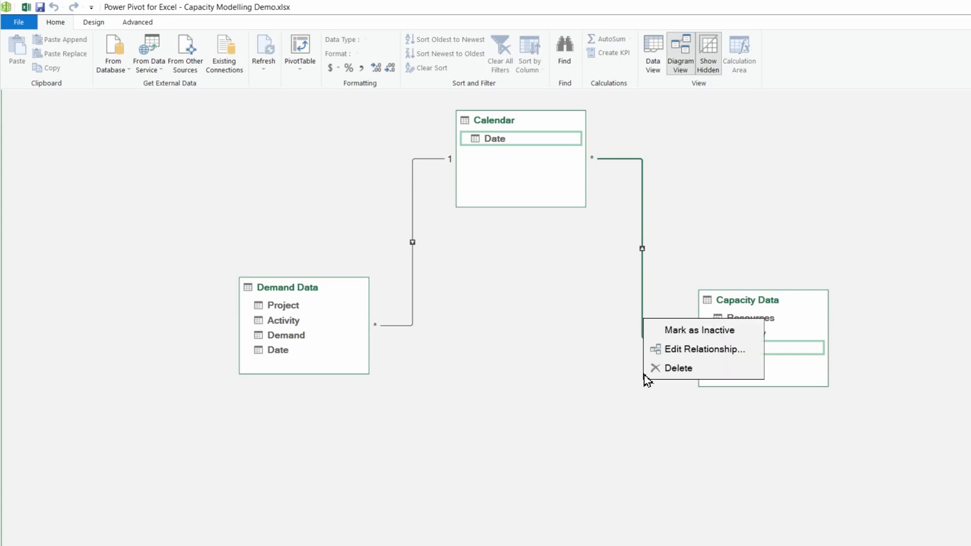
left_click(674, 367)
left_click(596, 361)
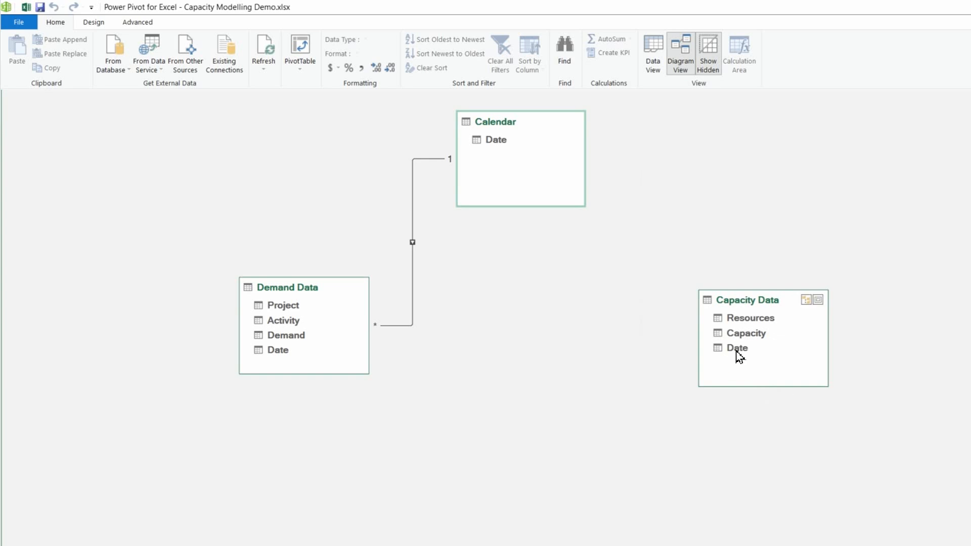
- Create a relationship from the Capacity Data table's Date field to the Calendar table's Date field
left_click_drag(738, 353, 500, 140)
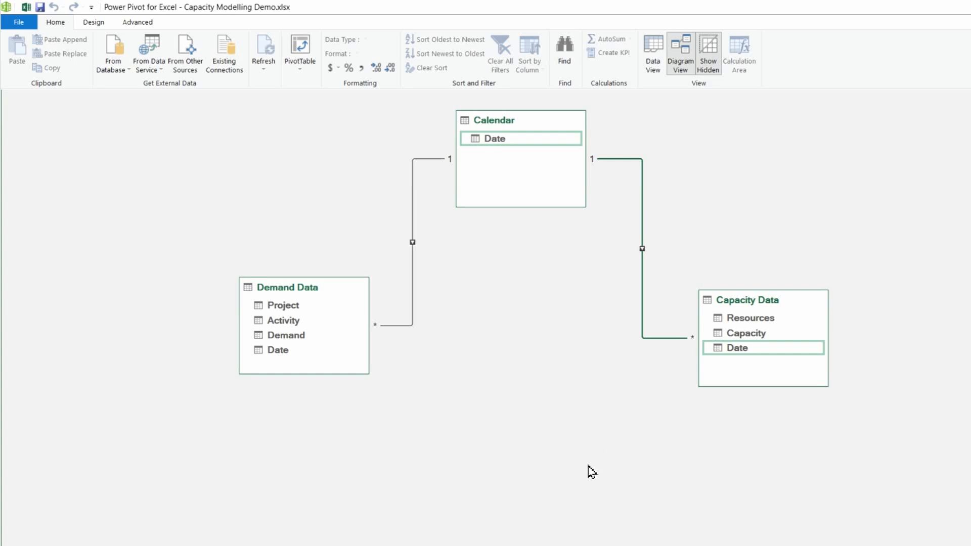
- Add a Total Demand measure under Calendar's Date column as SUM('Demand Data'[Demand]), formatted as a decimal number
left_click(653, 63)
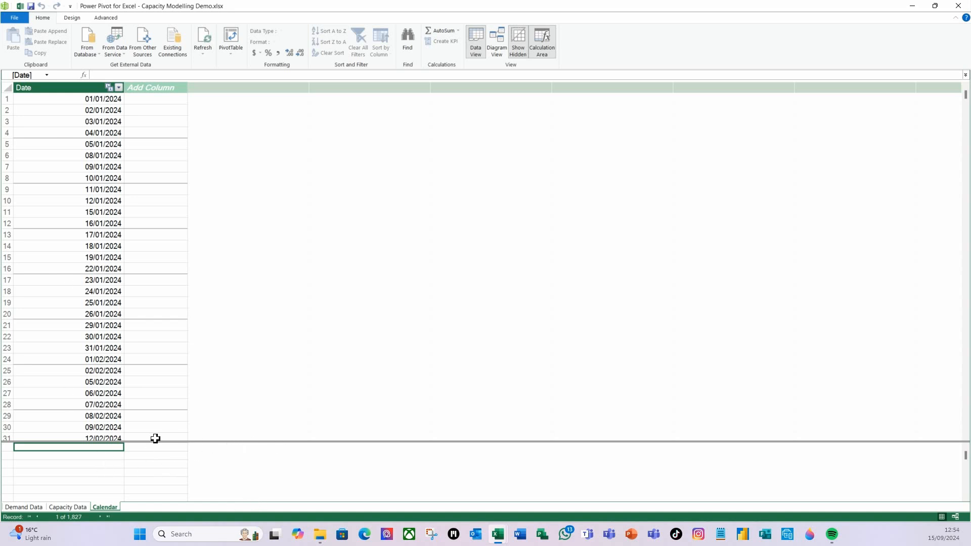
left_click(59, 462)
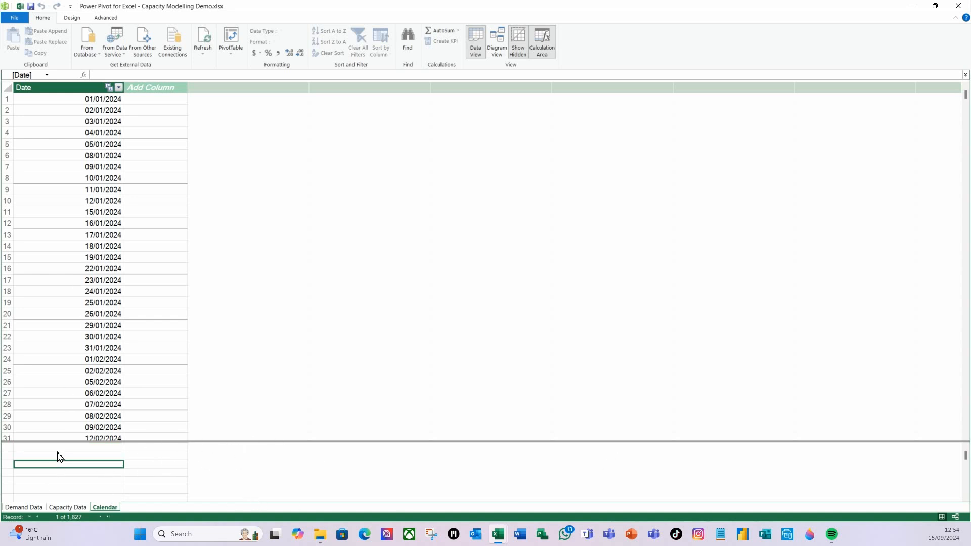
left_click(58, 449)
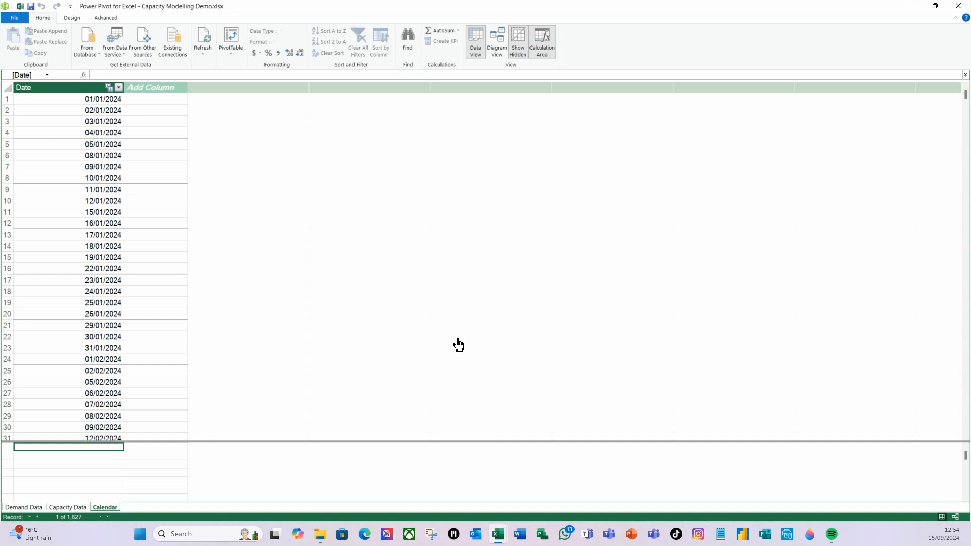
type("Total")
type(" Demand")
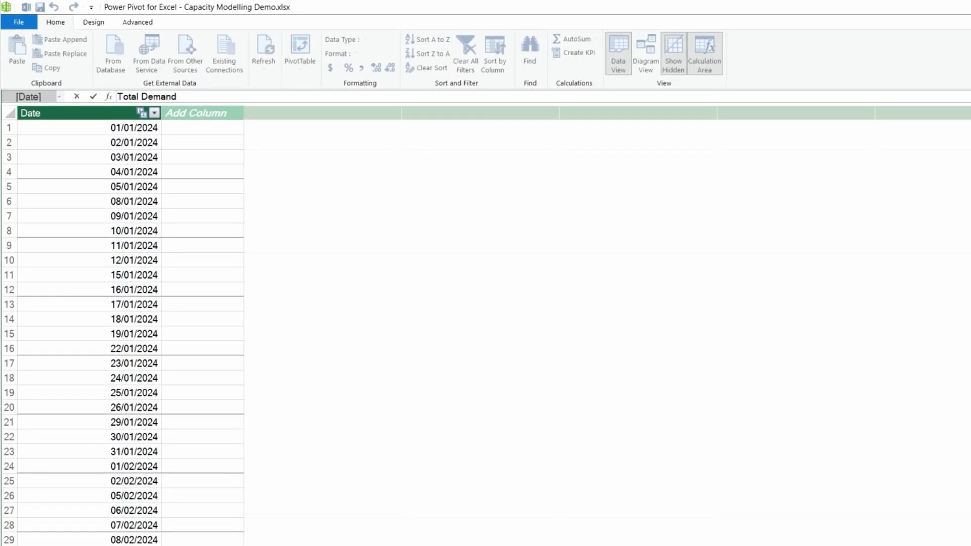
type(":=sum")
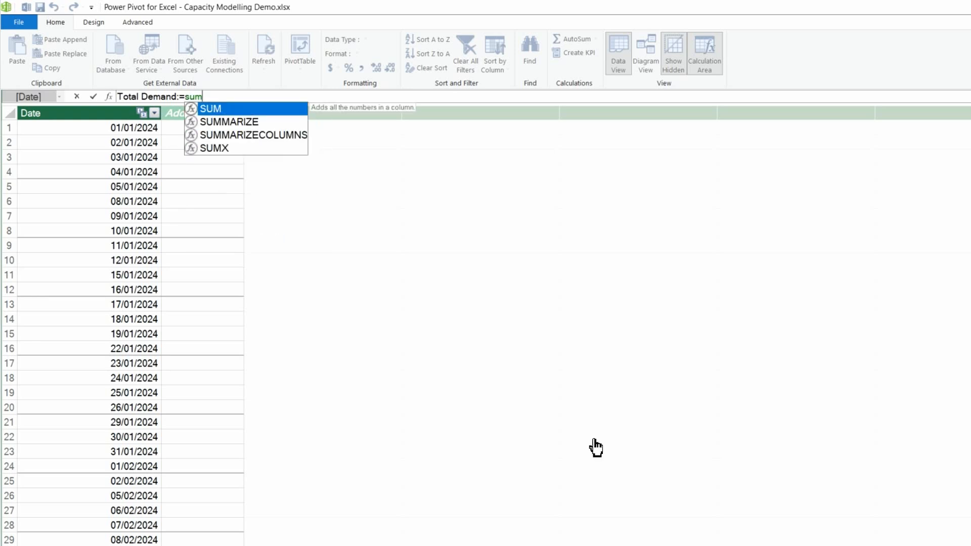
key("Tab")
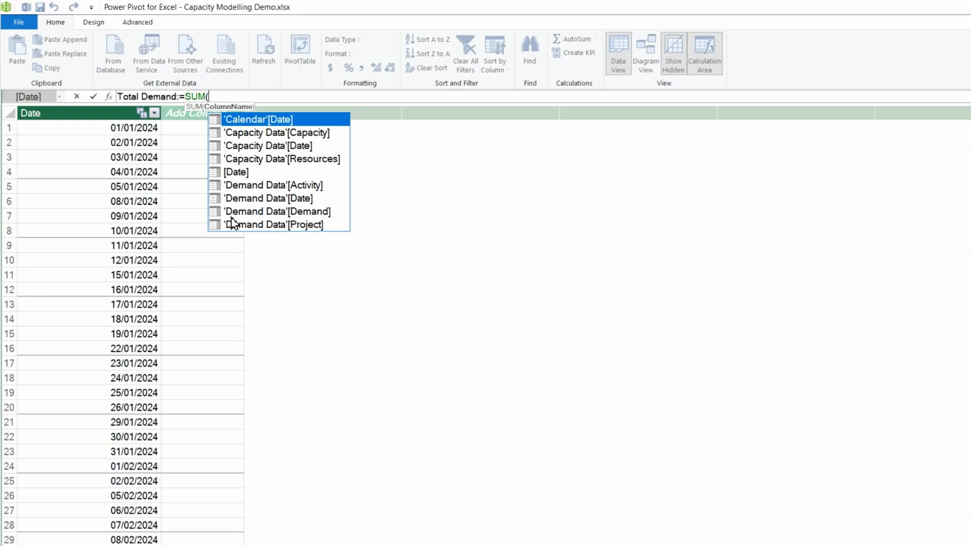
left_click(284, 212)
double_click(284, 213)
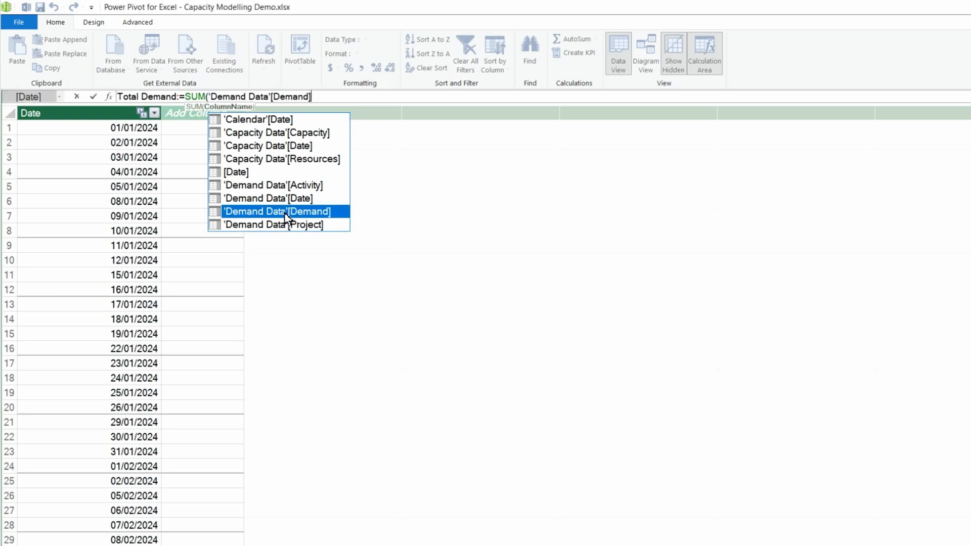
type(")")
key("Return")
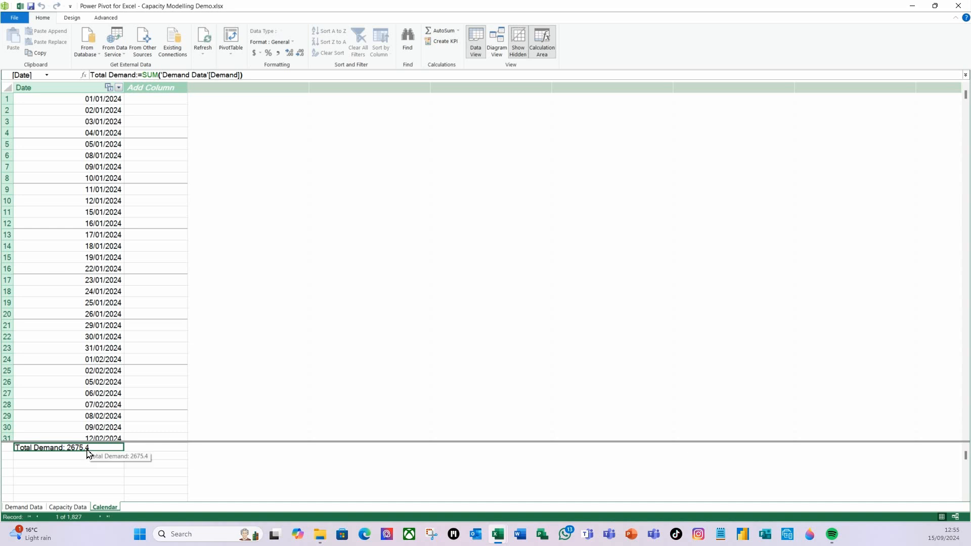
left_click(291, 42)
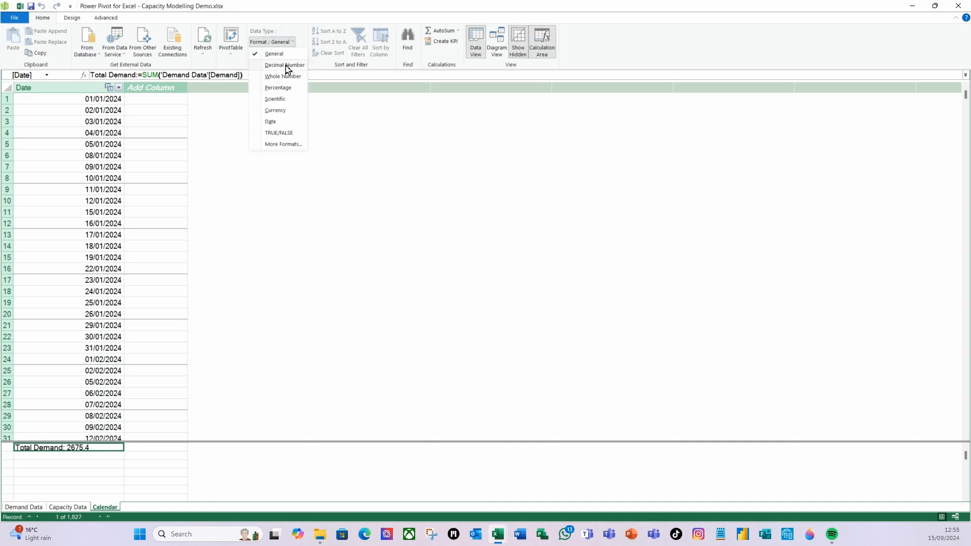
left_click(285, 65)
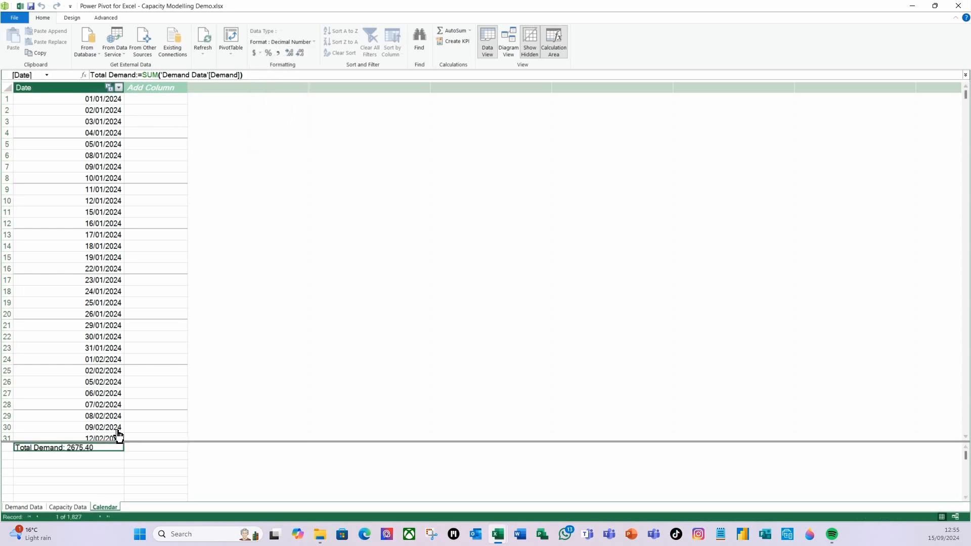
- Add a Total Capacity measure below Total Demand as SUM('Capacity Data'[Capacity]), formatted as a decimal number
left_click(34, 457)
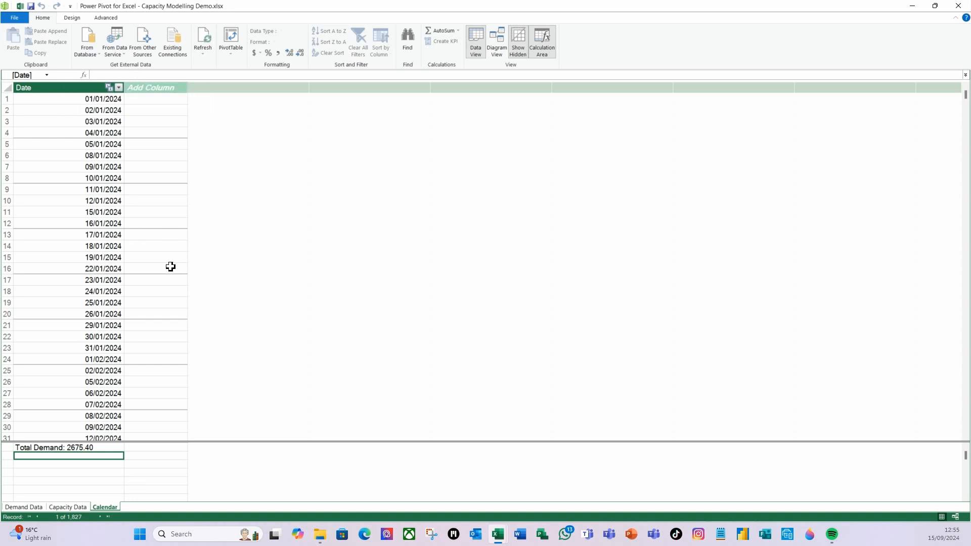
type("Total")
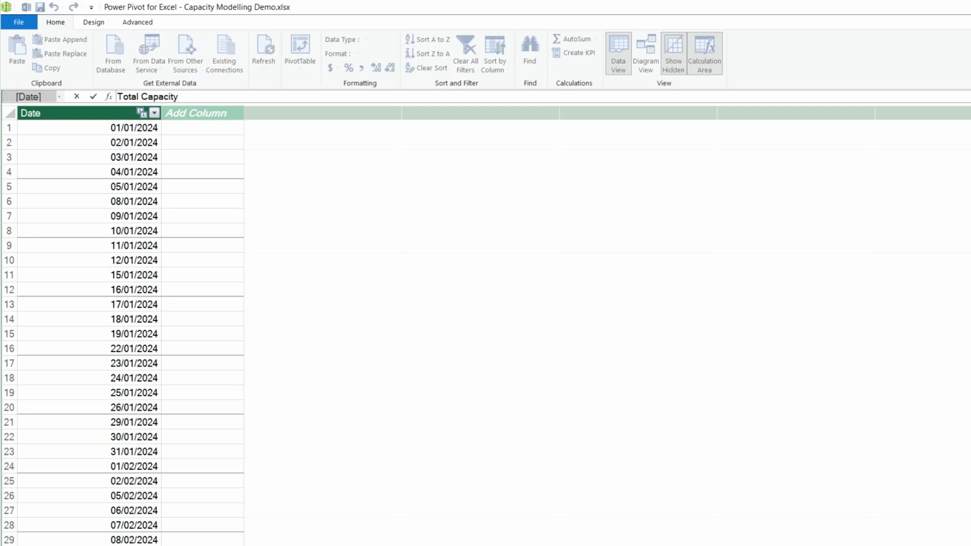
type("Capacity:=sum(")
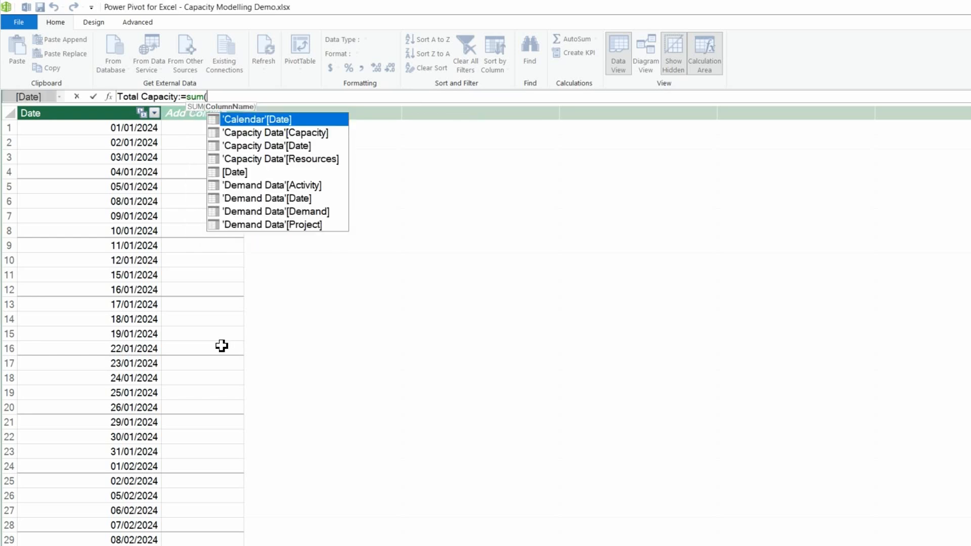
double_click(300, 134)
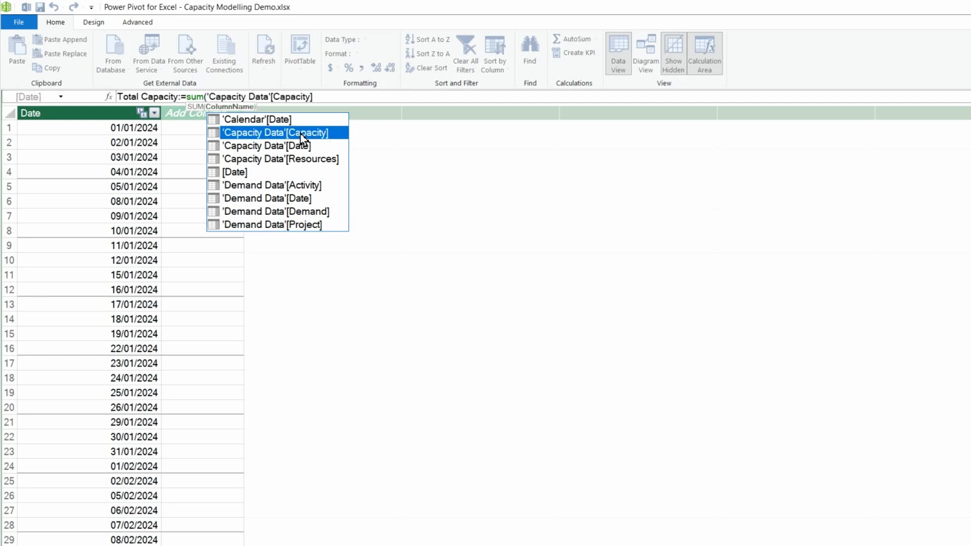
type(")")
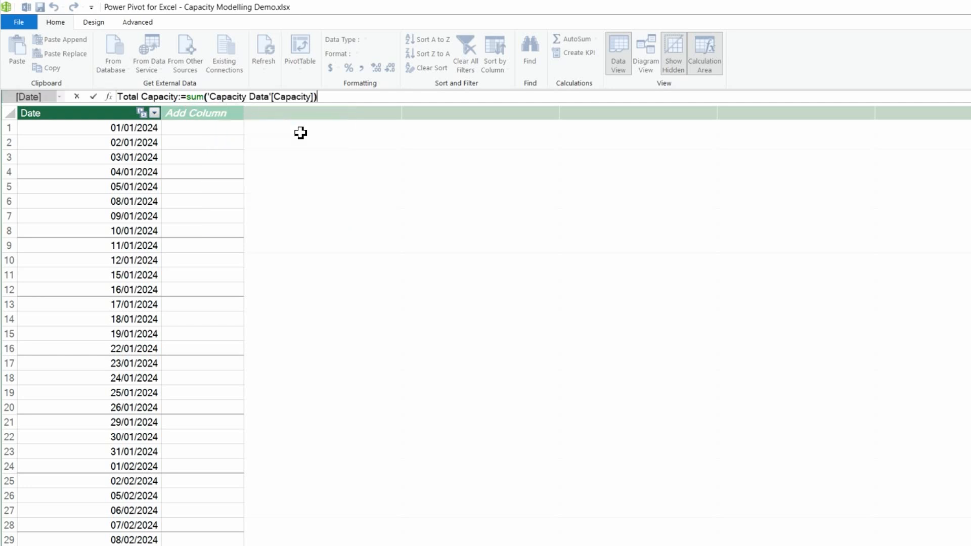
key("Return")
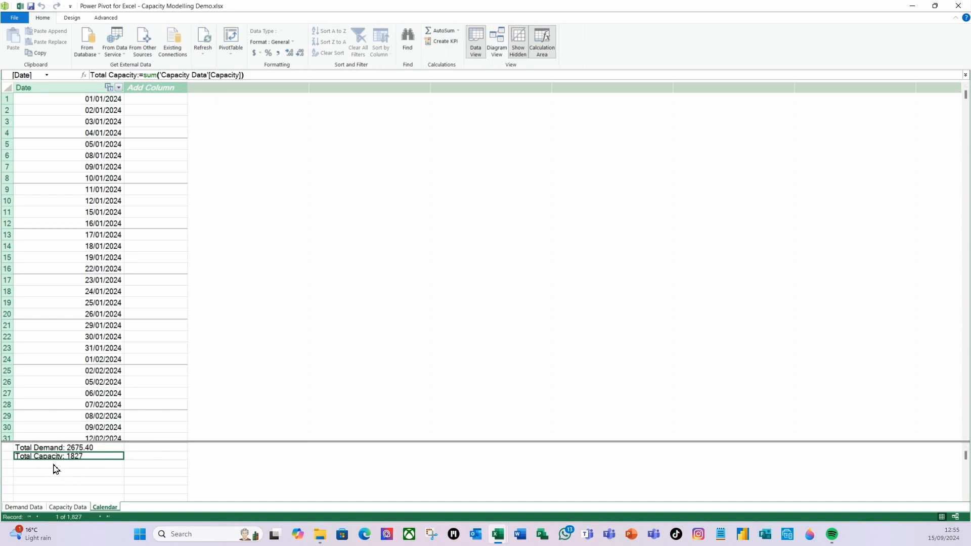
left_click(295, 46)
left_click(268, 68)
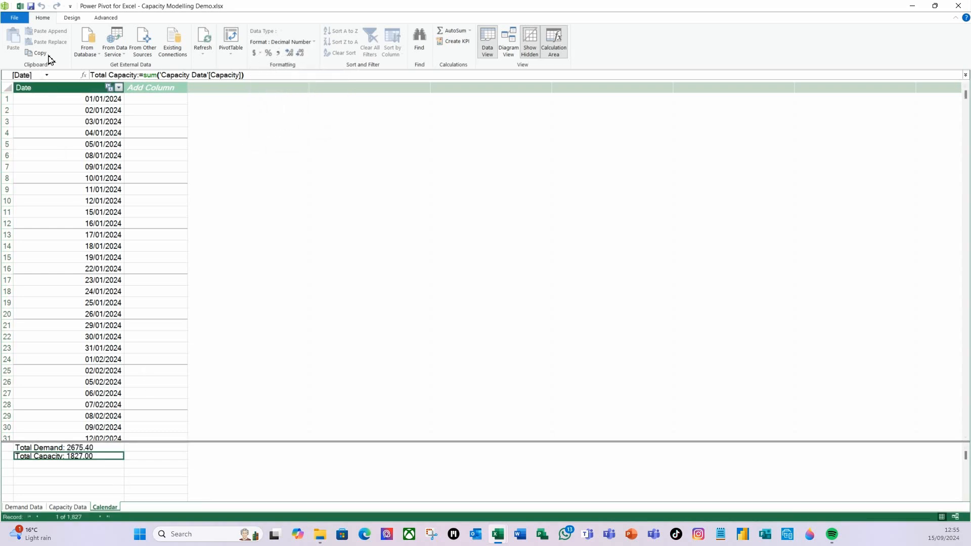
- Save the data model and close its Power Pivot window, and turn AutoSave on for the Excel workbook
left_click(32, 7)
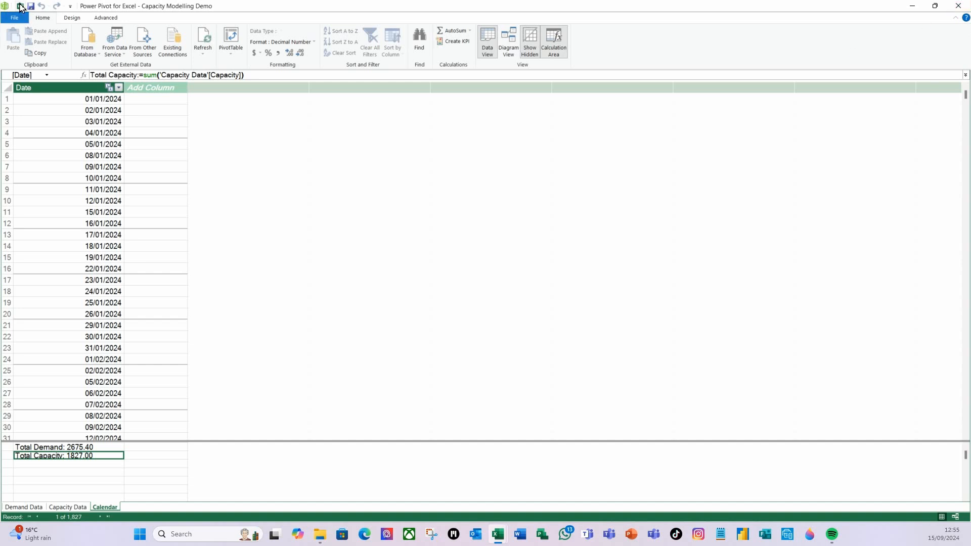
left_click(20, 6)
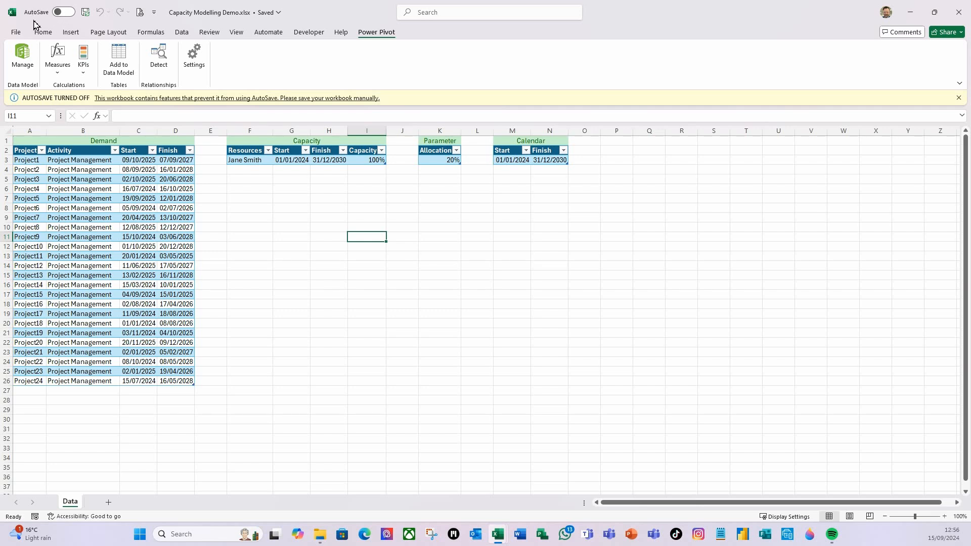
left_click(23, 55)
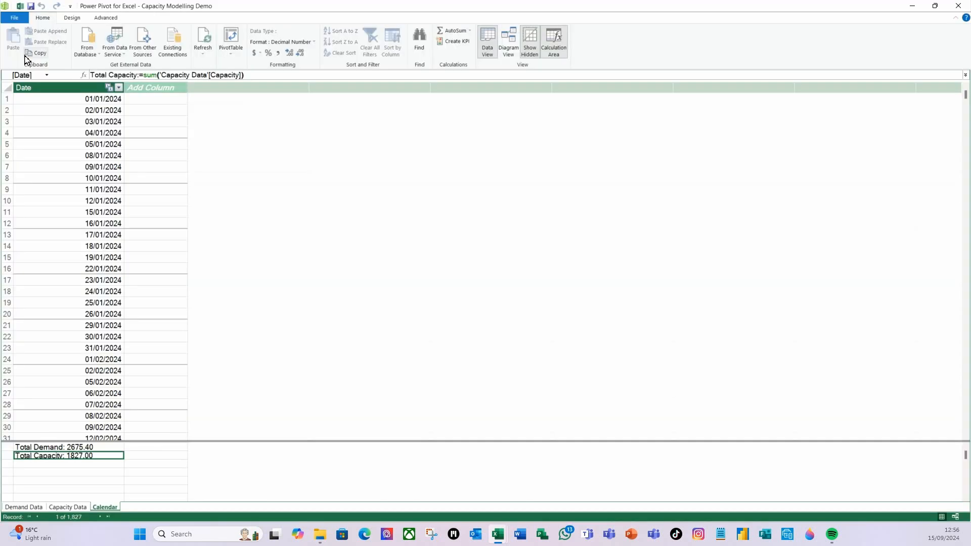
left_click(954, 10)
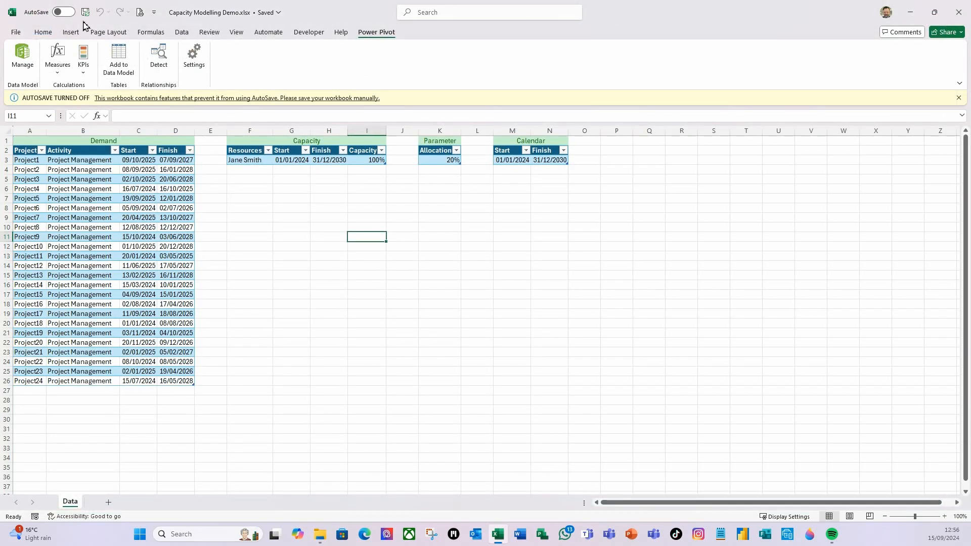
left_click(72, 11)
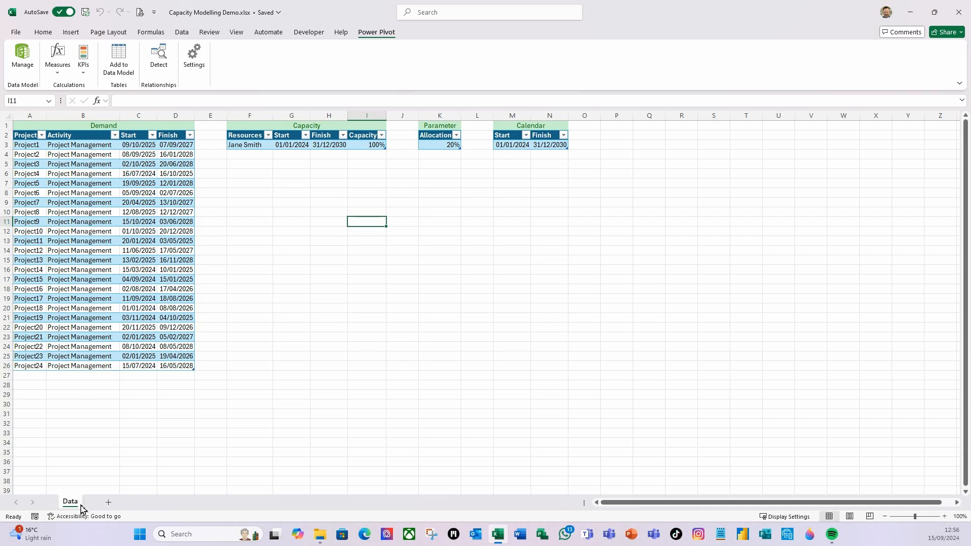
- Add a new worksheet after Data and name it Support Sheet
left_click(108, 502)
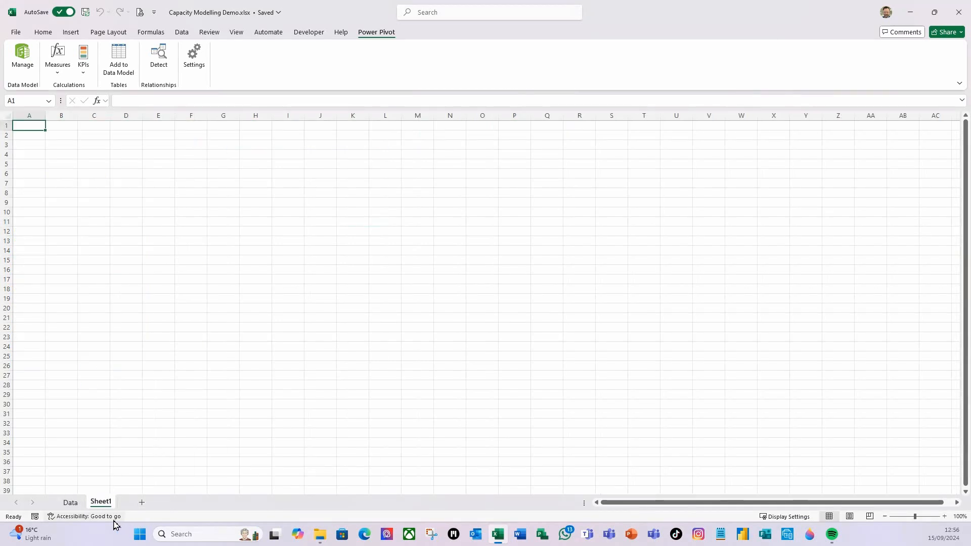
right_click(103, 503)
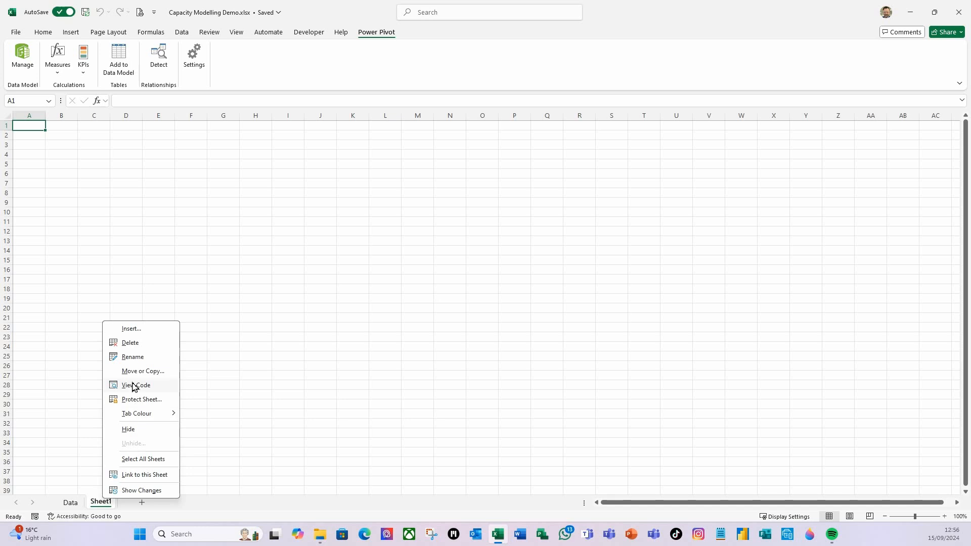
left_click(134, 359)
type("Support")
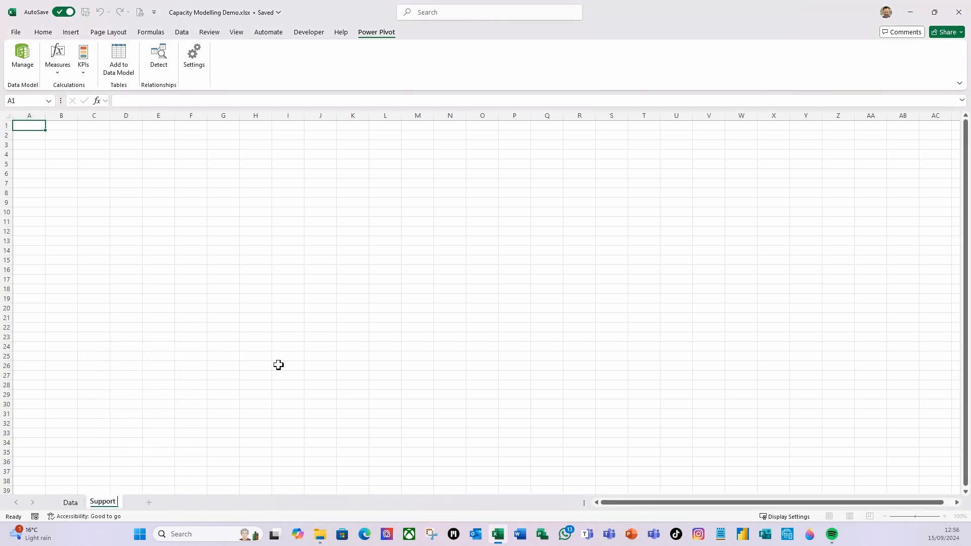
type(" Sheet")
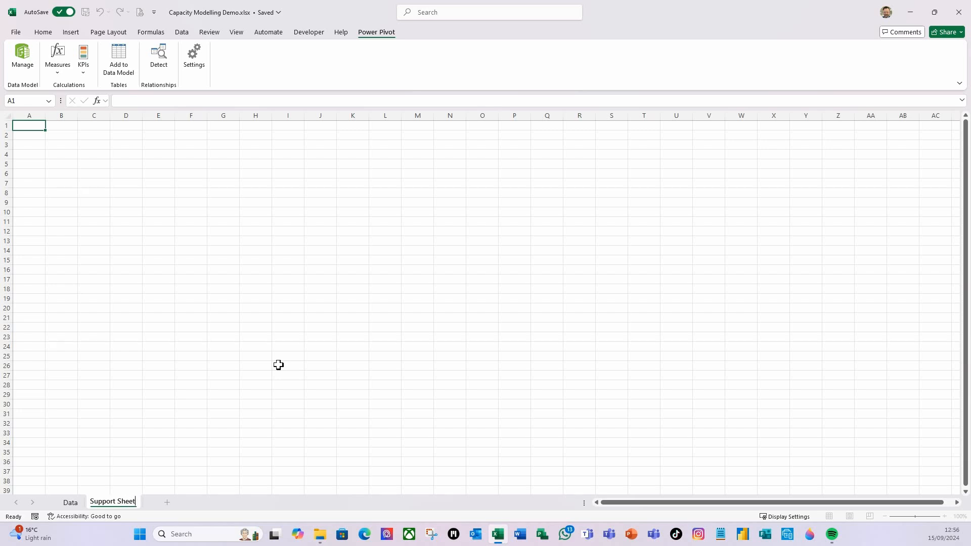
key("Return")
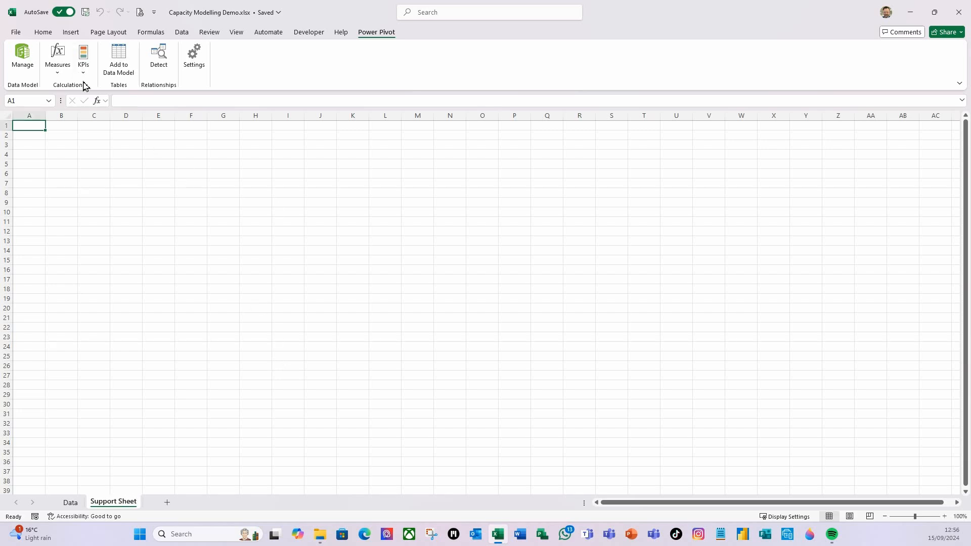
- Insert a PivotTable from the data model at cell A1 of Support Sheet, with Calendar's Date field in the rows
left_click(71, 34)
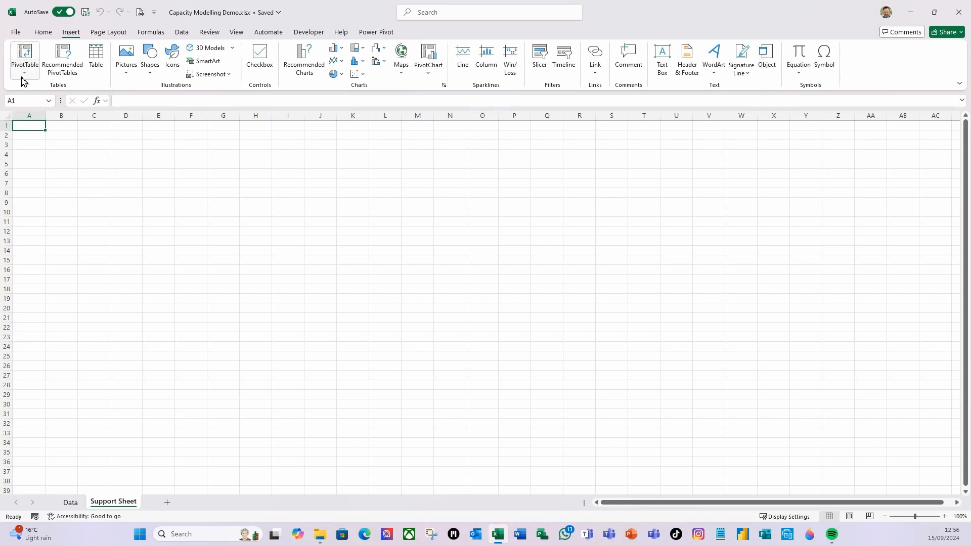
left_click(25, 74)
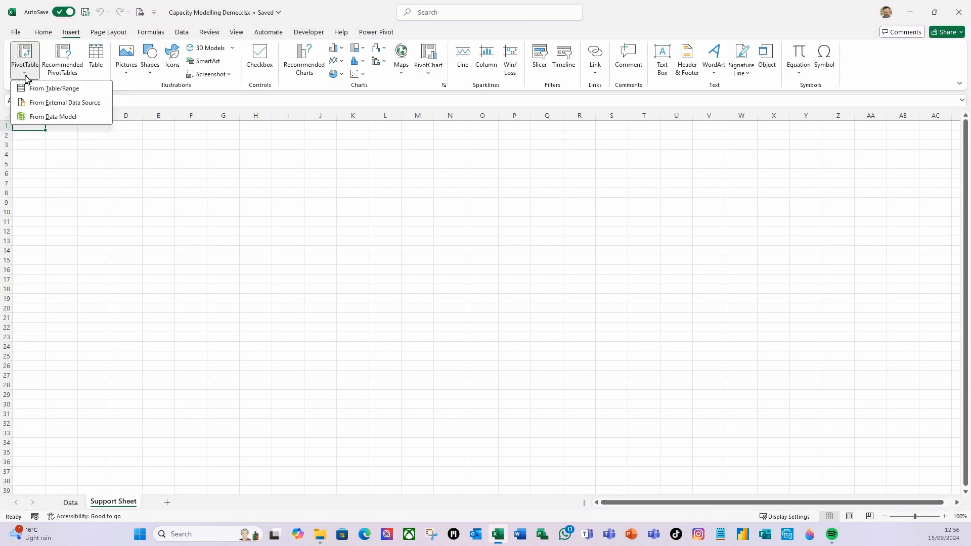
left_click(29, 118)
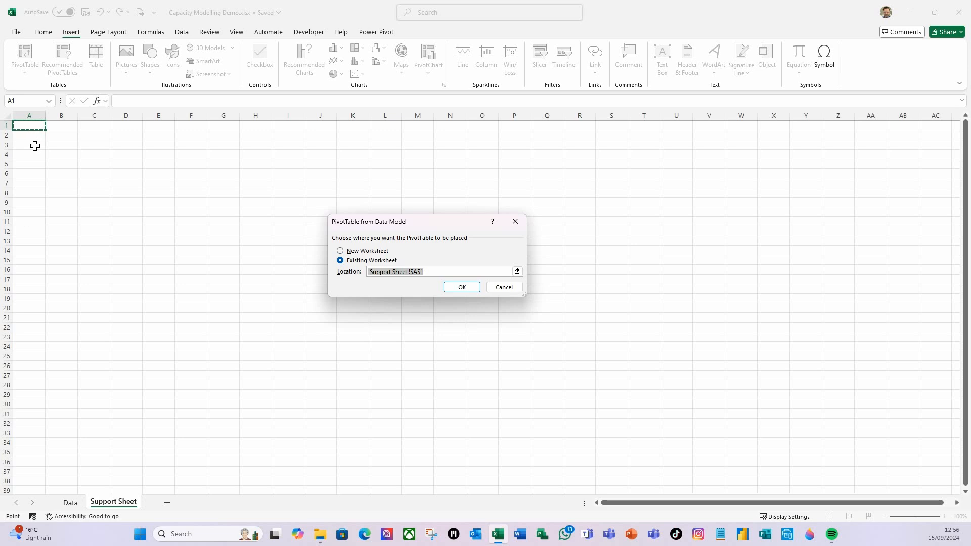
left_click(468, 289)
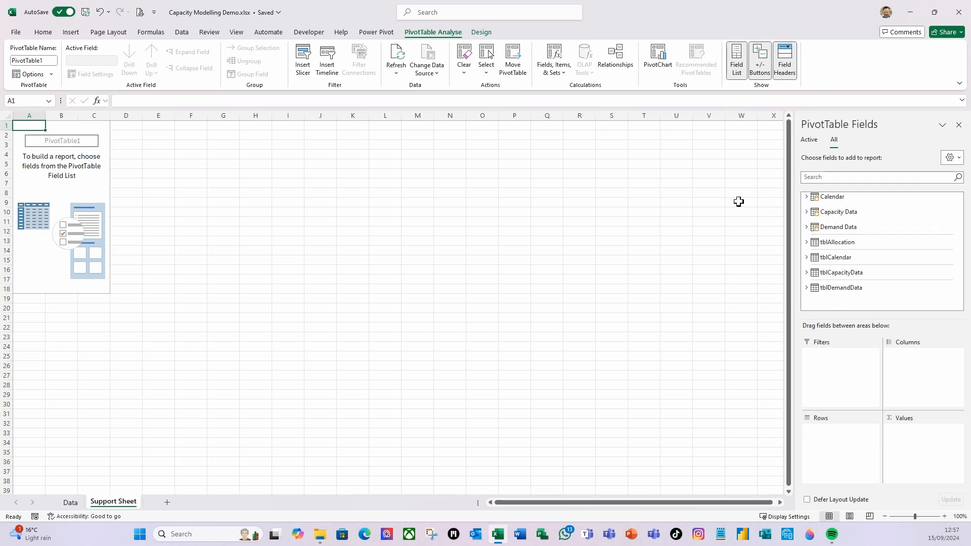
left_click(806, 197)
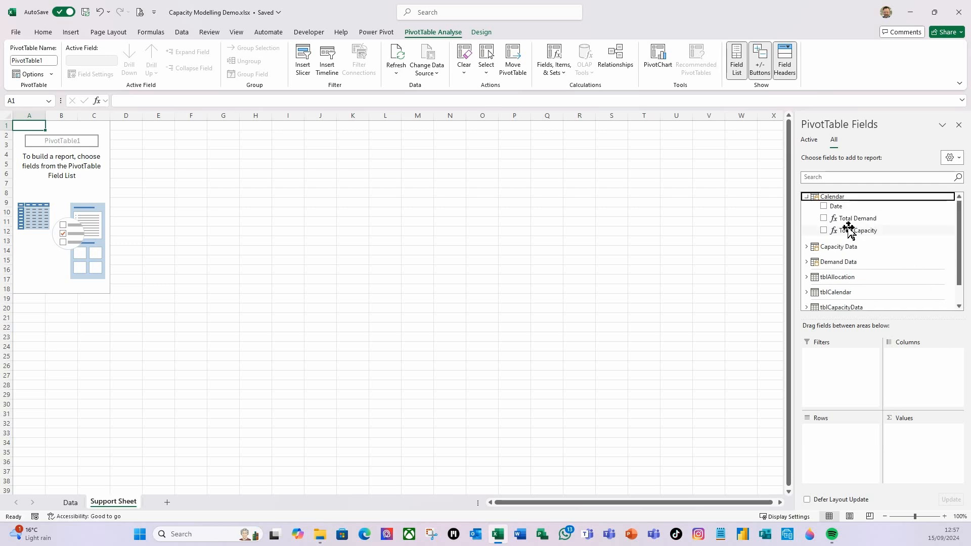
left_click(835, 207)
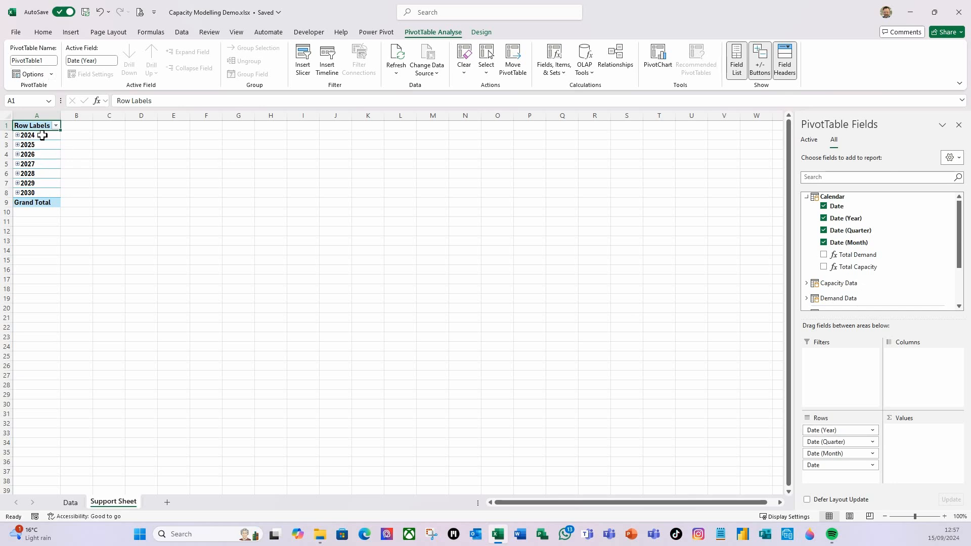
- Expand the entire year field in the PivotTable rows down to its quarters
right_click(42, 137)
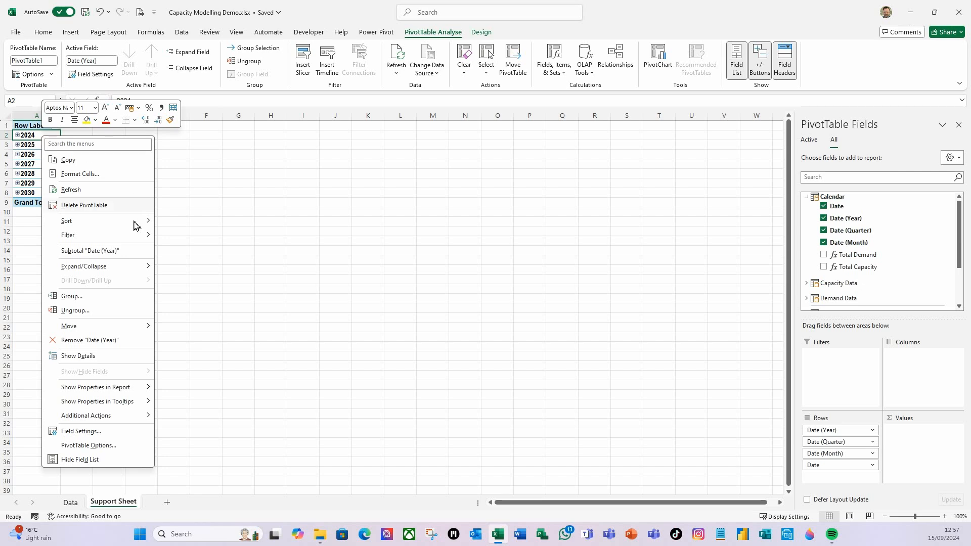
mouse_move(119, 267)
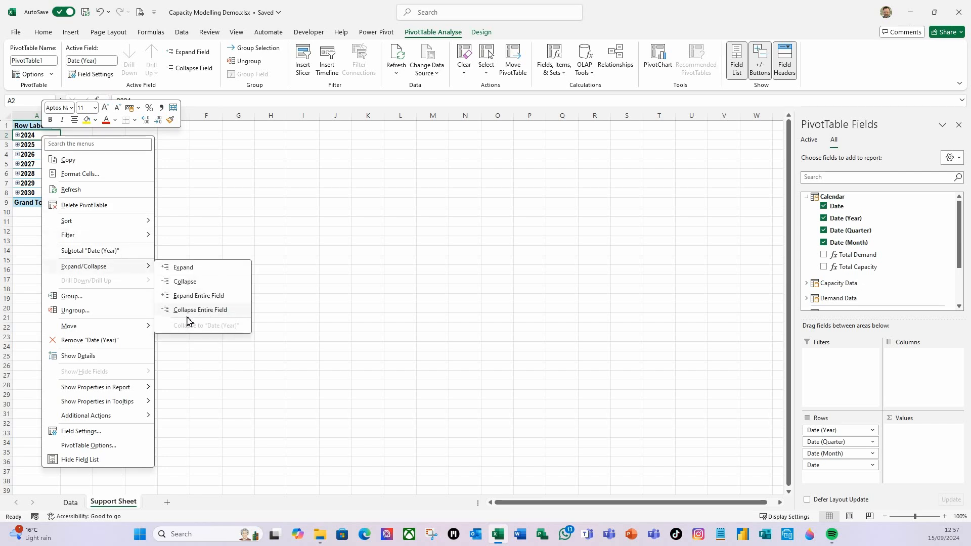
left_click(209, 298)
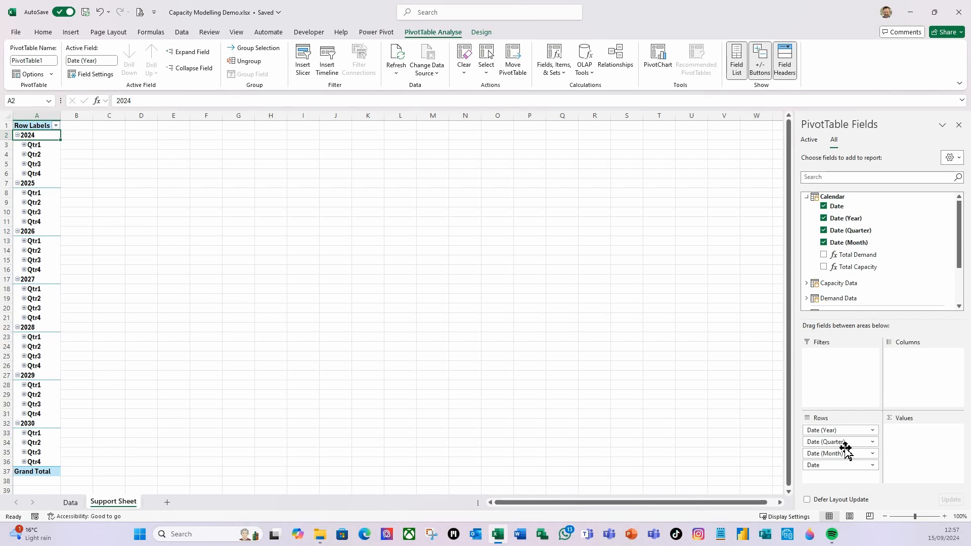
- Remove Date and Date (Month) from the PivotTable rows, and add the Total Capacity and Total Demand measures as values
left_click_drag(848, 468, 932, 272)
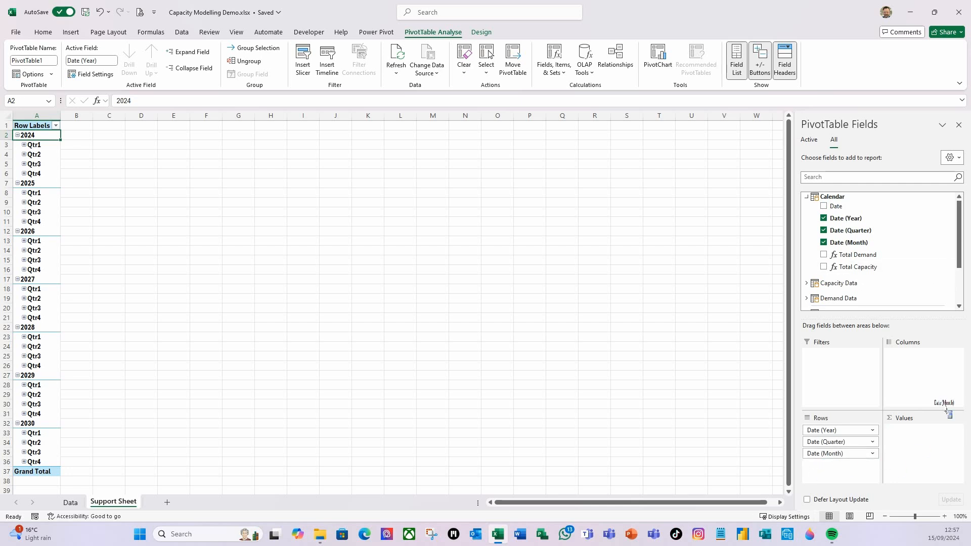
scroll(918, 284, "down", 1)
left_click_drag(840, 454, 928, 286)
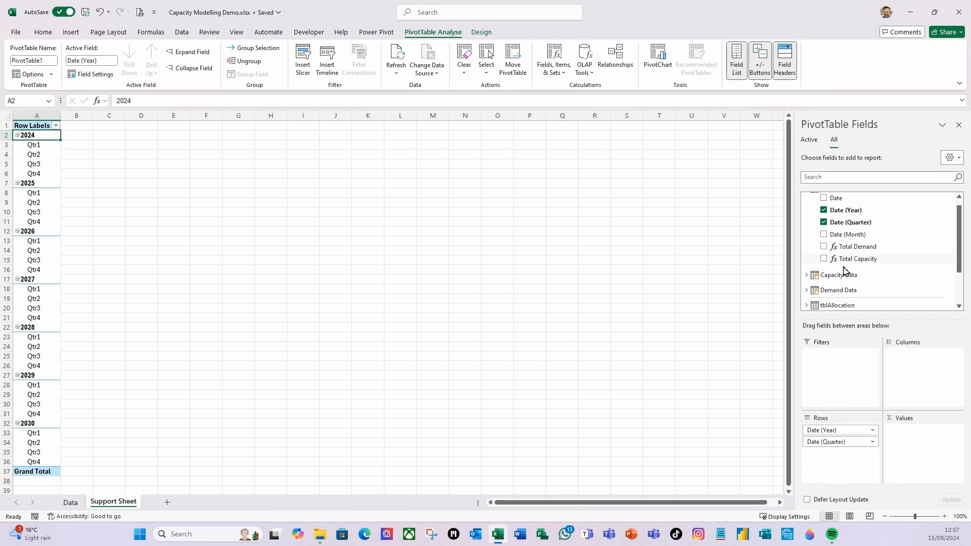
left_click_drag(853, 260, 929, 438)
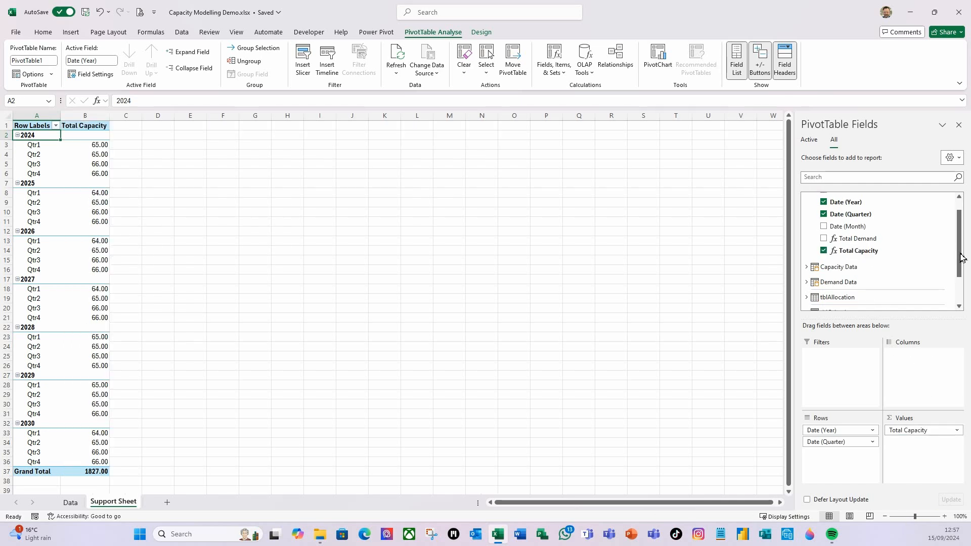
left_click_drag(863, 242, 944, 457)
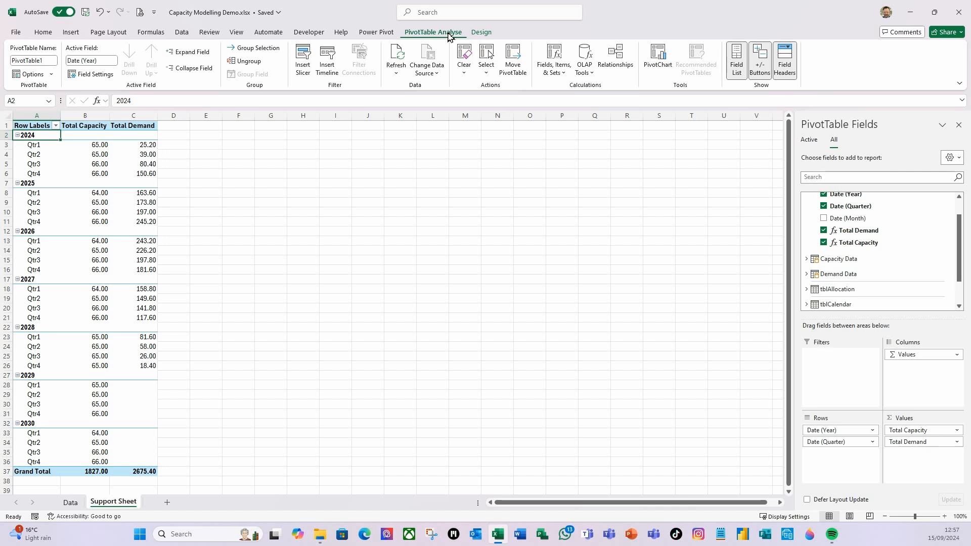
- Insert a Date (Year) slicer for the PivotTable and place it near the top of the sheet around columns K to N
left_click(299, 76)
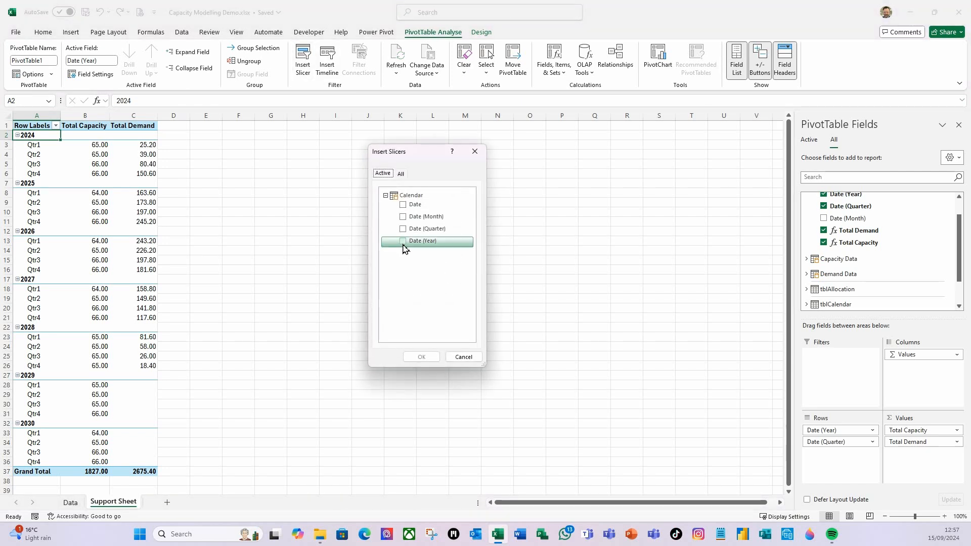
left_click(404, 243)
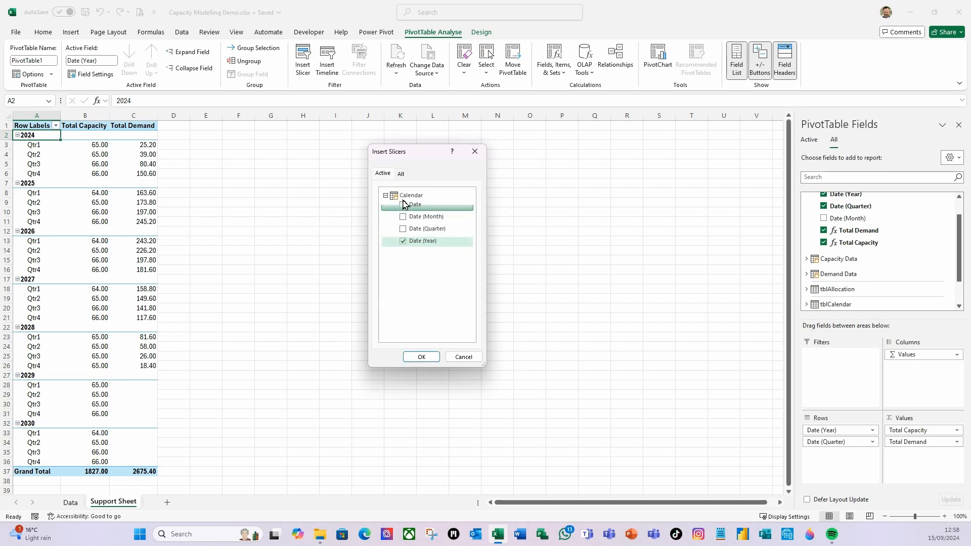
left_click(421, 357)
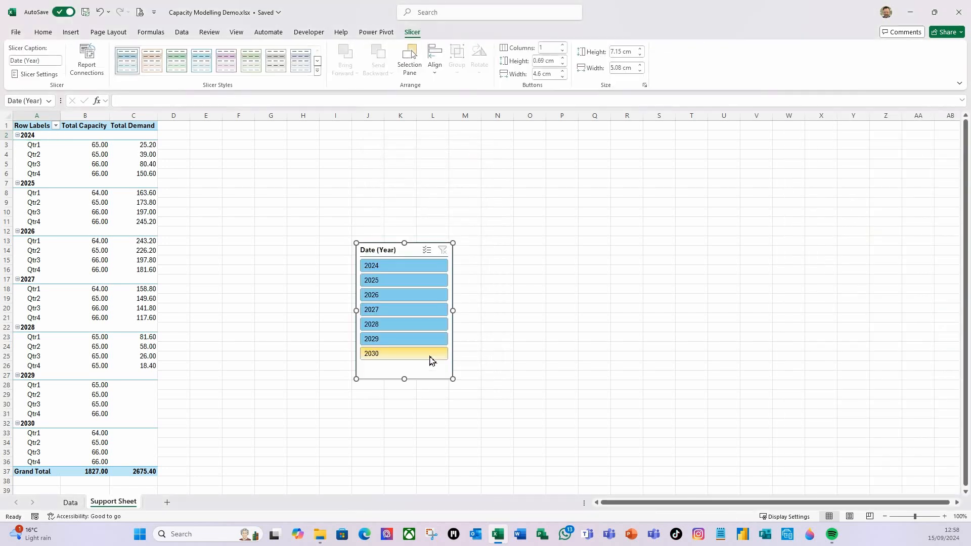
left_click_drag(393, 252, 445, 148)
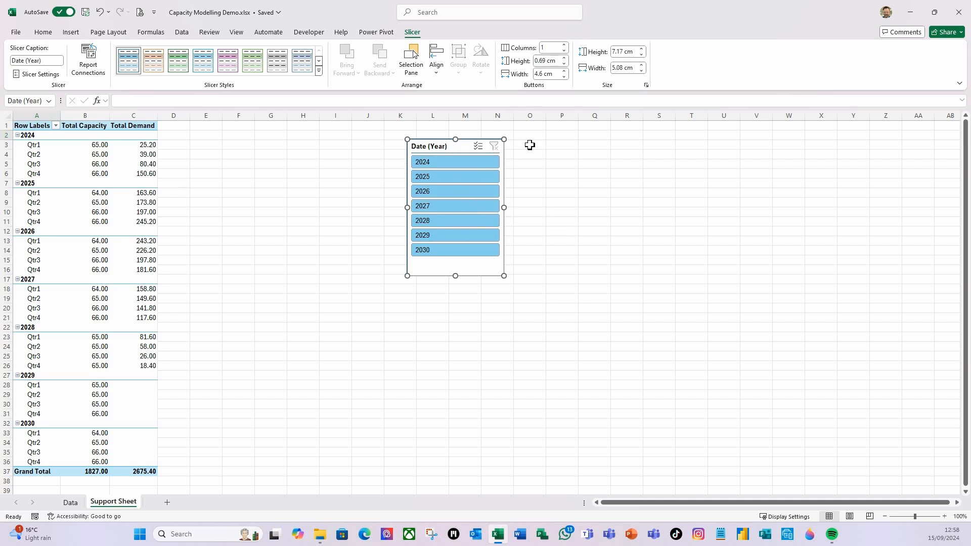
- Arrange the Date (Year) slicer in 3 columns and resize it to about 3.36 cm high by 9.79 cm wide
left_click(563, 46)
left_click(563, 46)
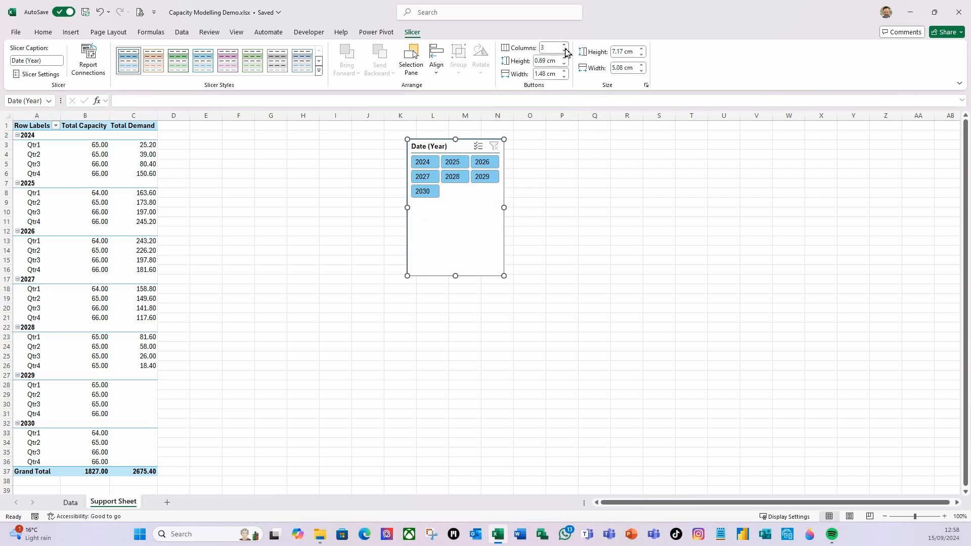
left_click_drag(503, 207, 586, 208)
left_click_drag(501, 275, 496, 202)
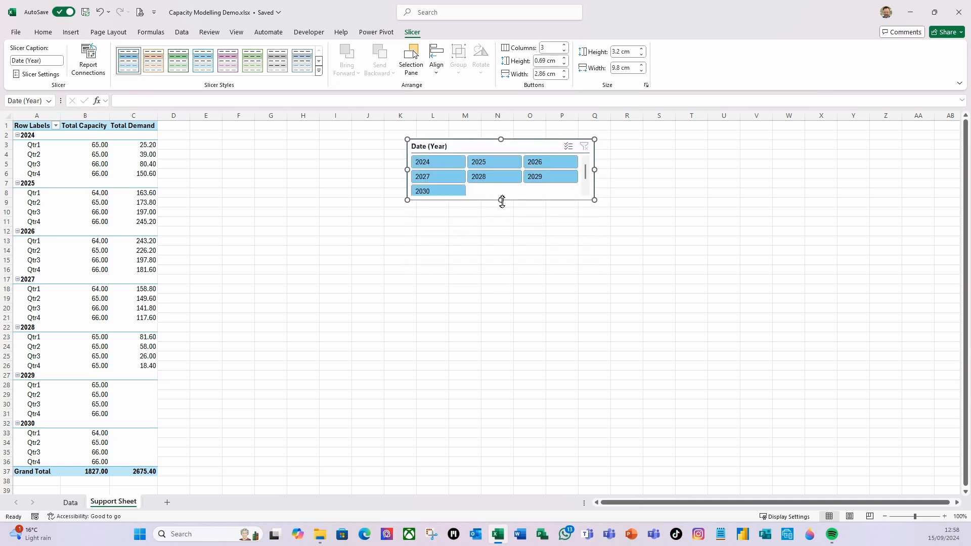
left_click_drag(504, 202, 505, 207)
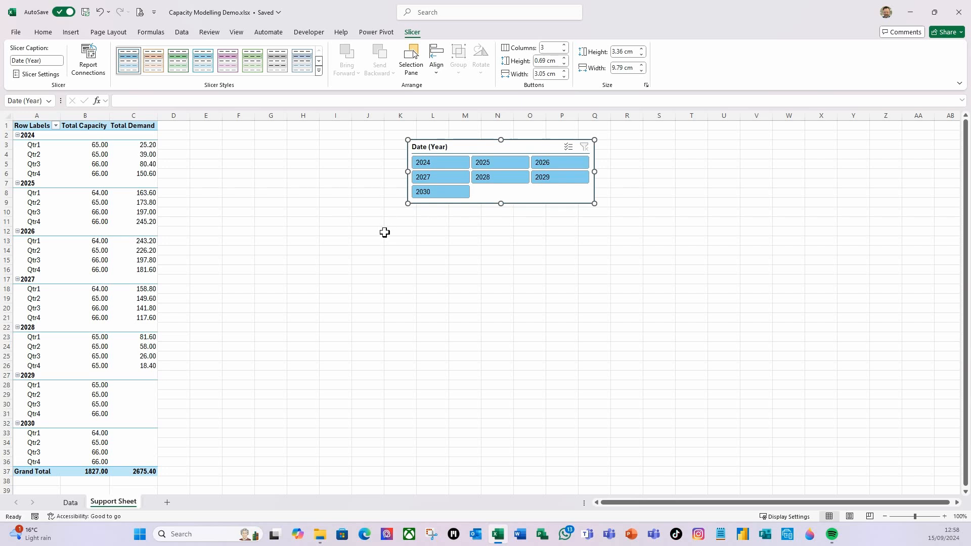
- Filter the PivotTable to 2024, 2025 and 2026 with the year slicer, and move the slicer up to row 1 at column J
left_click(444, 162)
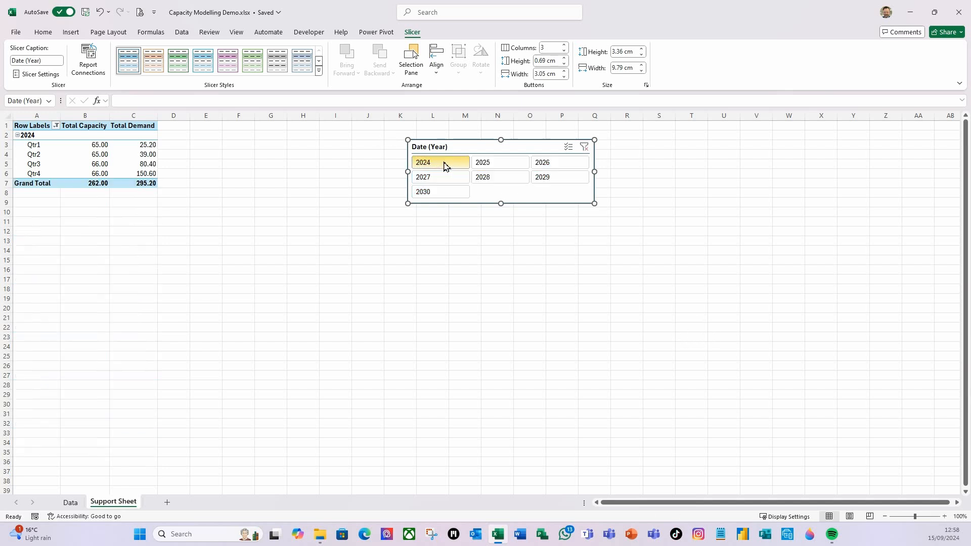
left_click(500, 167, "ctrl")
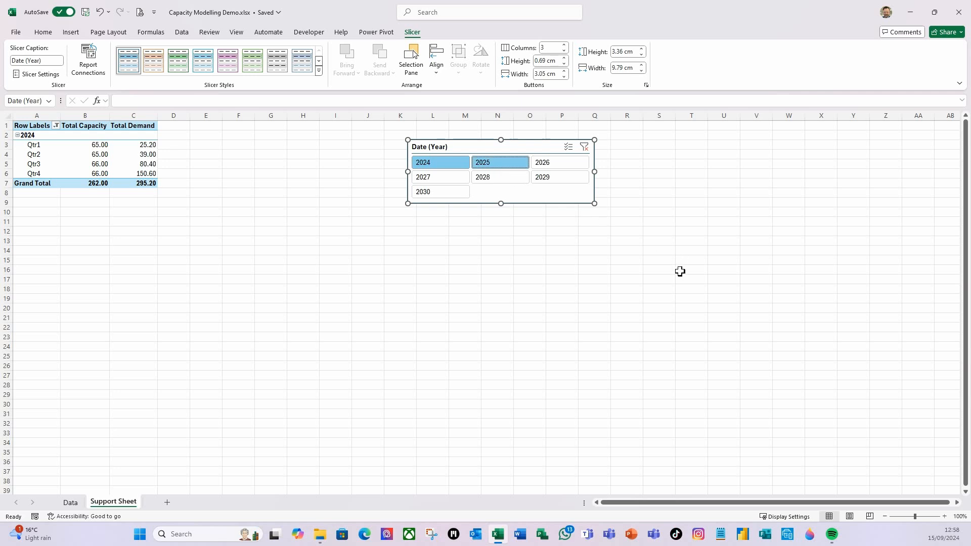
left_click(561, 173, "ctrl")
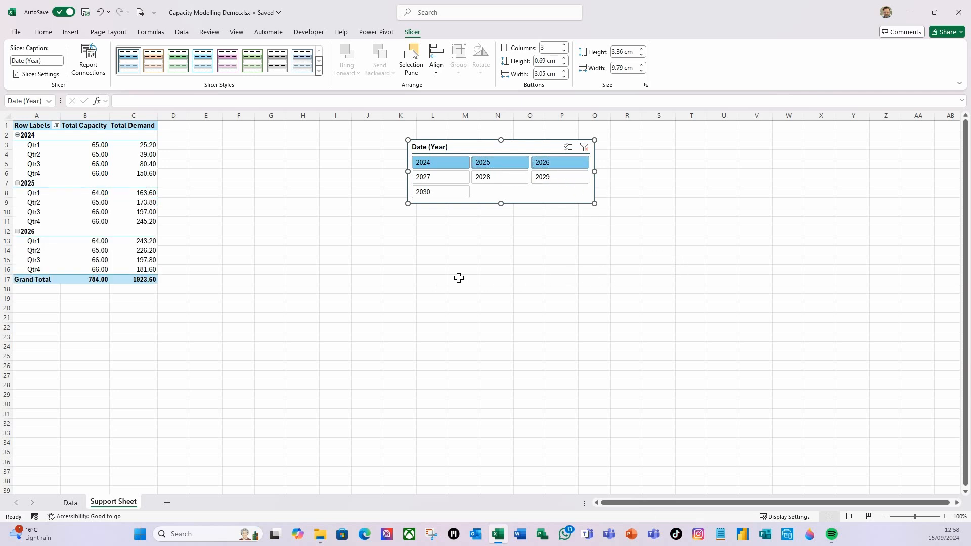
left_click_drag(475, 150, 427, 132)
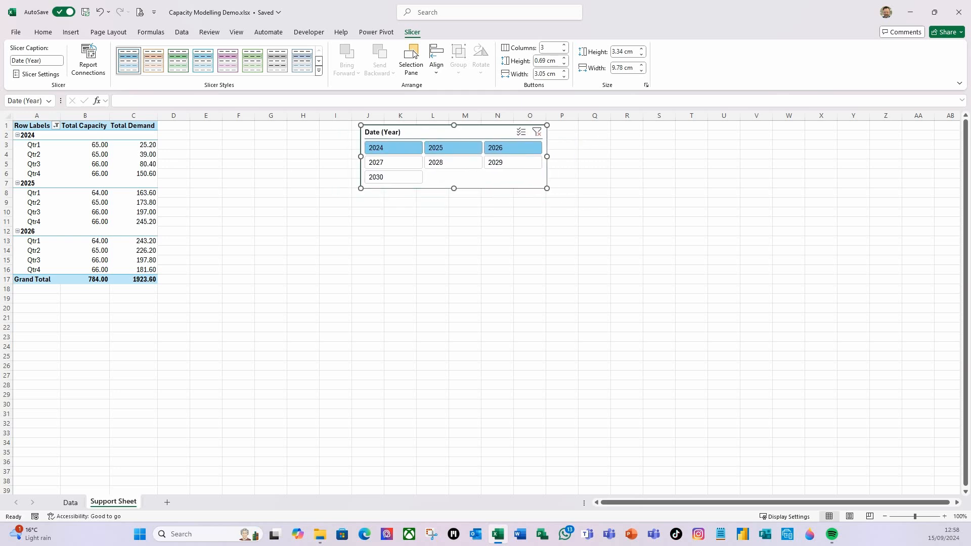
- Insert a line-with-markers PivotChart from the PivotTable, place it below the slicer and enlarge it to about 13.98 by 24.62 cm
left_click(97, 168)
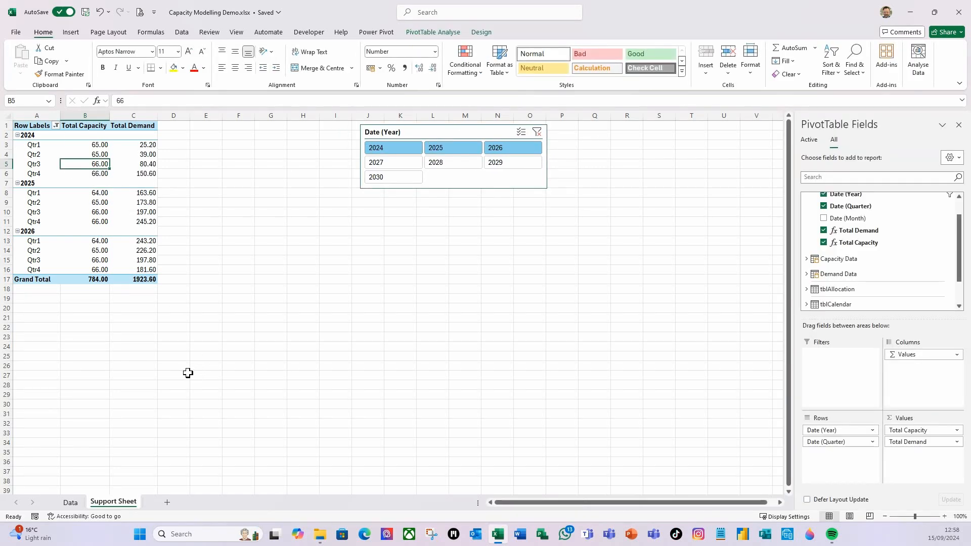
left_click(75, 33)
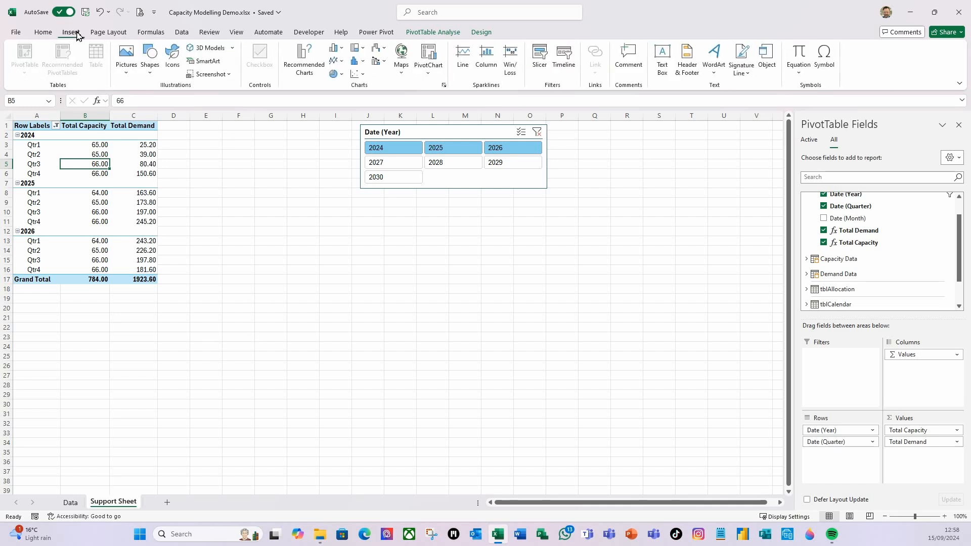
left_click(338, 61)
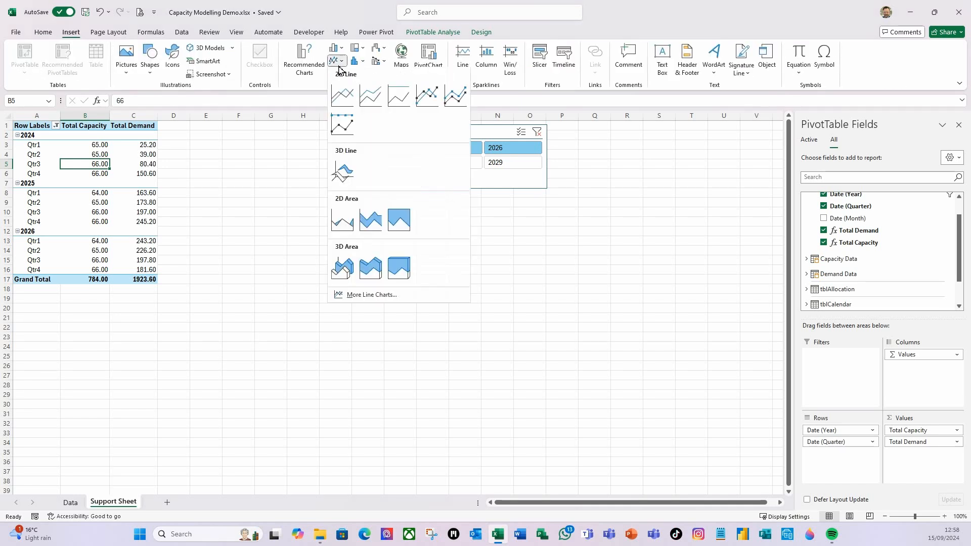
left_click(424, 99)
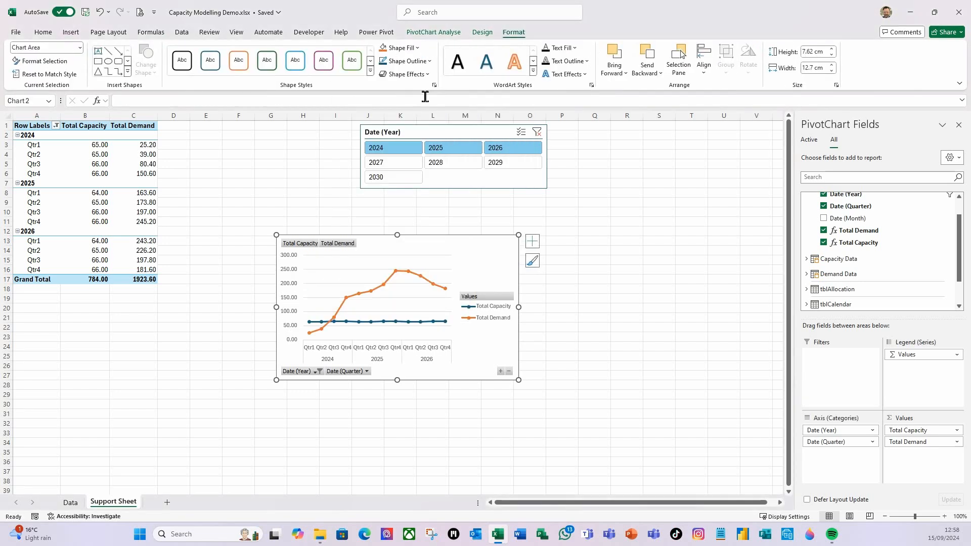
left_click_drag(379, 238, 304, 201)
left_click_drag(445, 344, 672, 463)
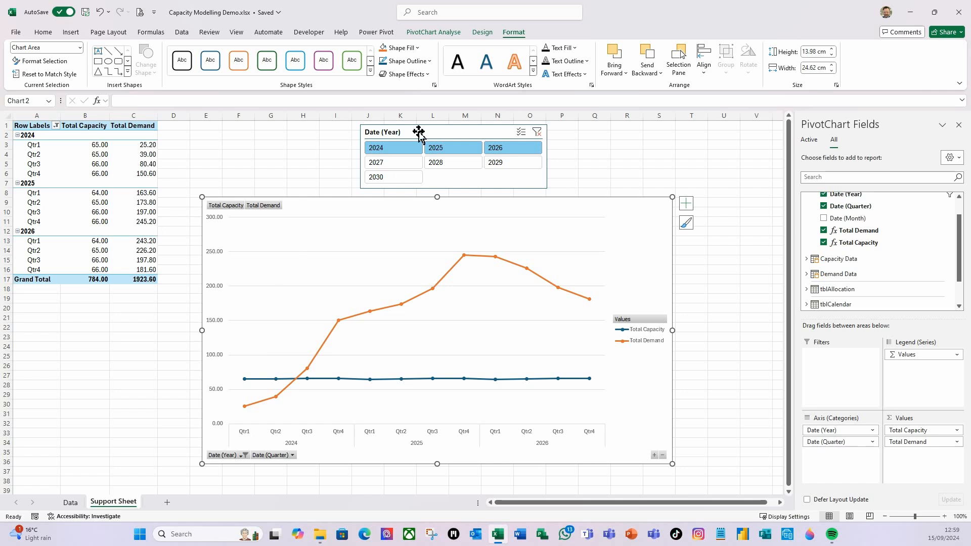
- Hide all field buttons on the PivotChart
left_click(450, 33)
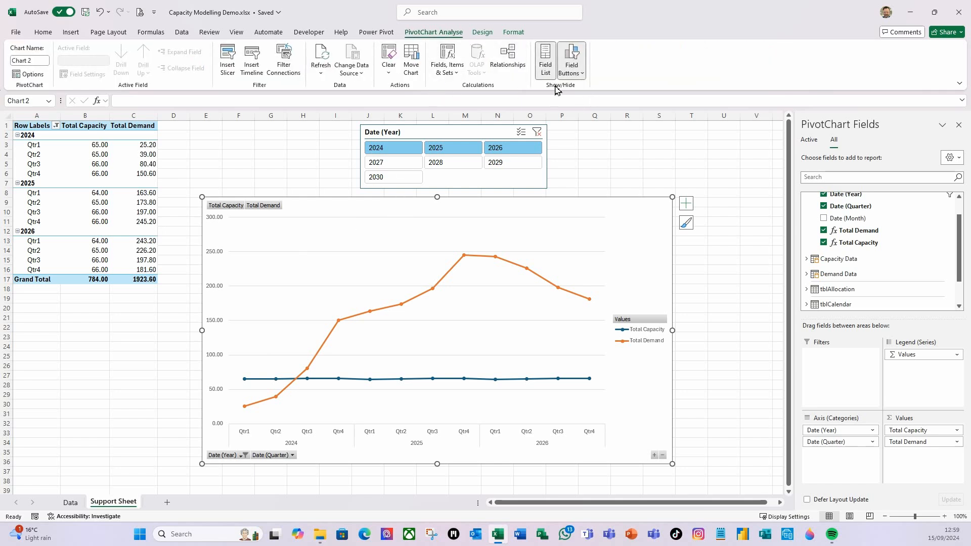
left_click(581, 75)
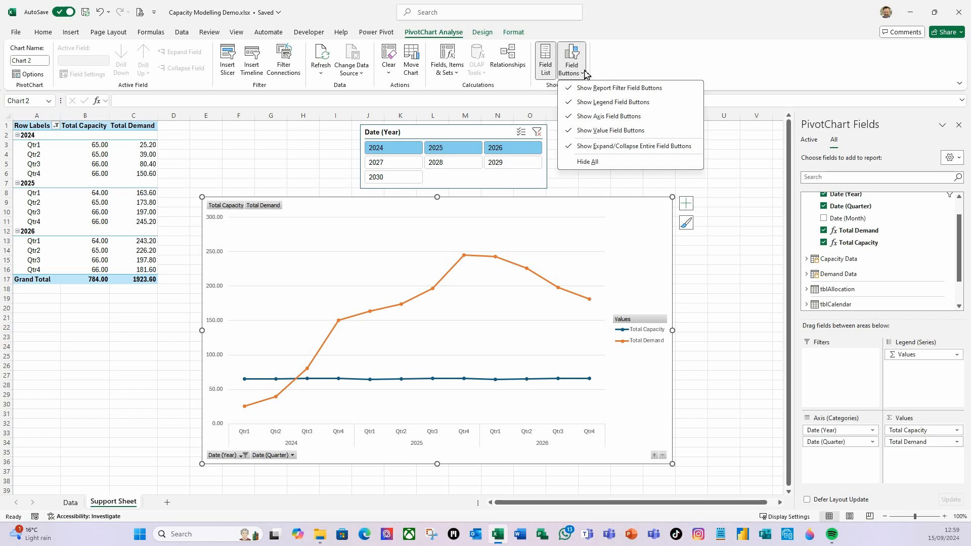
left_click(589, 162)
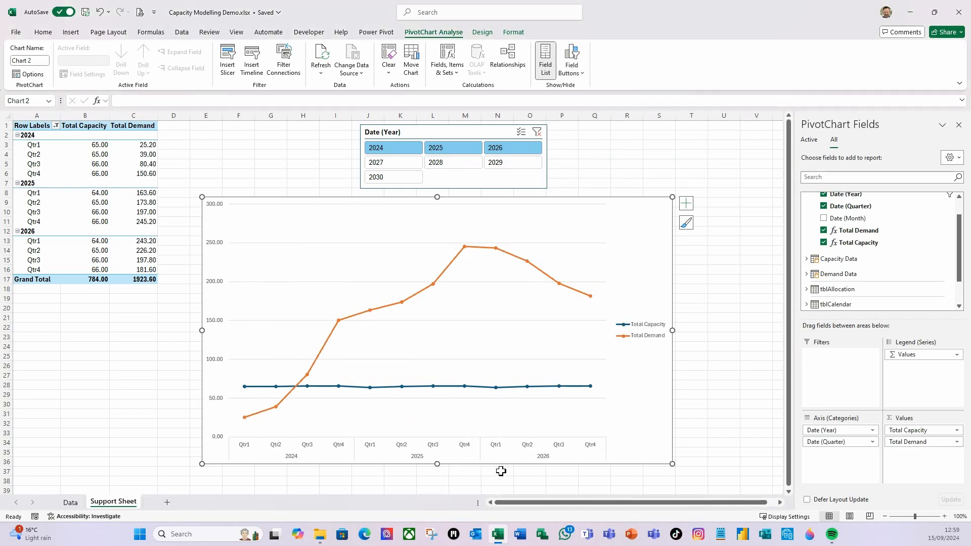
- Show data labels on the PivotChart and widen the chart to about column U
left_click(686, 203)
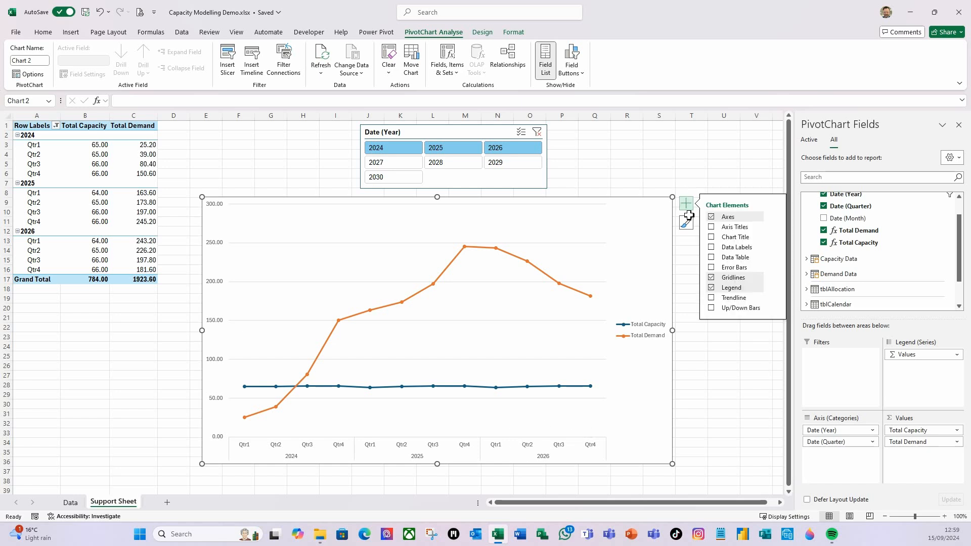
left_click(712, 247)
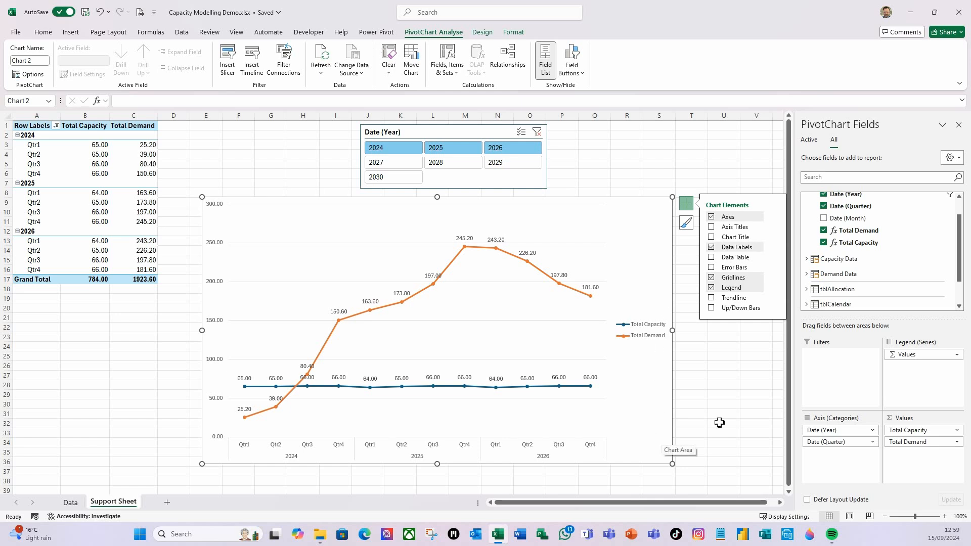
left_click(688, 204)
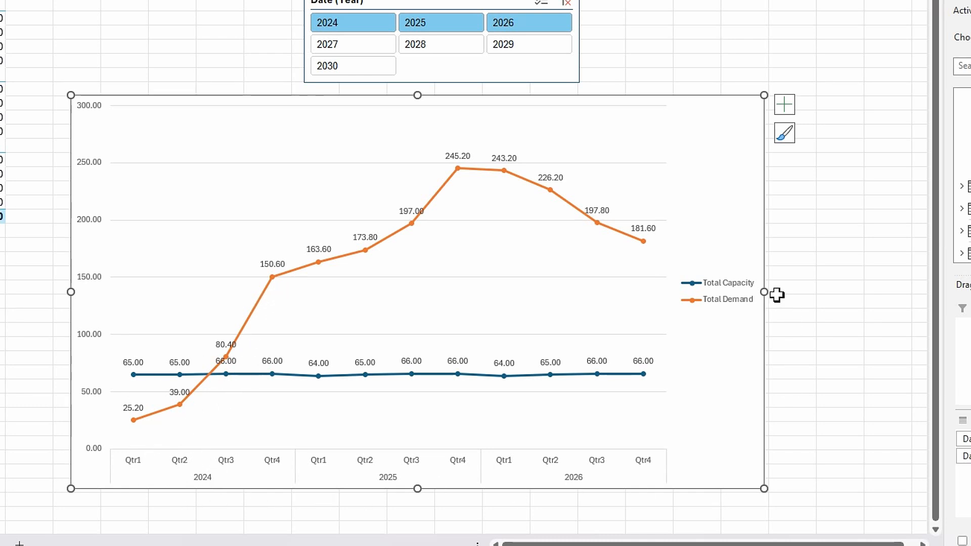
left_click_drag(764, 292, 860, 308)
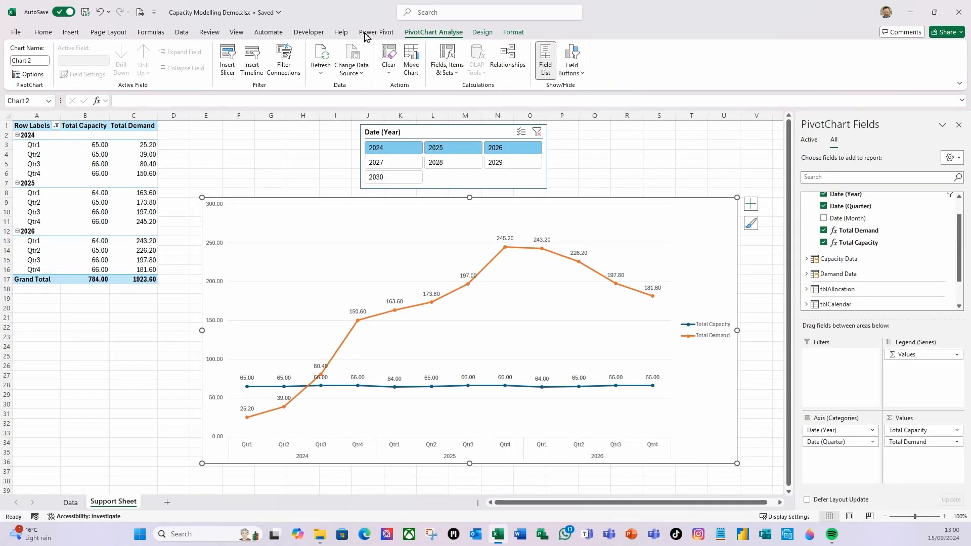
- Deselect the PivotChart and open the Power Pivot data model window
left_click(376, 33)
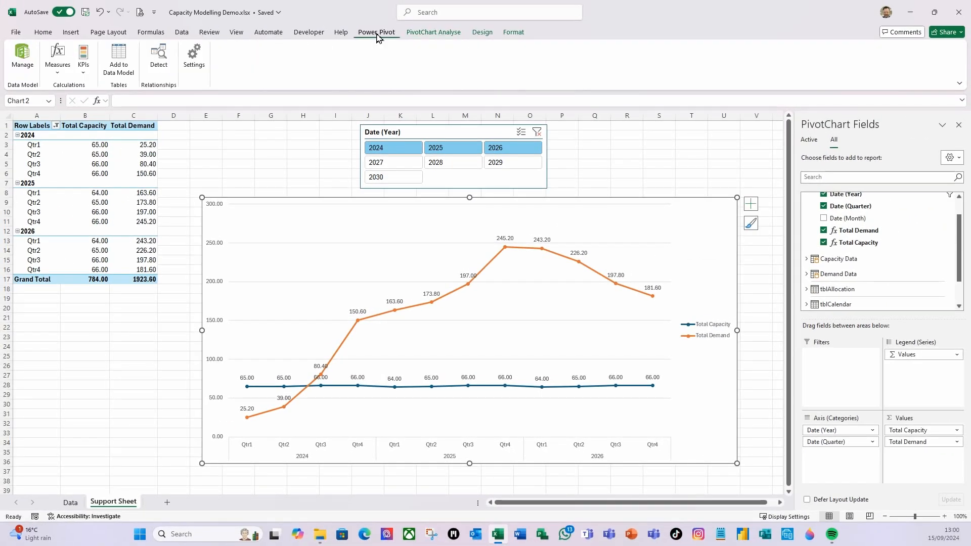
left_click(666, 153)
left_click(827, 250)
left_click(670, 153)
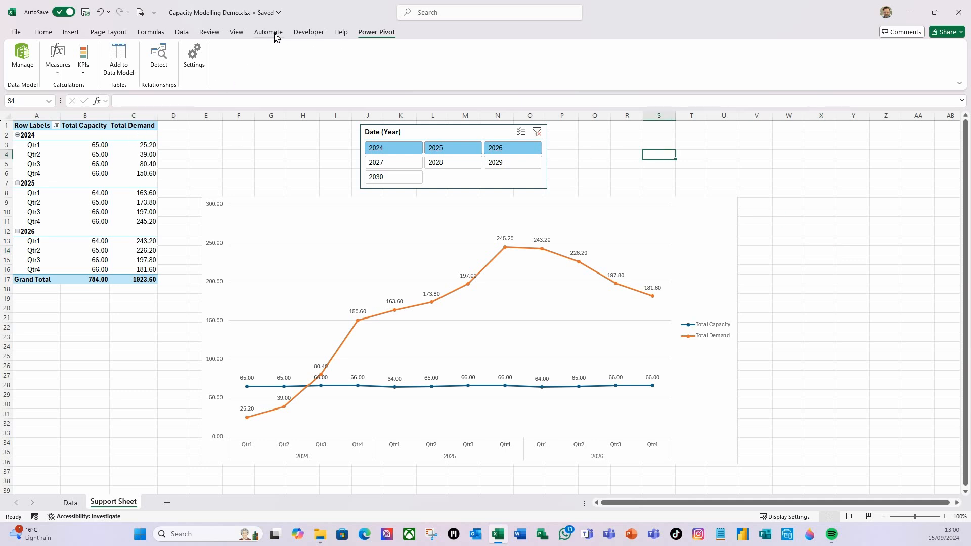
left_click(23, 63)
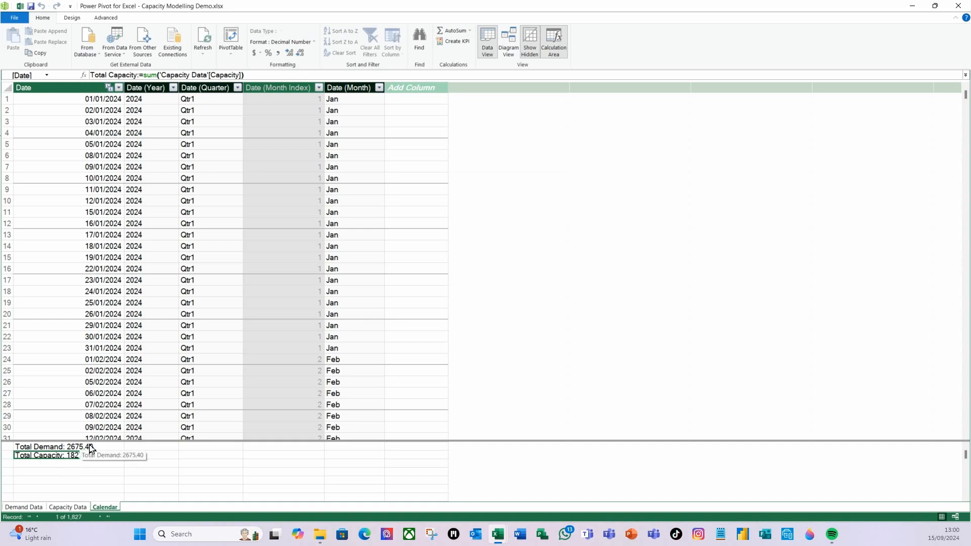
- Add a Working Days measure below Total Capacity in the Calendar table with the formula COUNT('Calendar'[Date])
left_click(43, 464)
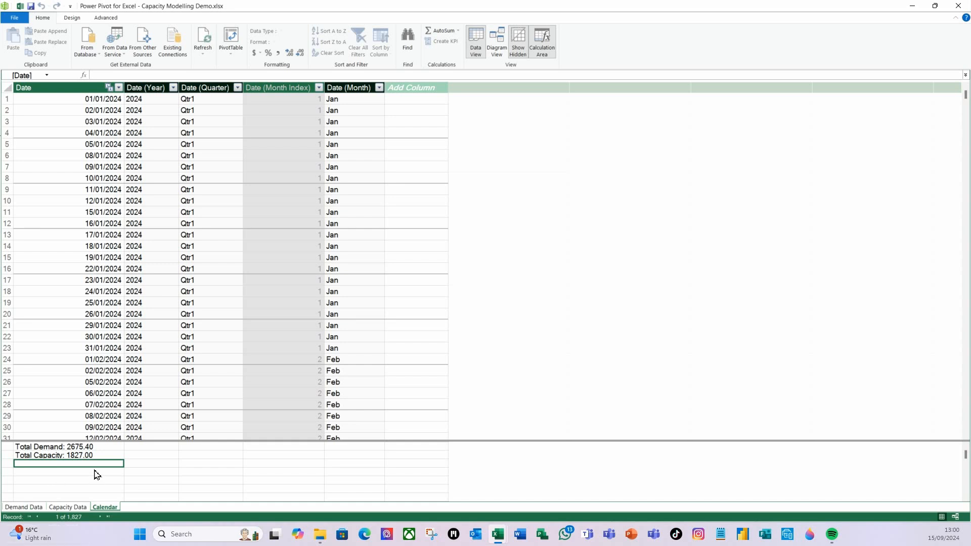
type("Working")
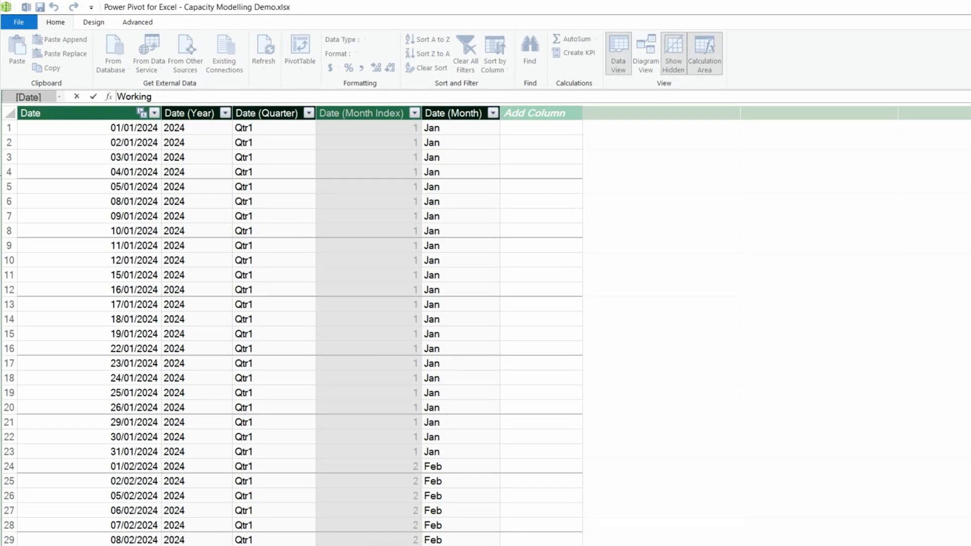
type(" Days")
type(":=count")
key("Tab")
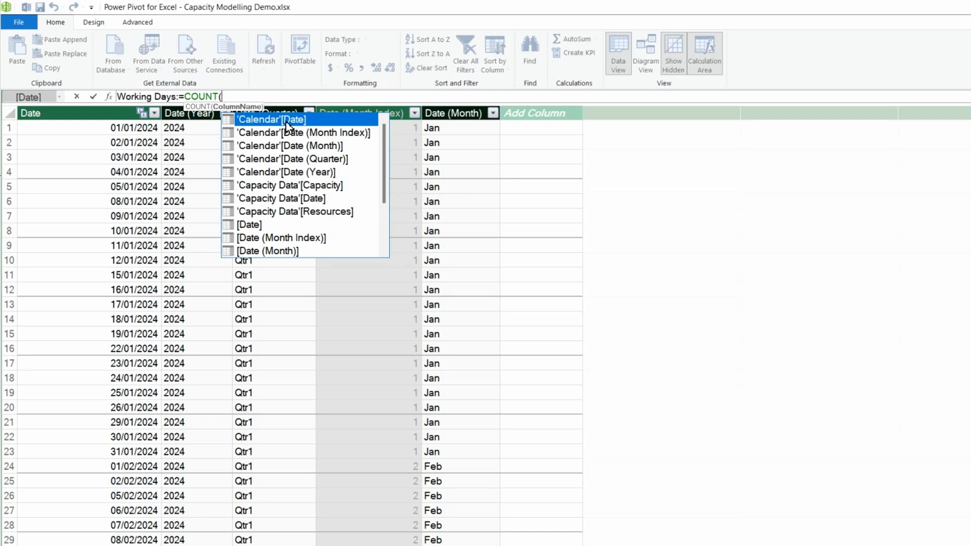
double_click(286, 121)
type(")")
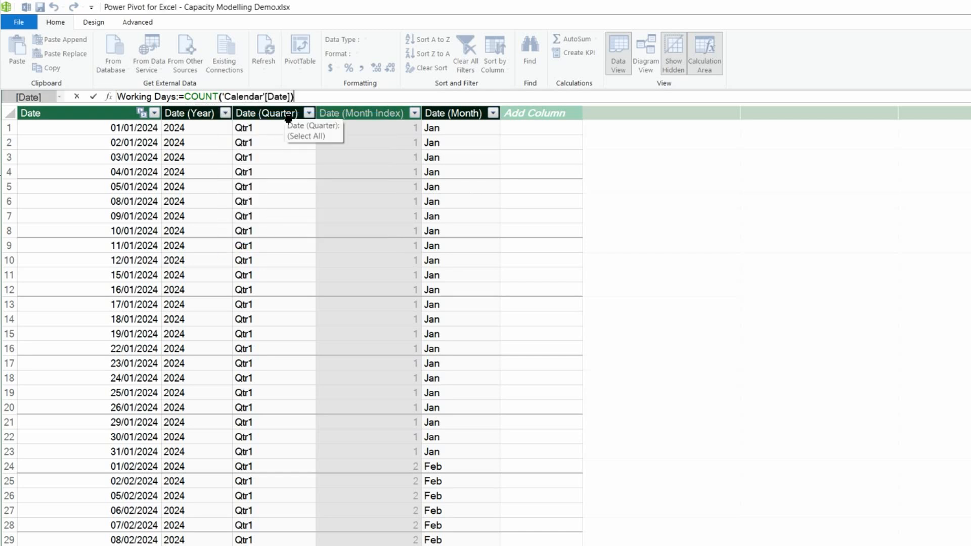
key("Return")
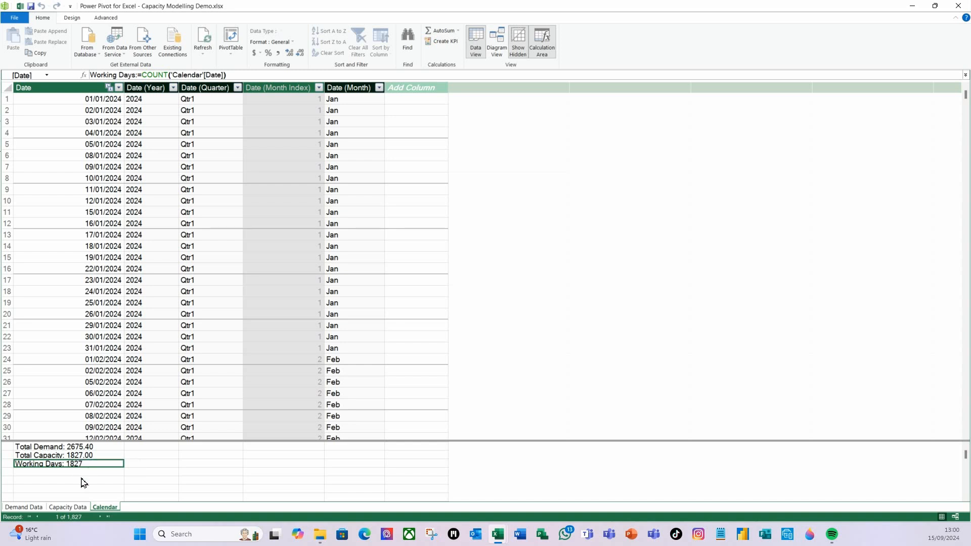
- Add a Capacity Headcount measure below Working Days as [Total Capacity]/[Working Days] and format it as Decimal Number
left_click(63, 471)
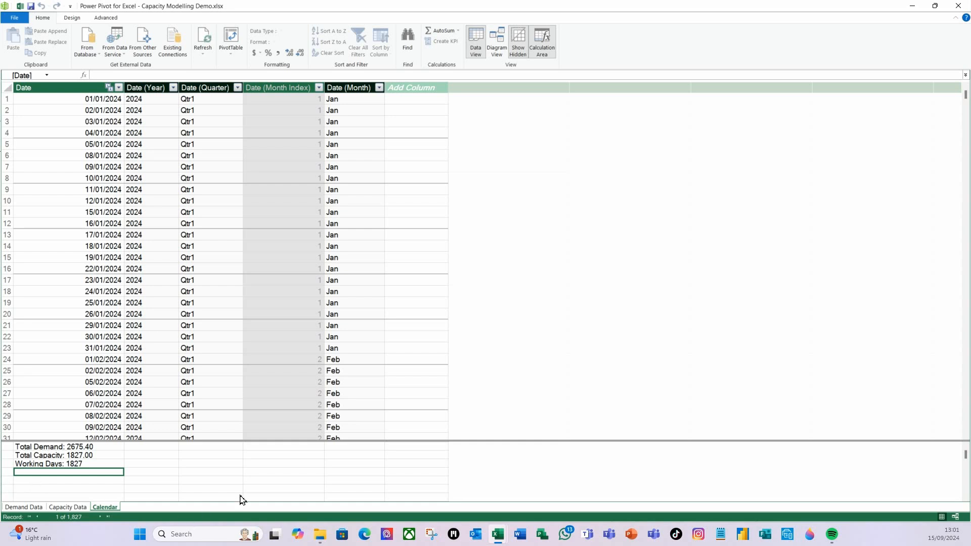
type("Capacity")
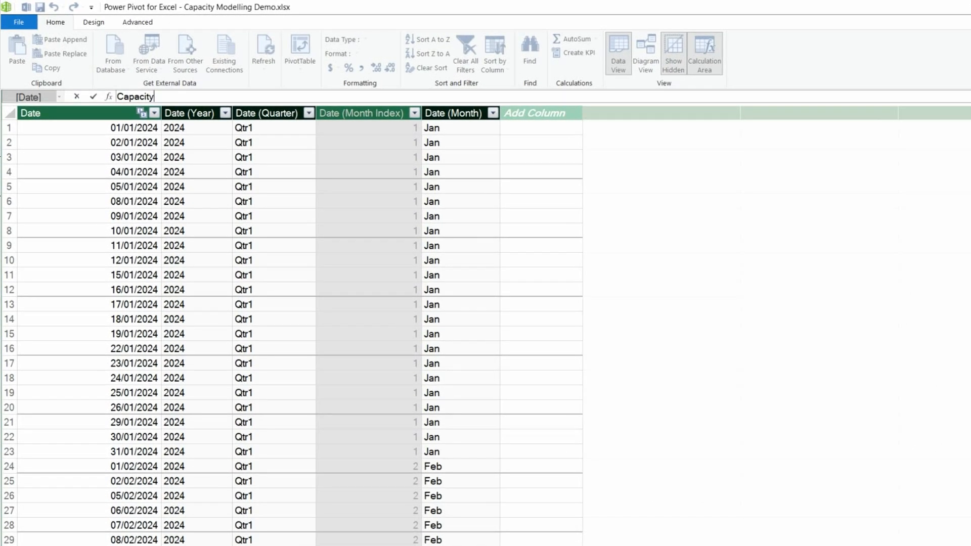
type(" Headcount:=")
type("[")
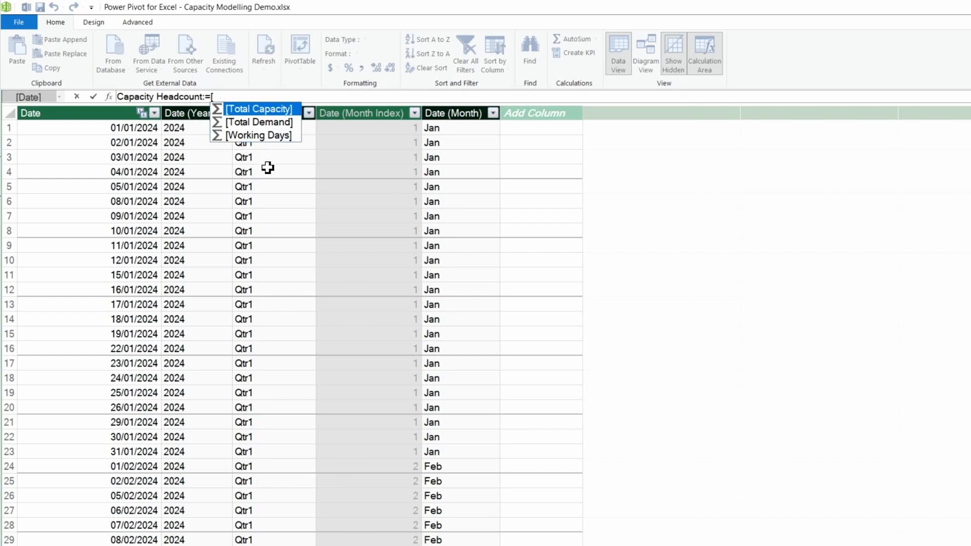
double_click(263, 110)
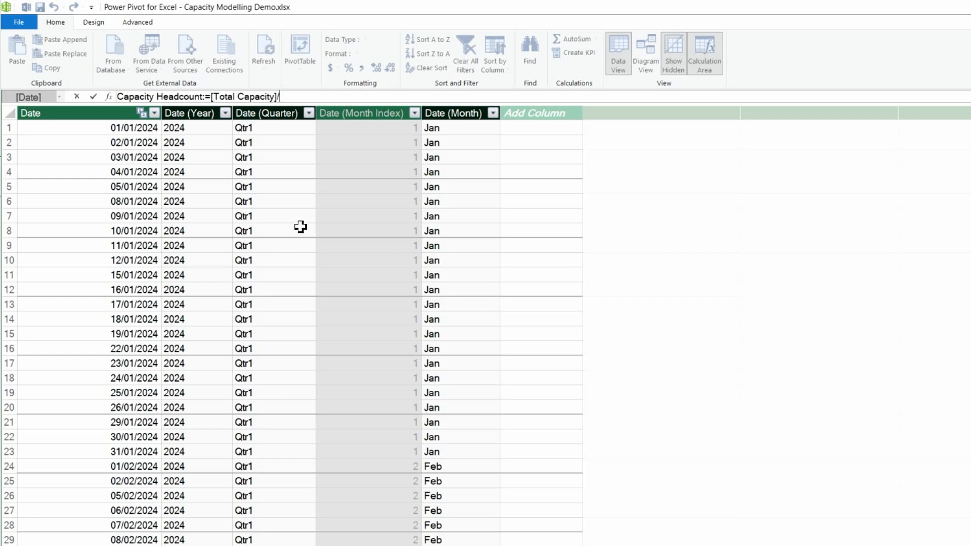
type("/[")
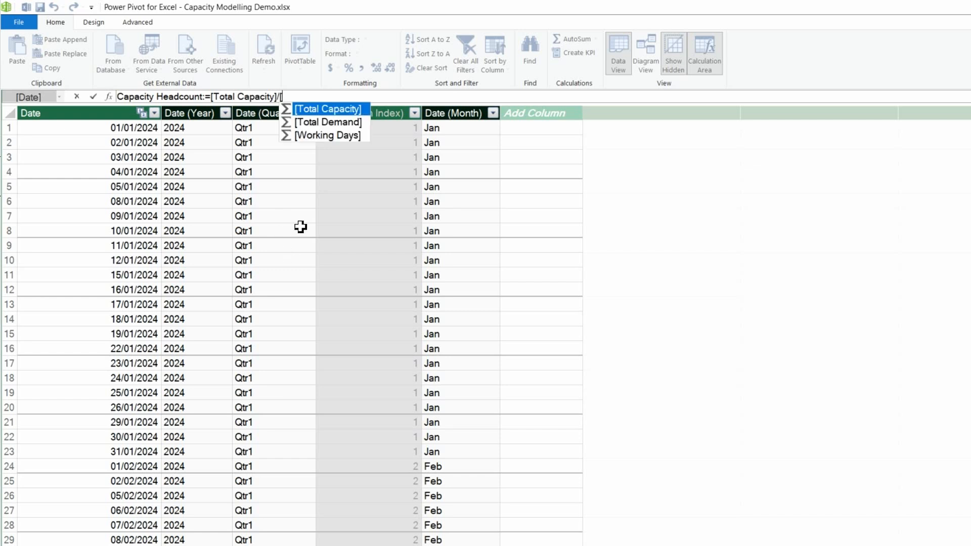
double_click(321, 135)
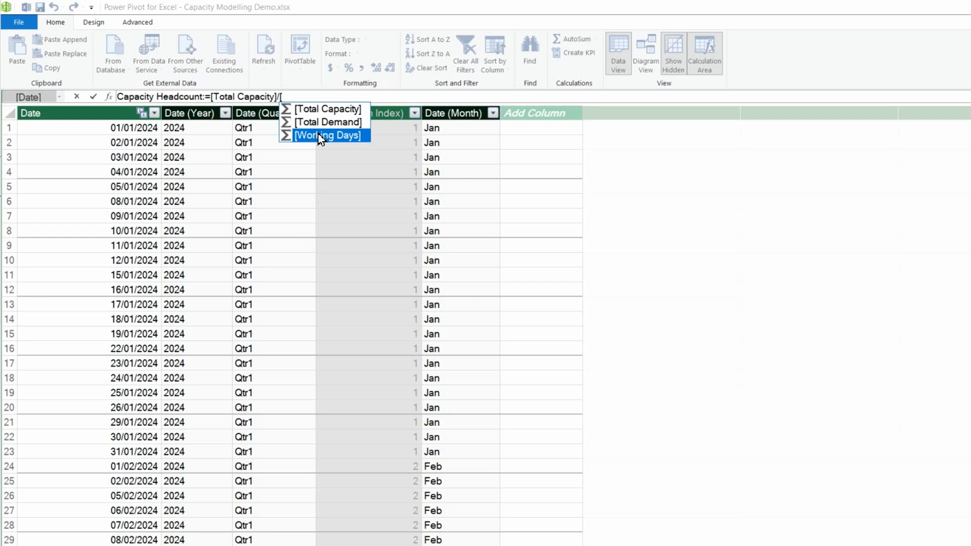
key("Return")
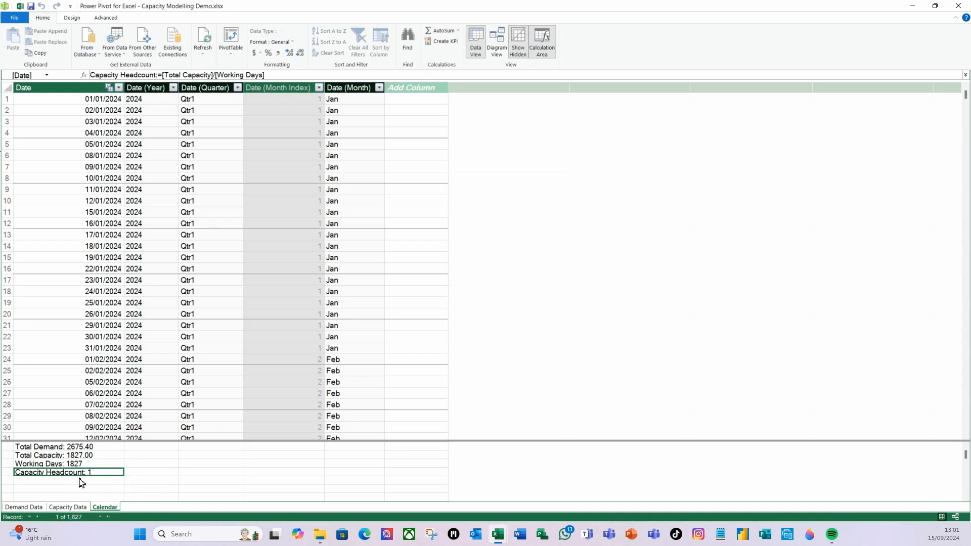
left_click(291, 42)
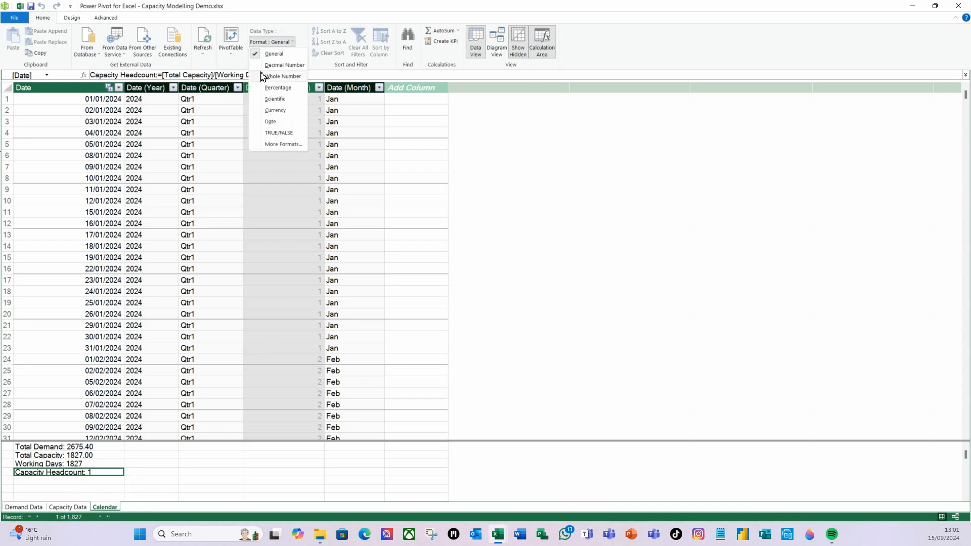
left_click(283, 65)
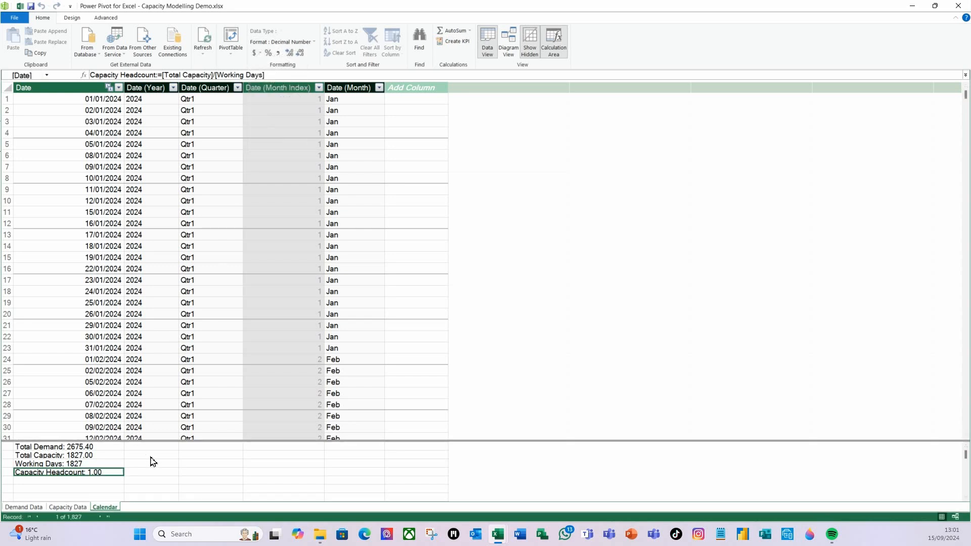
- Add a Demand Headcount measure below Capacity Headcount with the formula [Total Capacity]/[Working Days]
left_click(46, 481)
type("Demand Headcount:=")
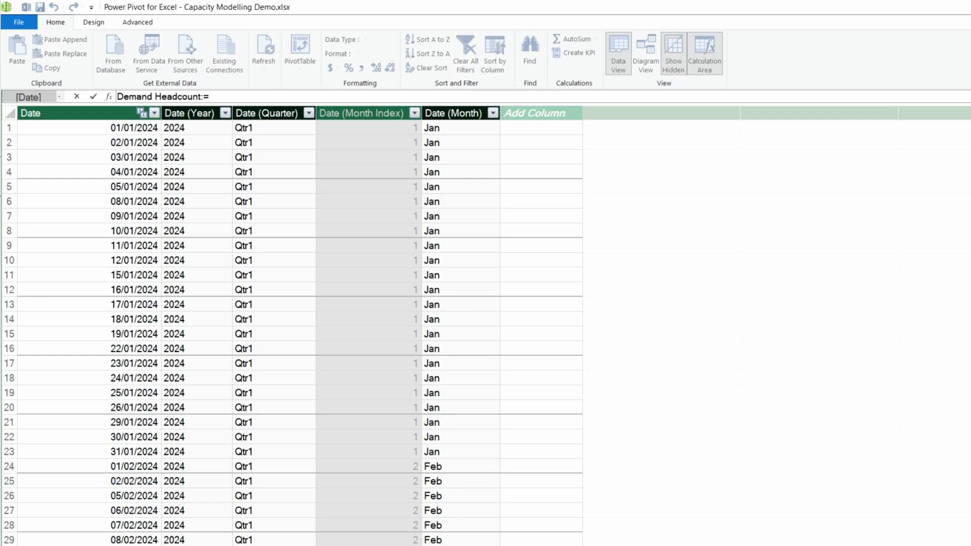
type("[")
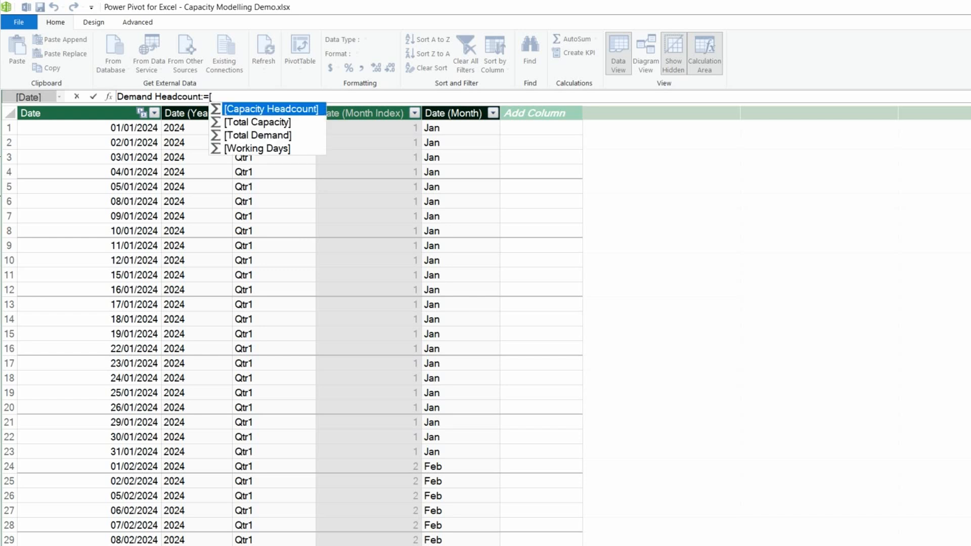
double_click(253, 122)
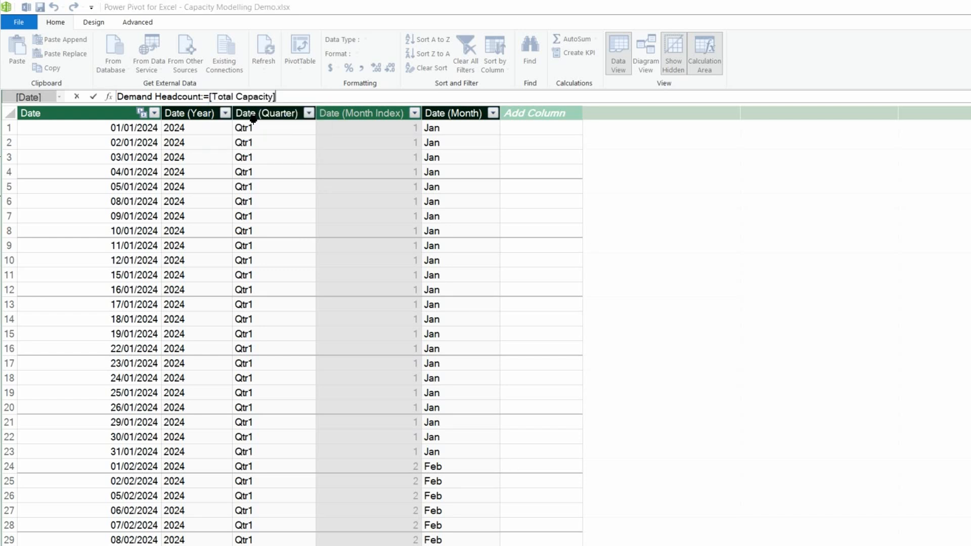
type("/[")
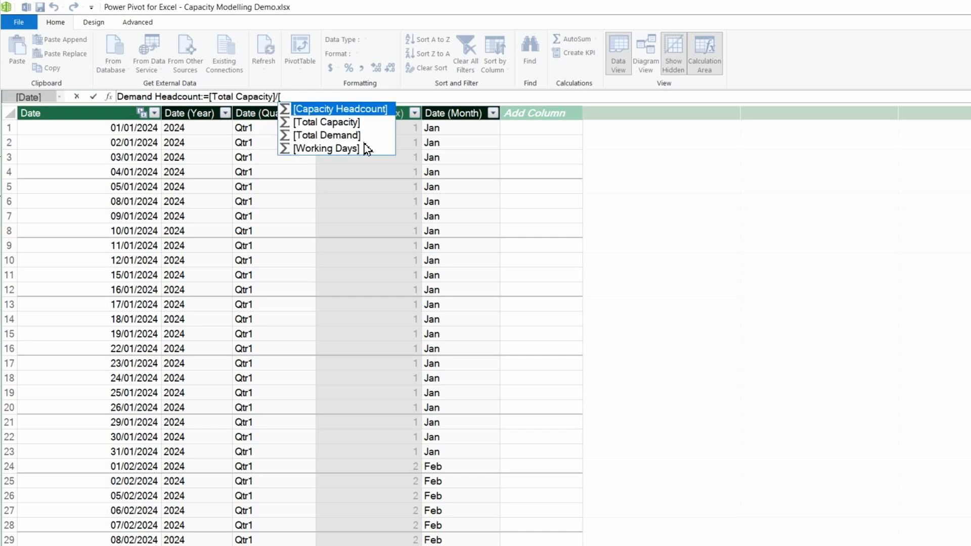
double_click(320, 150)
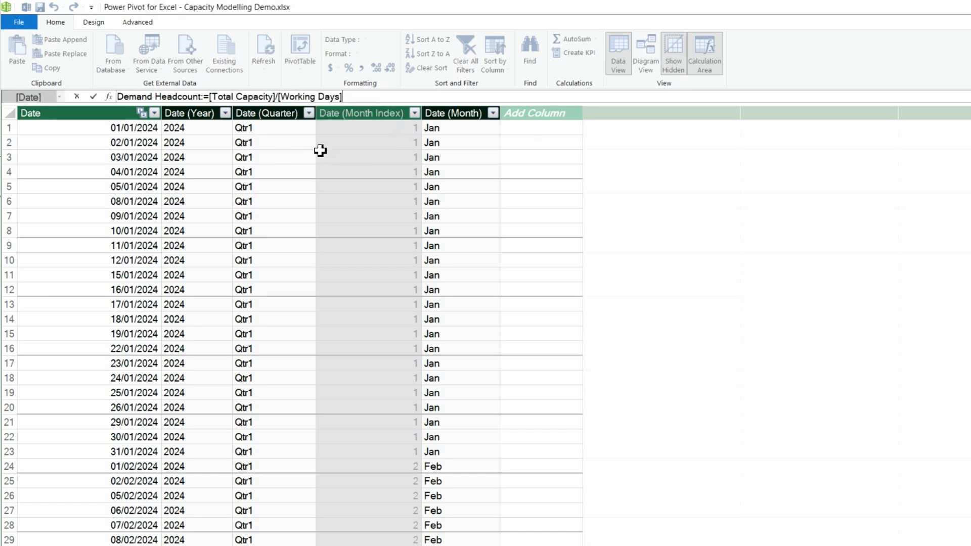
key("Return")
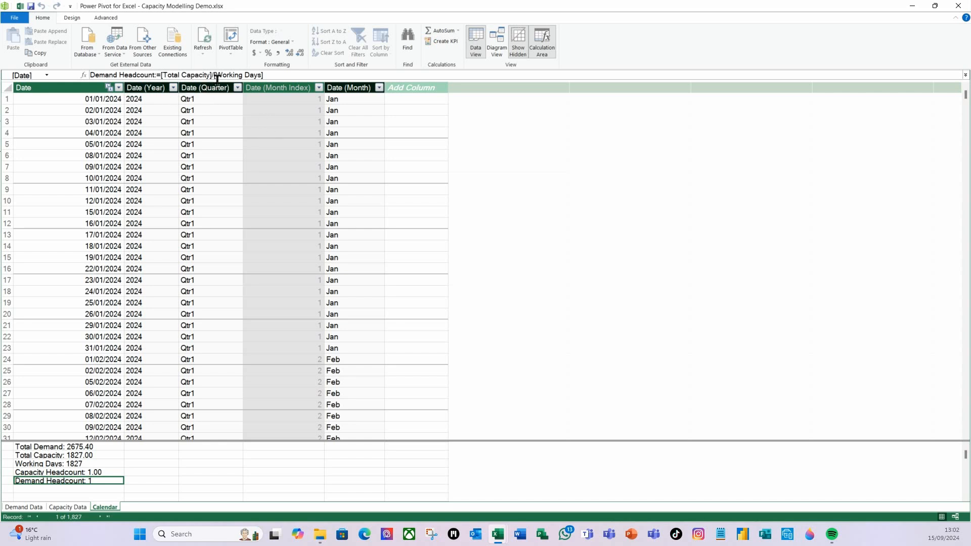
- Replace [Total Capacity] with [Total Demand] in the Demand Headcount formula and format the measure as Decimal Number
left_click_drag(214, 75, 161, 76)
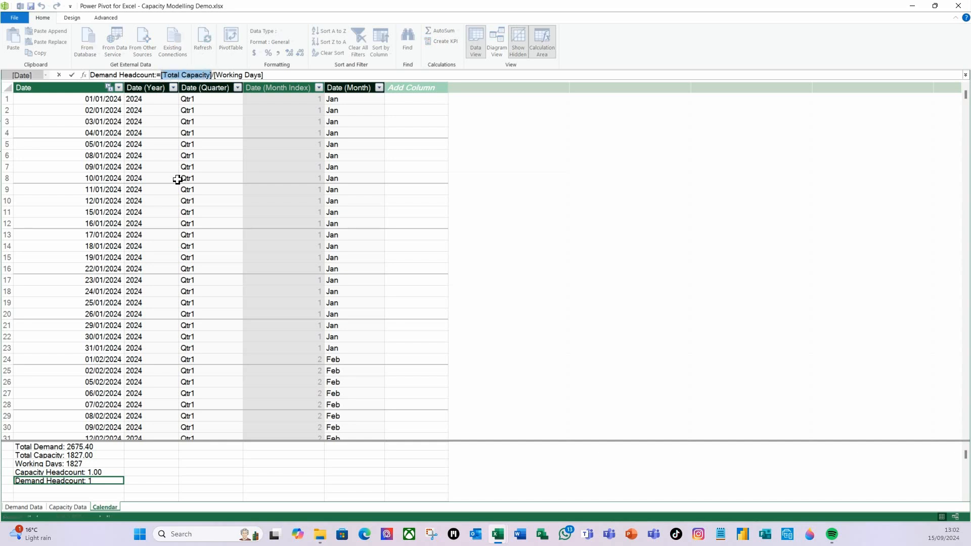
left_click(61, 448)
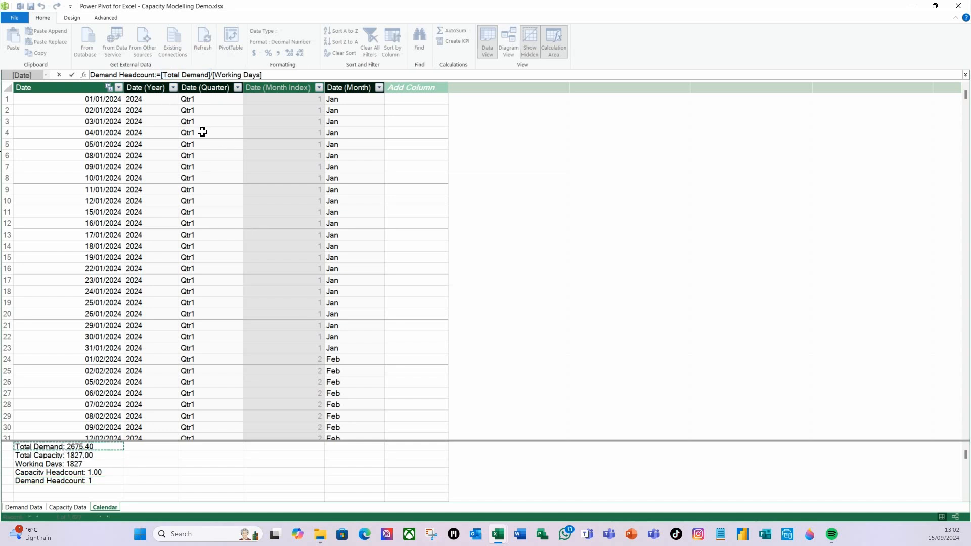
key("Return")
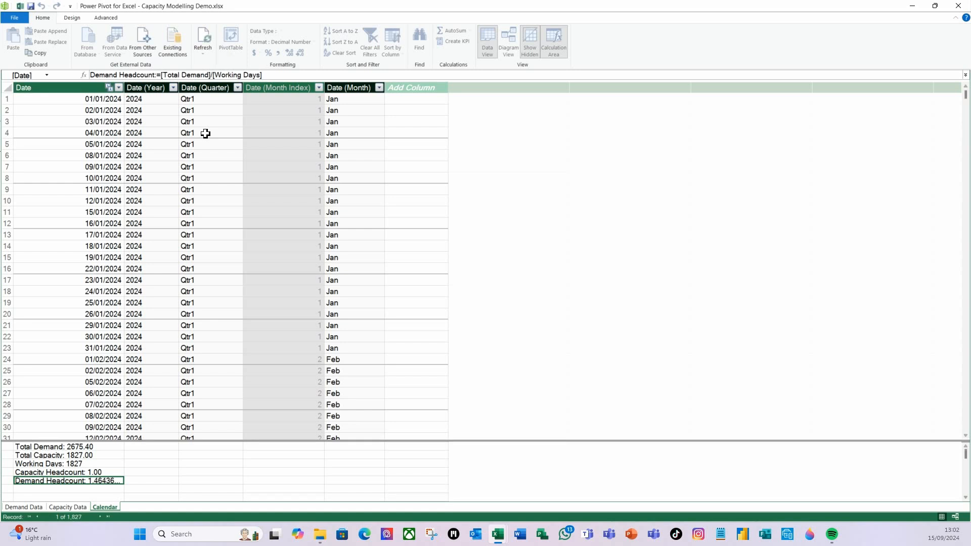
left_click(293, 45)
left_click(284, 65)
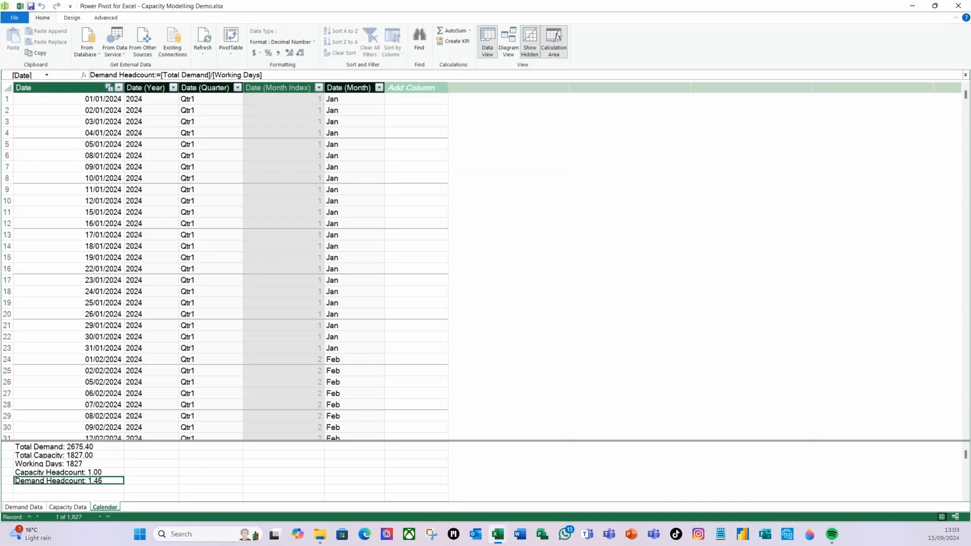
- Return to the Excel workbook and replace Total Capacity and Total Demand in the PivotTable values with Capacity Headcount and Demand Headcount
left_click(954, 5)
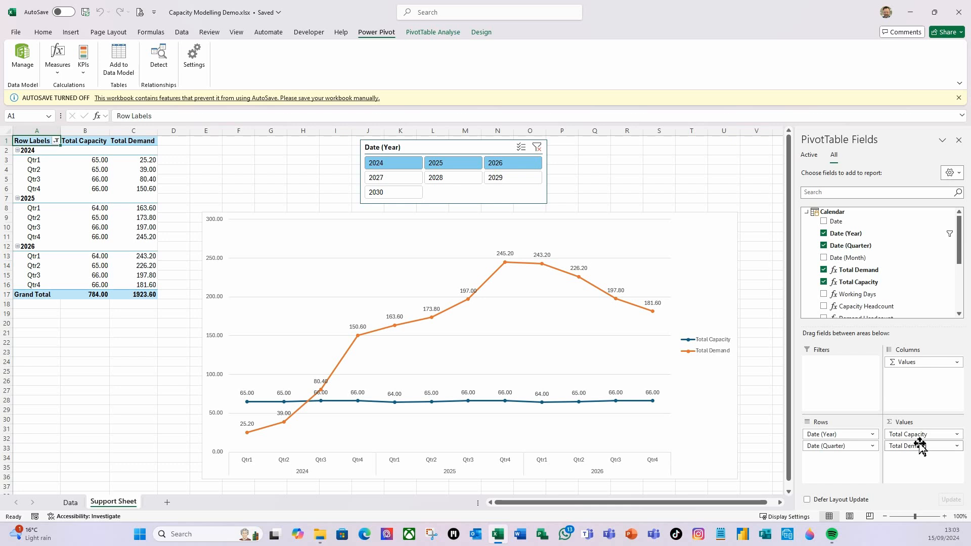
left_click_drag(938, 448, 935, 299)
left_click_drag(928, 436, 902, 260)
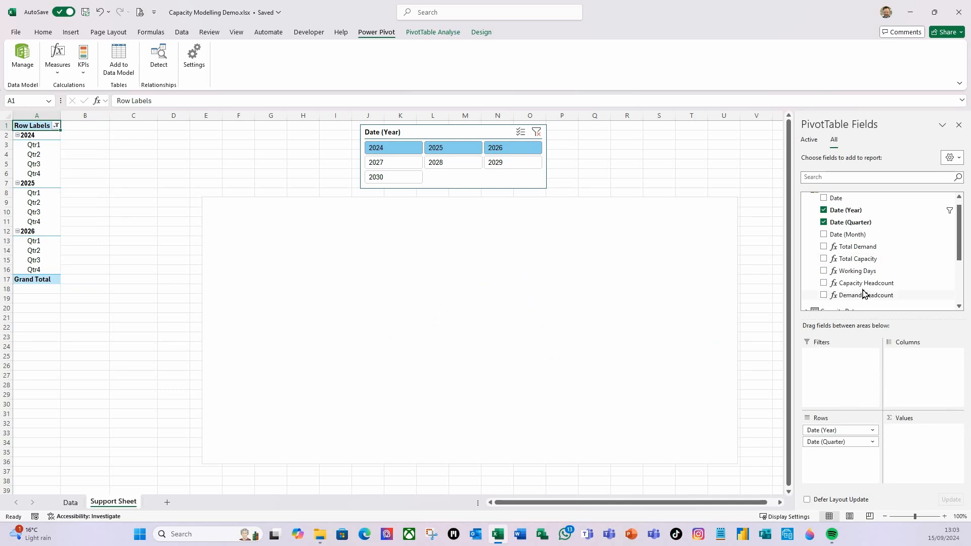
mouse_move(865, 283)
left_mouse_down()
mouse_move(916, 405)
mouse_move(910, 435)
left_mouse_up()
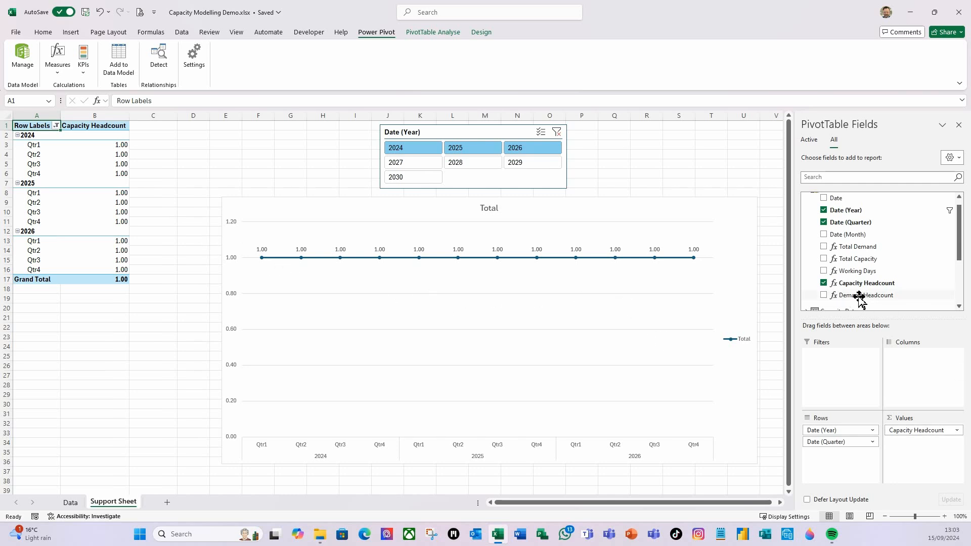
left_click_drag(877, 295, 927, 446)
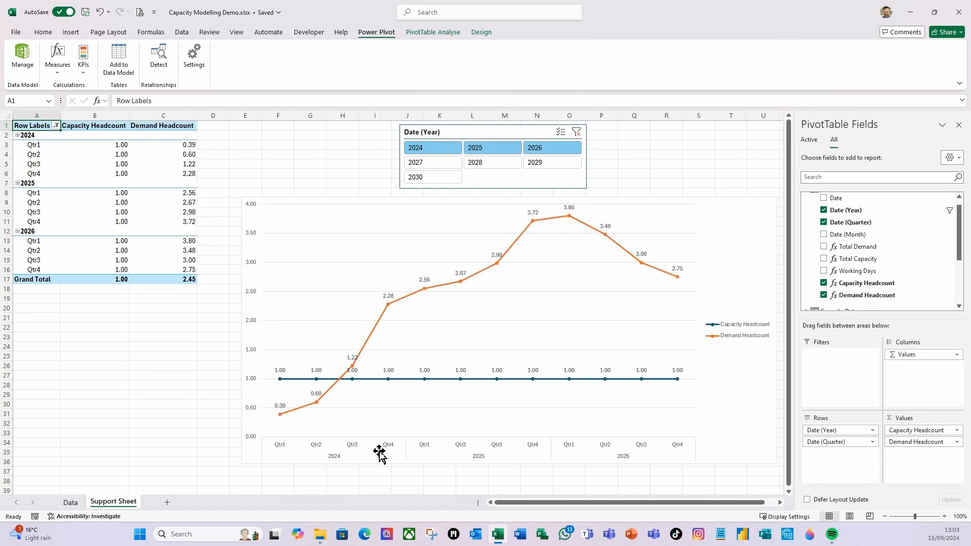
left_click(962, 124)
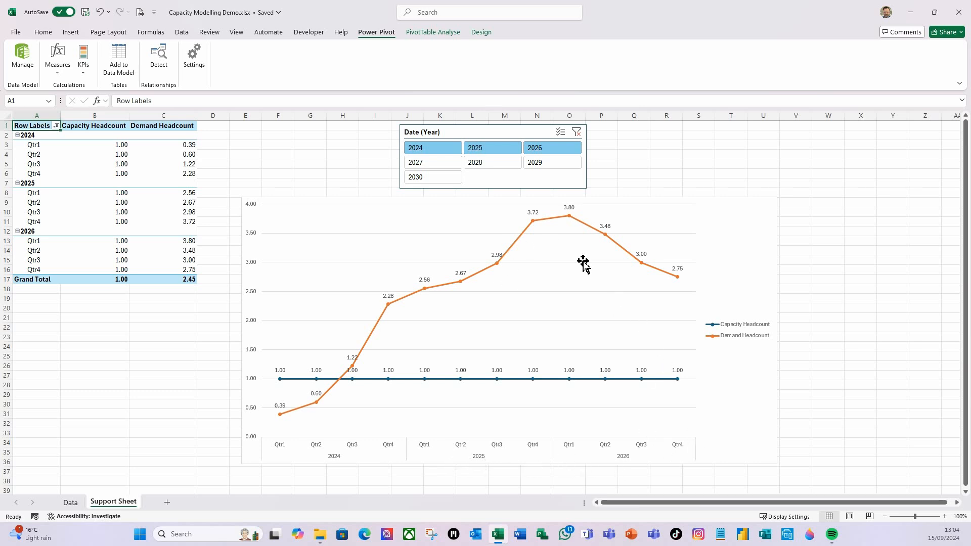
- Set the label position of the Capacity Headcount series' data labels to Below
mouse_move(650, 383)
left_click(279, 373)
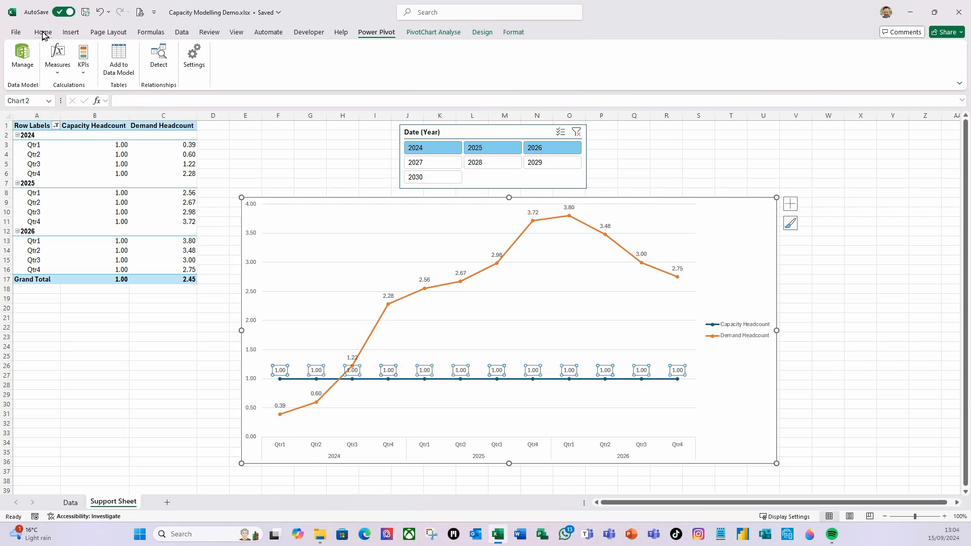
key("ctrl+1")
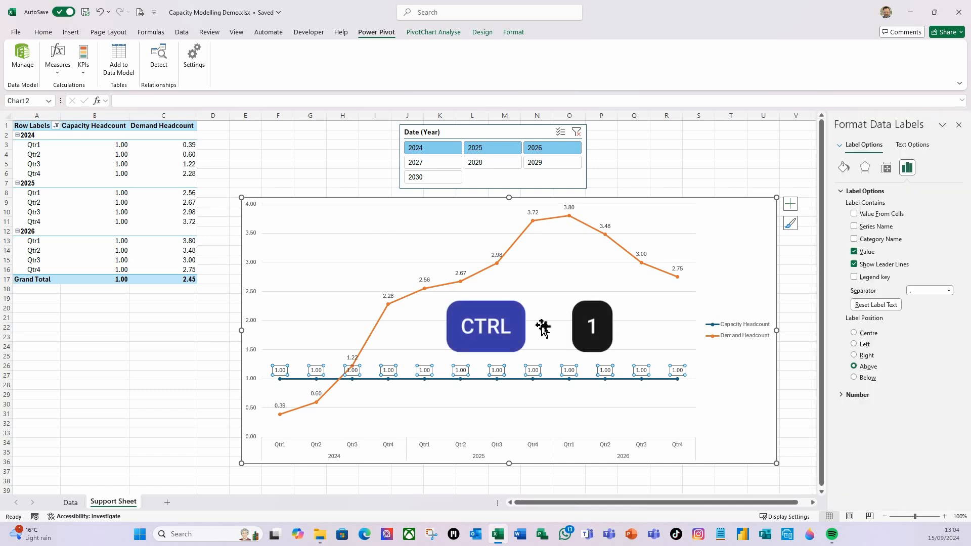
left_click(854, 378)
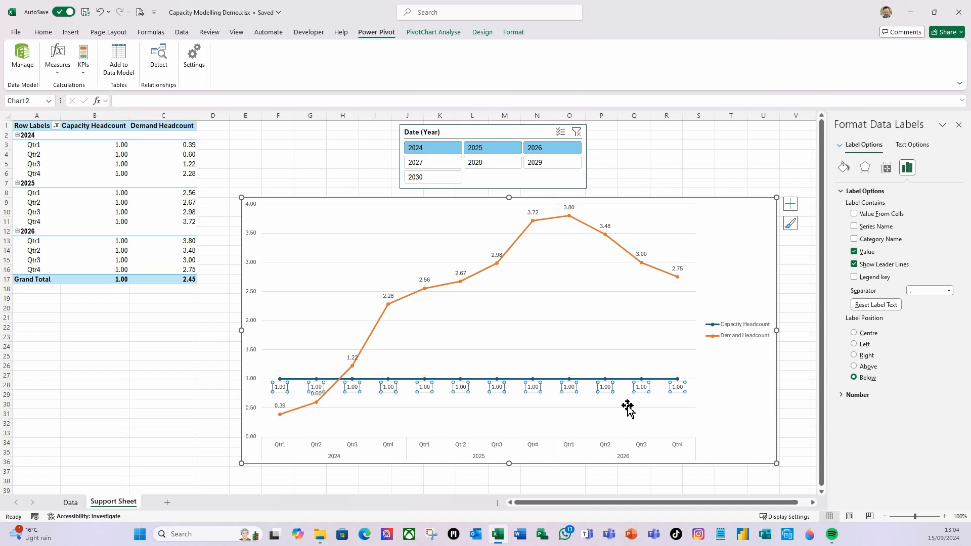
- Set the Capacity Headcount data labels to font size 12 and the same dark teal colour as their line
left_click(43, 32)
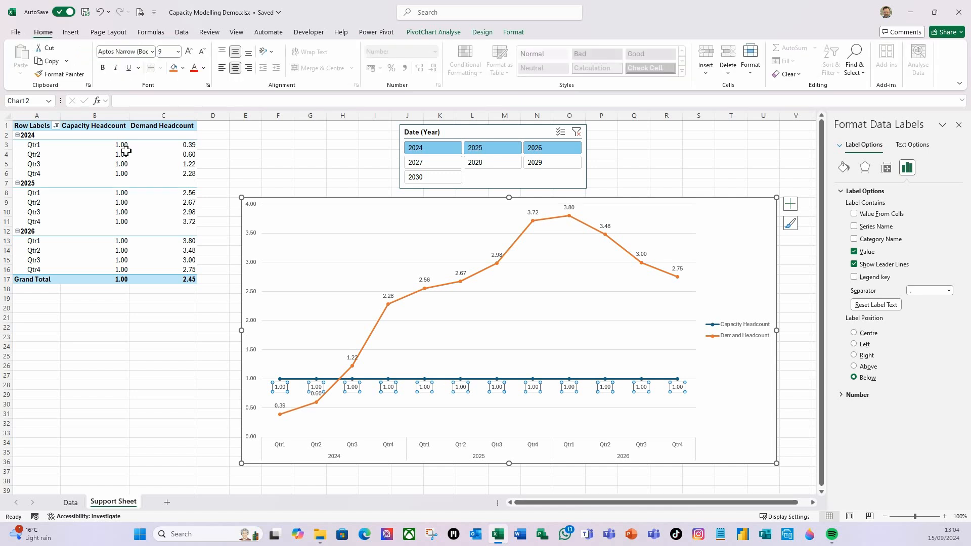
left_click(178, 51)
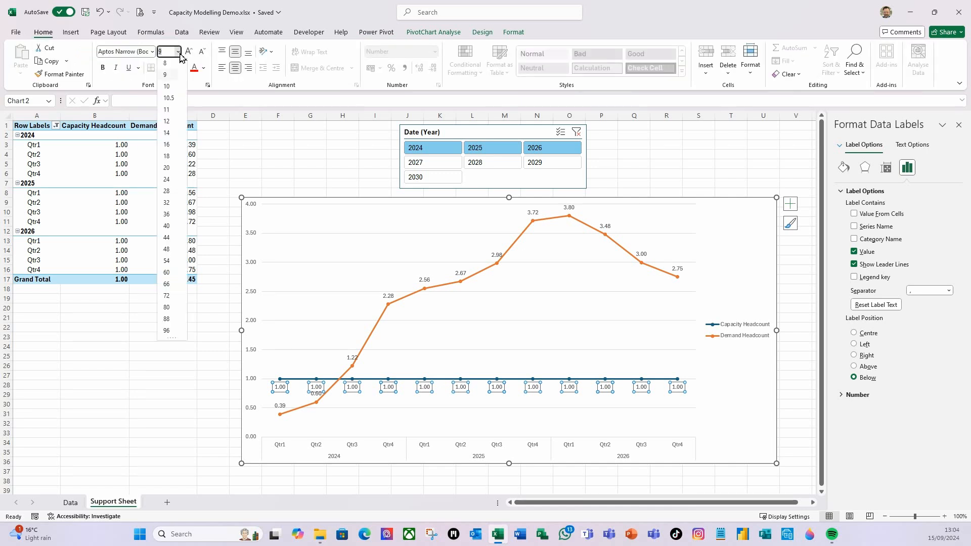
left_click(167, 124)
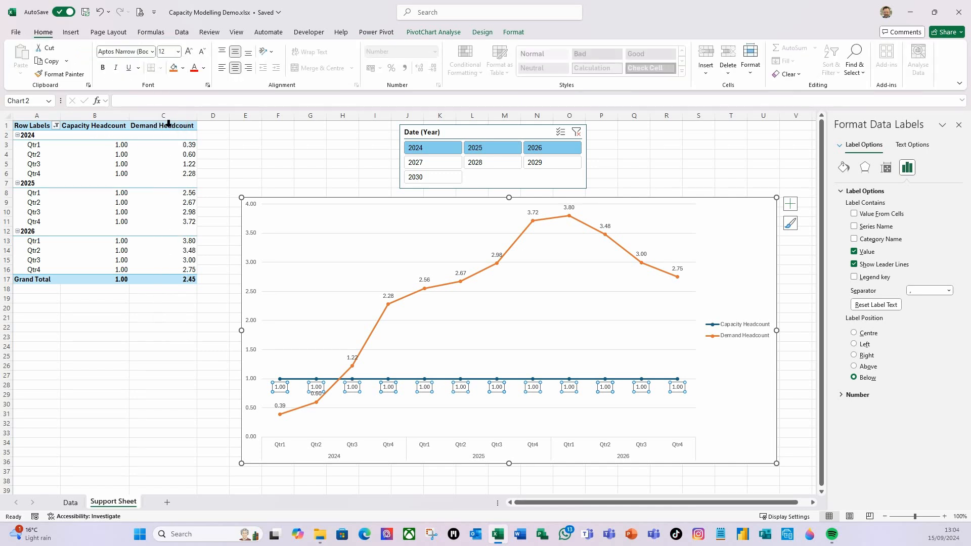
left_click(204, 68)
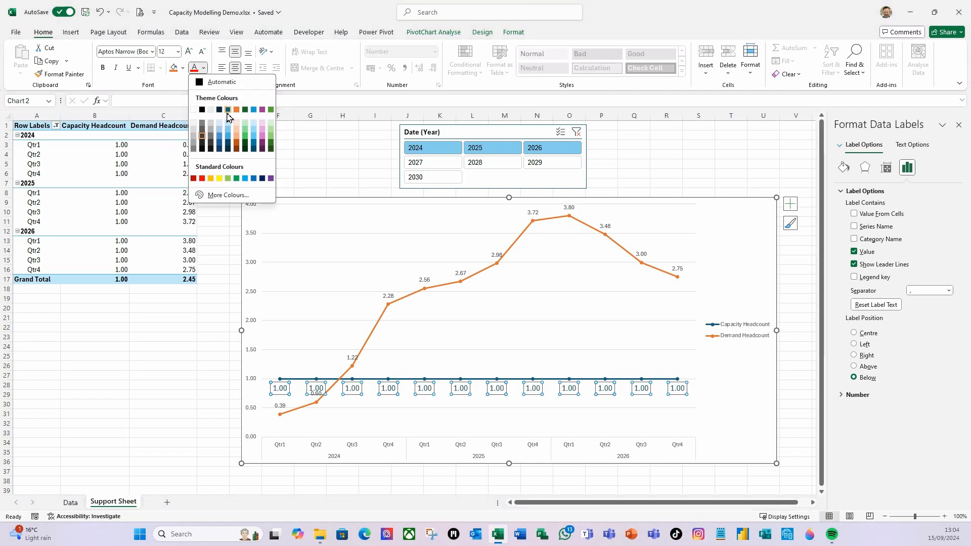
key("Escape")
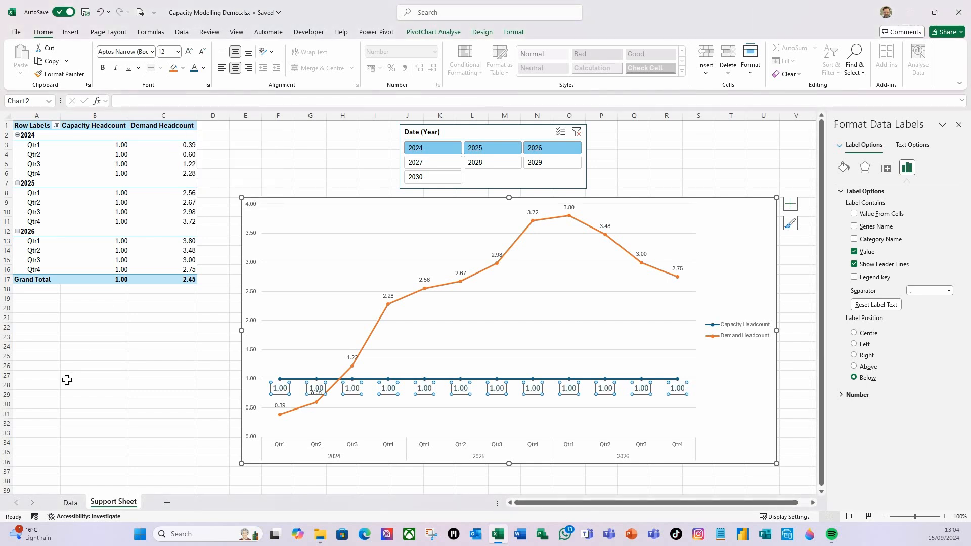
- Format the Demand Headcount data labels as bold, orange, size 12 text and close the label formatting pane
left_click(387, 299)
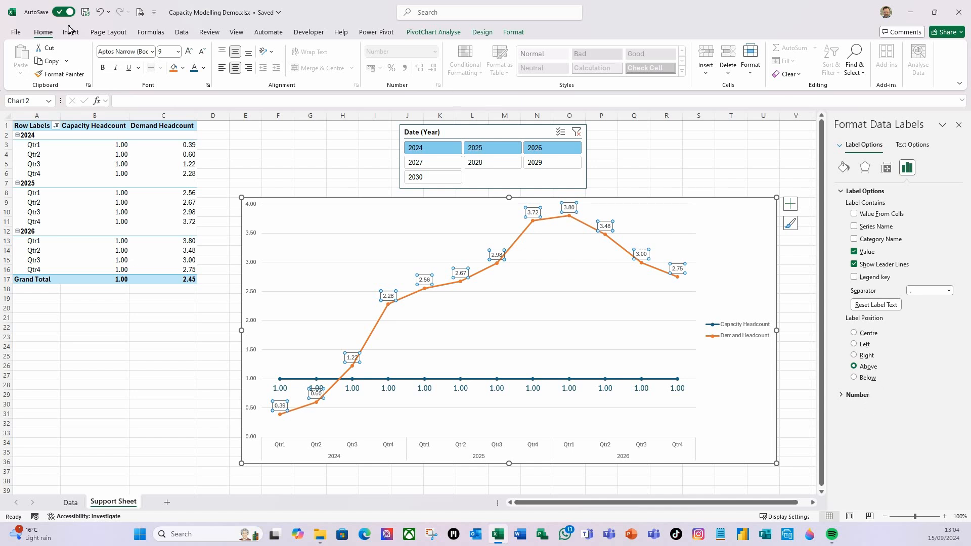
left_click(204, 68)
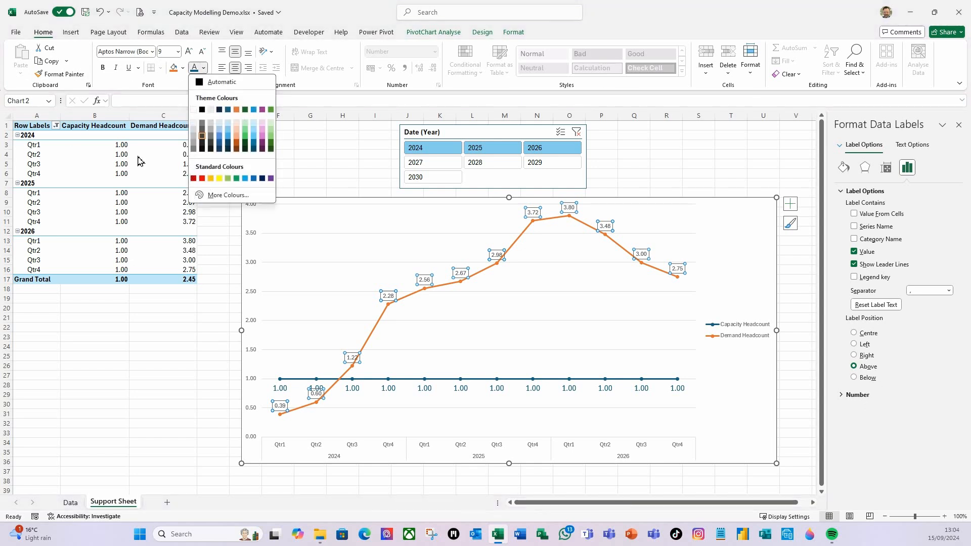
left_click(236, 110)
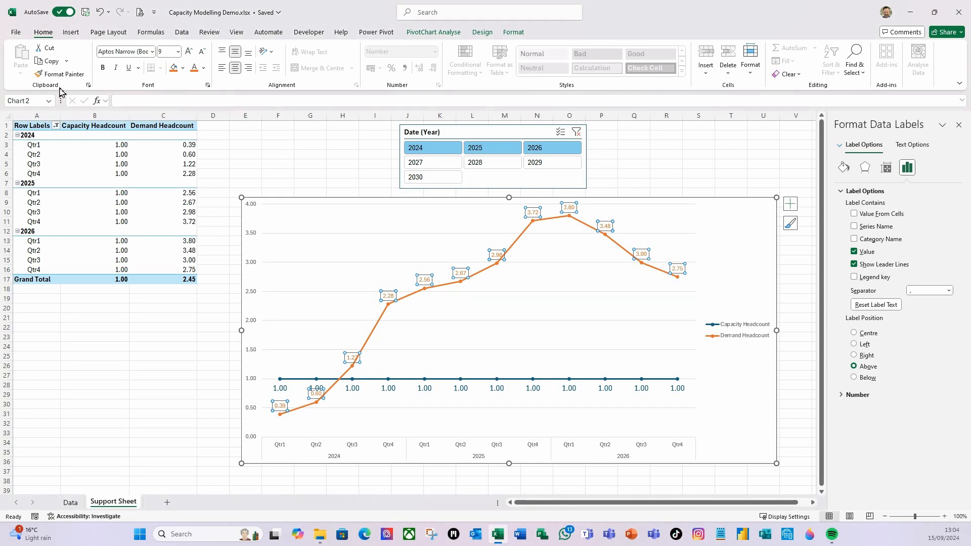
left_click(104, 70)
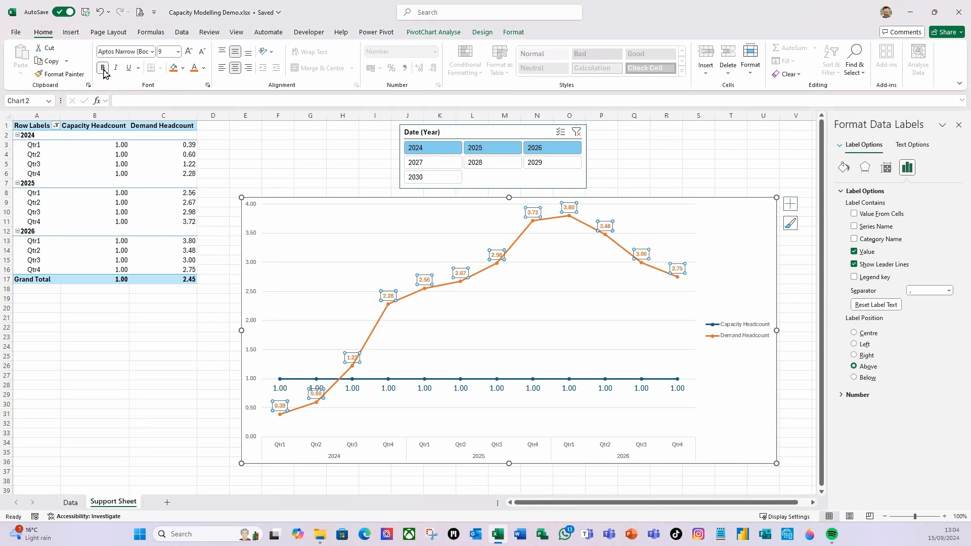
left_click(178, 52)
left_click(172, 123)
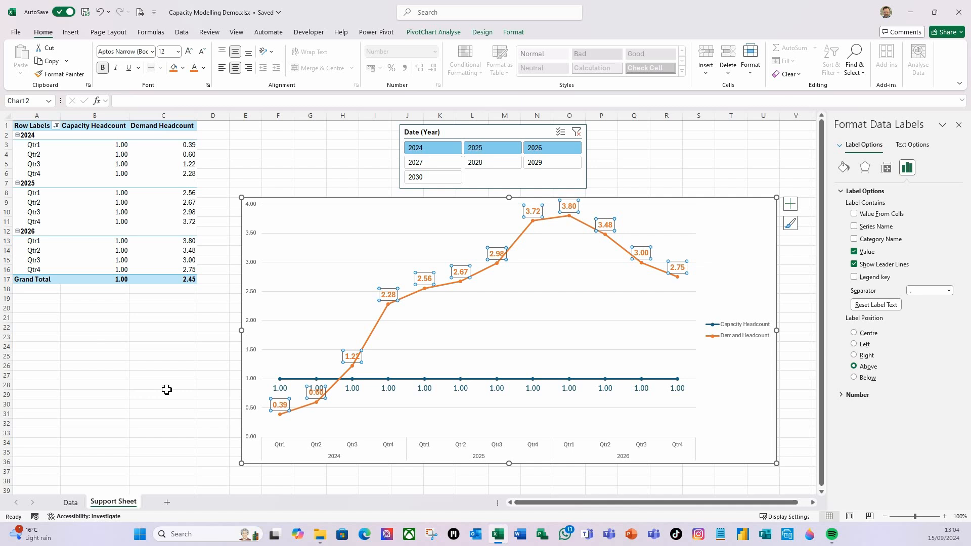
left_click(958, 126)
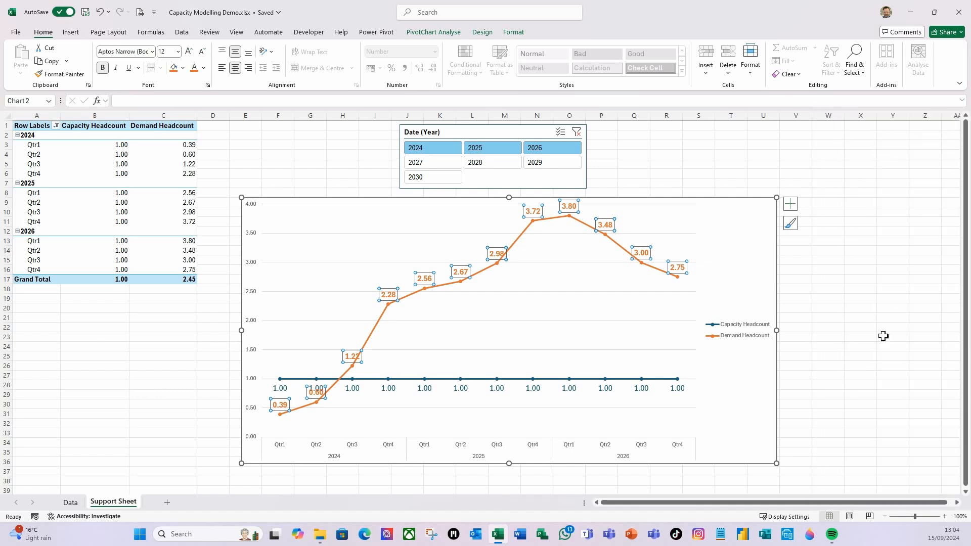
left_click(873, 368)
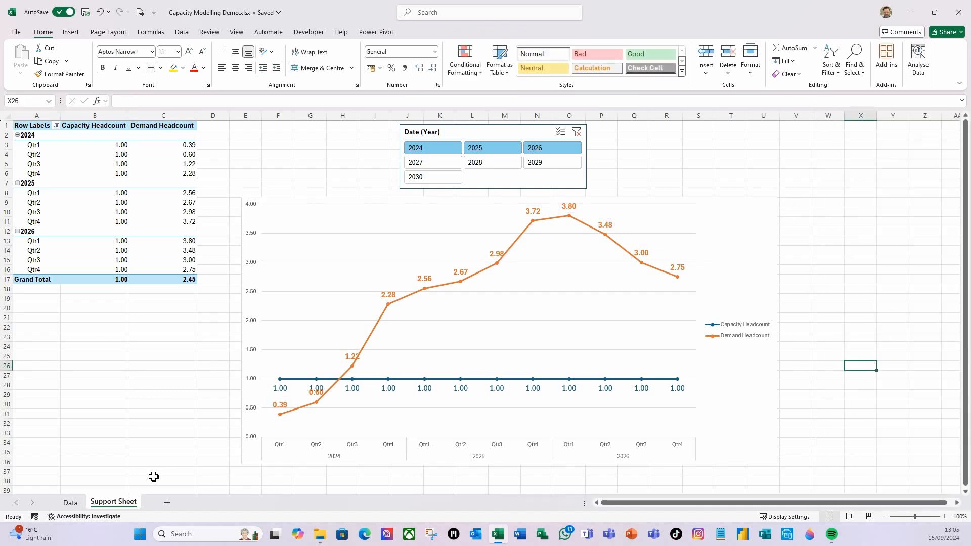
- Add a chart title to the PivotChart reading "Demand vs Supply"
left_click(758, 462)
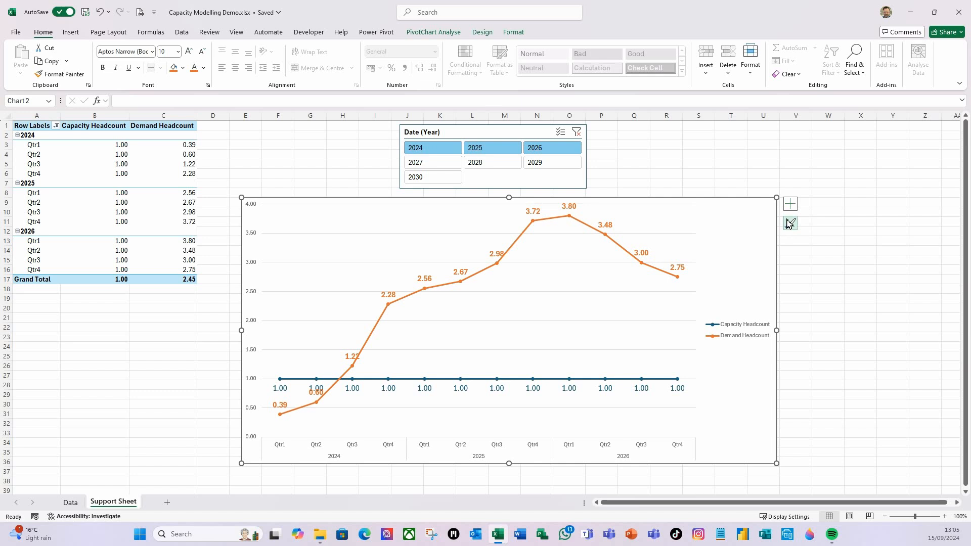
left_click(790, 204)
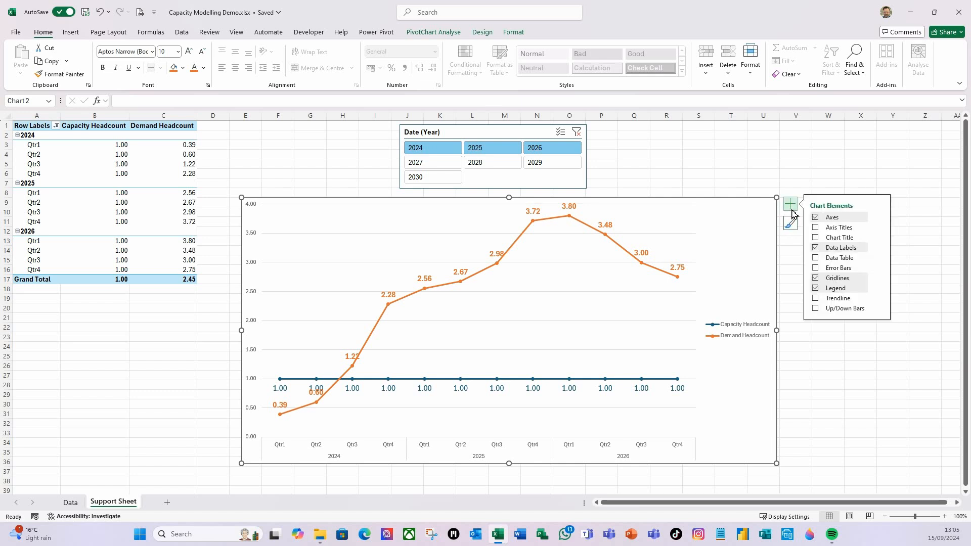
left_click(814, 237)
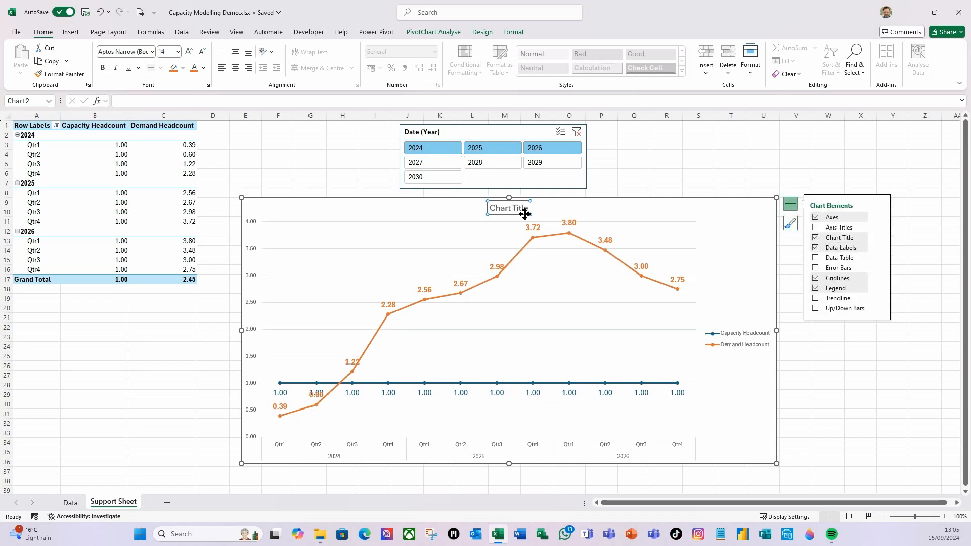
left_click(504, 208)
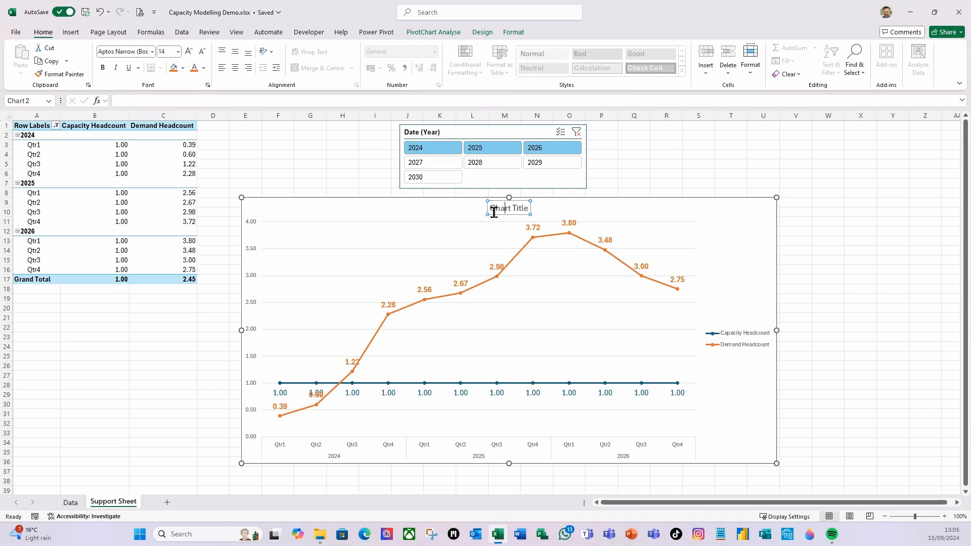
key("ctrl+a")
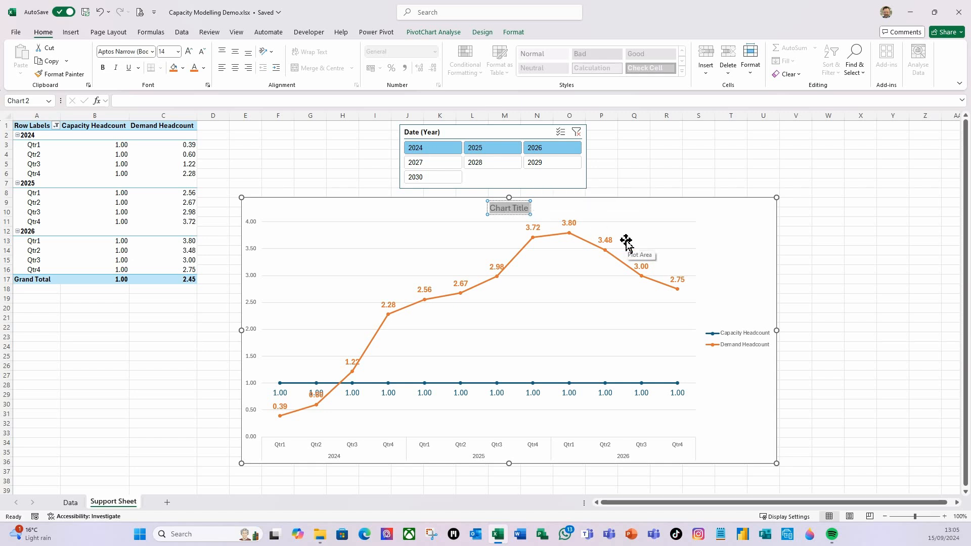
type("Deamnd")
key("BackSpace")
key("BackSpace")
key("BackSpace")
key("BackSpace")
type("mand vs Supply")
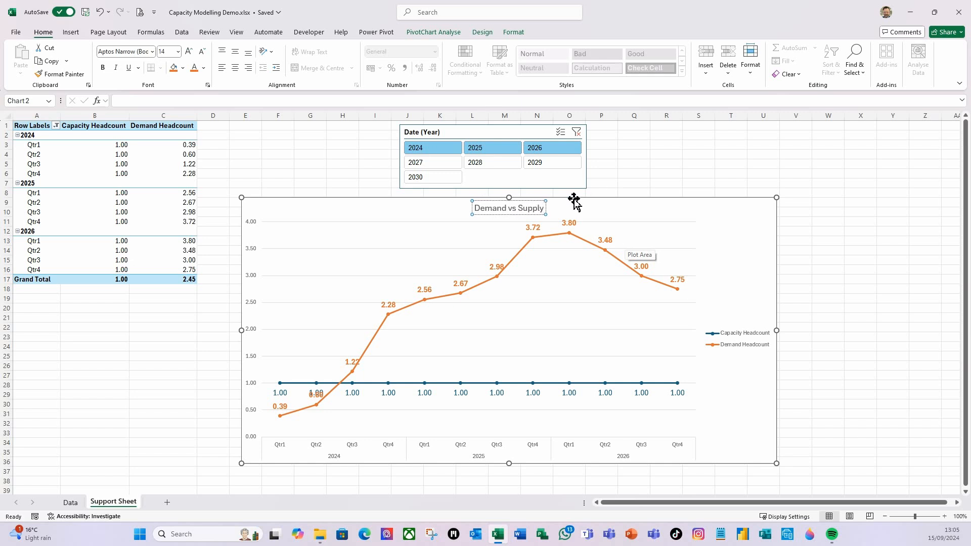
- Set the chart title's font size to 20 and move it to the chart's upper-left corner
left_click(510, 214)
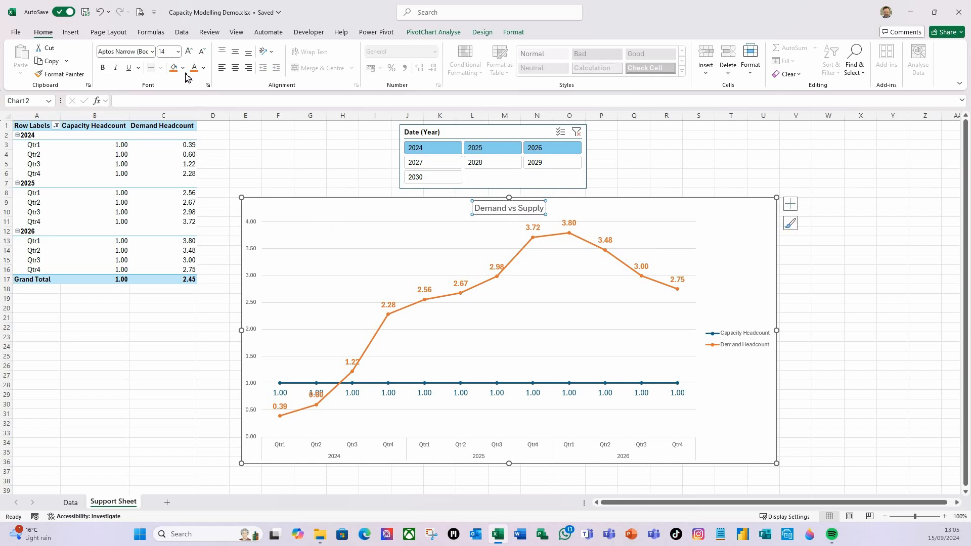
left_click(178, 51)
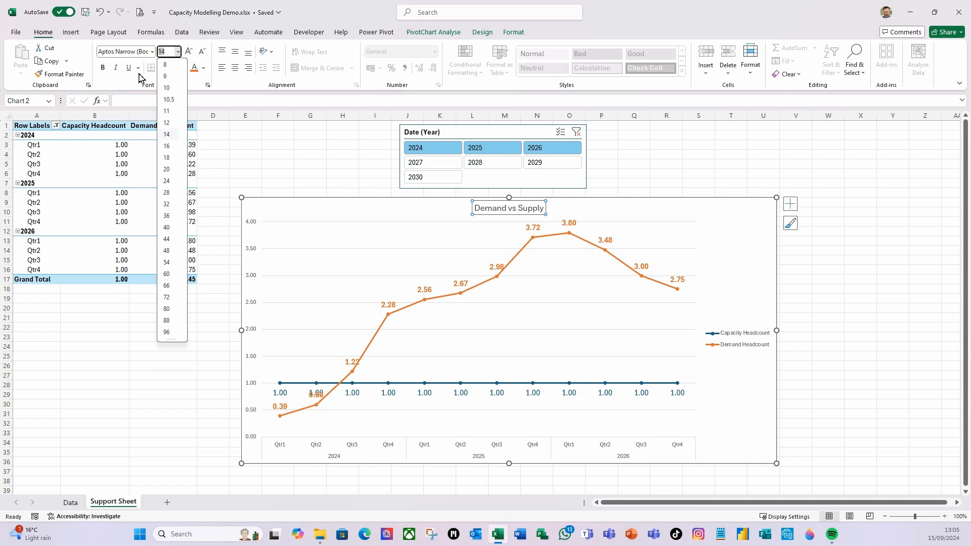
left_click(168, 174)
left_click_drag(497, 215, 281, 216)
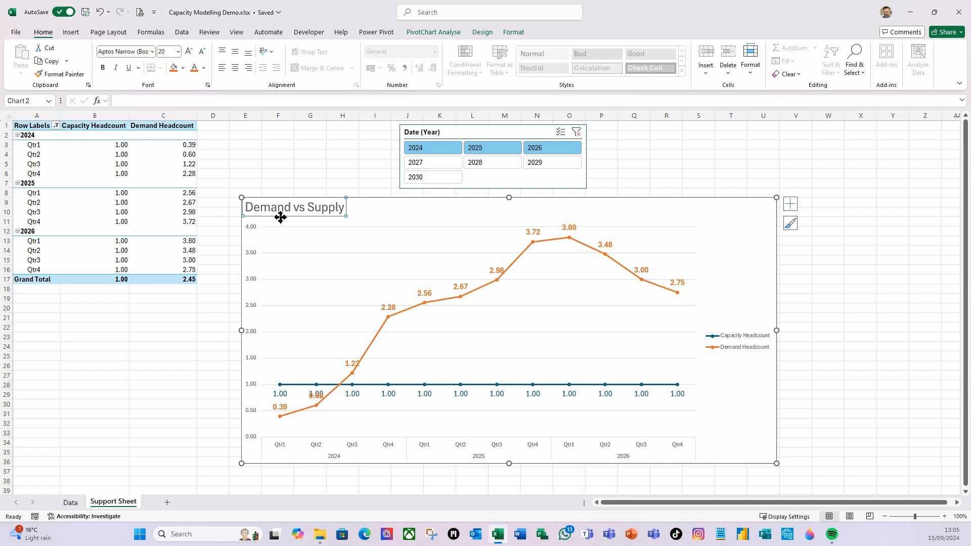
- Place the legend at the top of the chart and move it to the upper-right corner, level with the title
left_click(790, 205)
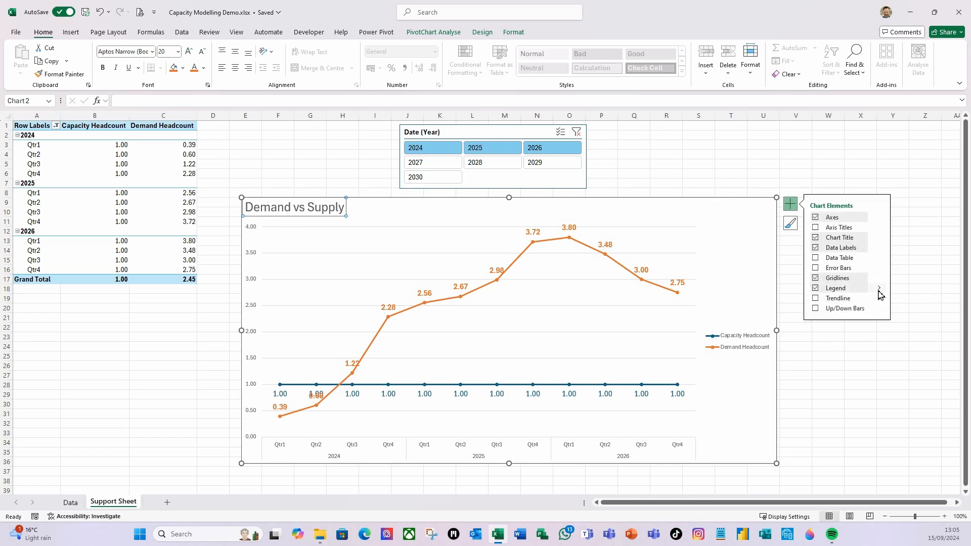
mouse_move(880, 294)
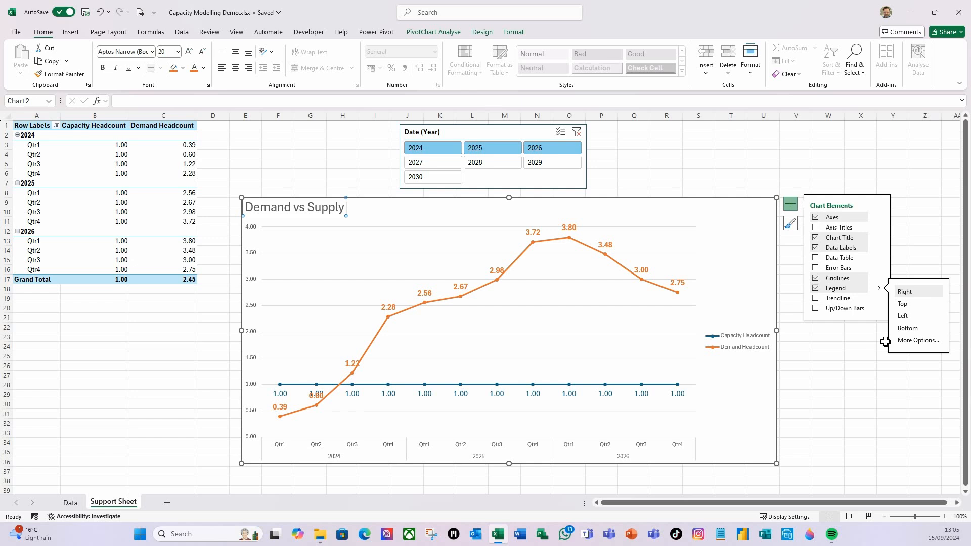
left_click(908, 304)
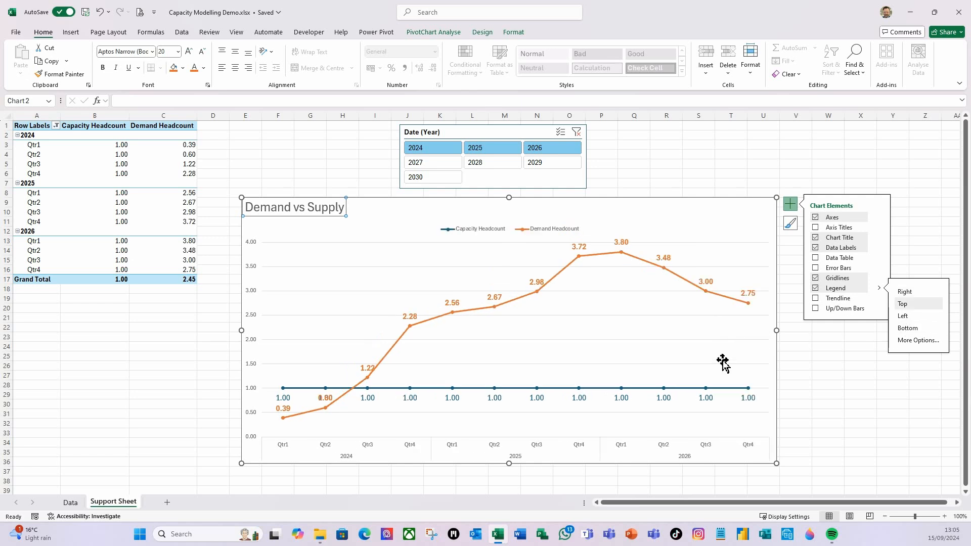
left_click(554, 233)
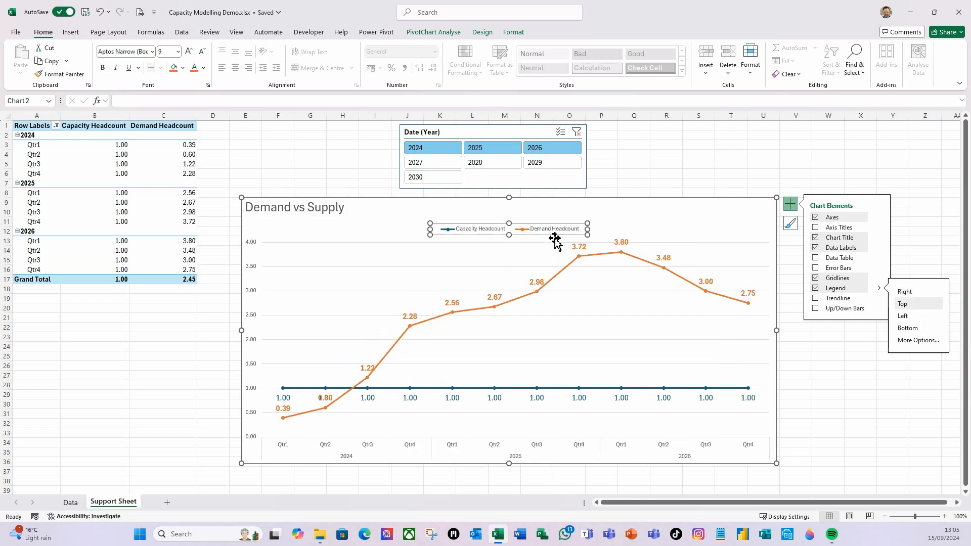
left_click_drag(555, 236, 733, 216)
left_click(848, 277)
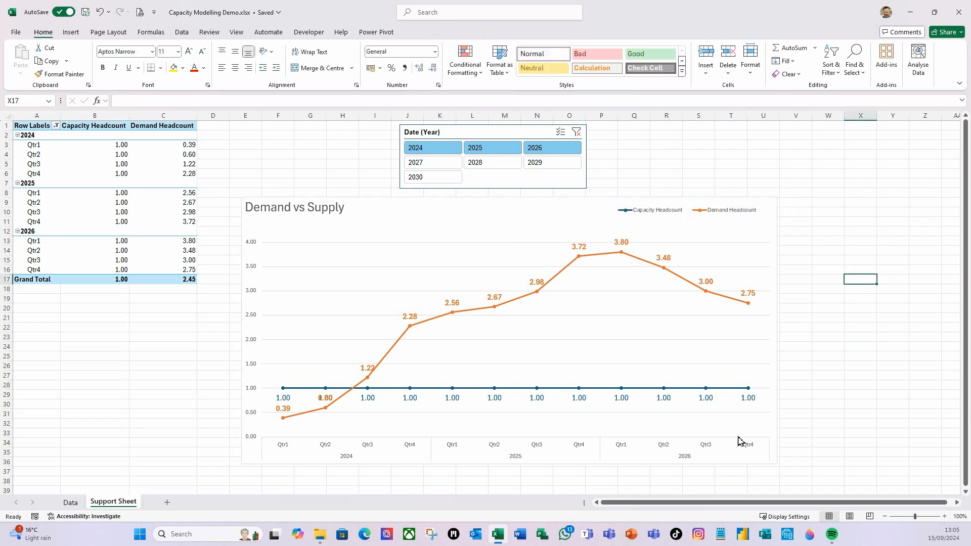
- Cut the Demand vs Supply chart from the Support Sheet and paste it at cell F9 of the Data sheet
left_click(649, 461)
key("ctrl+x")
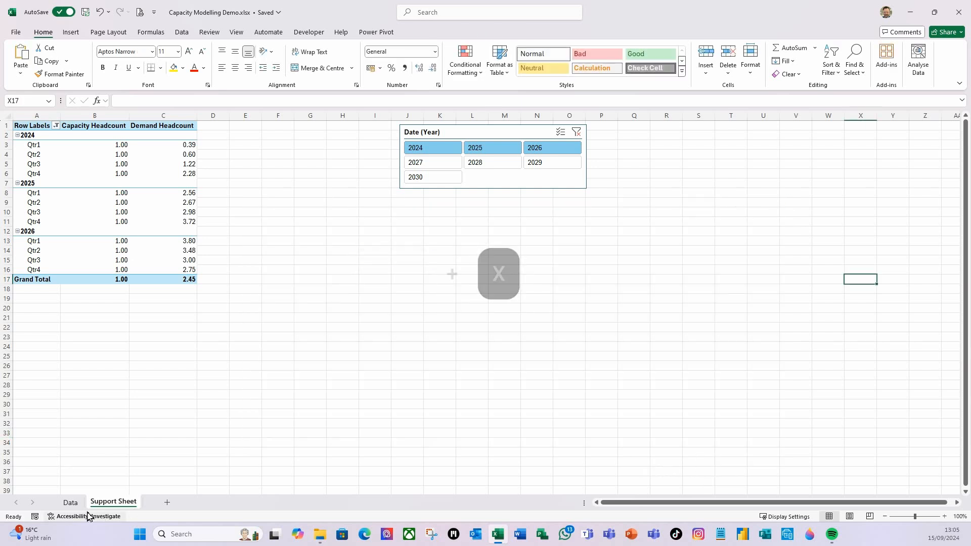
left_click(69, 501)
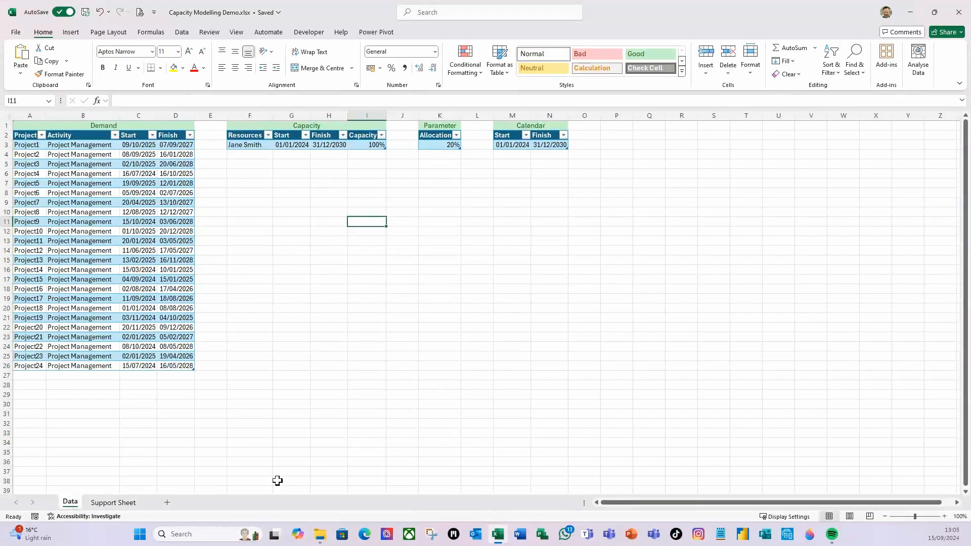
left_click(253, 184)
left_click(254, 199)
key("ctrl+v")
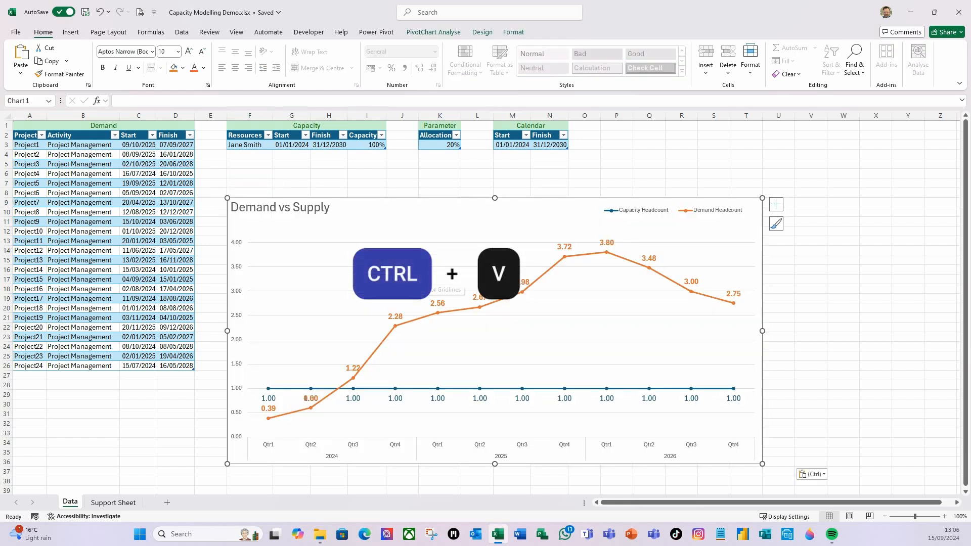
- Cut the Date (Year) slicer from the Support Sheet and paste it at cell V2 of the Data sheet, including its active content
left_click(124, 502)
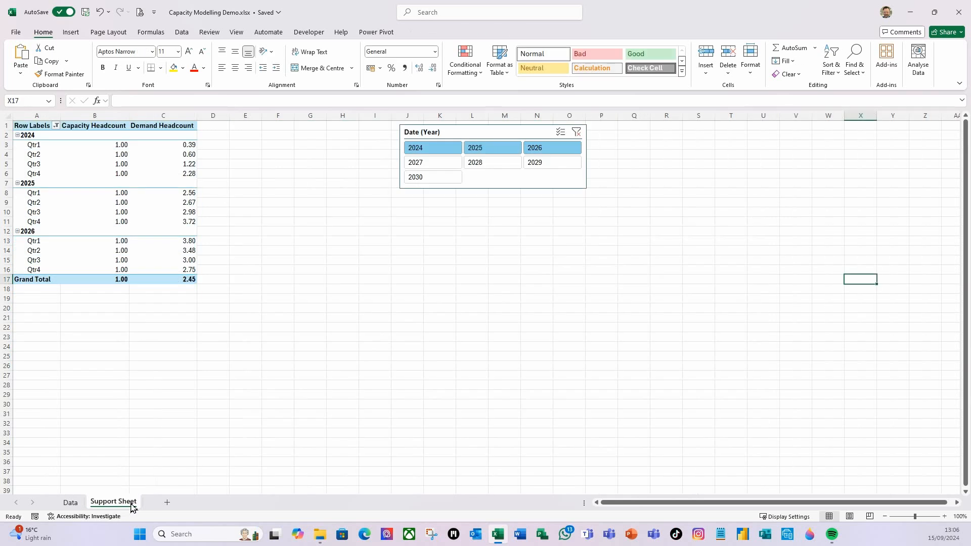
left_click(580, 187)
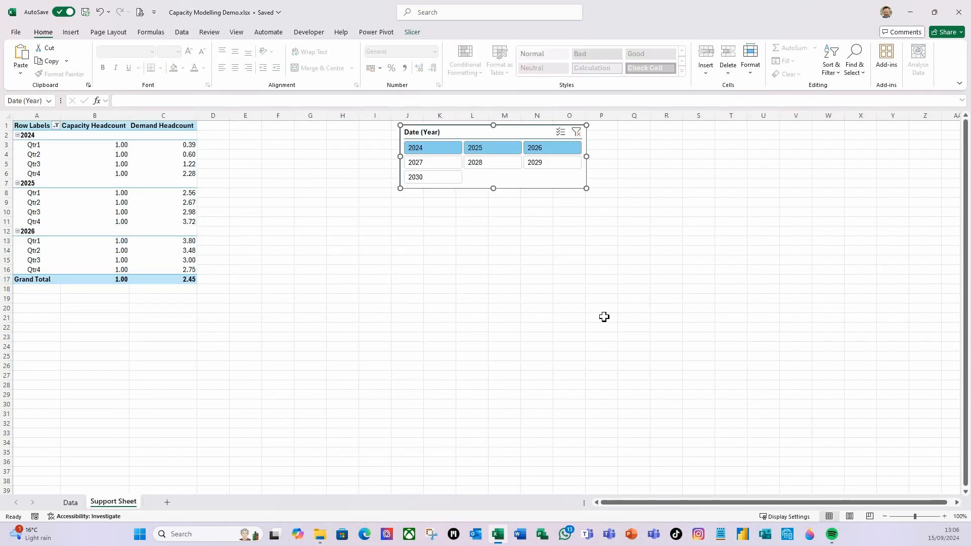
key("ctrl+x")
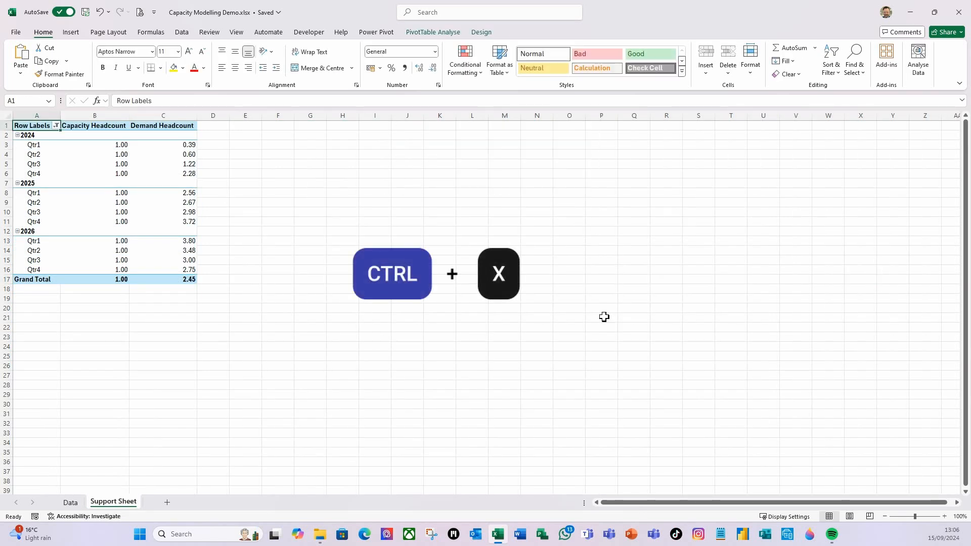
left_click(70, 502)
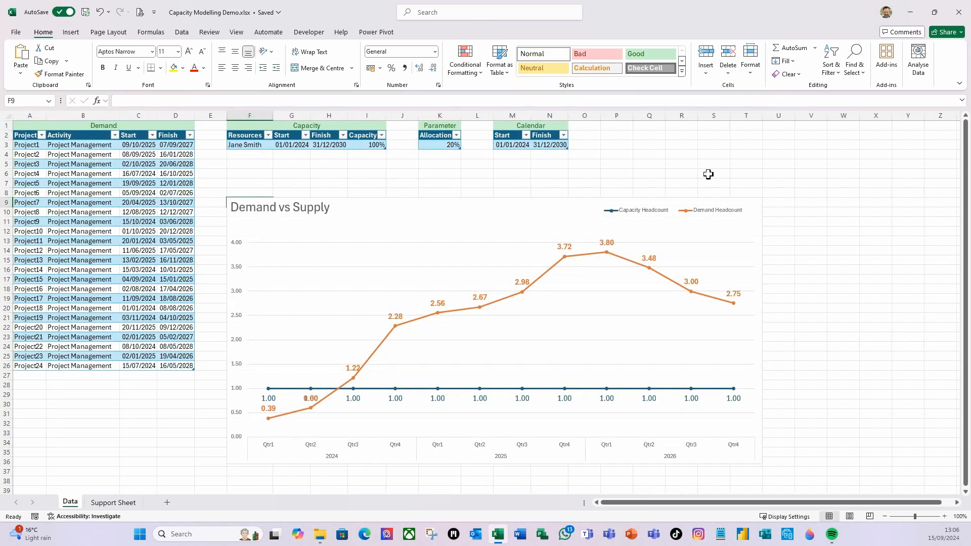
left_click(797, 135)
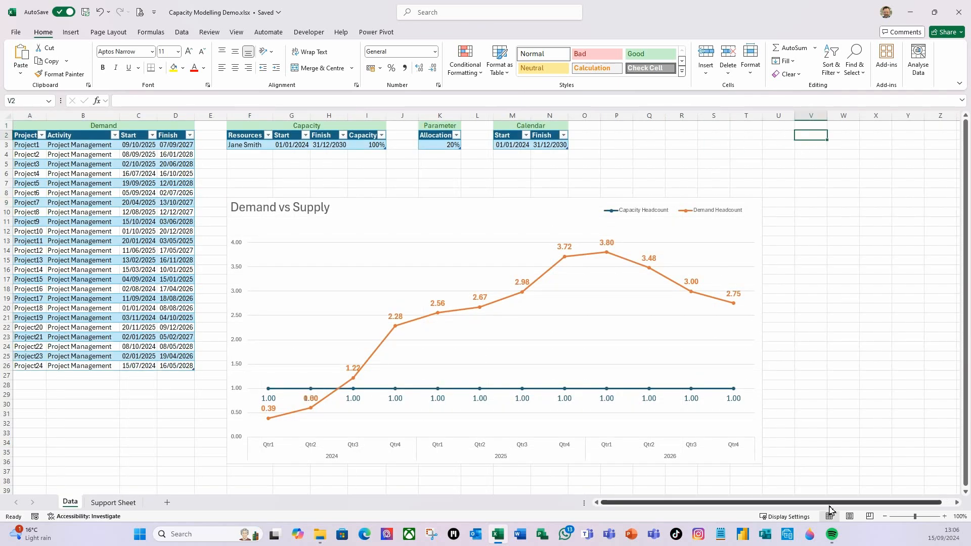
left_click(956, 503)
left_click(956, 503)
left_click(956, 503)
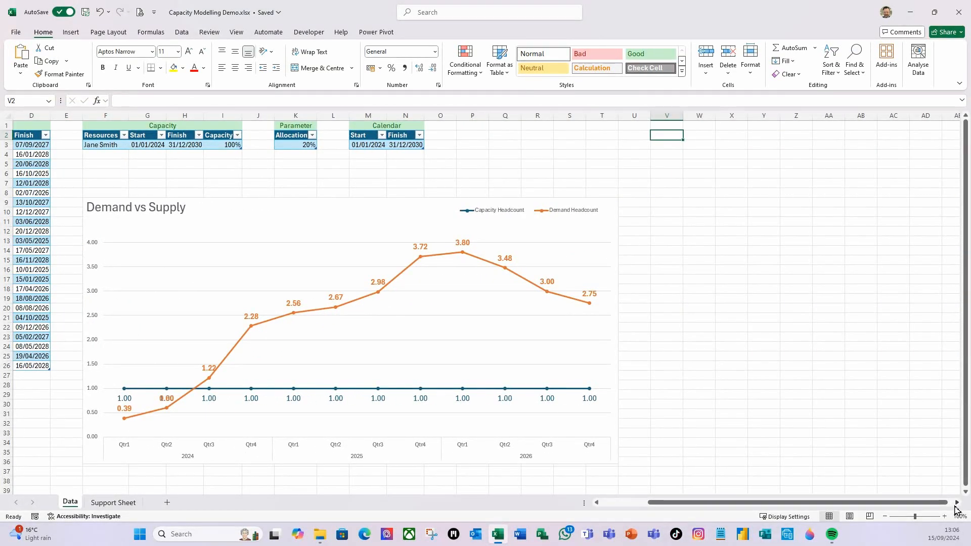
key("ctrl+v")
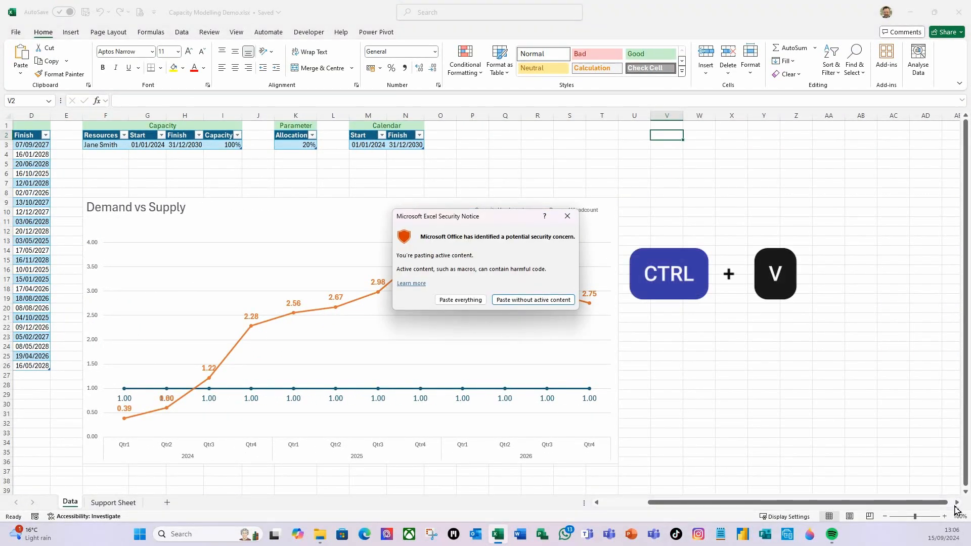
left_click(461, 300)
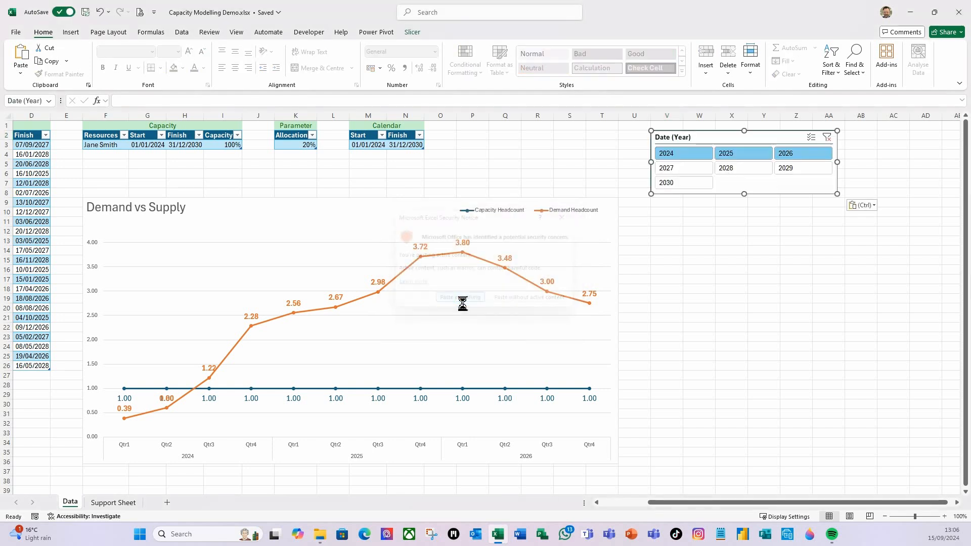
- Move the Date (Year) slicer down and slightly left so it sits beside the upper part of the Demand vs Supply chart
left_click(667, 231)
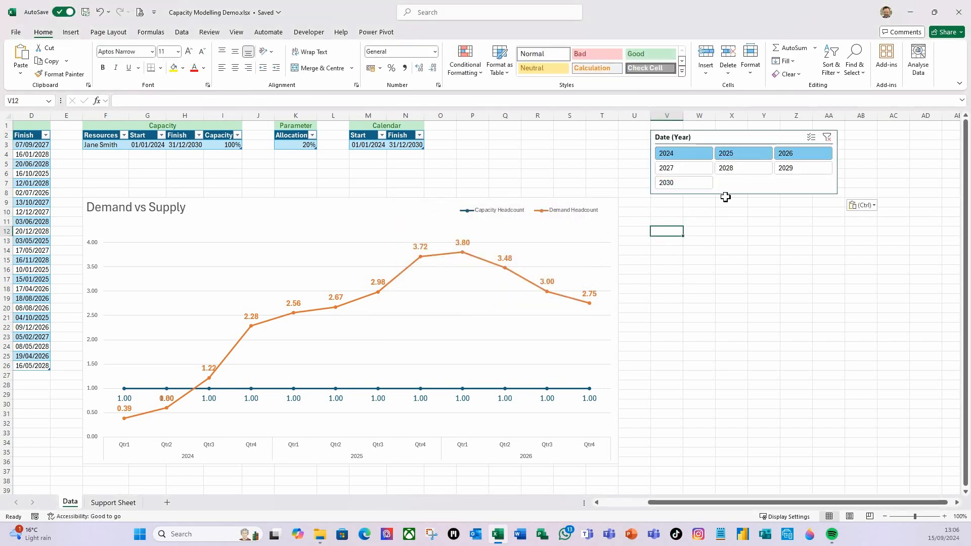
left_click_drag(734, 196, 728, 233)
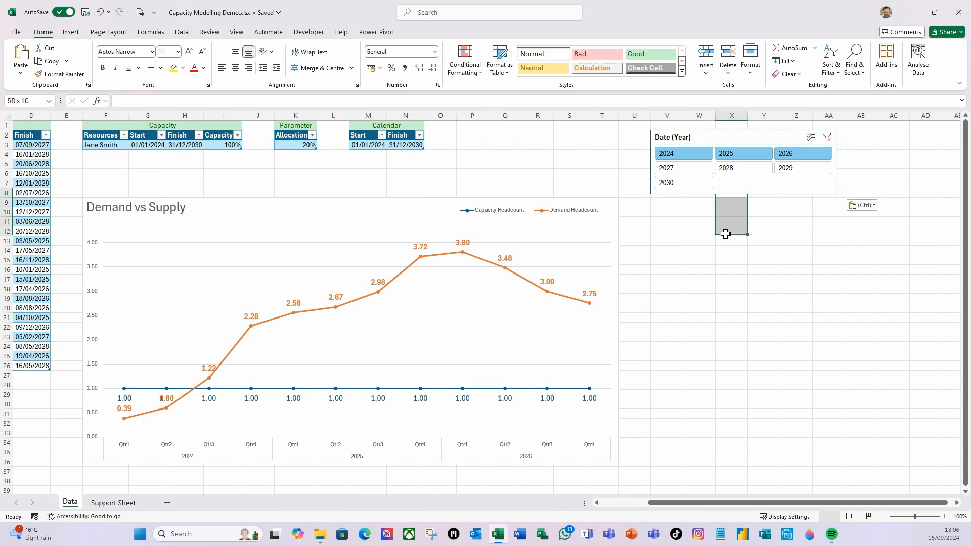
left_click_drag(771, 196, 755, 238)
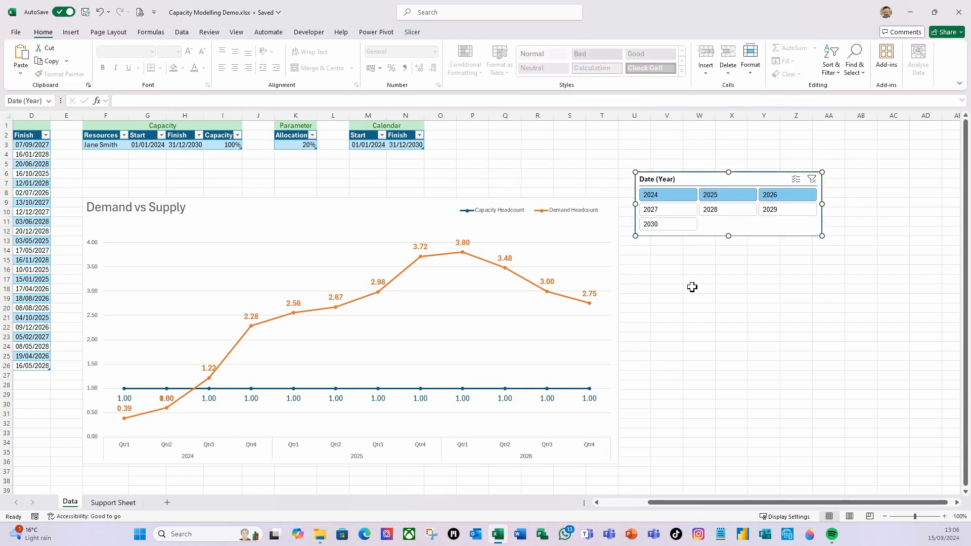
left_click_drag(674, 504, 629, 507)
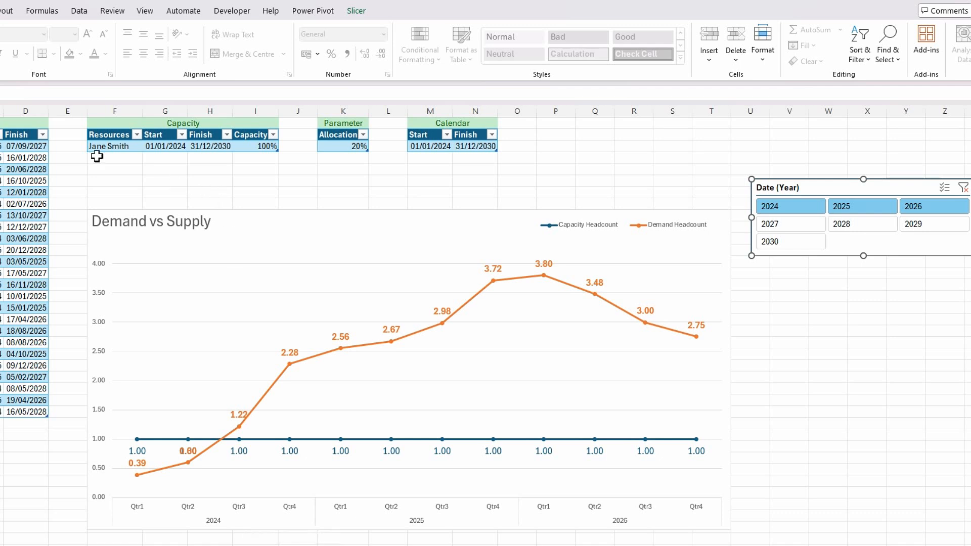
- Add resource PM1 to the Capacity table with start 01/08/2024, finish 31/12/2026 and 100% capacity
left_click(124, 158)
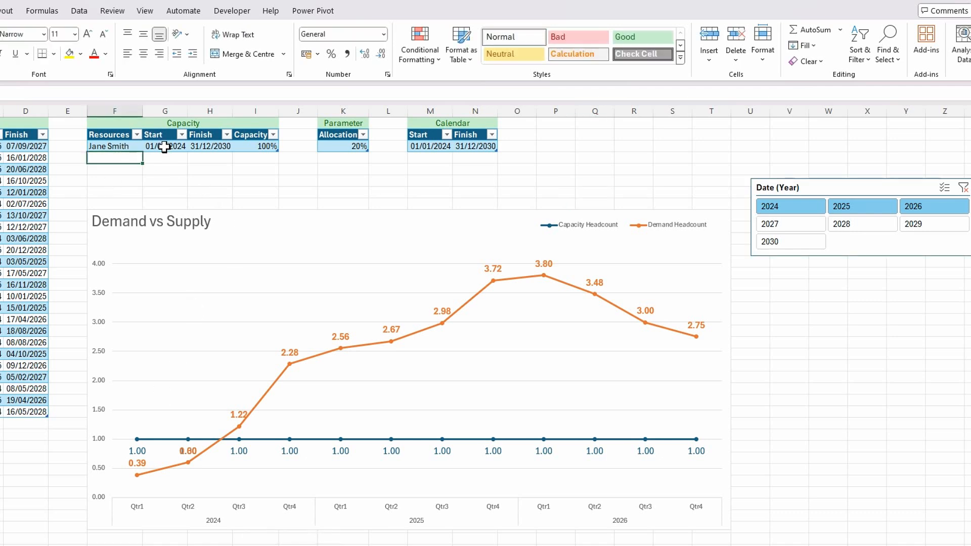
type("PM1")
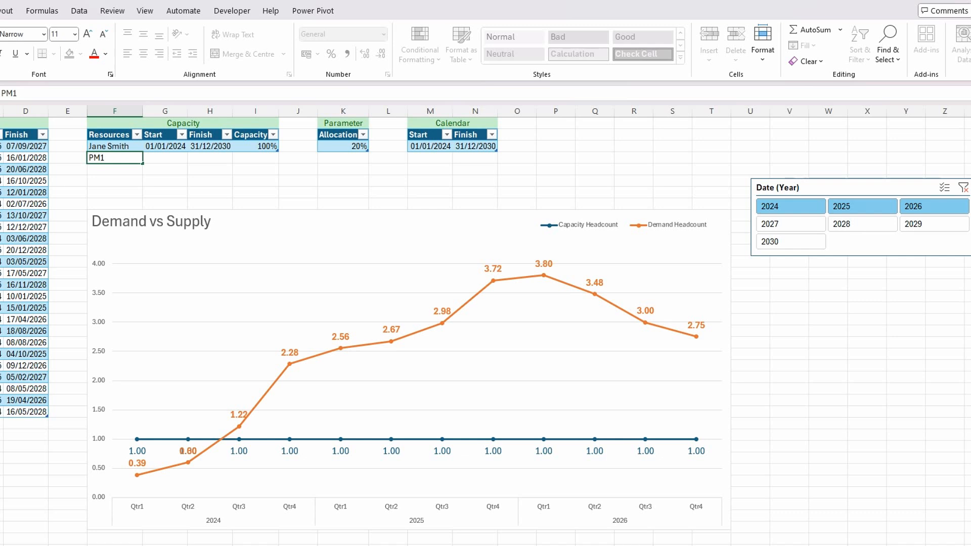
key("Tab")
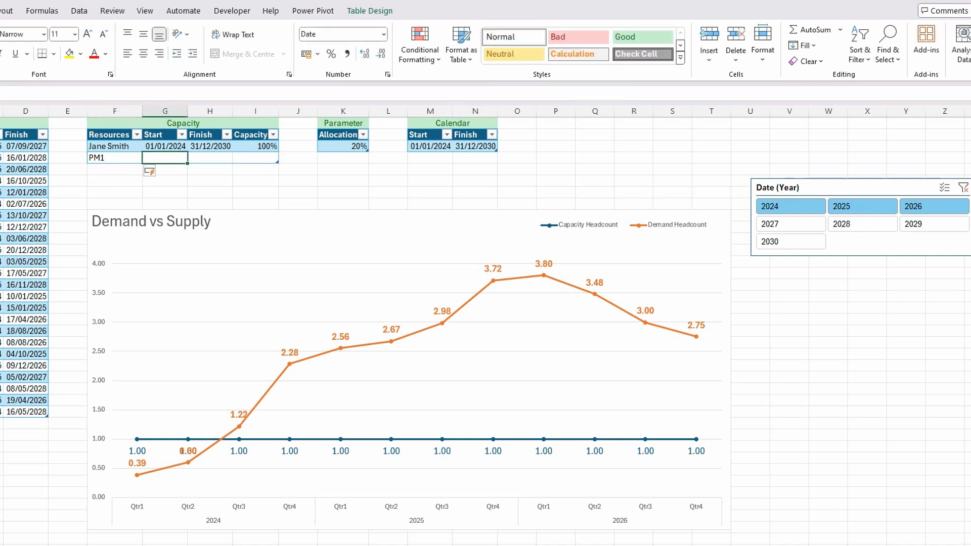
type("01/")
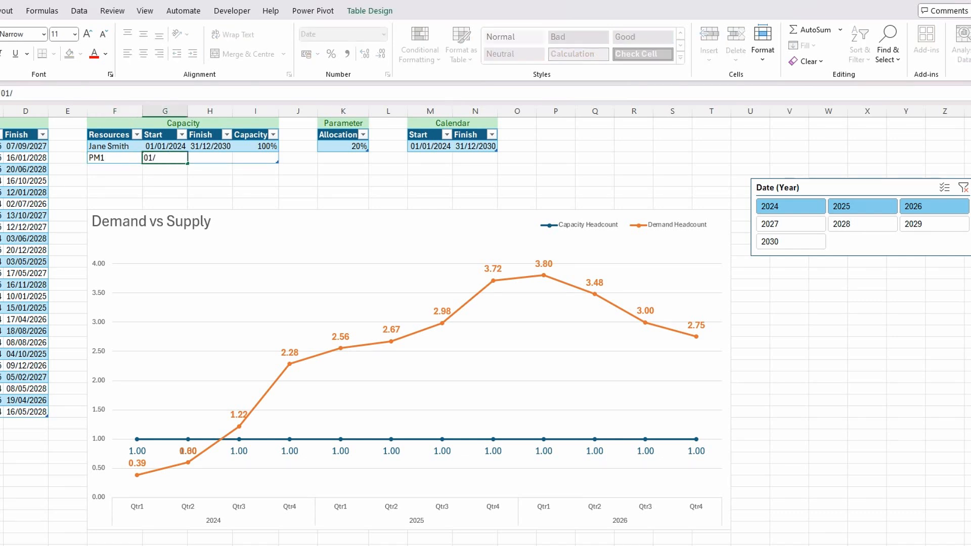
type("08/2024")
key("Tab")
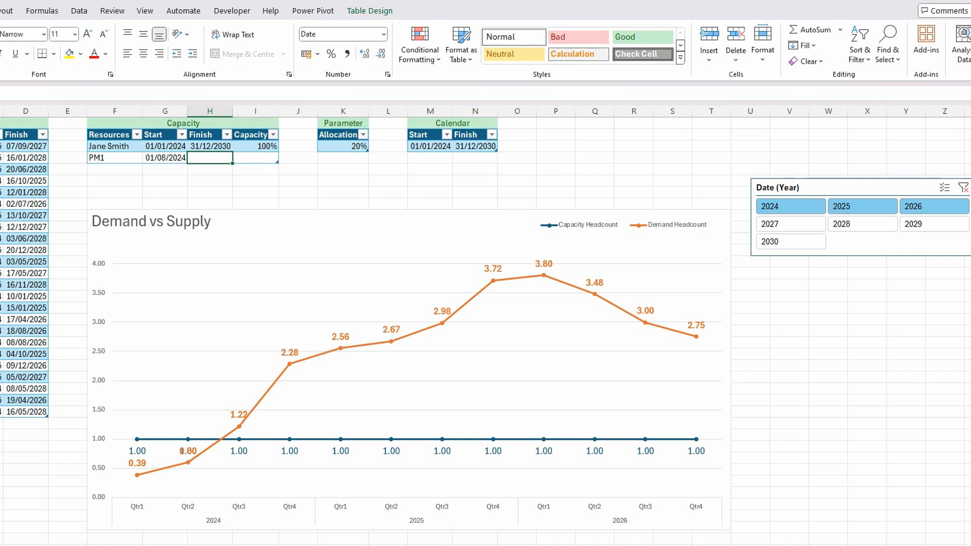
type("1/12/26")
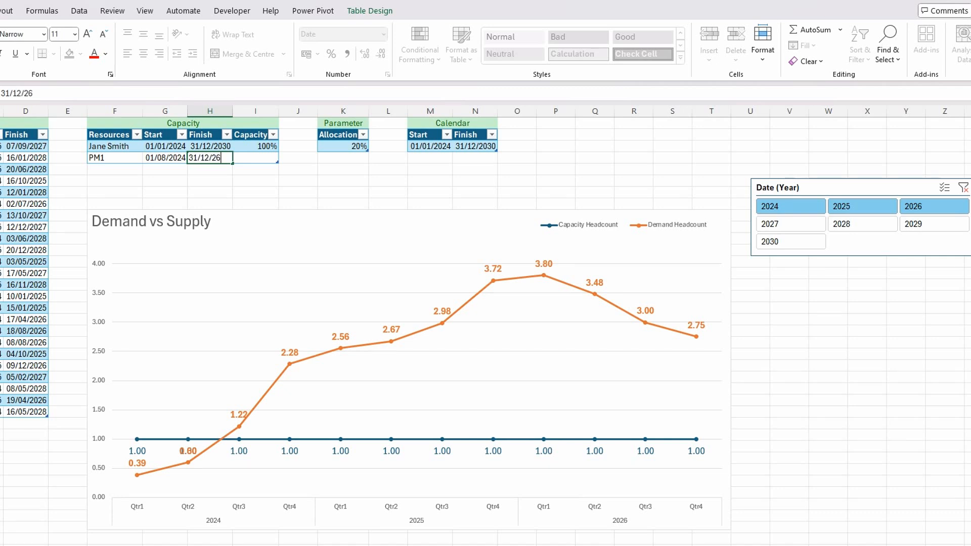
key("Tab")
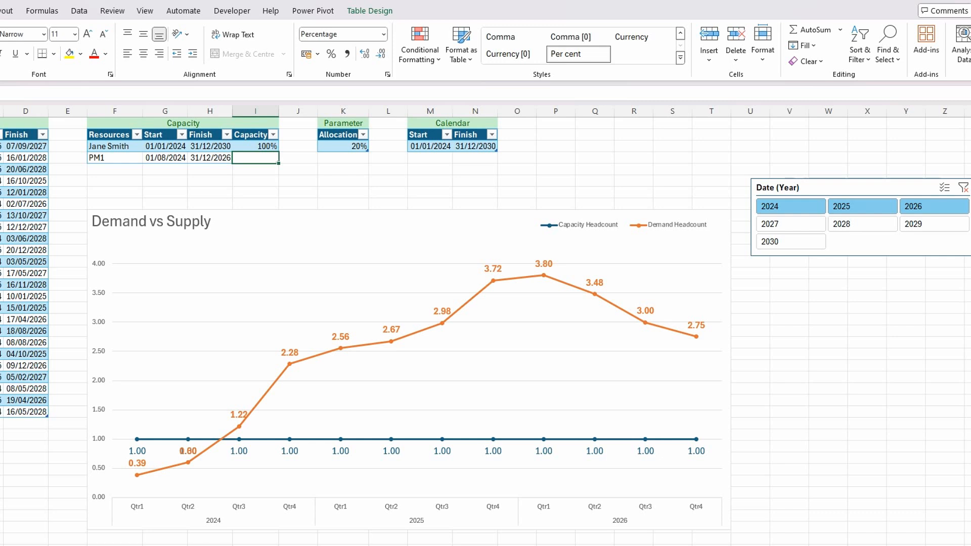
type("100")
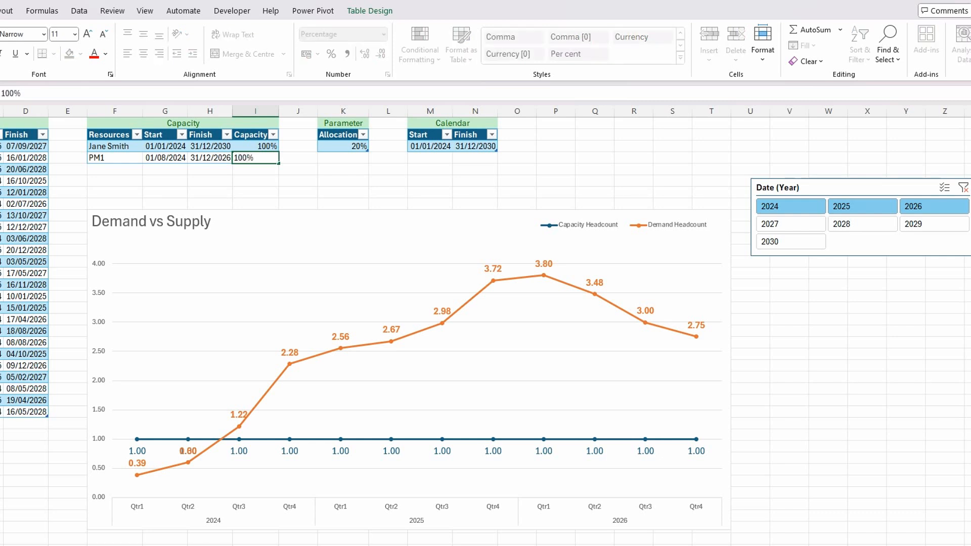
key("Return")
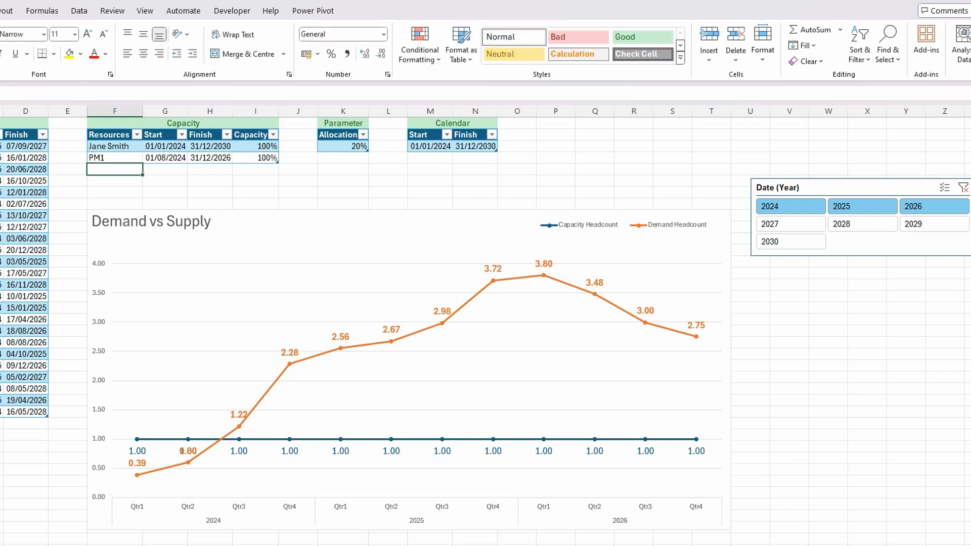
- Refresh all workbook data so the Demand vs Supply chart includes the PM1 resource
left_click(79, 12)
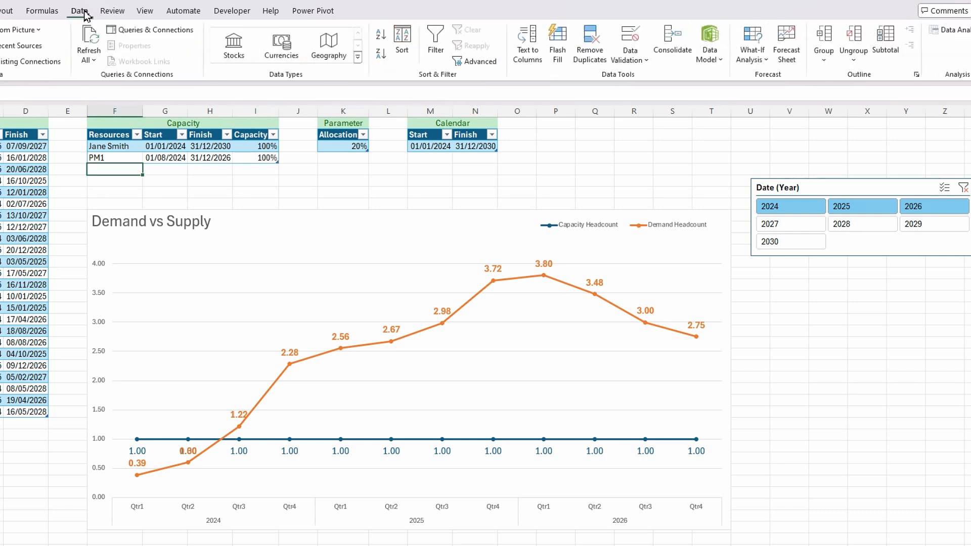
left_click(94, 45)
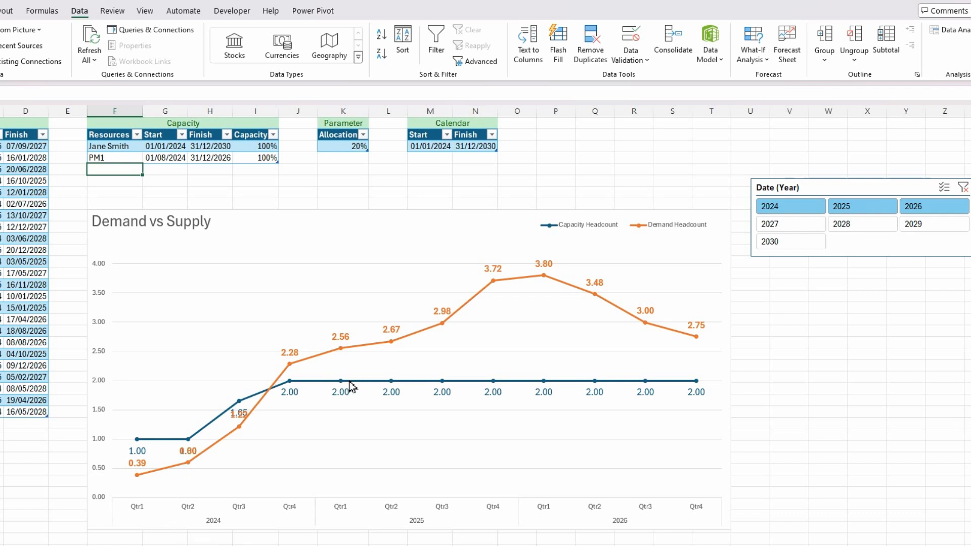
mouse_move(352, 387)
- Add resource PM2 to the Capacity table with start 01/10/2024, finish 31/12/2026 and 100% capacity, and refresh the chart data
type("PM1")
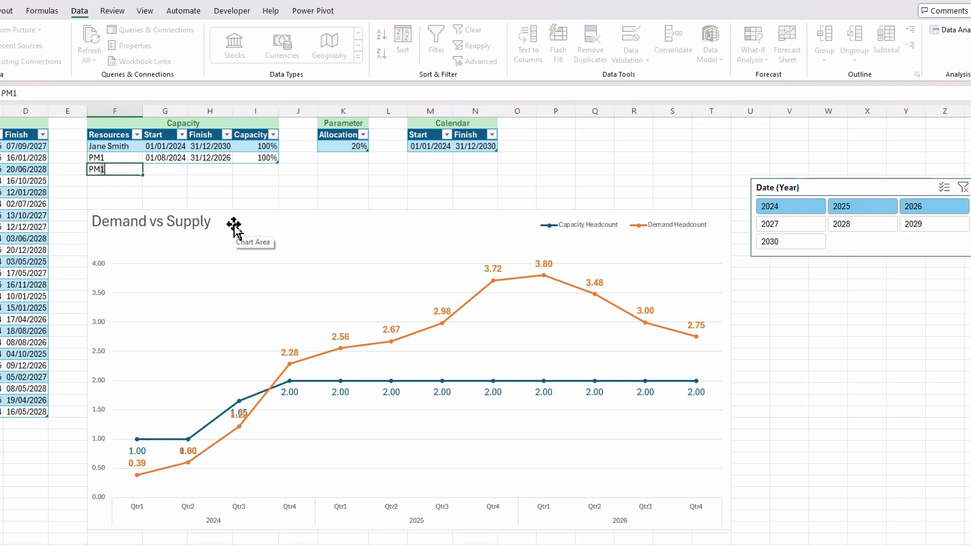
key("Tab")
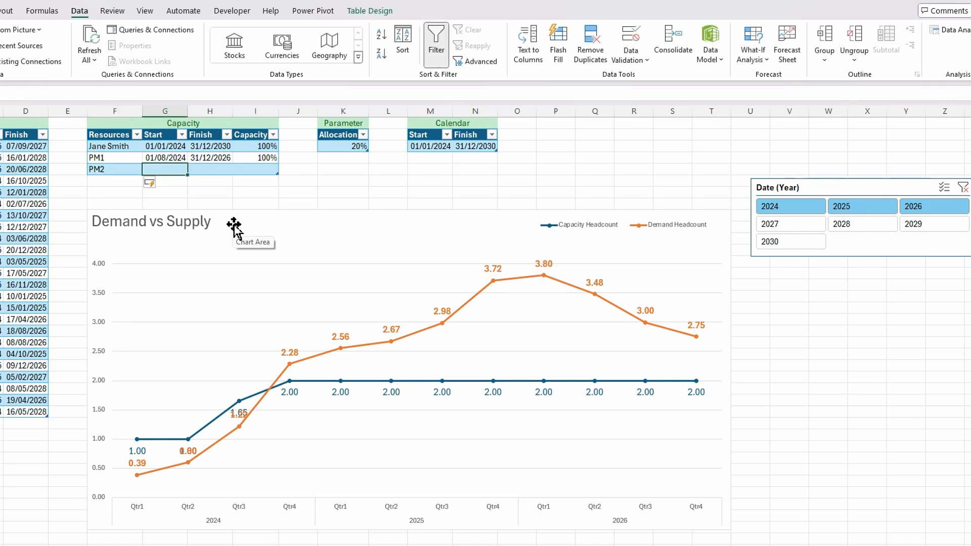
type("1/10")
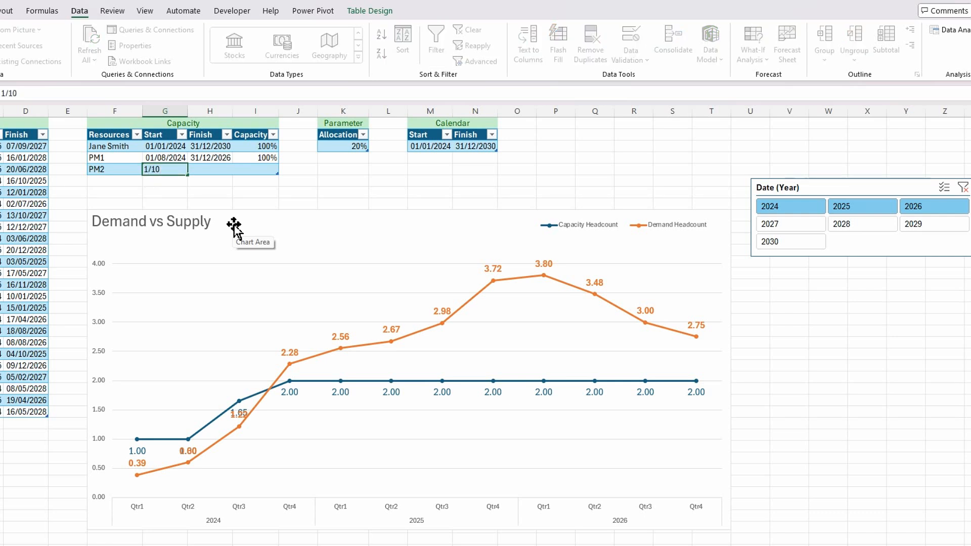
type("/2024")
key("Tab")
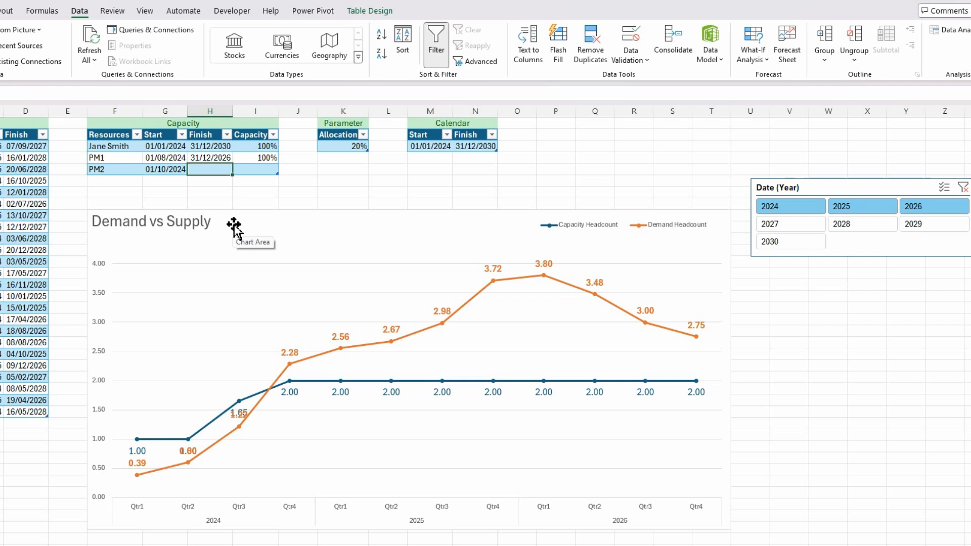
type("31/12/2")
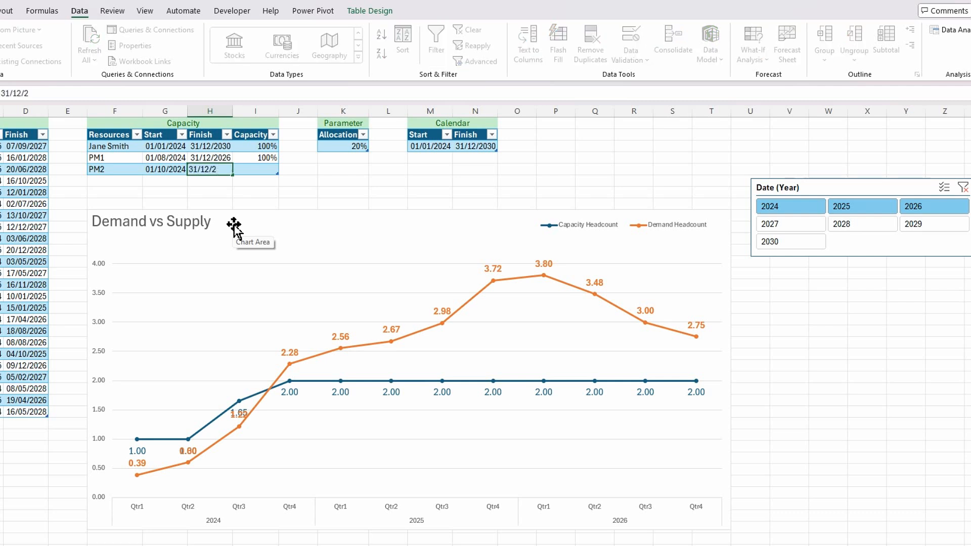
type("6")
key("Tab")
type("100")
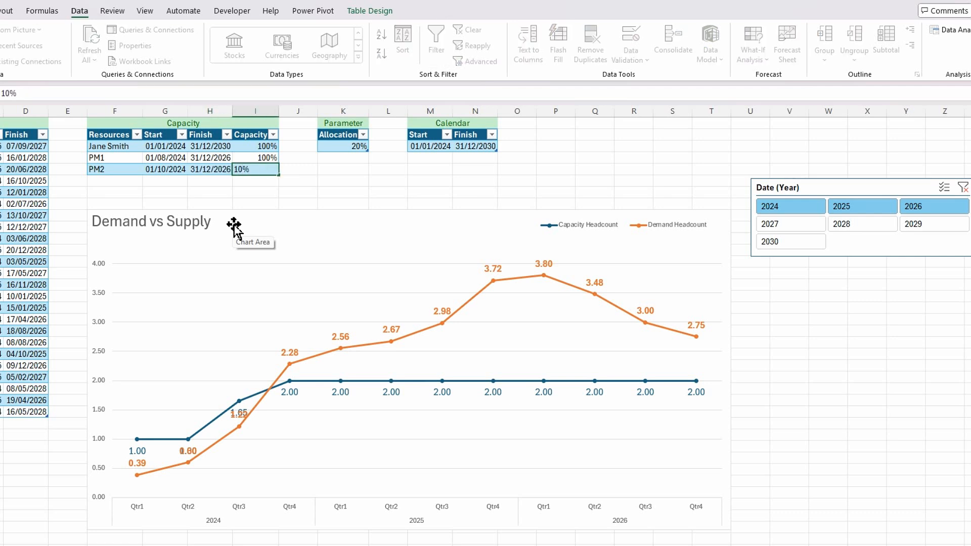
key("Return")
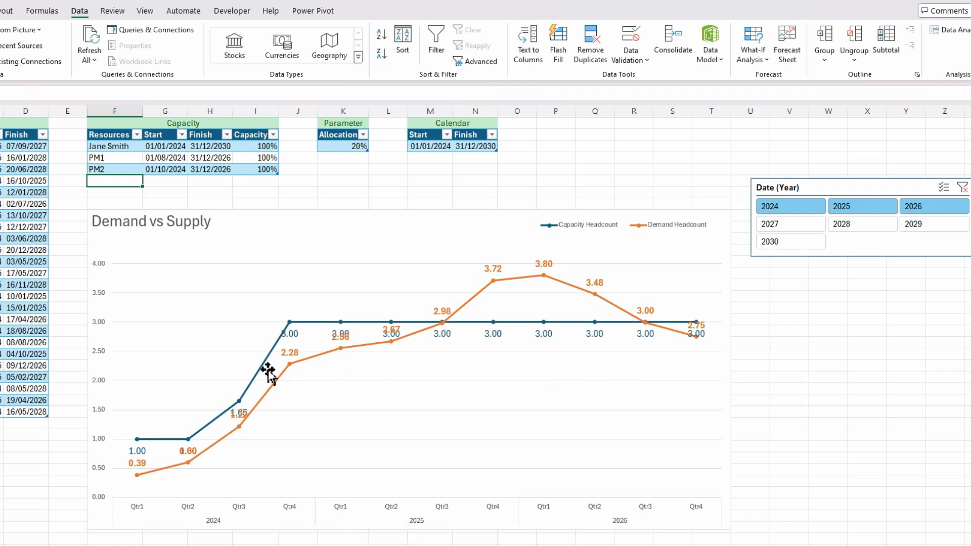
mouse_move(376, 364)
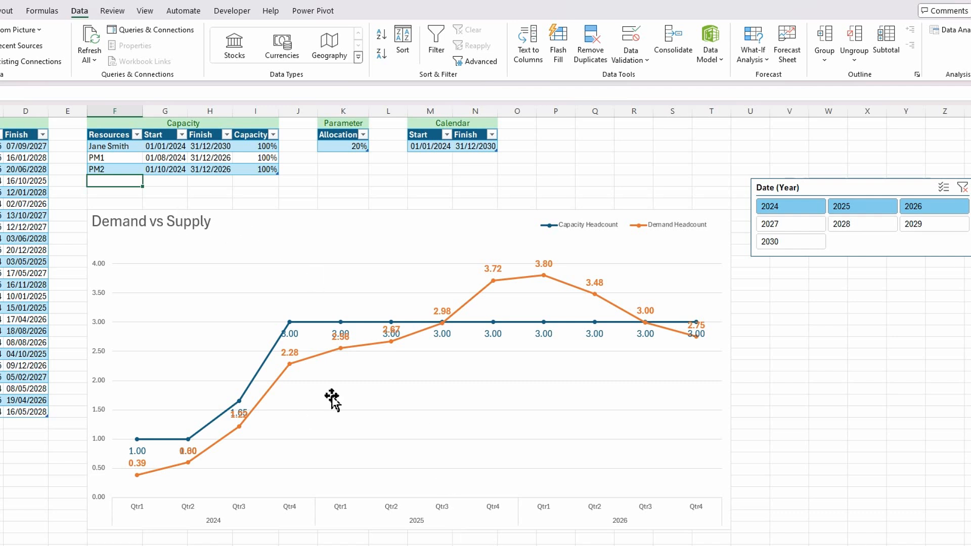
- Add resource PM3 to the Capacity table with start 01/07/2025, finish 31/07/2026 and 80% capacity, and refresh the chart data
type("PM")
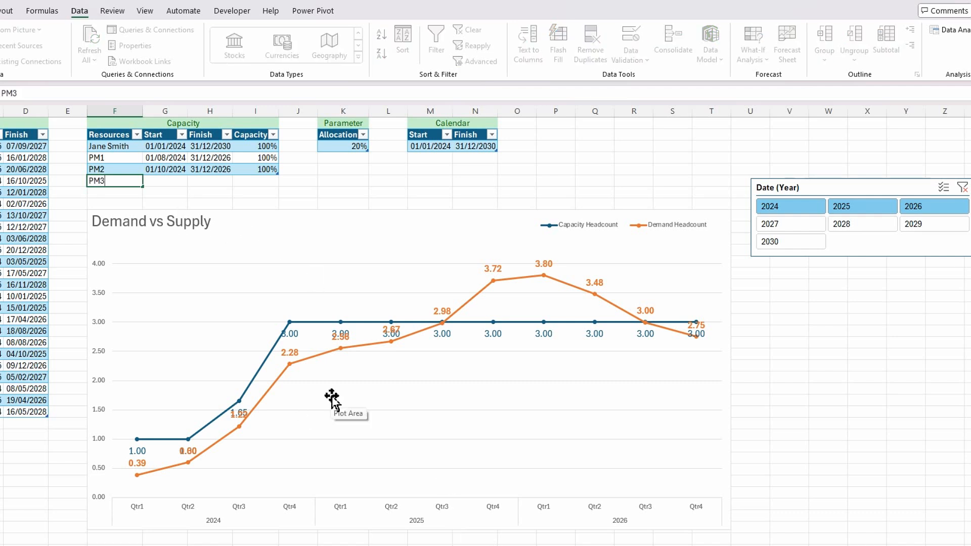
type("3")
key("Tab")
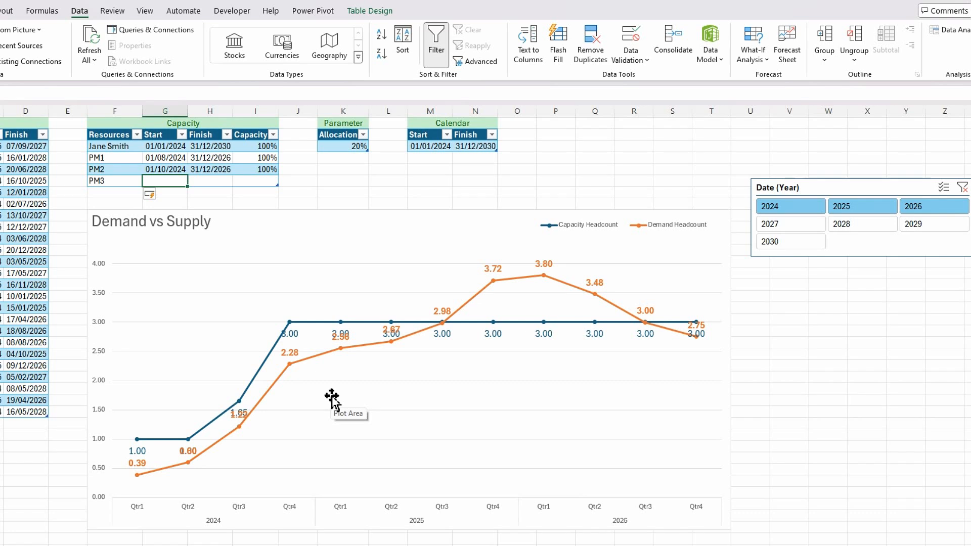
type("01/07/")
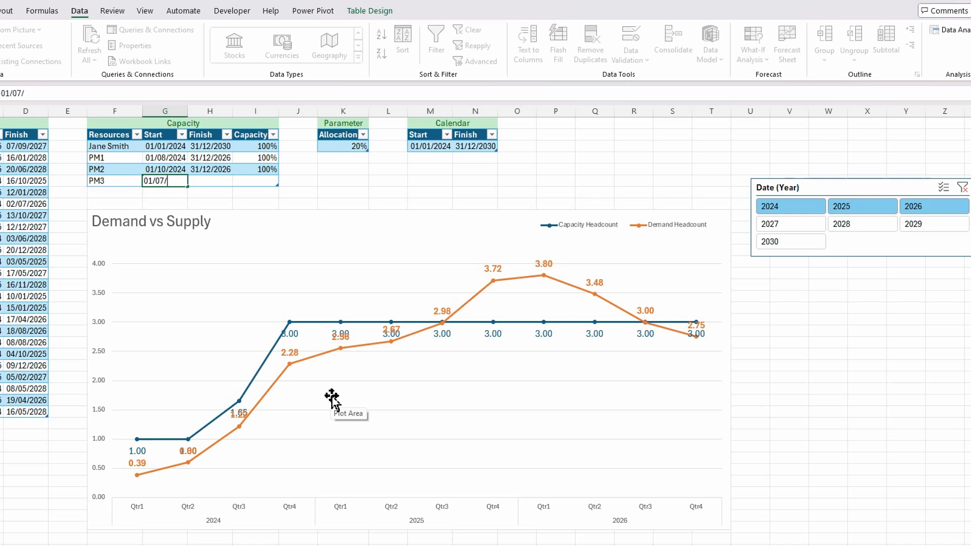
type("2025")
key("Tab")
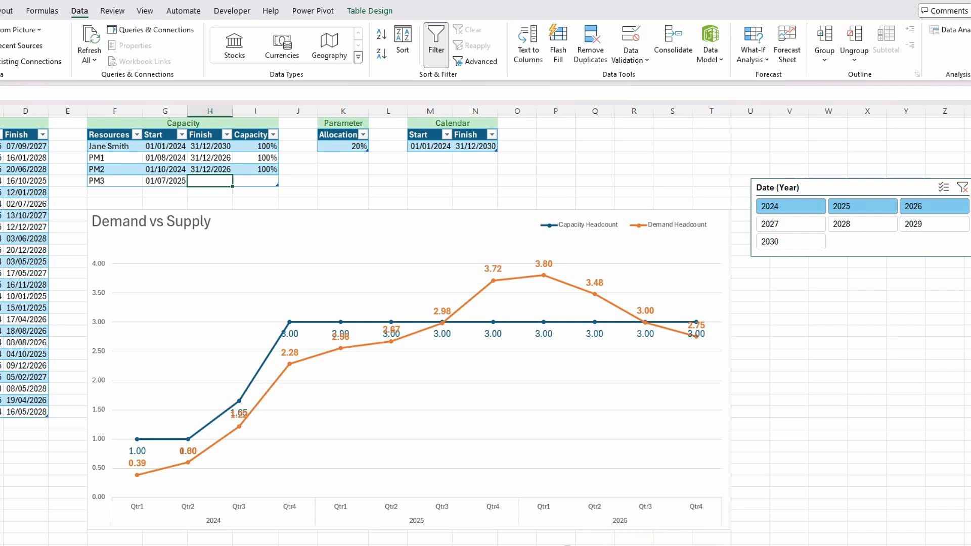
type("31/07/")
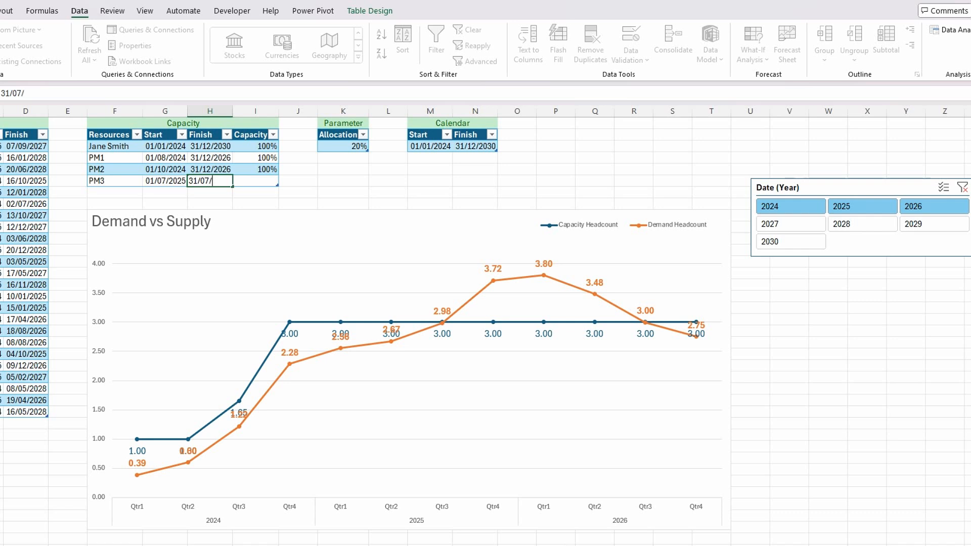
type("2026")
key("Tab")
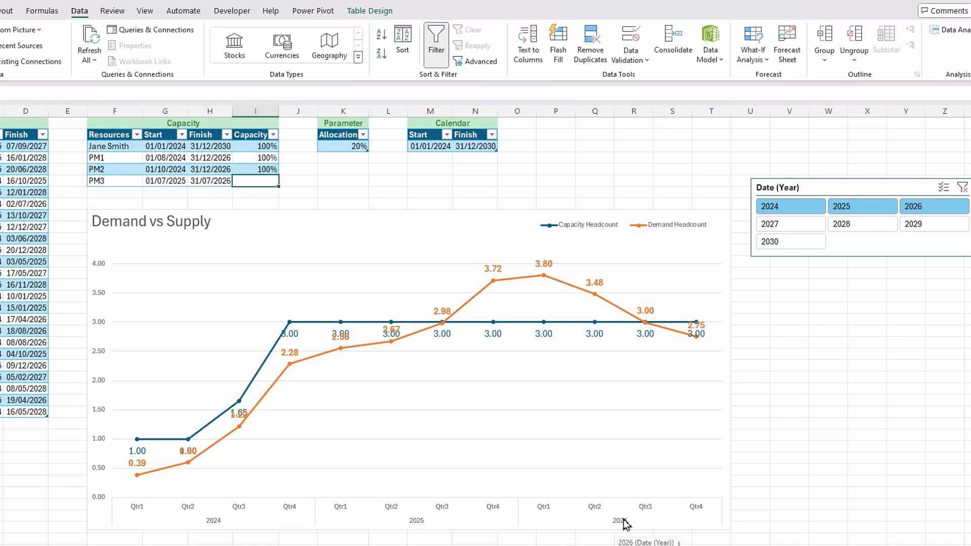
type("80")
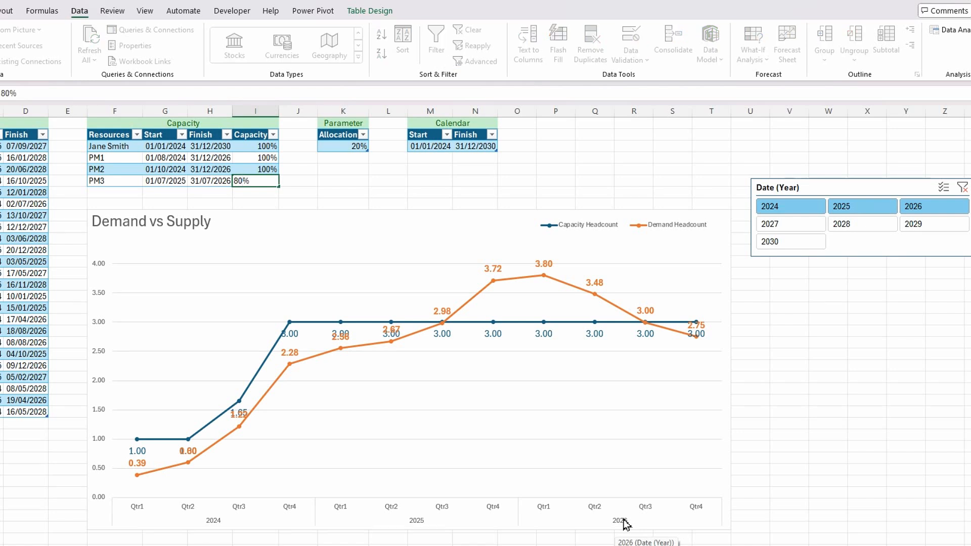
key("Return")
left_click(83, 46)
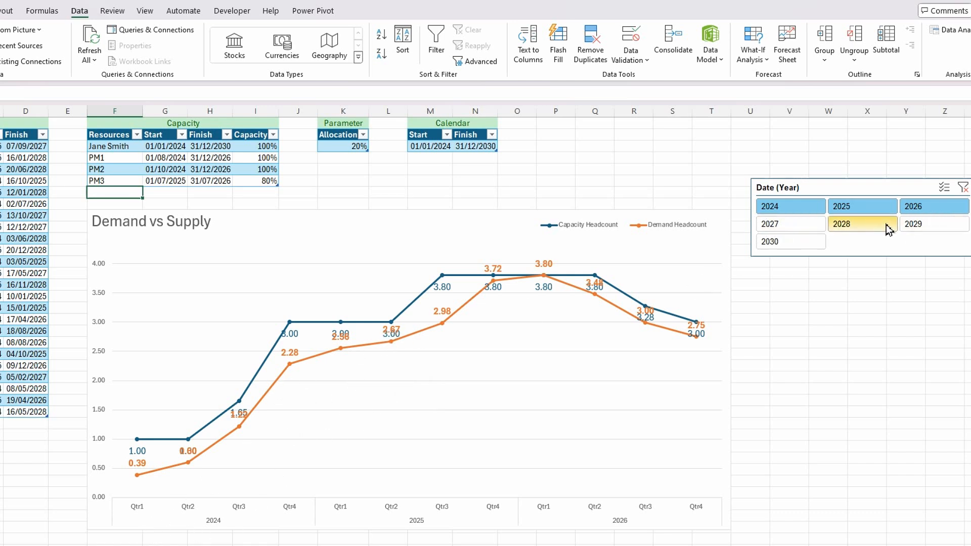
- Filter the Demand vs Supply chart to the years 2027, 2028 and 2029 with the Date (Year) slicer
left_click(798, 227)
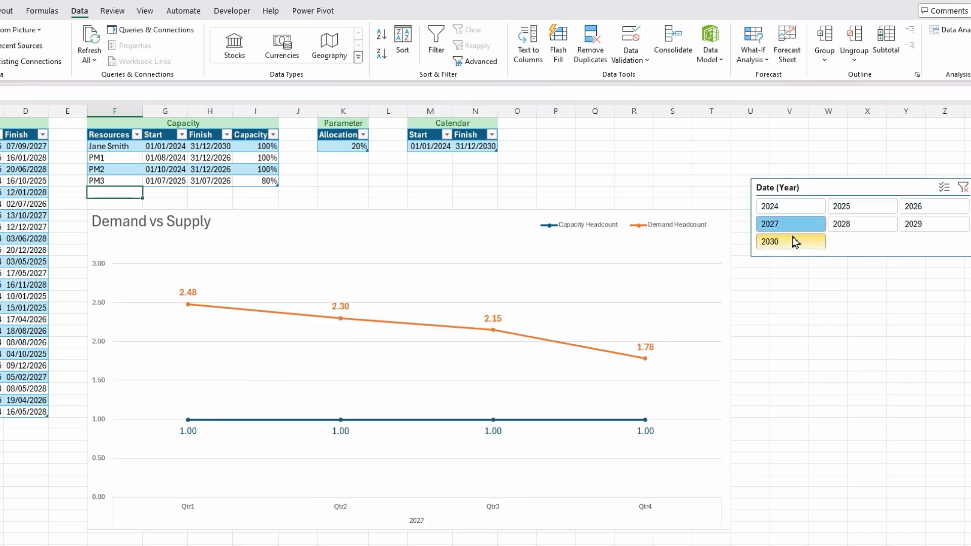
left_click(870, 228, "ctrl")
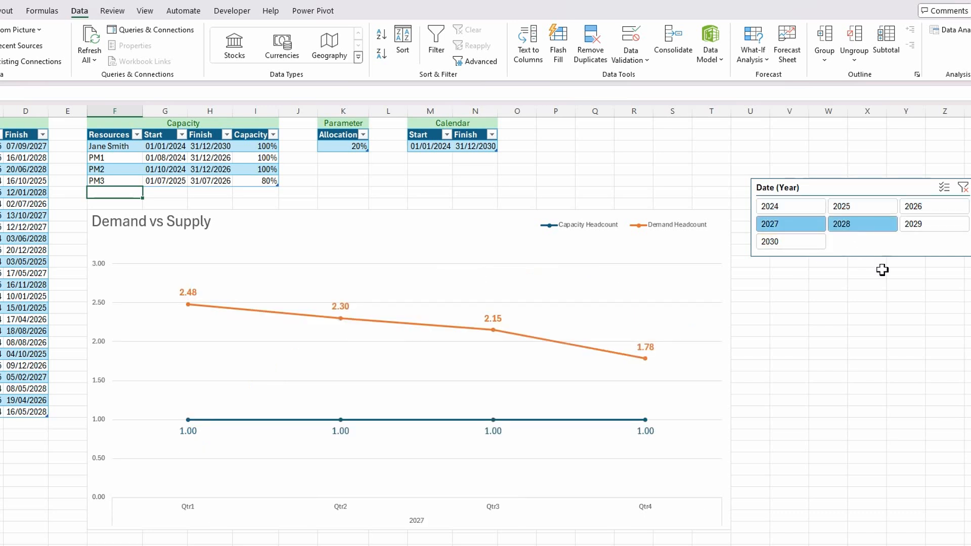
left_click(935, 230, "ctrl")
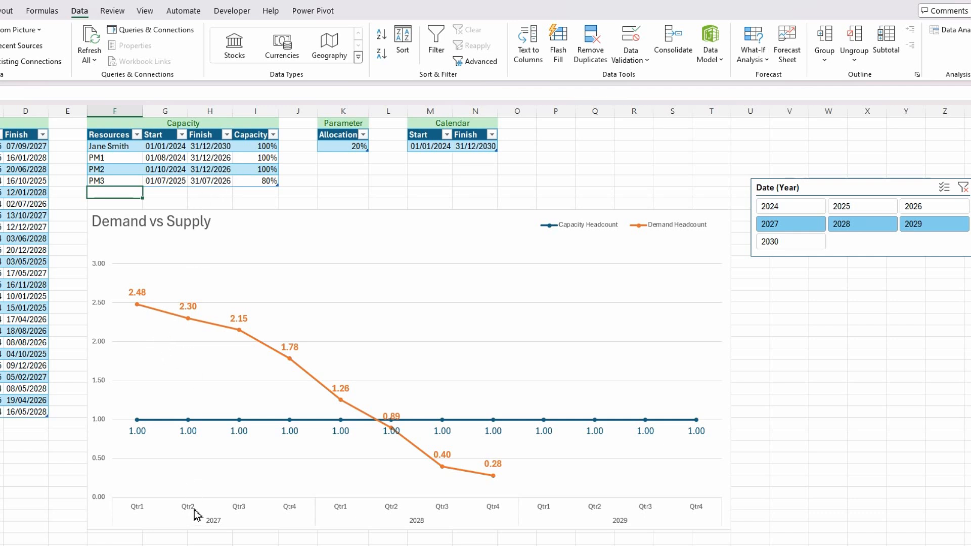
- Set PM1's finish date in the Capacity table to 31/12/2027 and refresh the chart data
left_click(219, 161)
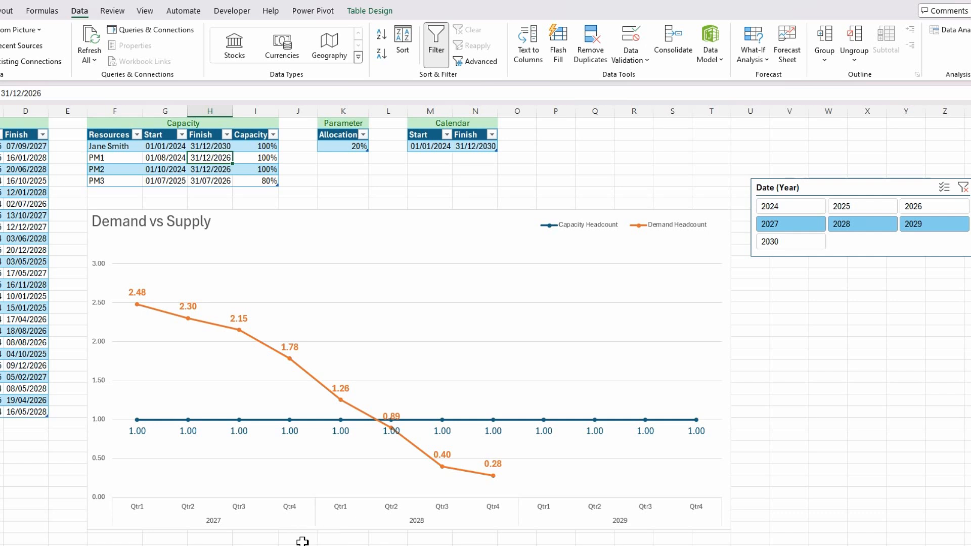
left_click(54, 93)
key("BackSpace")
type("7")
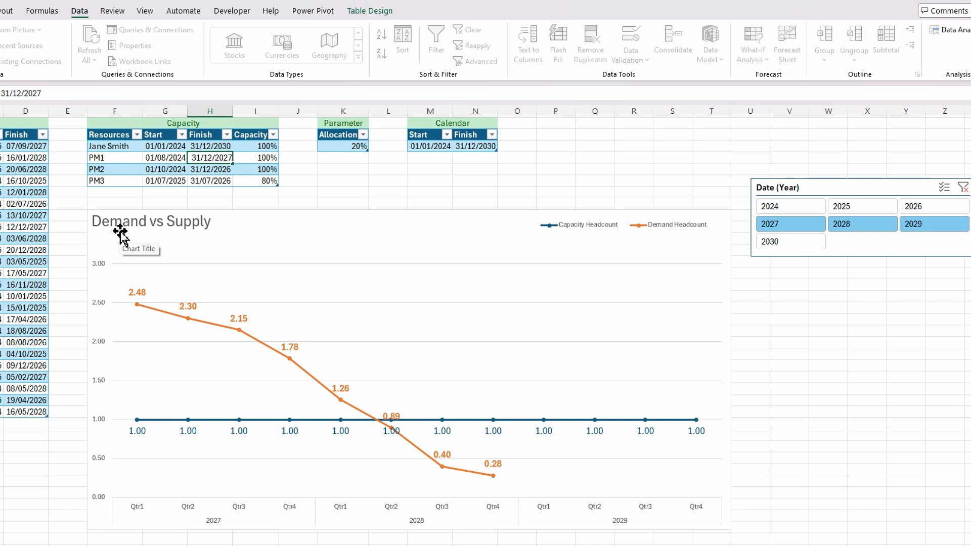
key("Return")
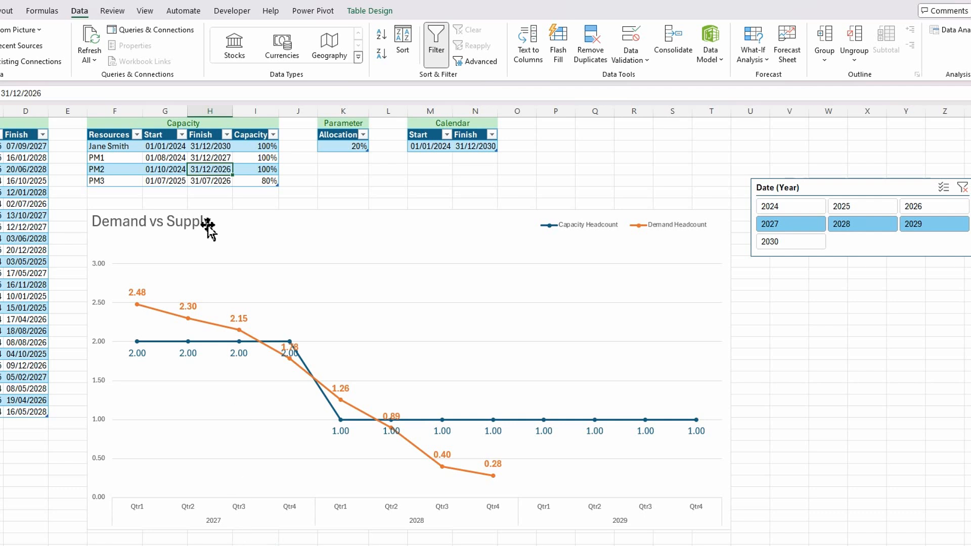
- Set PM3's finish date in the Capacity table to 31/07/2027 and refresh the chart data
left_click(207, 181)
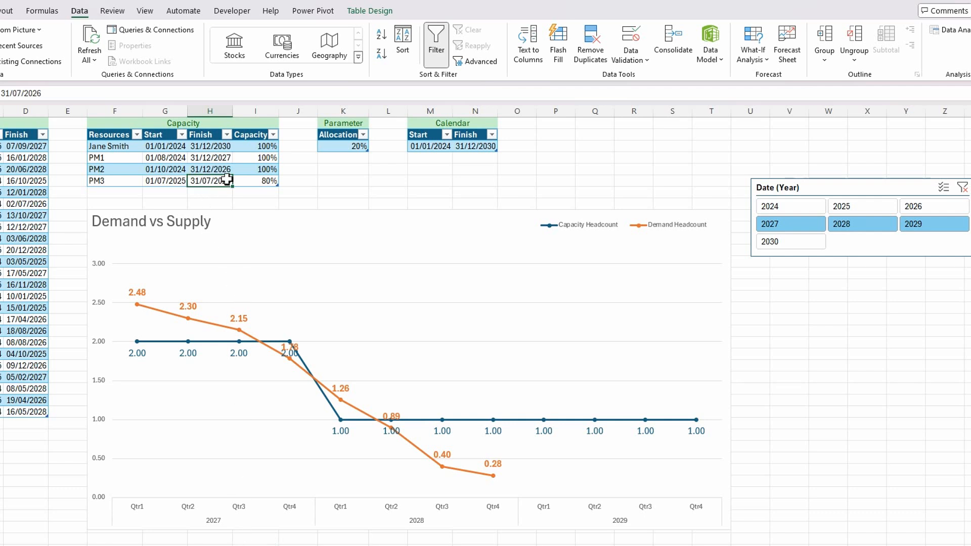
left_click(80, 92)
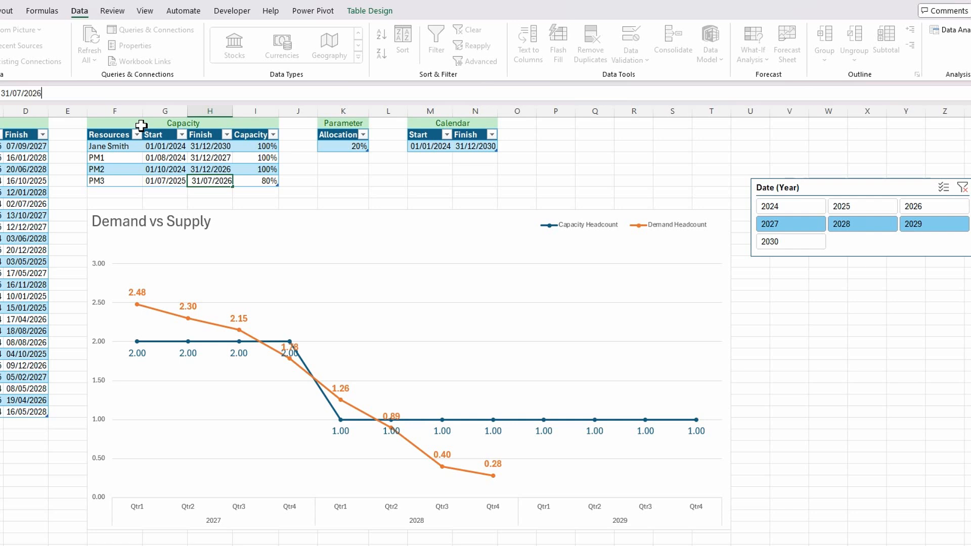
key("BackSpace")
type("7")
key("Return")
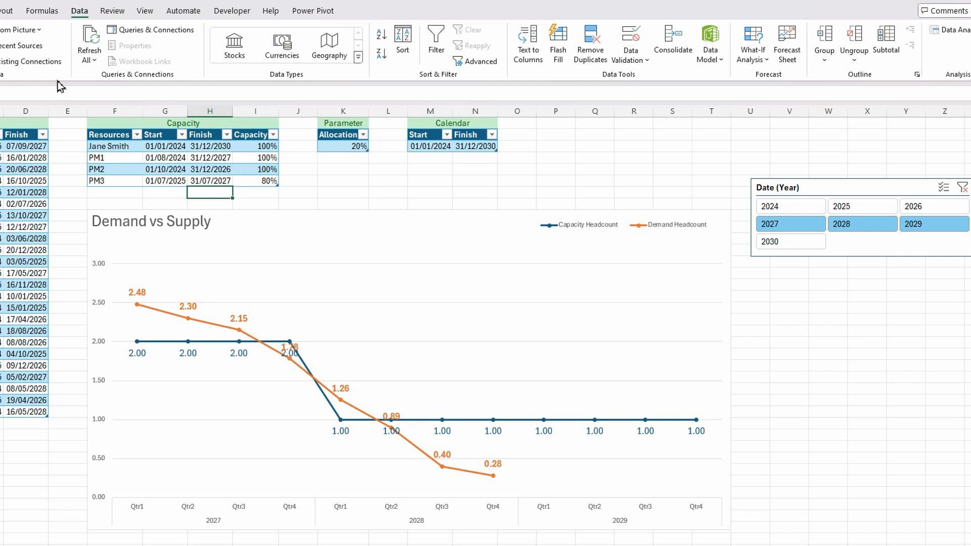
left_click(94, 39)
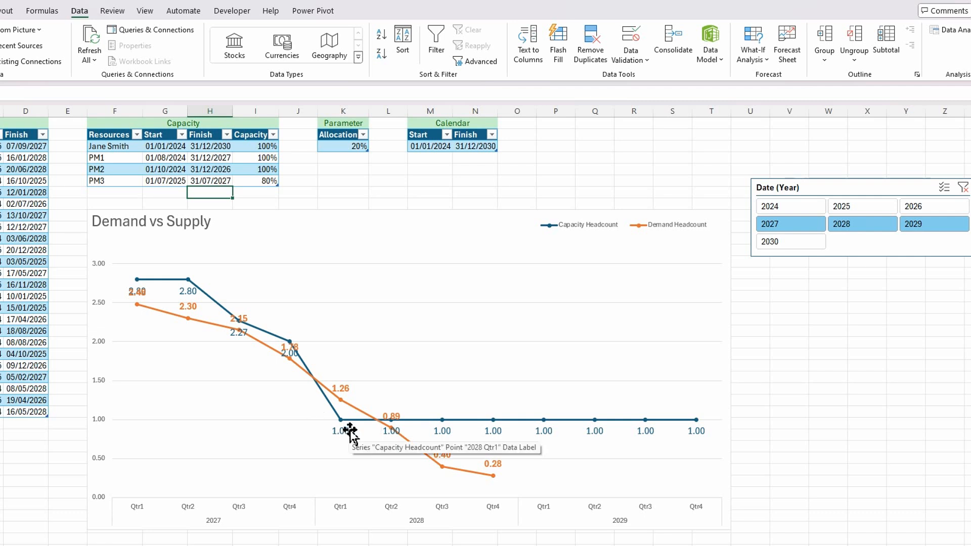
- Add the years 2024, 2025 and 2026 to the Date (Year) slicer selection
left_click(802, 210, "ctrl")
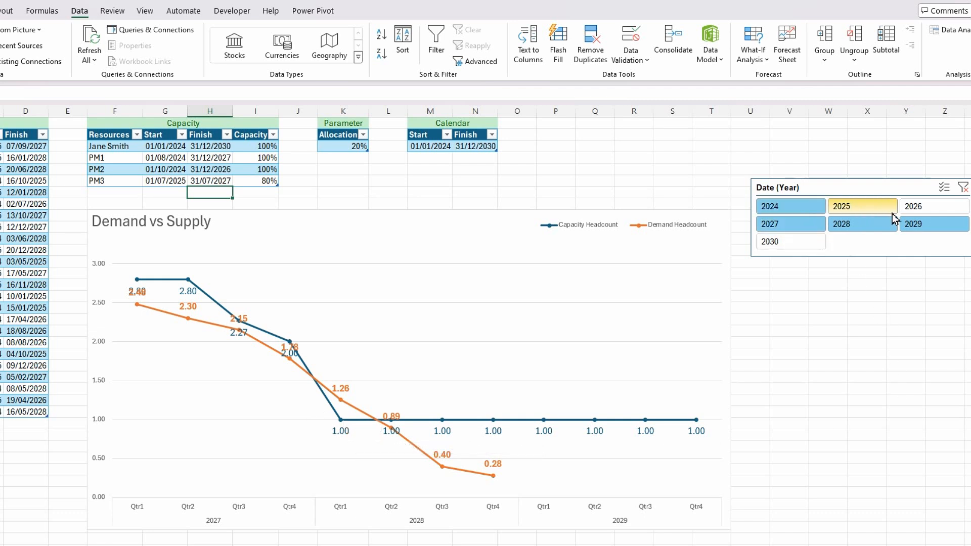
left_click(867, 211, "ctrl")
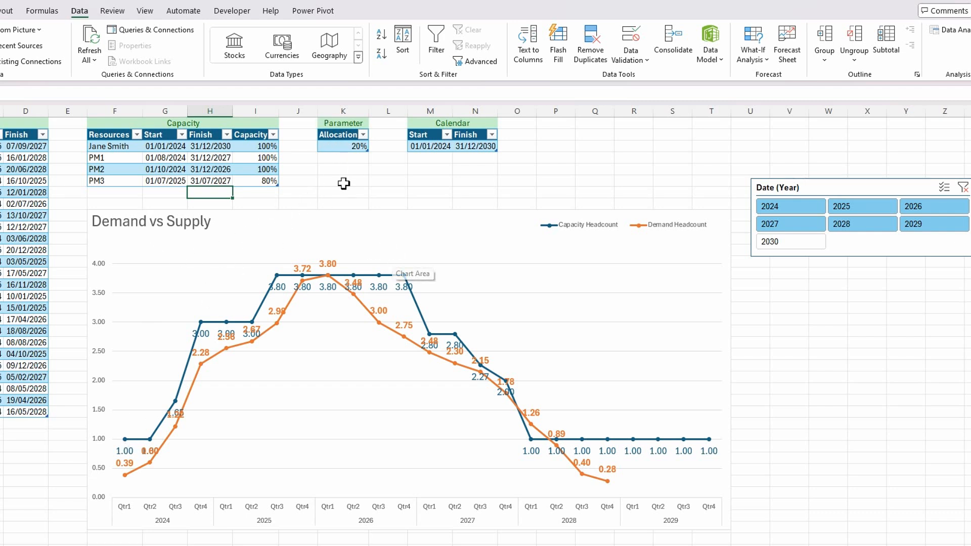
- Set the Allocation parameter to 40% and refresh the Demand vs Supply chart data
left_click(349, 147)
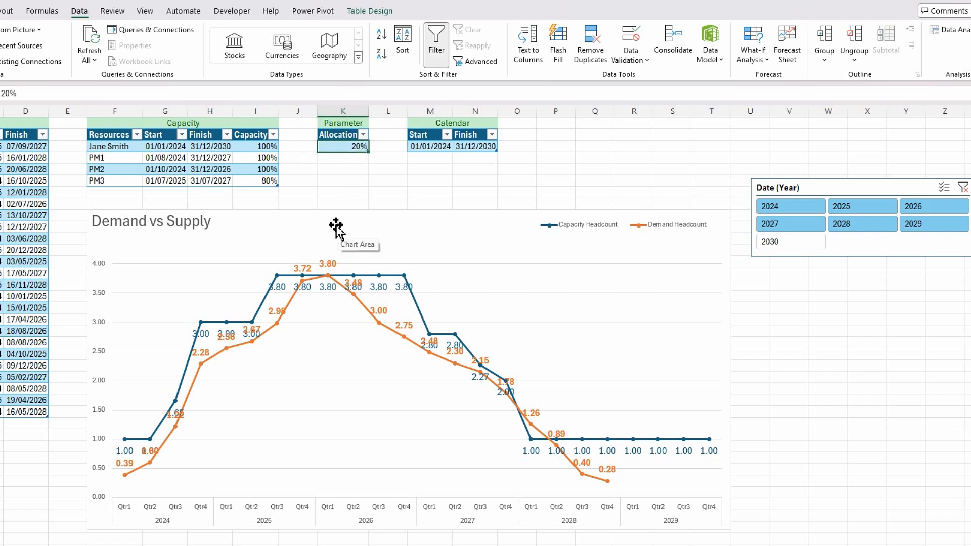
type("4")
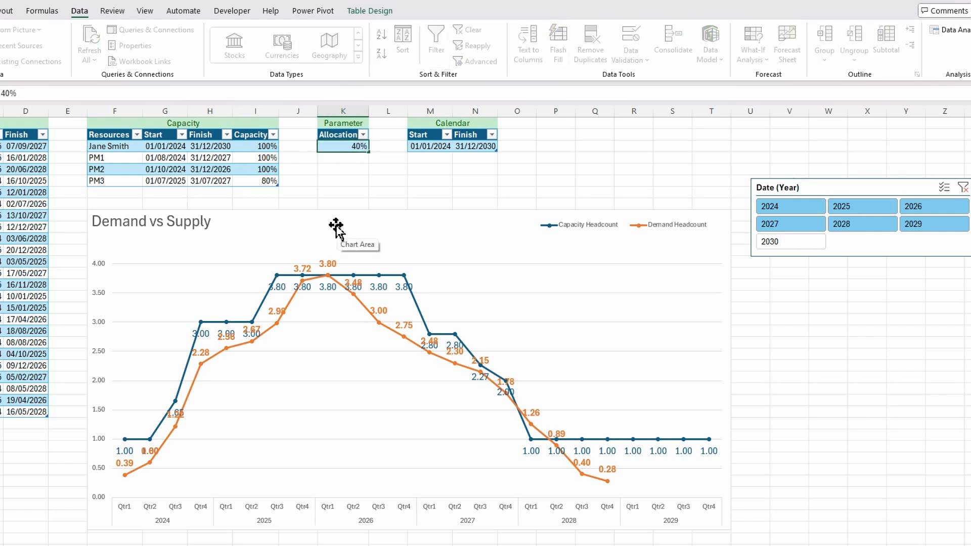
key("Return")
left_click(90, 40)
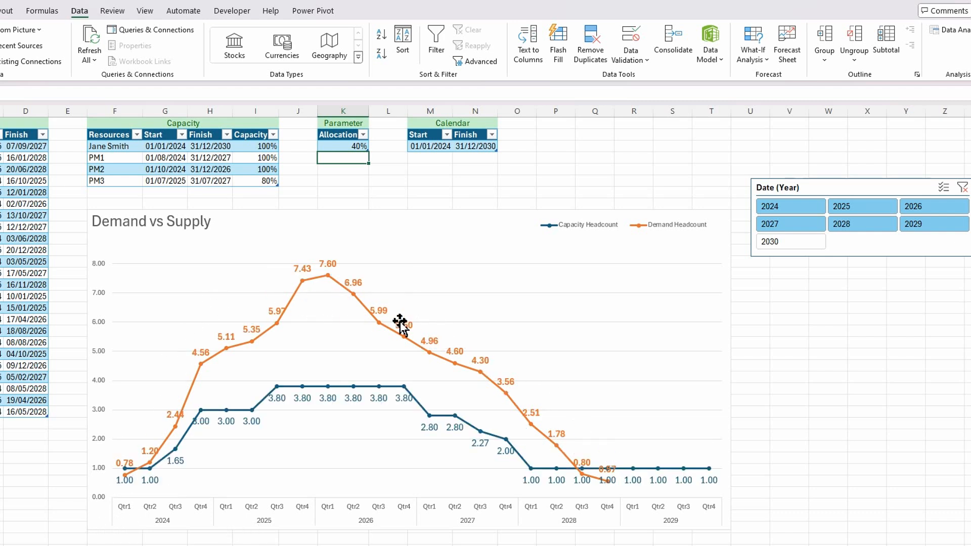
- Set the Allocation parameter back to 20%
left_click(349, 146)
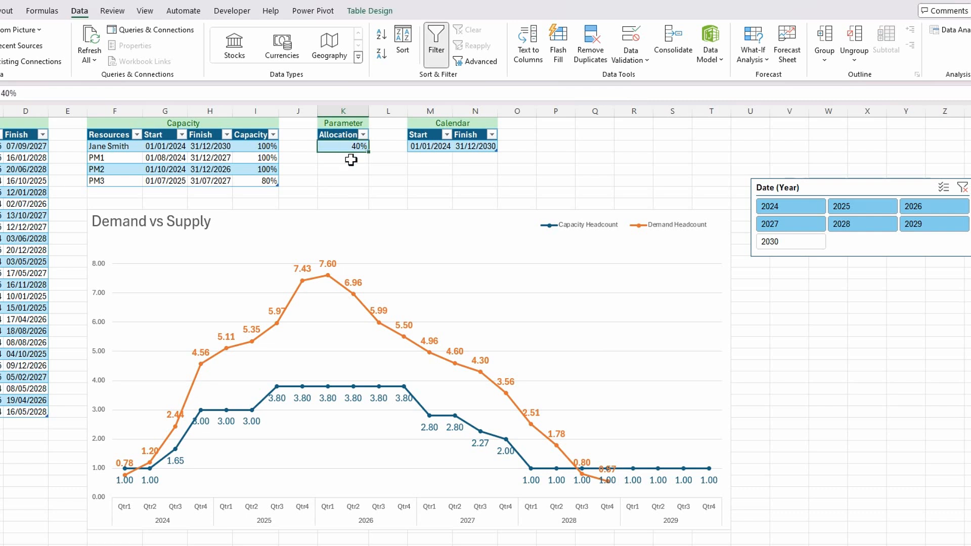
type("20")
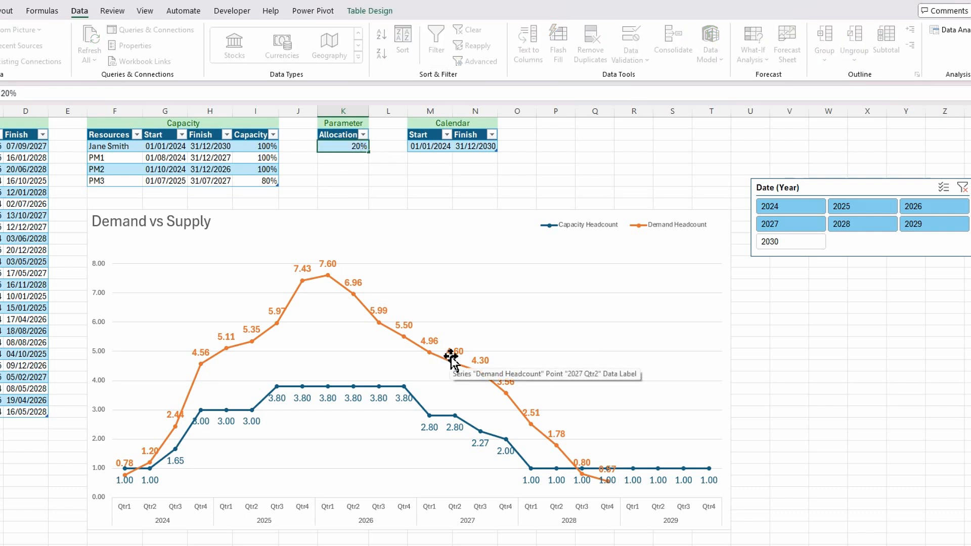
key("Return")
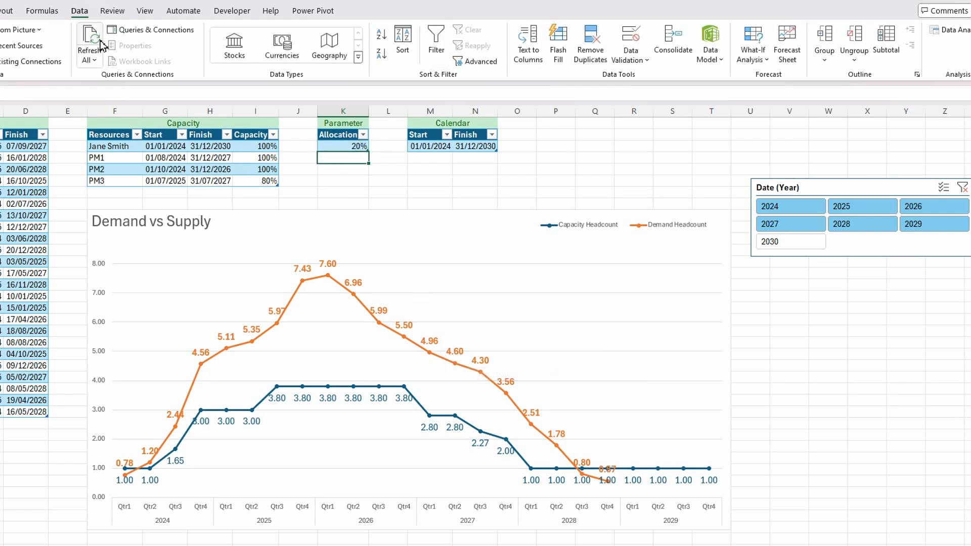